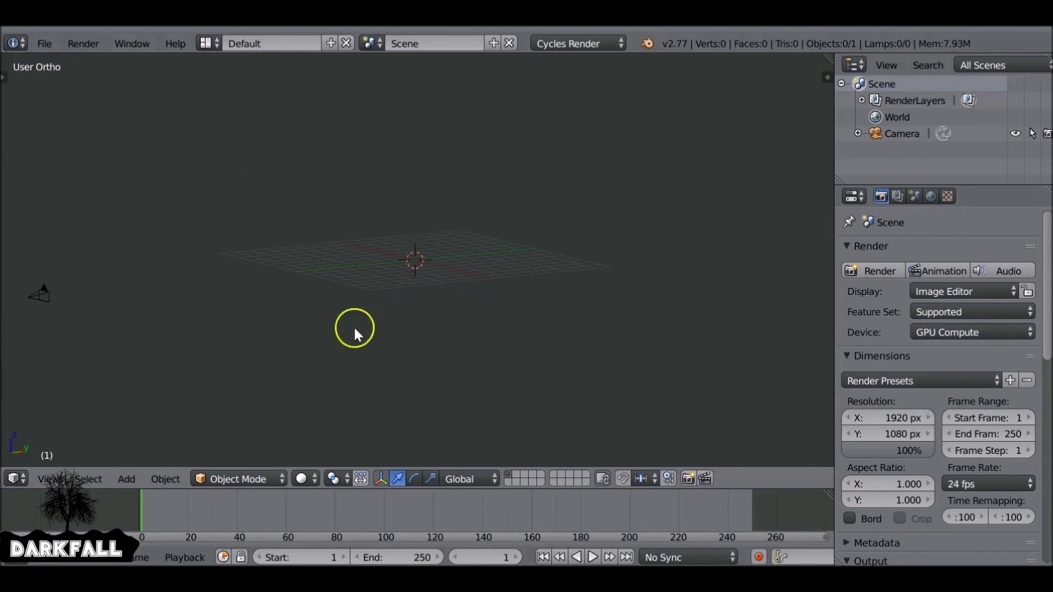
Turn the main view into a Movie Clip Editor and open MasonRaw.mp4
{"action": "left_click", "coordinate": [16, 480]}
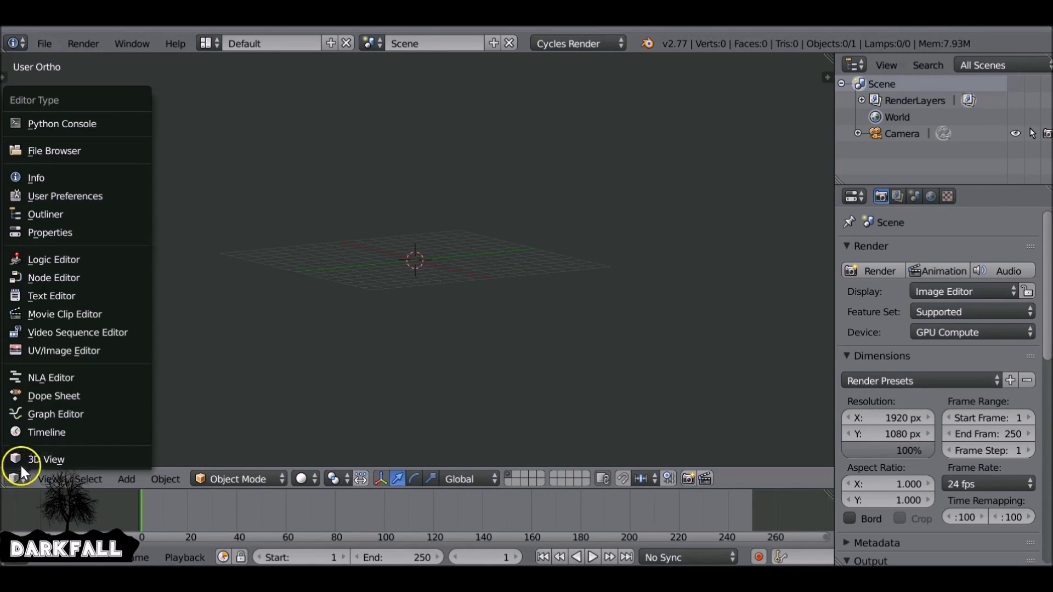
{"action": "left_click", "coordinate": [141, 315]}
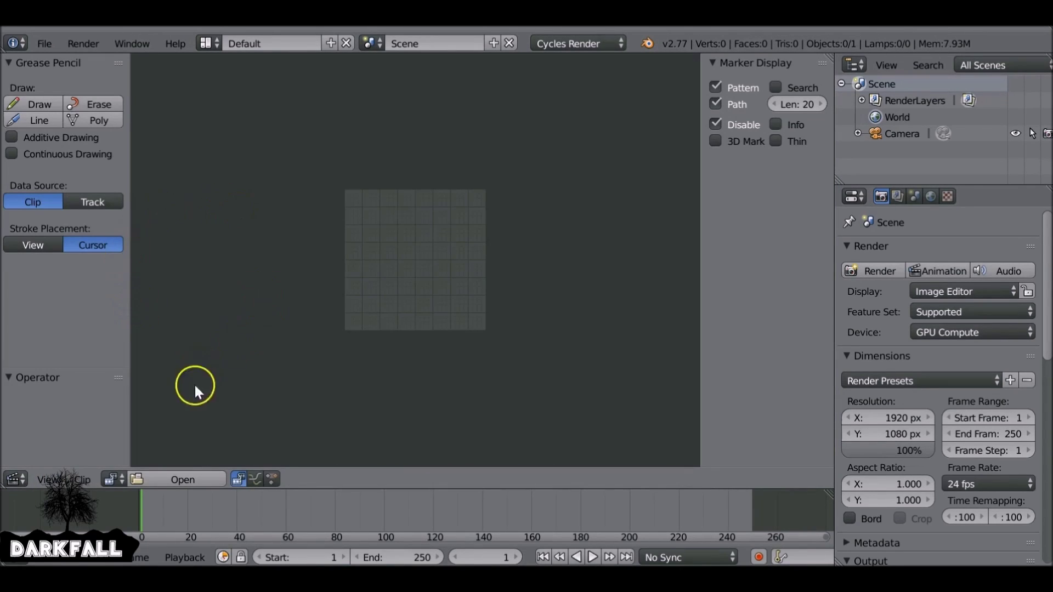
{"action": "left_click", "coordinate": [185, 478]}
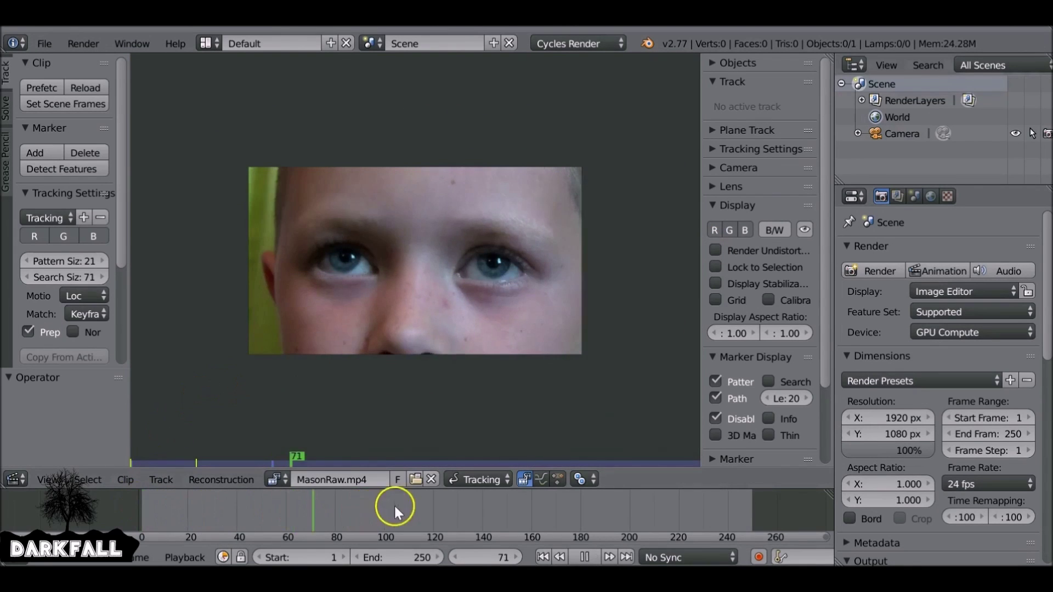
Set the scene end frame to 200, return to frame 1 and prefetch the clip frames
{"action": "left_click", "coordinate": [654, 493]}
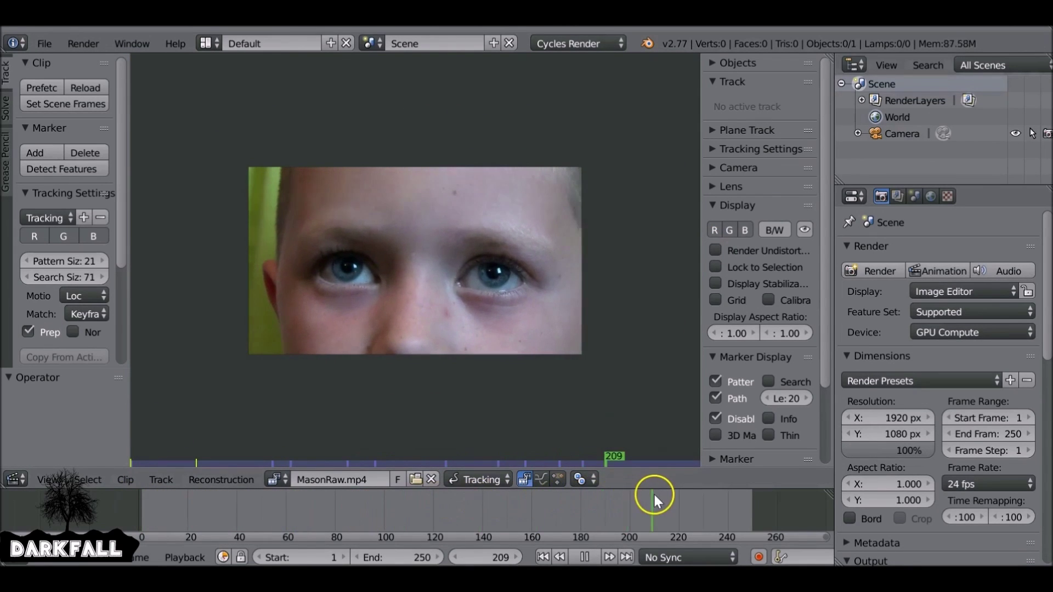
{"action": "left_click", "coordinate": [392, 559]}
{"action": "type", "text": "200"}
{"action": "key", "text": "Return"}
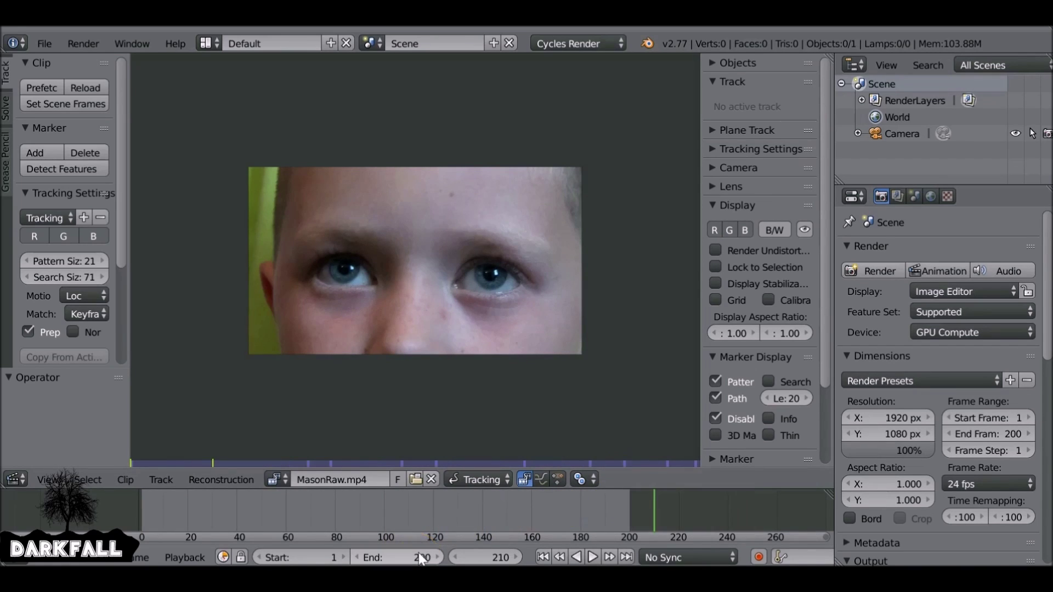
{"action": "left_click", "coordinate": [542, 557]}
{"action": "left_click", "coordinate": [64, 85]}
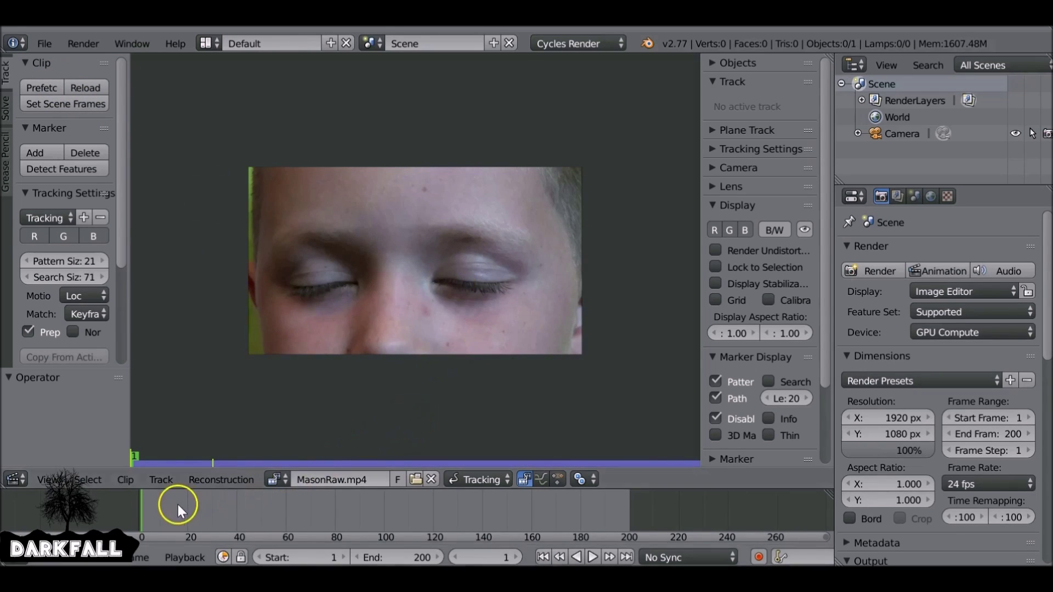
Scrub through the clip, then jump to the last frame, 200
{"action": "left_click_drag", "start_coordinate": [177, 505], "coordinate": [519, 538]}
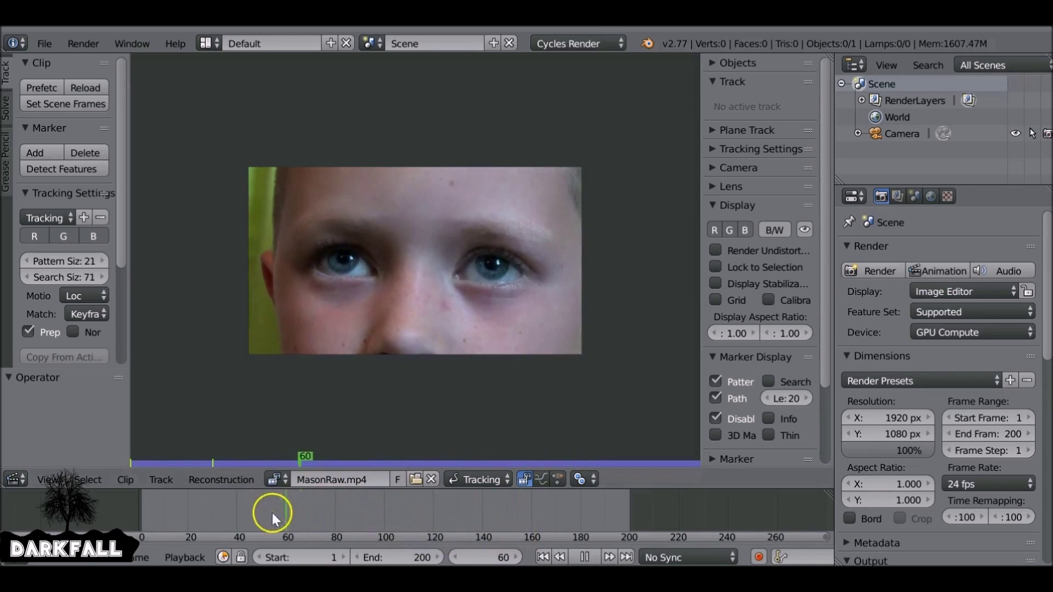
{"action": "key", "text": "Escape"}
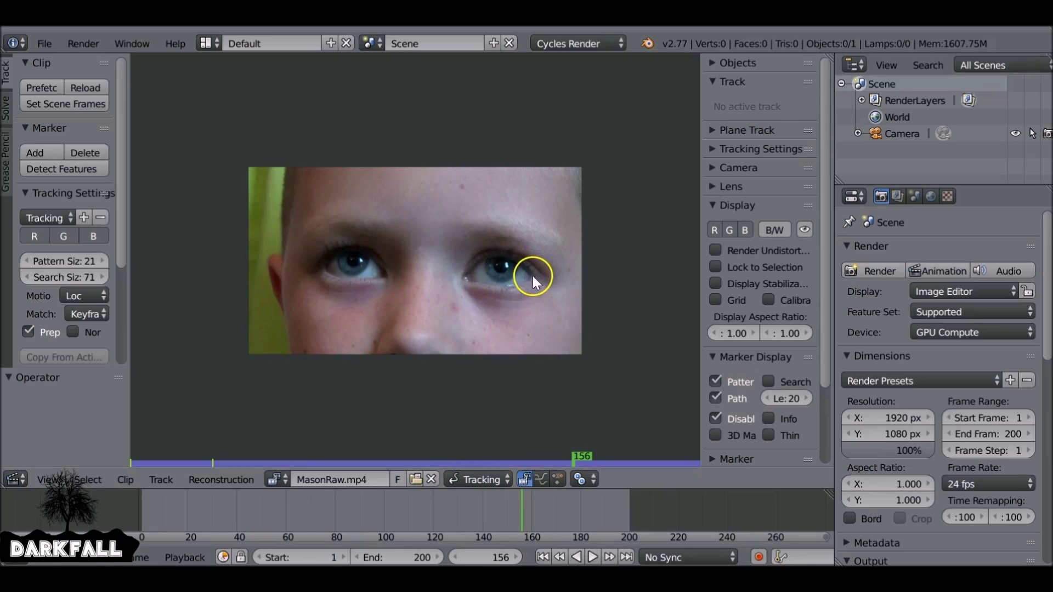
{"action": "left_click", "coordinate": [625, 557]}
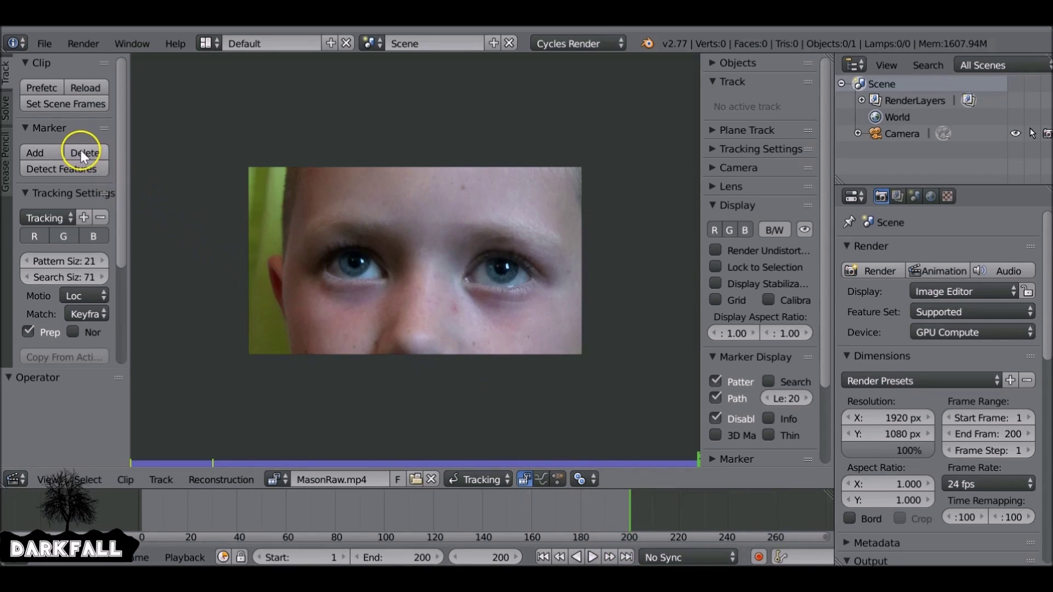
{"action": "left_click_drag", "start_coordinate": [126, 142], "coordinate": [152, 145]}
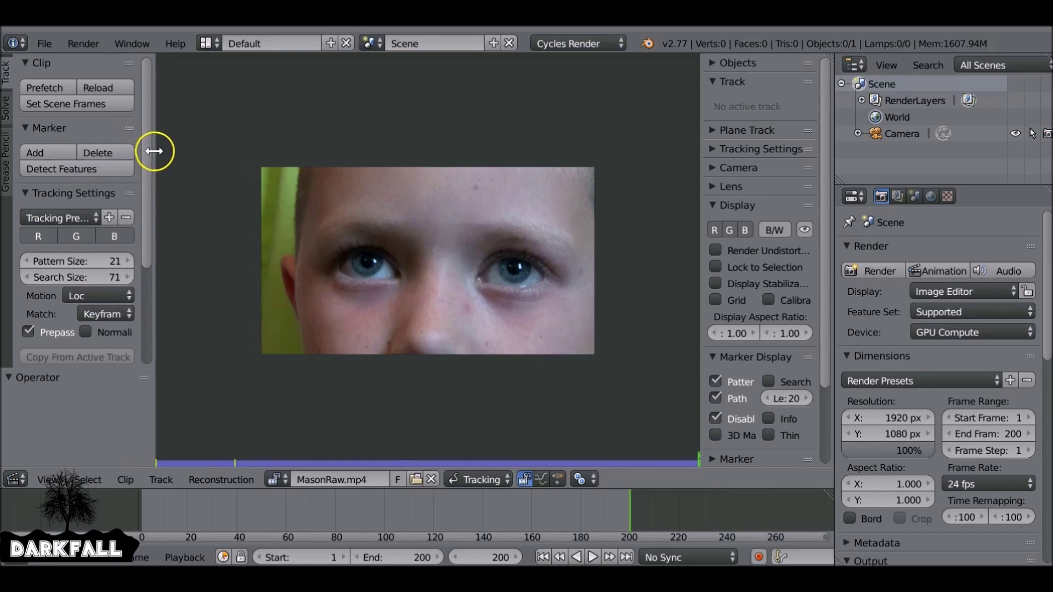
{"action": "left_click_drag", "start_coordinate": [147, 210], "coordinate": [153, 269]}
Set tracking motion to LocRot, match to Previous frame, and enable Normalize
{"action": "left_click", "coordinate": [110, 205]}
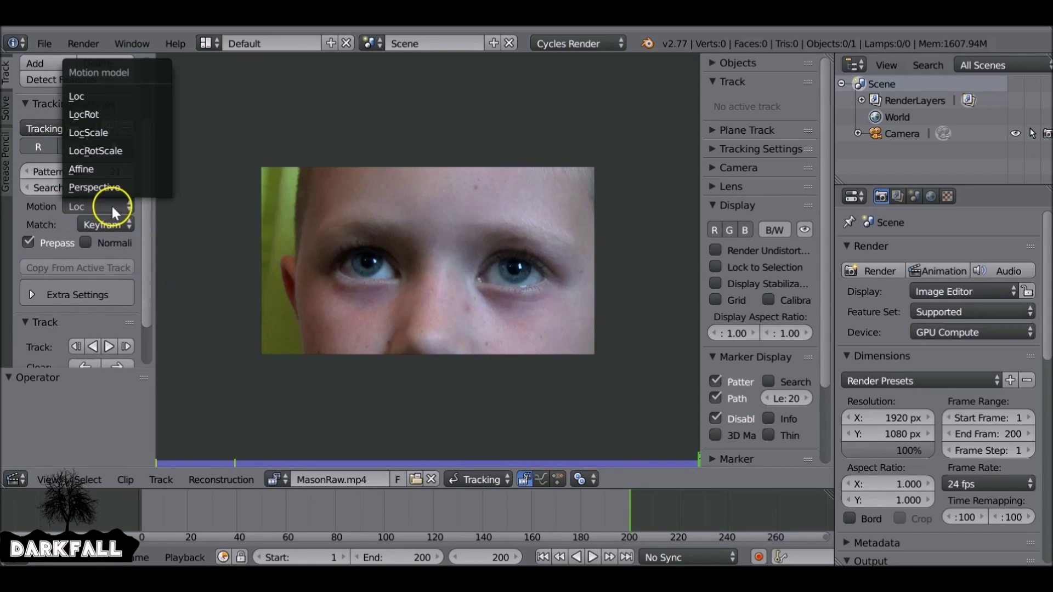
{"action": "left_click", "coordinate": [130, 114]}
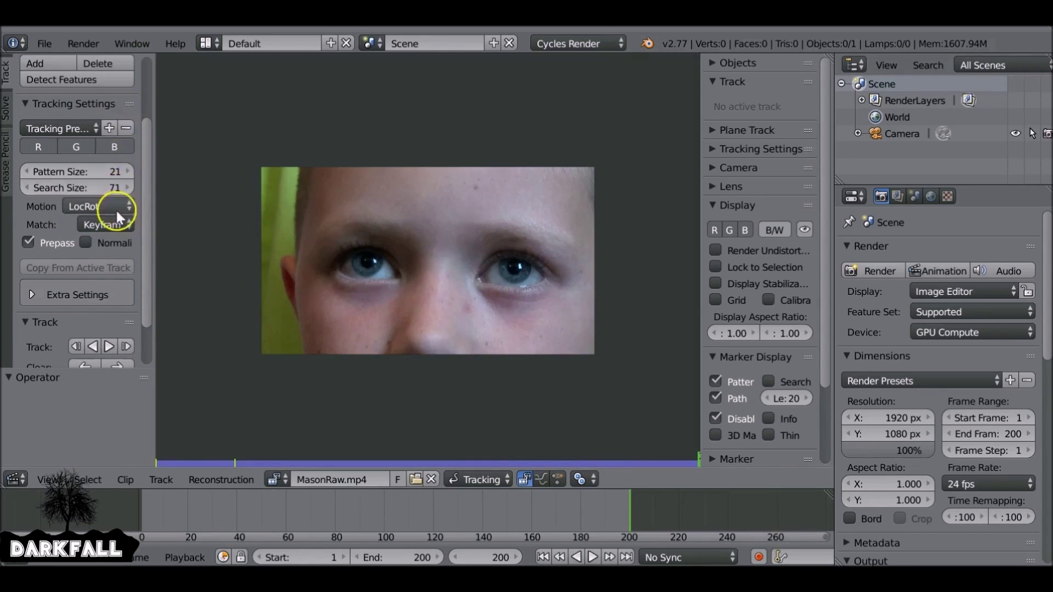
{"action": "left_click", "coordinate": [116, 225]}
{"action": "left_click", "coordinate": [134, 187]}
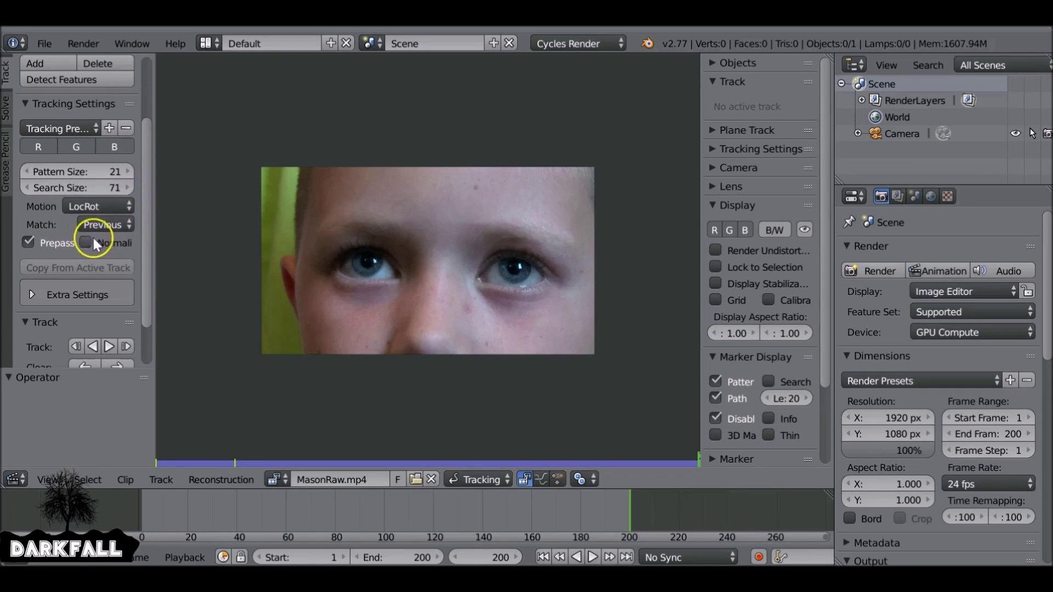
{"action": "left_click", "coordinate": [87, 243]}
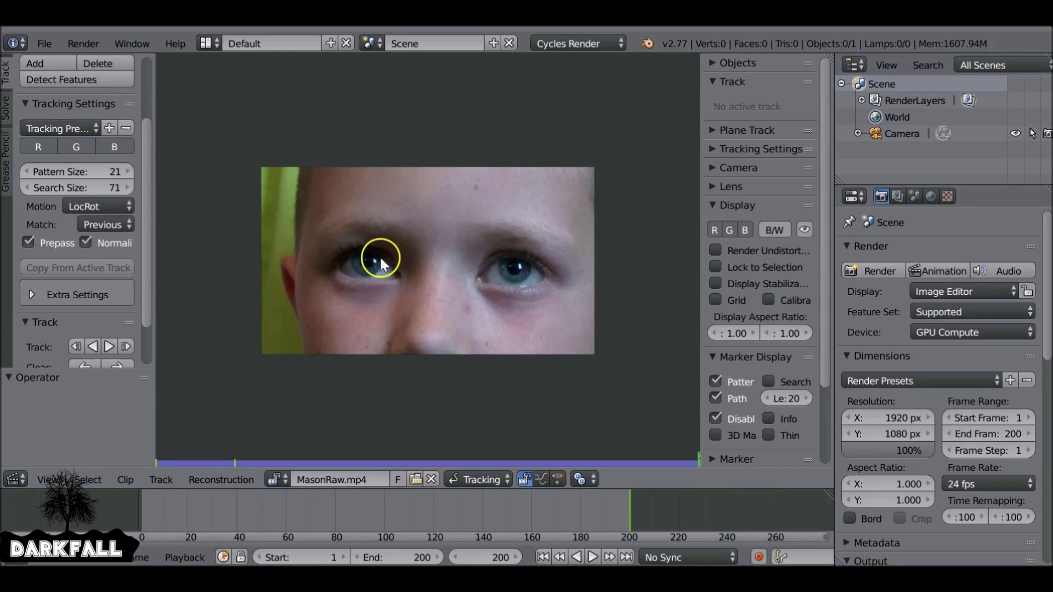
Add a tracking marker on the right-hand pupil, enlarge it and center it on the pupil
{"action": "left_click", "coordinate": [520, 268], "text": "ctrl"}
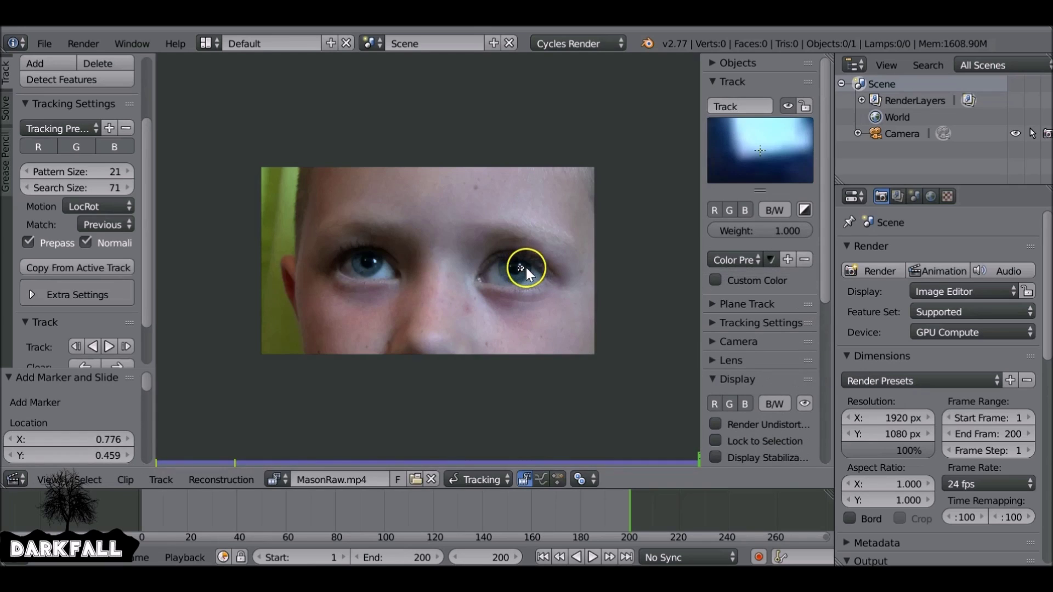
{"action": "scroll", "coordinate": [534, 268], "scroll_direction": "up", "scroll_amount": 3}
{"action": "scroll", "coordinate": [564, 294], "scroll_direction": "up", "scroll_amount": 1}
{"action": "scroll", "coordinate": [423, 294], "scroll_direction": "down", "scroll_amount": 1}
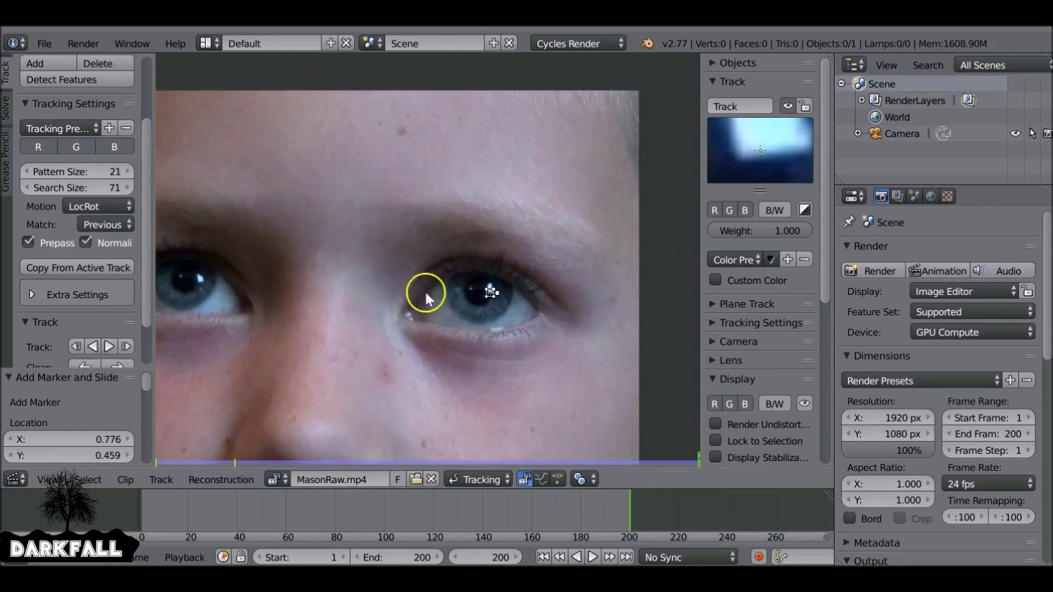
{"action": "key", "text": "s"}
{"action": "left_click", "coordinate": [535, 293]}
{"action": "key", "text": "g"}
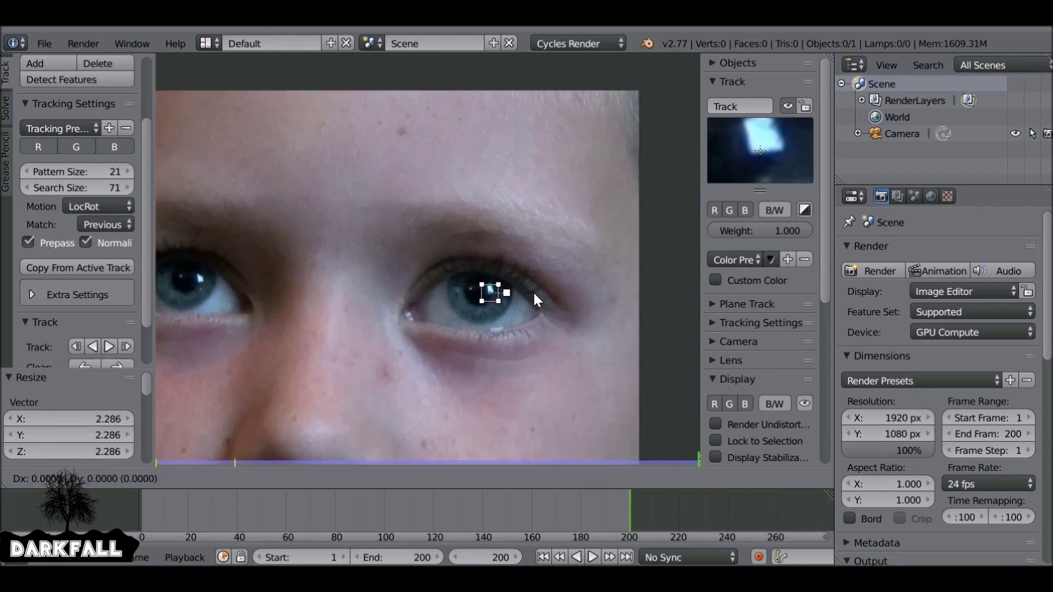
{"action": "left_click", "coordinate": [546, 252]}
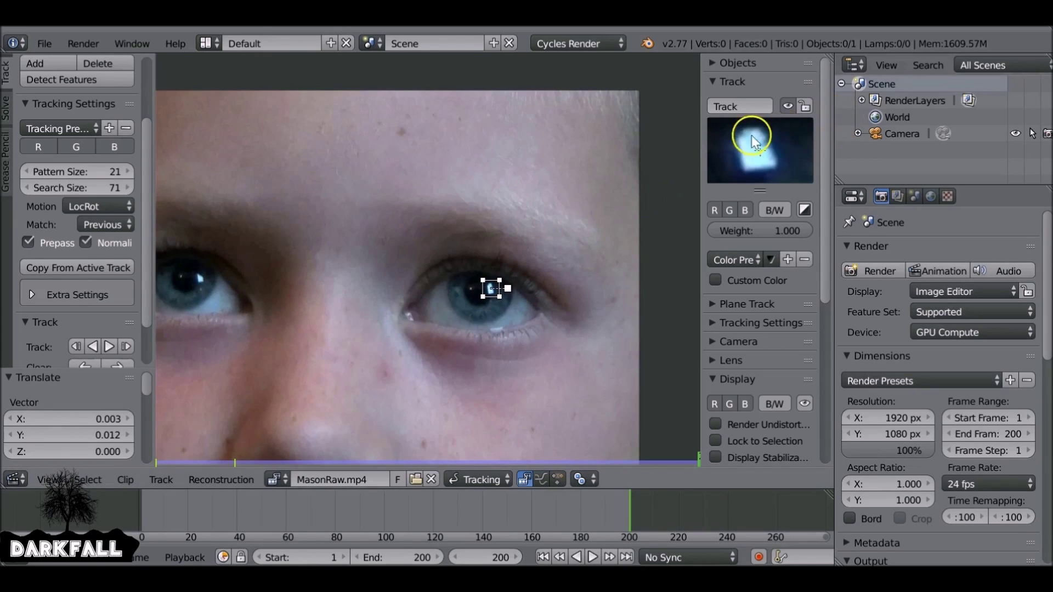
Show the marker's search area and resize it to frame the iris
{"action": "left_click_drag", "start_coordinate": [752, 136], "coordinate": [751, 159]}
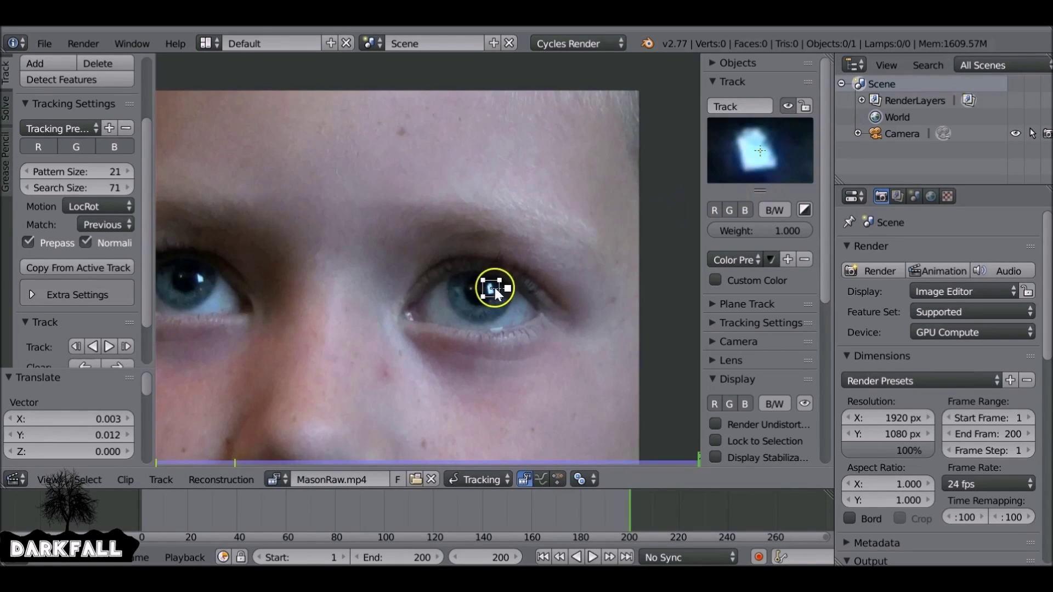
{"action": "left_click_drag", "start_coordinate": [821, 271], "coordinate": [824, 393]}
{"action": "left_click", "coordinate": [769, 349]}
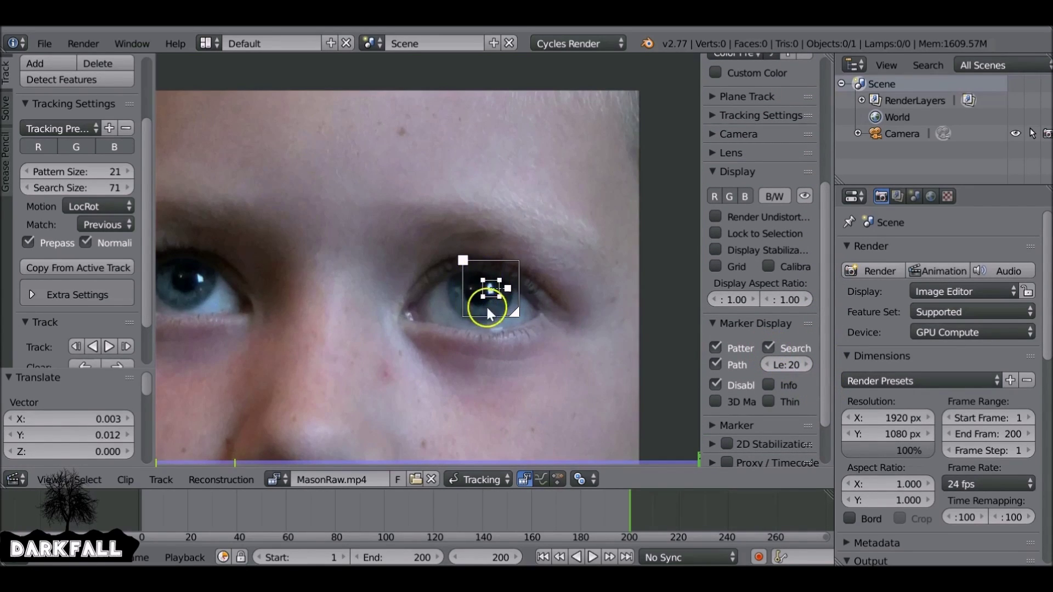
{"action": "scroll", "coordinate": [811, 291], "scroll_direction": "up", "scroll_amount": 5}
{"action": "scroll", "coordinate": [822, 264], "scroll_direction": "up", "scroll_amount": 5}
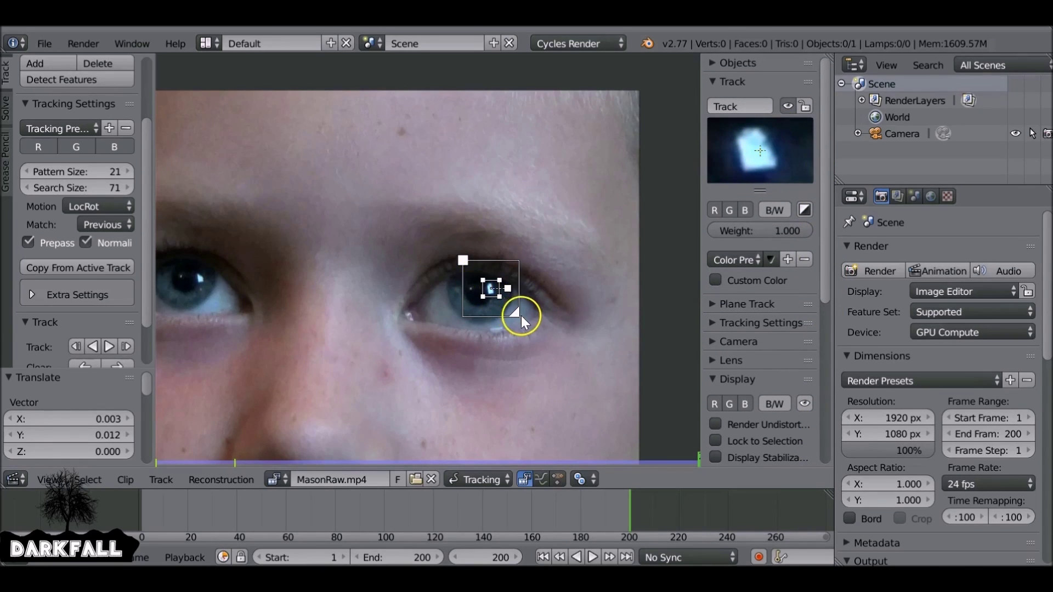
{"action": "left_click_drag", "start_coordinate": [521, 316], "coordinate": [574, 334]}
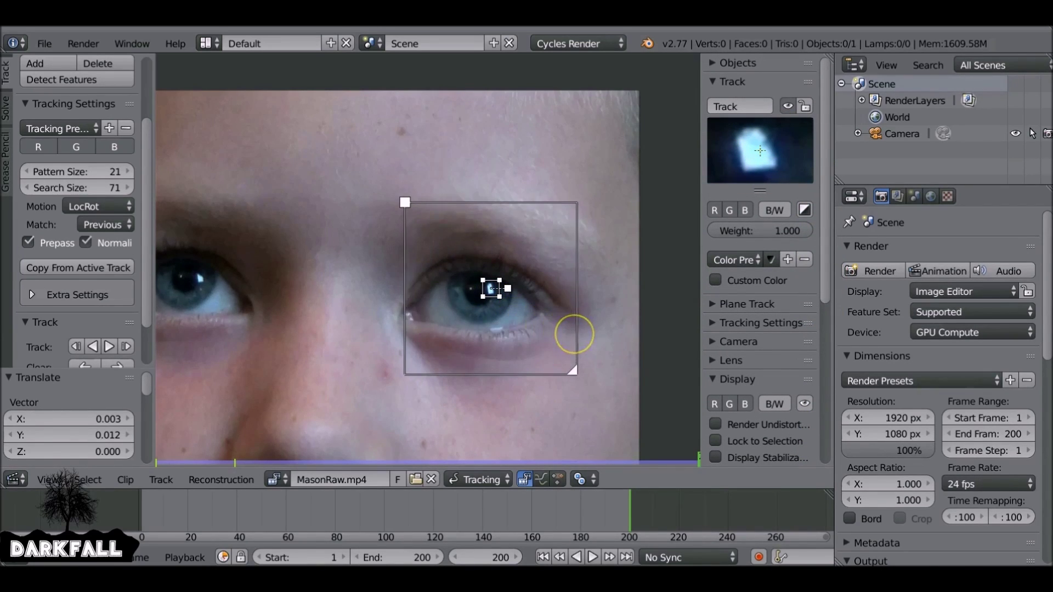
{"action": "left_click_drag", "start_coordinate": [572, 371], "coordinate": [515, 313]}
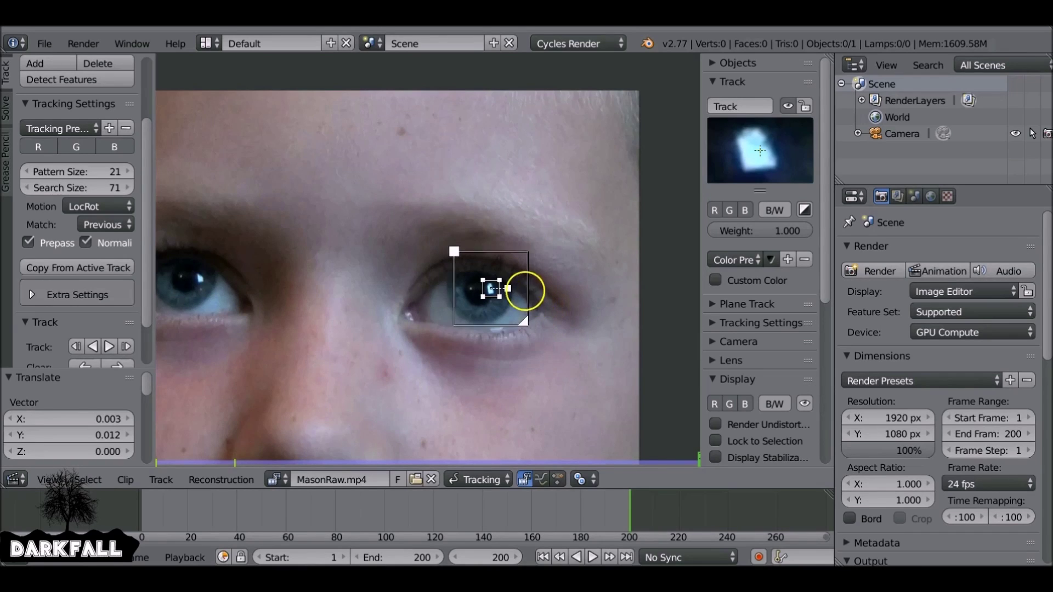
{"action": "left_click", "coordinate": [512, 270]}
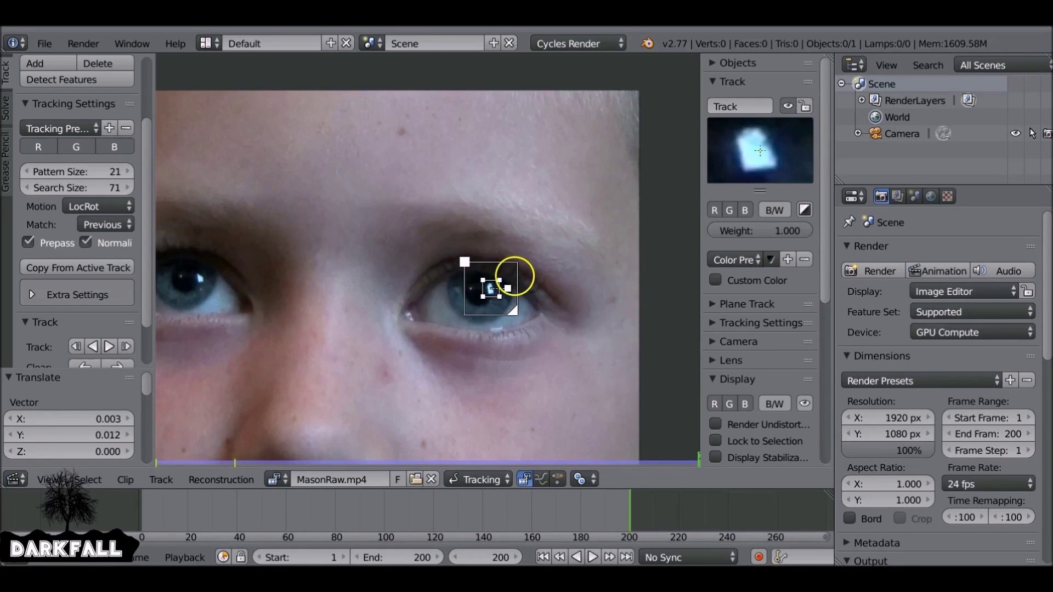
{"action": "scroll", "coordinate": [470, 282], "scroll_direction": "down", "scroll_amount": 1}
{"action": "scroll", "coordinate": [469, 281], "scroll_direction": "down", "scroll_amount": 2}
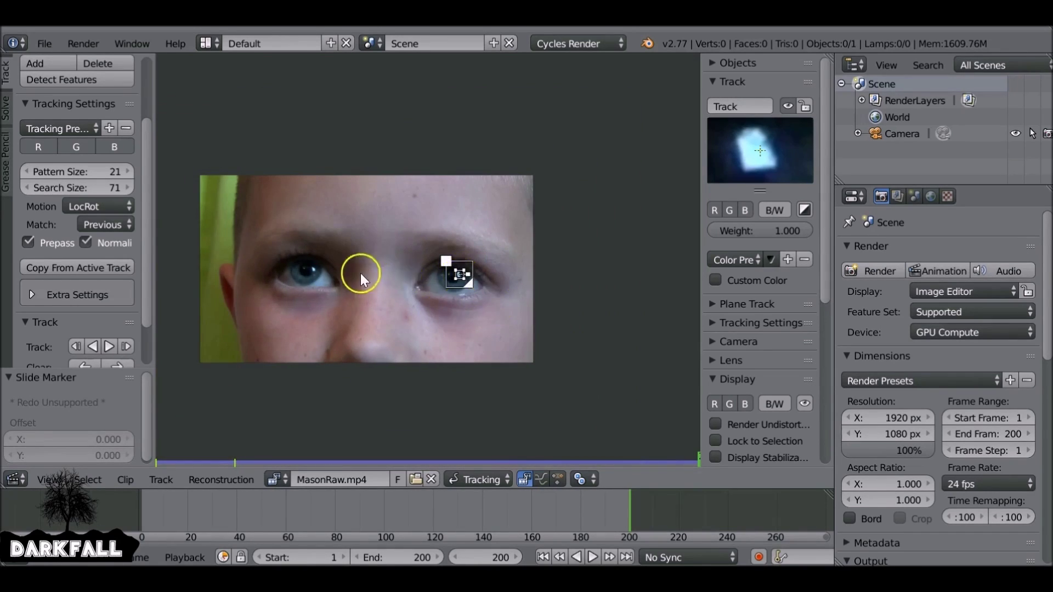
{"action": "left_click_drag", "start_coordinate": [145, 228], "coordinate": [156, 289]}
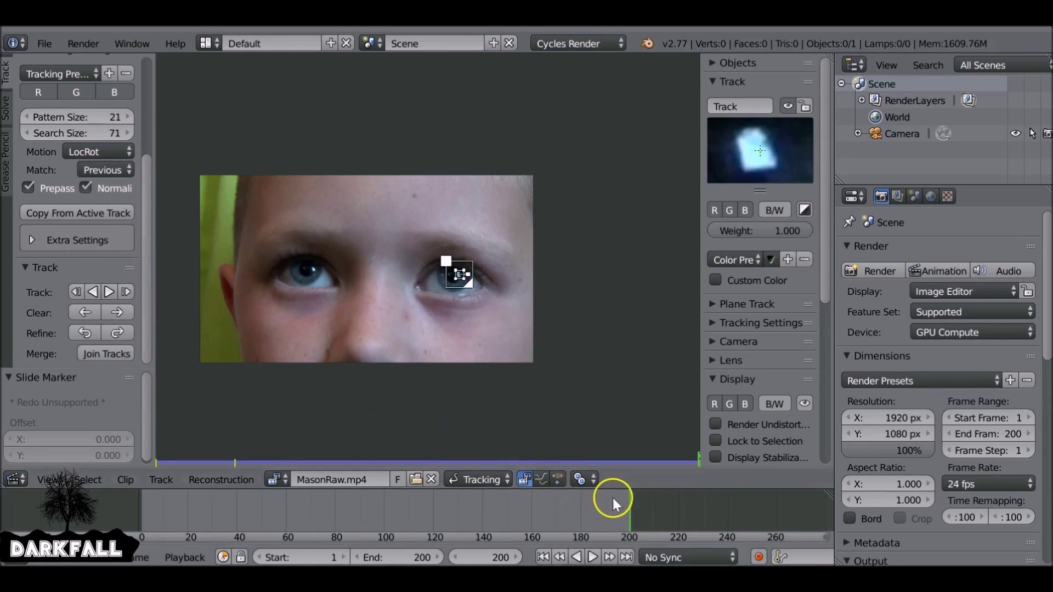
Track the eye marker backward, then forward a few frames
{"action": "left_click", "coordinate": [77, 293]}
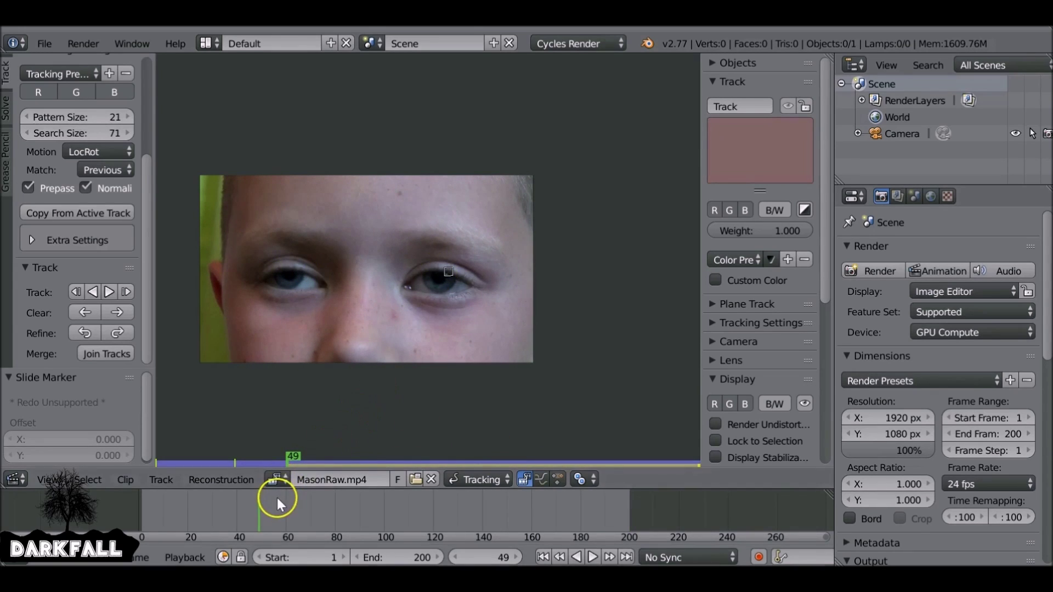
{"action": "scroll", "coordinate": [475, 331], "scroll_direction": "up", "scroll_amount": 3}
{"action": "scroll", "coordinate": [475, 331], "scroll_direction": "up", "scroll_amount": 2}
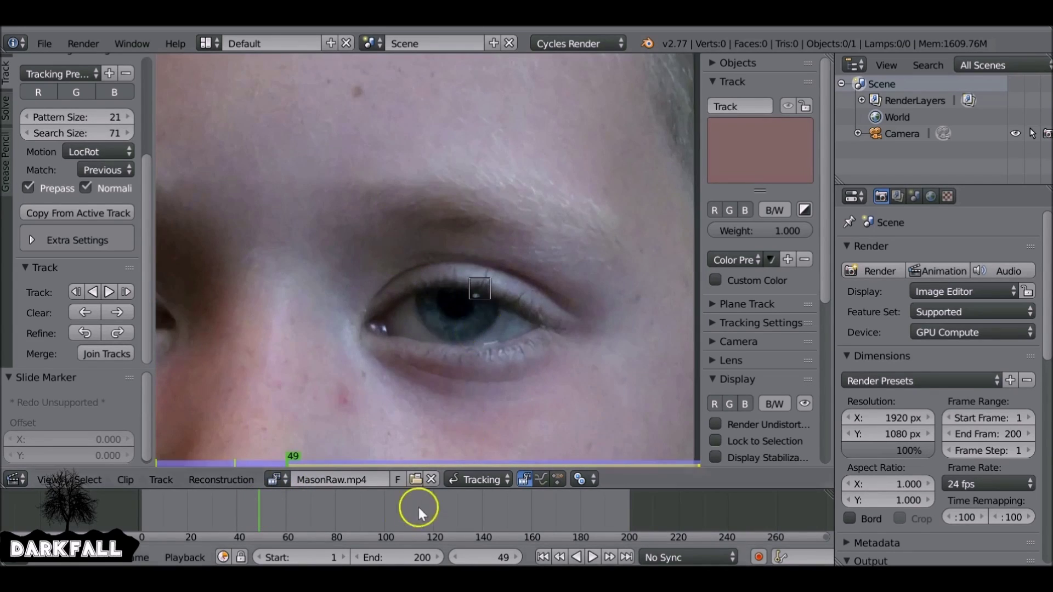
{"action": "left_click", "coordinate": [425, 422]}
{"action": "key", "text": "ctrl+t"}
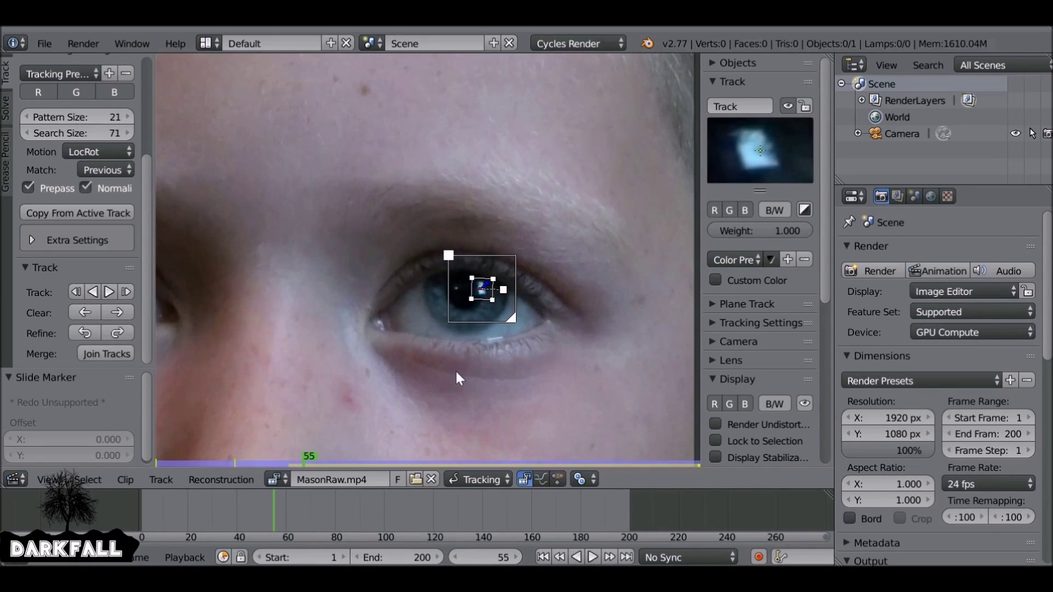
{"action": "left_click", "coordinate": [496, 348]}
Clear the faulty track path up to the current frame and track the marker forward to frame 200
{"action": "left_click", "coordinate": [86, 314]}
{"action": "left_click", "coordinate": [522, 322]}
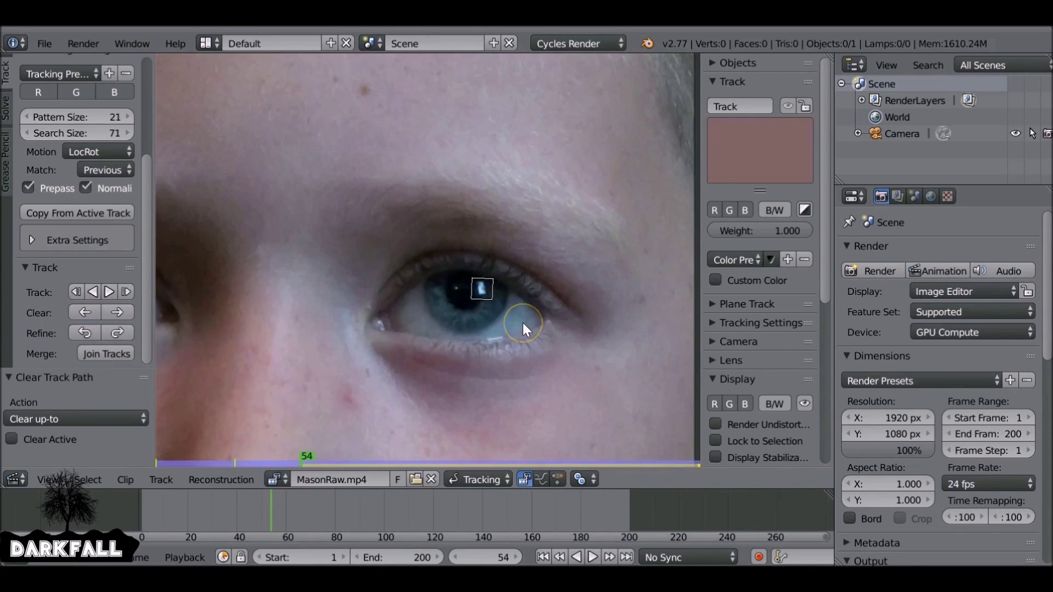
{"action": "key", "text": "Left"}
{"action": "key", "text": "Left"}
{"action": "key", "text": "Left"}
{"action": "key", "text": "Left"}
{"action": "key", "text": "Left"}
{"action": "key", "text": "Left"}
{"action": "scroll", "coordinate": [496, 384], "scroll_direction": "down", "scroll_amount": 4}
{"action": "scroll", "coordinate": [451, 363], "scroll_direction": "down", "scroll_amount": 2}
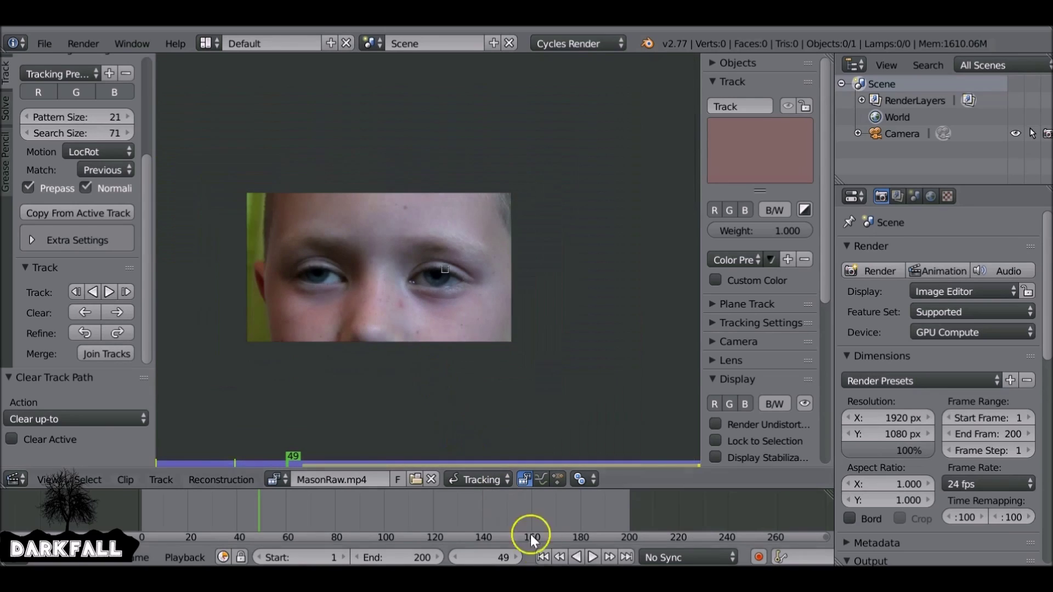
{"action": "left_click", "coordinate": [626, 557]}
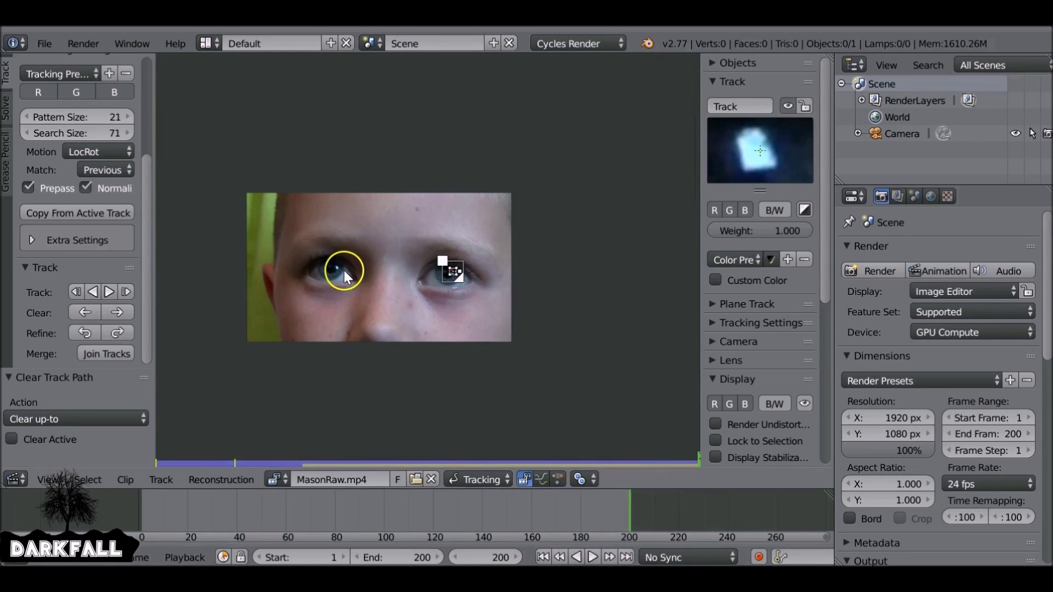
Copy the active track's sizes and add Track.001 on the other pupil with an enlarged search area
{"action": "left_click", "coordinate": [103, 212]}
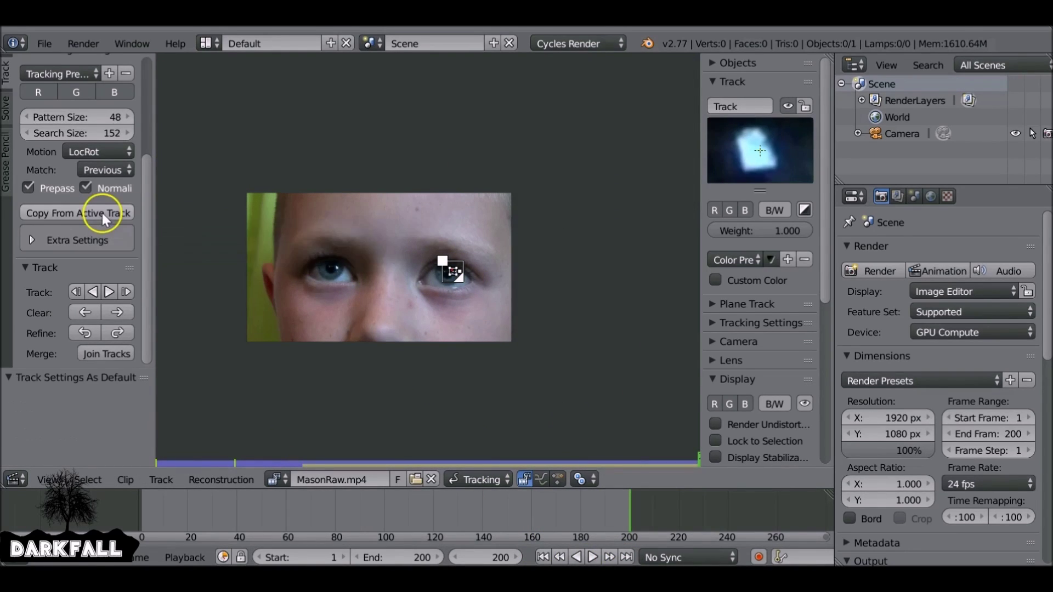
{"action": "scroll", "coordinate": [323, 260], "scroll_direction": "up", "scroll_amount": 1}
{"action": "scroll", "coordinate": [336, 264], "scroll_direction": "up", "scroll_amount": 2}
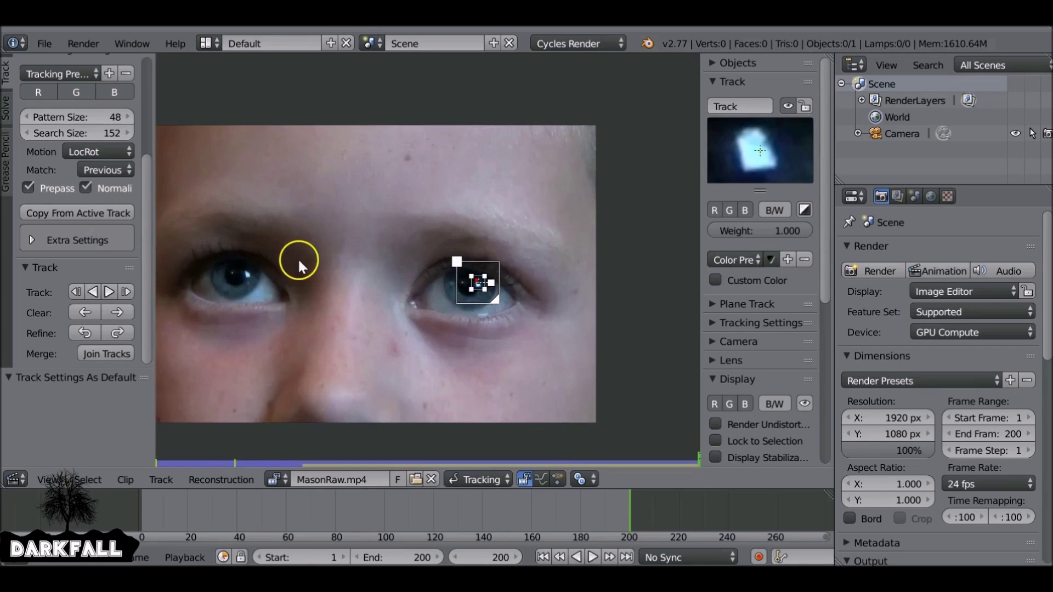
{"action": "scroll", "coordinate": [301, 258], "scroll_direction": "up", "scroll_amount": 3}
{"action": "left_click_drag", "start_coordinate": [443, 280], "coordinate": [439, 274], "text": "ctrl"}
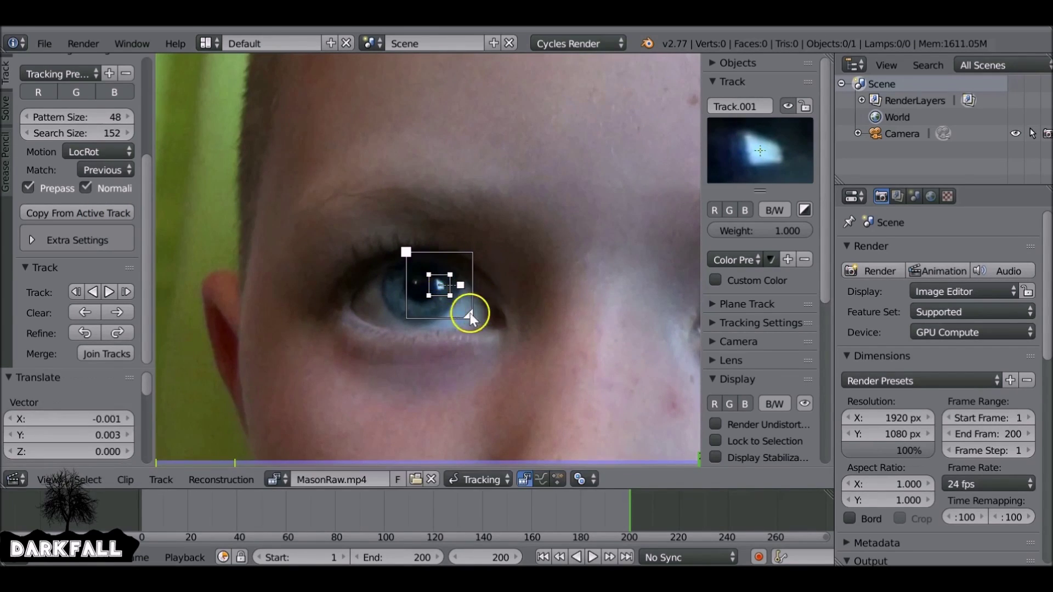
{"action": "left_click_drag", "start_coordinate": [467, 312], "coordinate": [462, 302]}
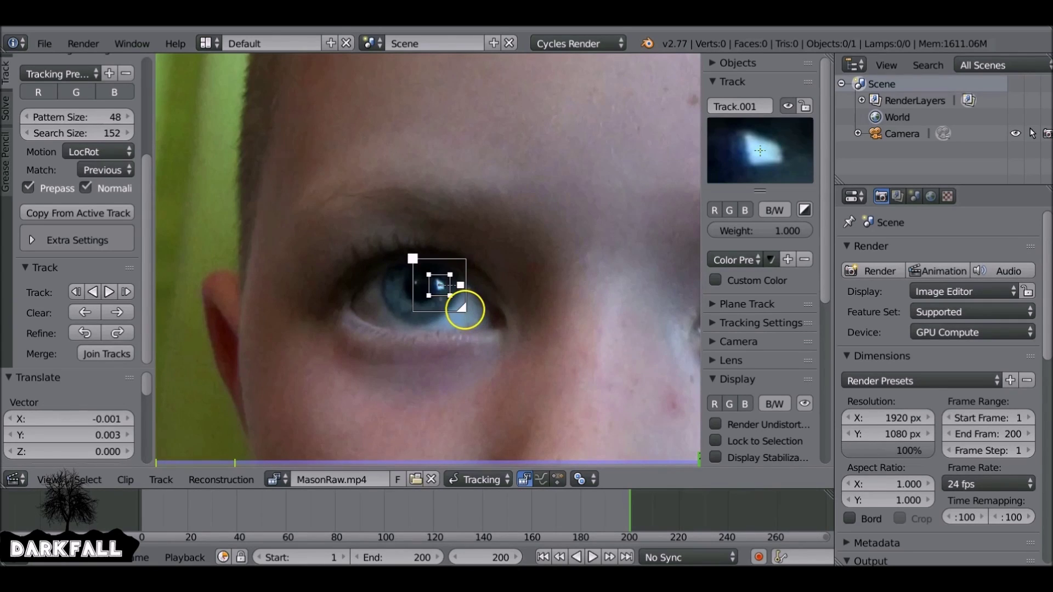
{"action": "scroll", "coordinate": [509, 304], "scroll_direction": "down", "scroll_amount": 4}
{"action": "scroll", "coordinate": [509, 304], "scroll_direction": "down", "scroll_amount": 2}
Track Track.001 forward, clear its drifting path, and resume tracking to frame 200
{"action": "left_click", "coordinate": [108, 292]}
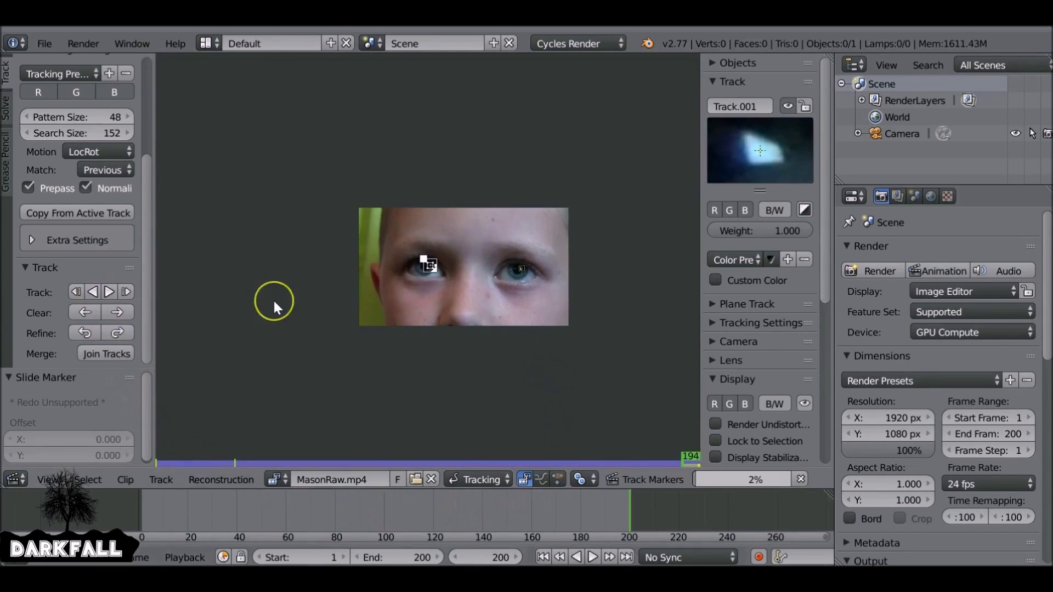
{"action": "scroll", "coordinate": [426, 208], "scroll_direction": "up", "scroll_amount": 4}
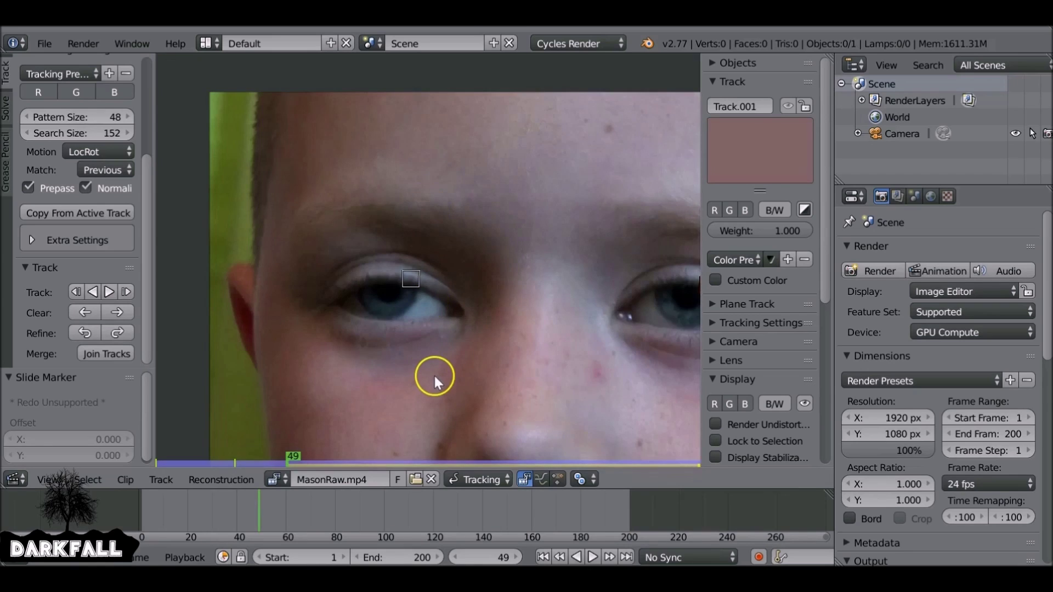
{"action": "key", "text": "Right"}
{"action": "key", "text": "Right"}
{"action": "key", "text": "Right"}
{"action": "key", "text": "Right"}
{"action": "key", "text": "Right"}
{"action": "key", "text": "Right"}
{"action": "key", "text": "Right"}
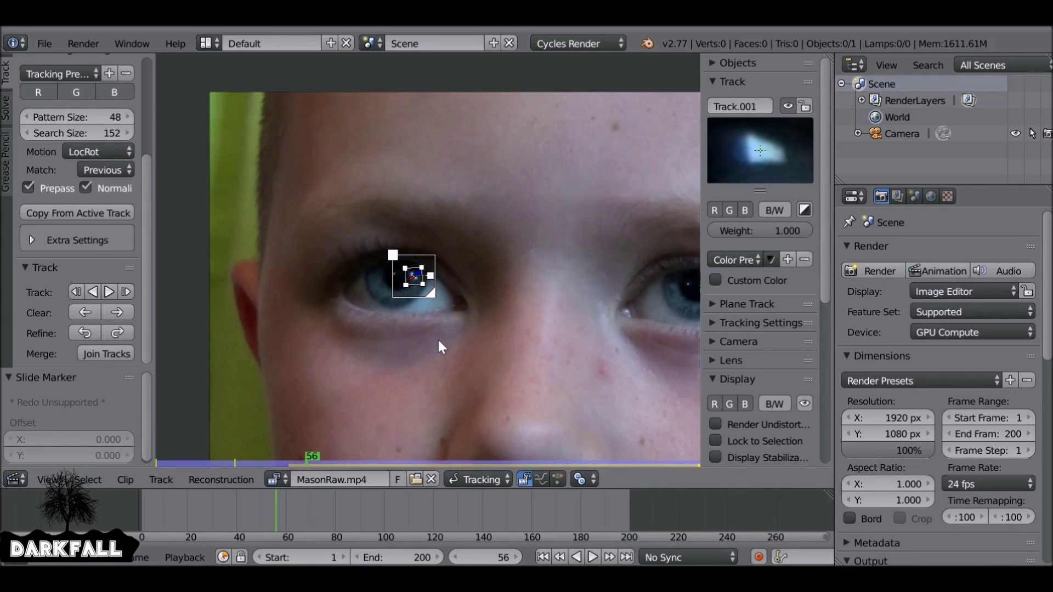
{"action": "key", "text": "Left"}
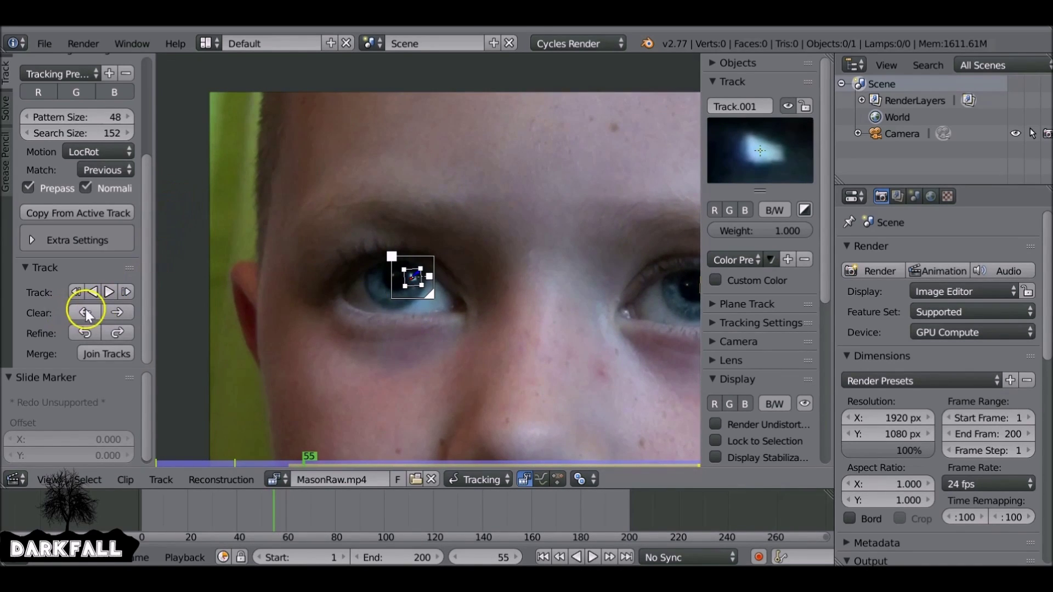
{"action": "left_click", "coordinate": [85, 313]}
{"action": "scroll", "coordinate": [476, 297], "scroll_direction": "down", "scroll_amount": 2}
{"action": "key", "text": "Right"}
{"action": "key", "text": "Right"}
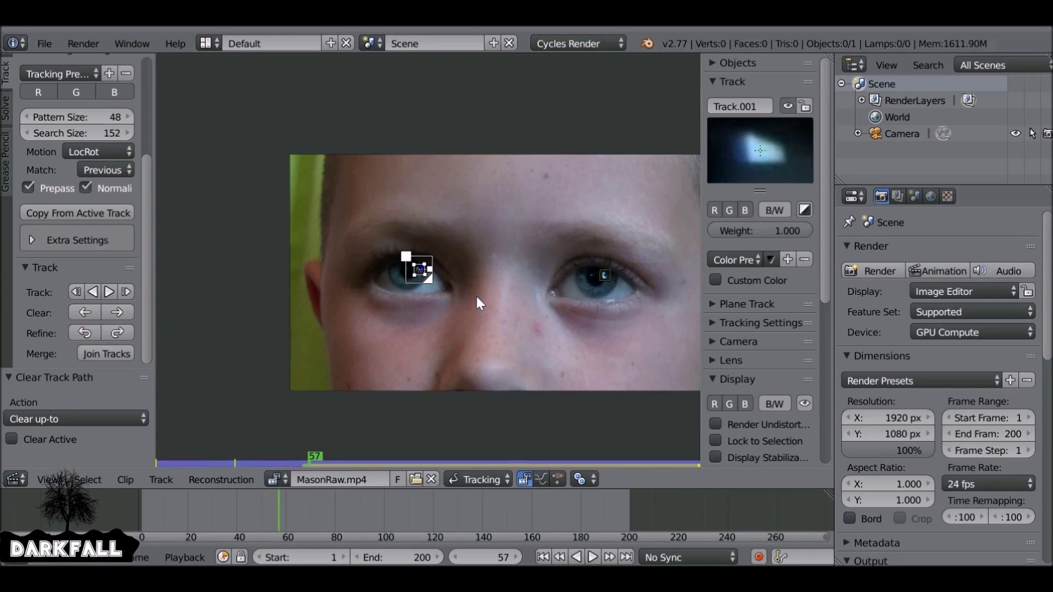
{"action": "key", "text": "ctrl+t"}
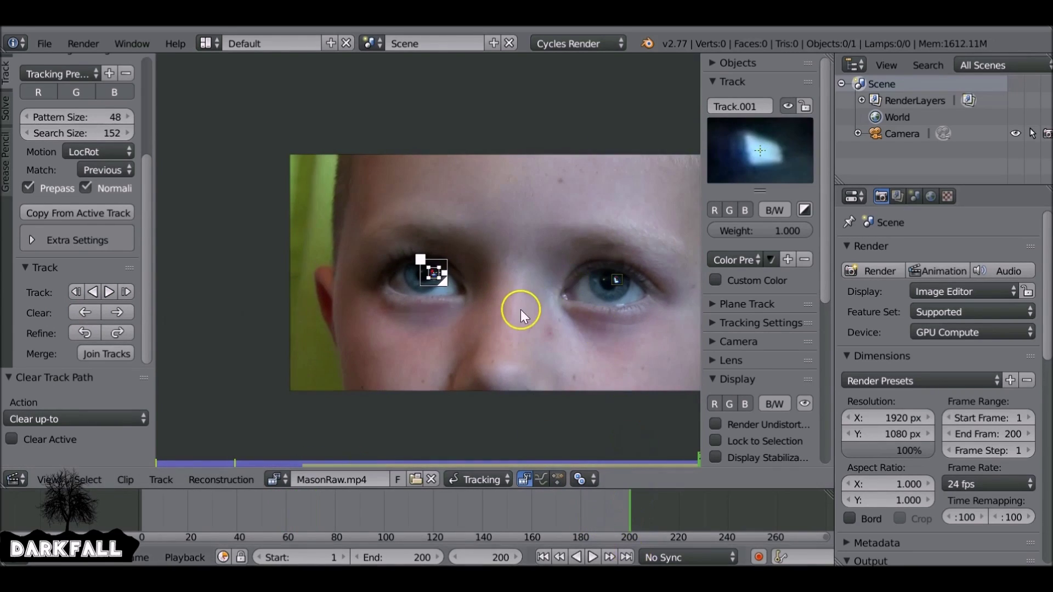
{"action": "key", "text": "Home"}
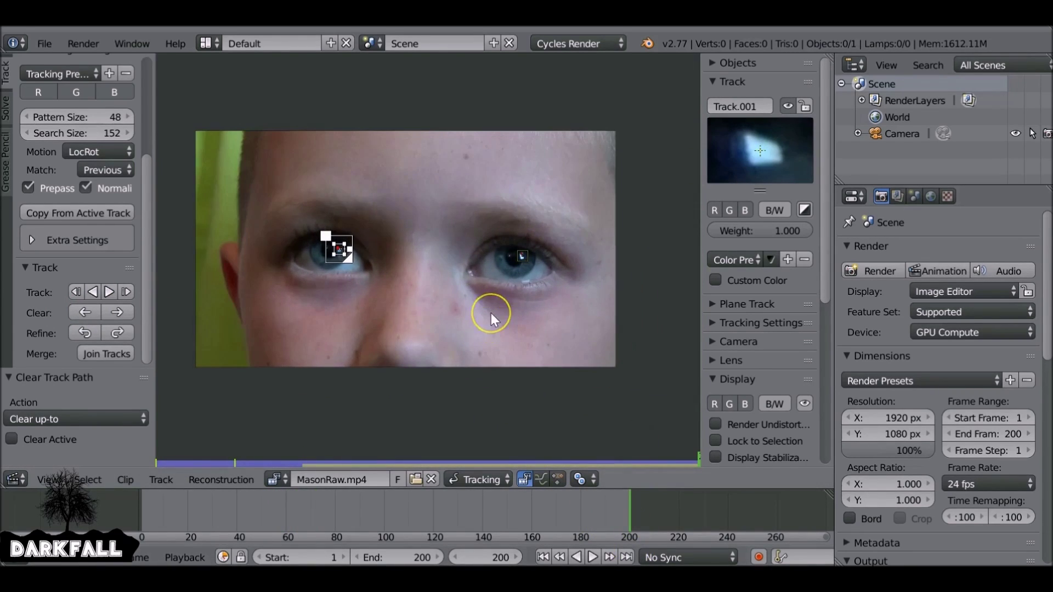
{"action": "key", "text": "a"}
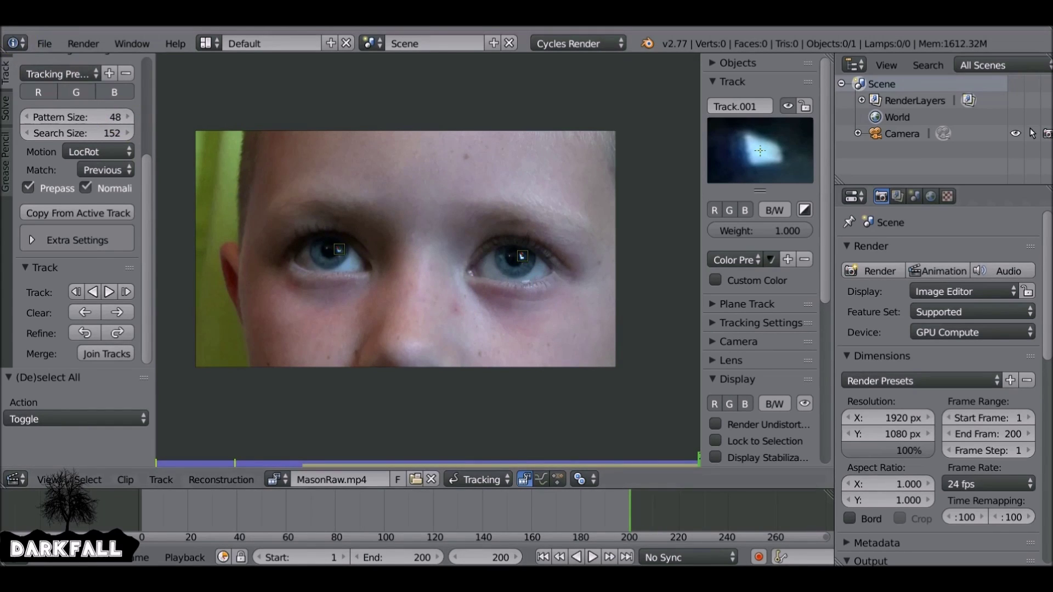
Switch the clip editor to Mask mode and add a new mask called Eye_Mask
{"action": "scroll", "coordinate": [77, 192], "scroll_direction": "up", "scroll_amount": 4}
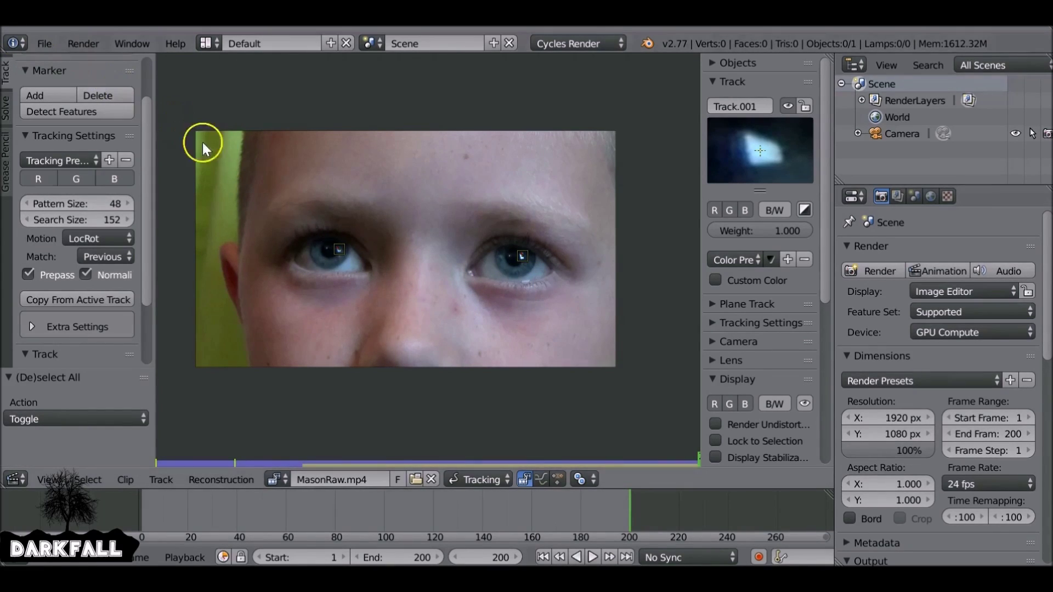
{"action": "left_click", "coordinate": [476, 479]}
{"action": "left_click", "coordinate": [490, 444]}
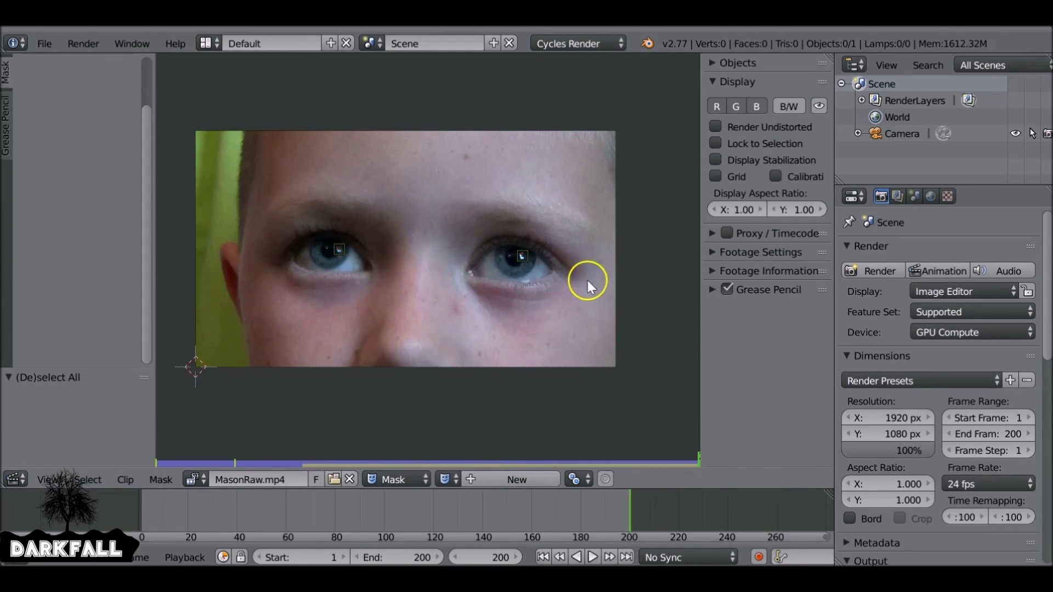
{"action": "left_click_drag", "start_coordinate": [150, 265], "coordinate": [149, 187]}
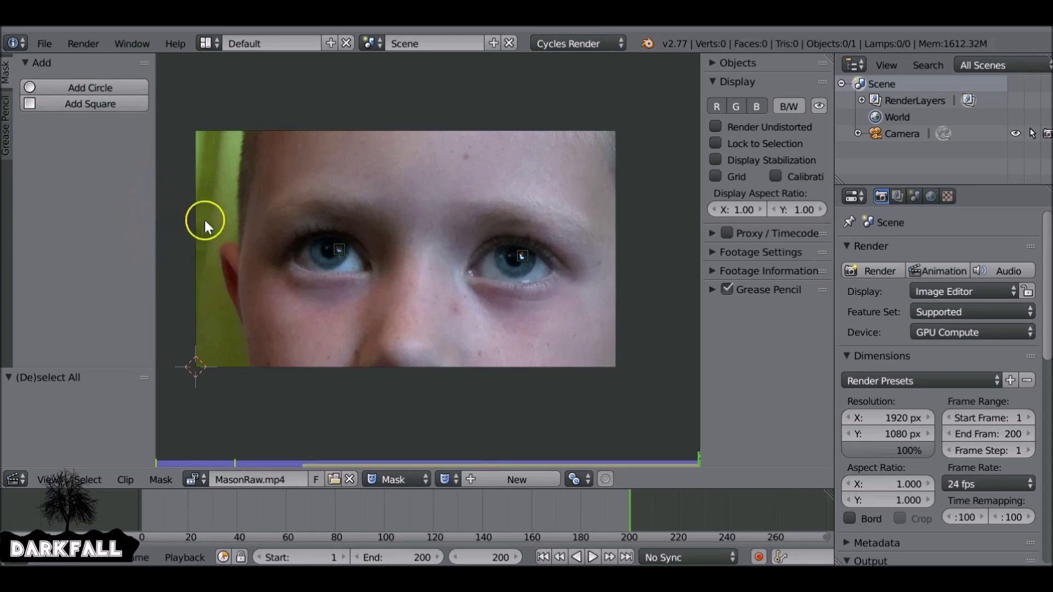
{"action": "left_click", "coordinate": [535, 473]}
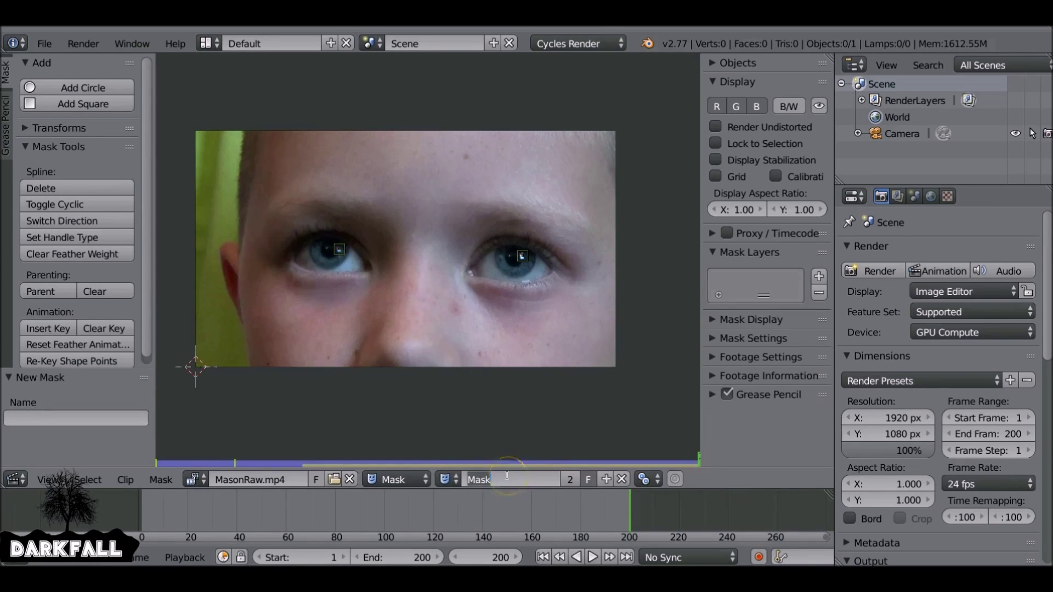
{"action": "type", "text": "Eye"}
{"action": "type", "text": "_"}
{"action": "type", "text": "Mask"}
{"action": "key", "text": "Return"}
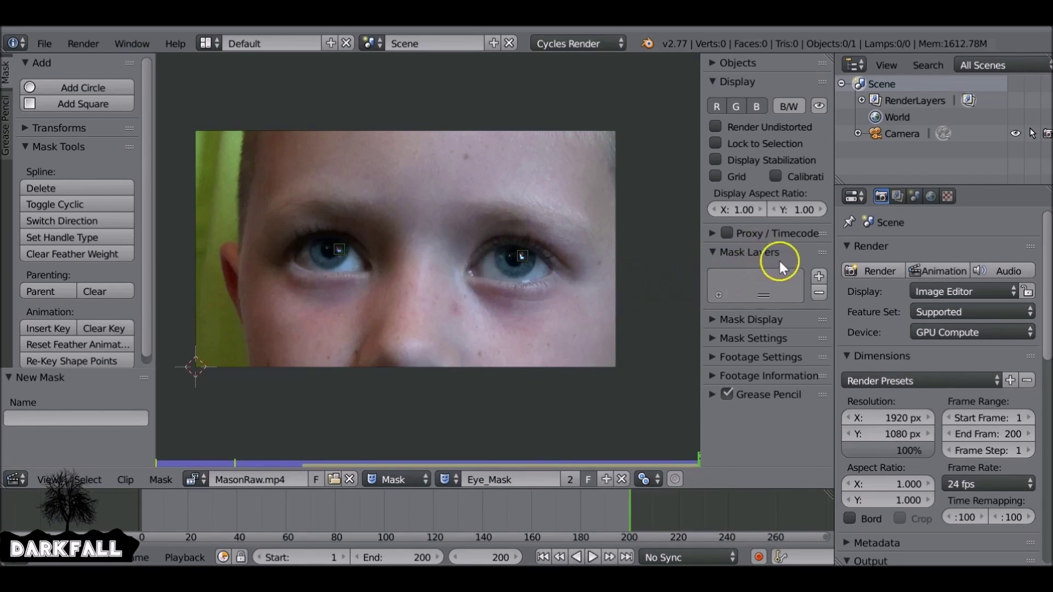
Add a mask layer named Right and zoom in on the eye
{"action": "left_click", "coordinate": [818, 276]}
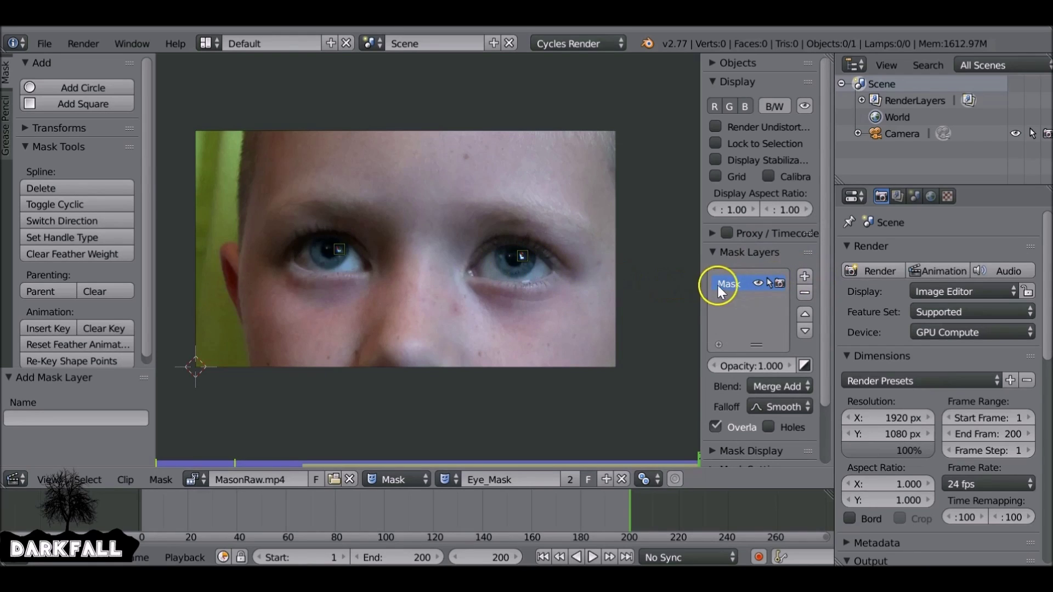
{"action": "type", "text": "Right"}
{"action": "key", "text": "Return"}
{"action": "scroll", "coordinate": [547, 278], "scroll_direction": "up", "scroll_amount": 1}
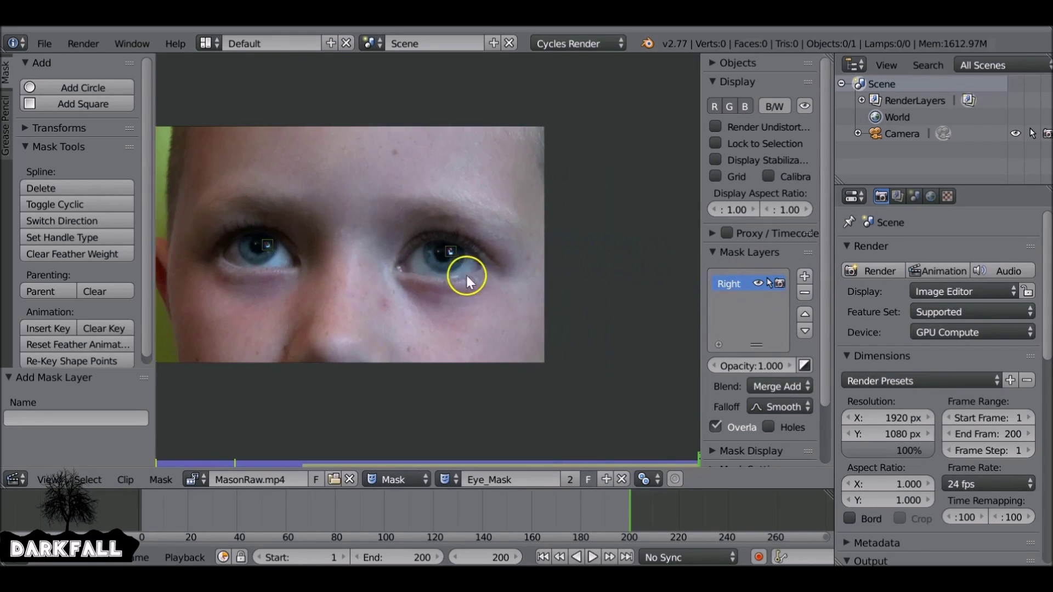
{"action": "scroll", "coordinate": [466, 275], "scroll_direction": "up", "scroll_amount": 2}
{"action": "scroll", "coordinate": [466, 274], "scroll_direction": "up", "scroll_amount": 2}
{"action": "scroll", "coordinate": [411, 260], "scroll_direction": "up", "scroll_amount": 2}
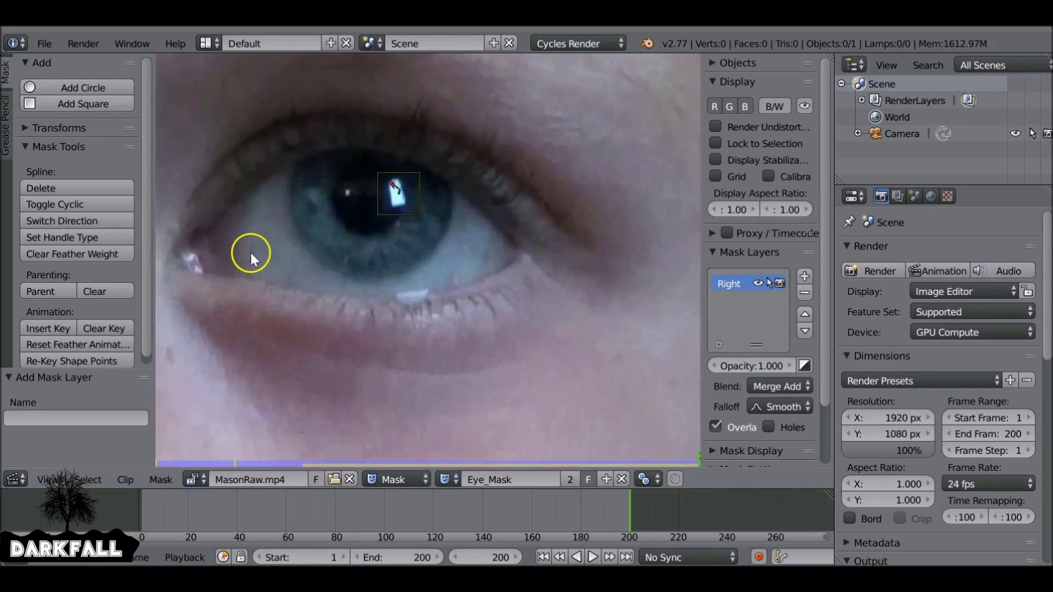
Place mask points around the right-hand eye, close the outline, and box-select all its points
{"action": "key", "text": "t"}
{"action": "mouse_move", "coordinate": [248, 251]}
{"action": "middle_mouse_down"}
{"action": "mouse_move", "coordinate": [345, 259]}
{"action": "mouse_move", "coordinate": [403, 230]}
{"action": "middle_mouse_up"}
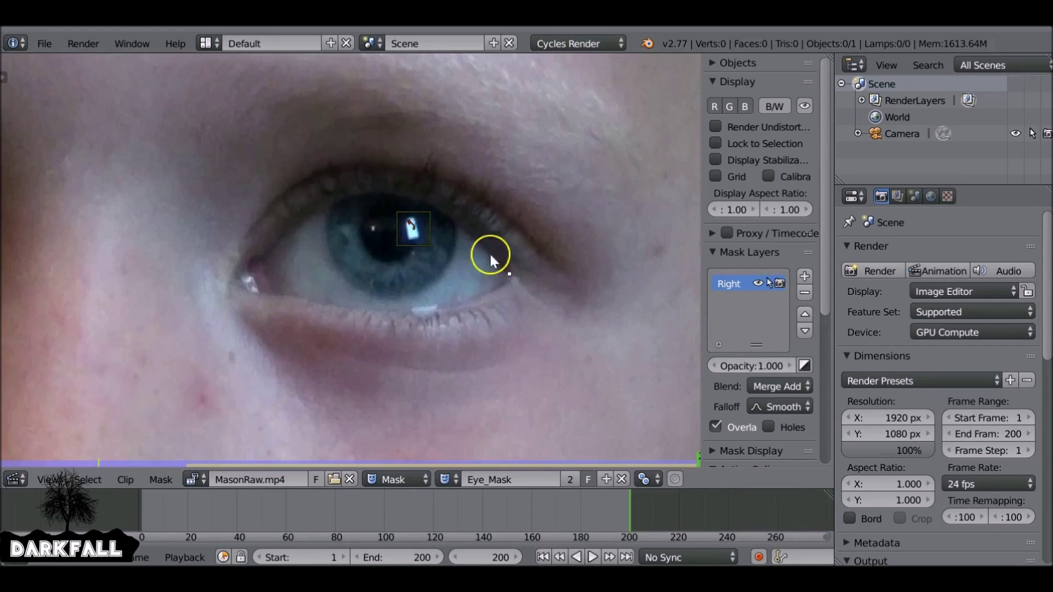
{"action": "left_click", "coordinate": [381, 190], "text": "ctrl"}
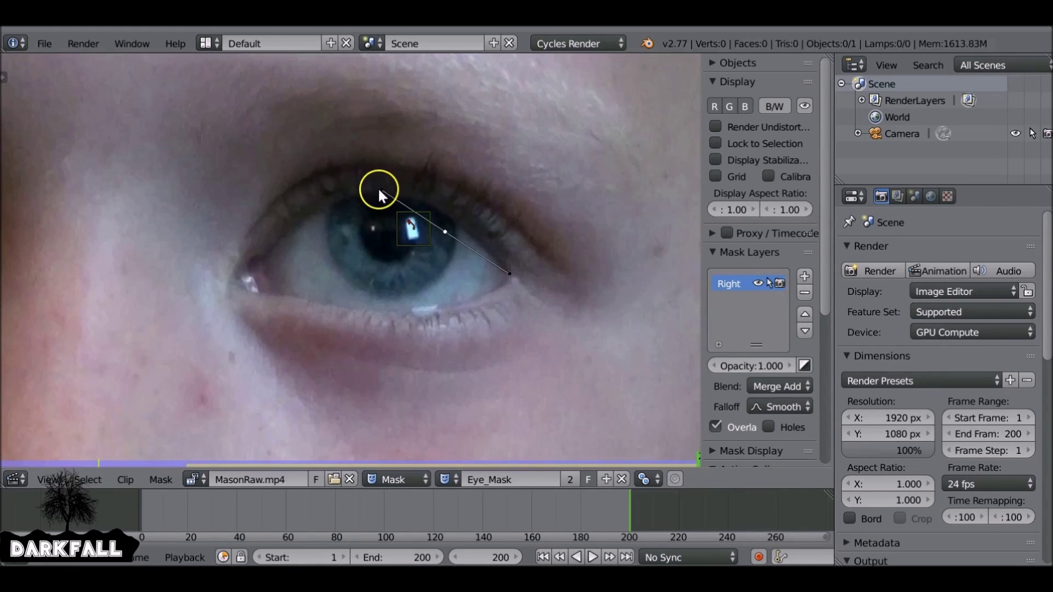
{"action": "left_click", "coordinate": [254, 273], "text": "ctrl"}
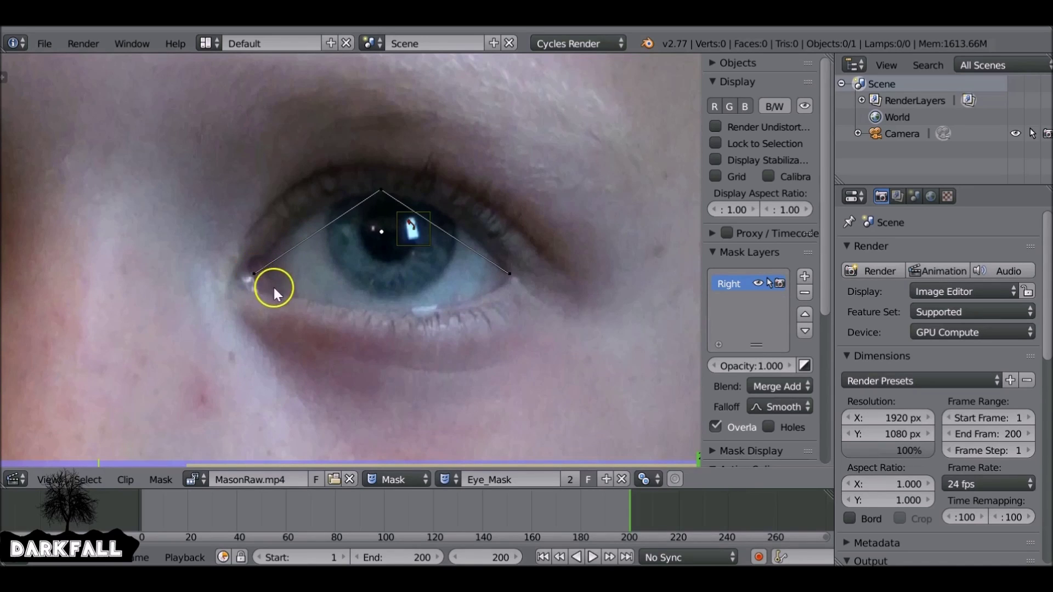
{"action": "left_click", "coordinate": [397, 314], "text": "ctrl"}
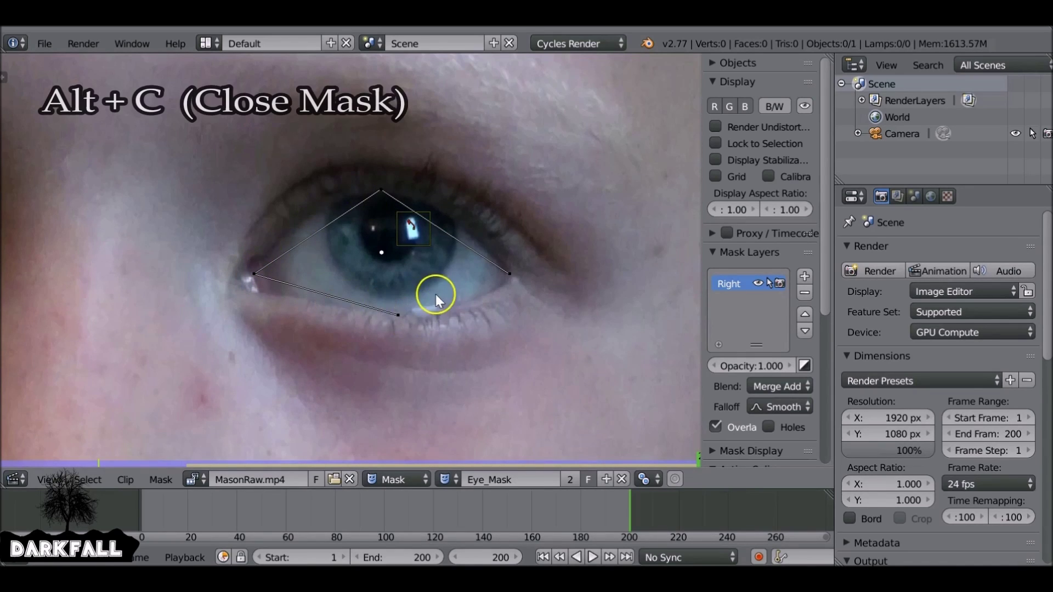
{"action": "key", "text": "alt+c"}
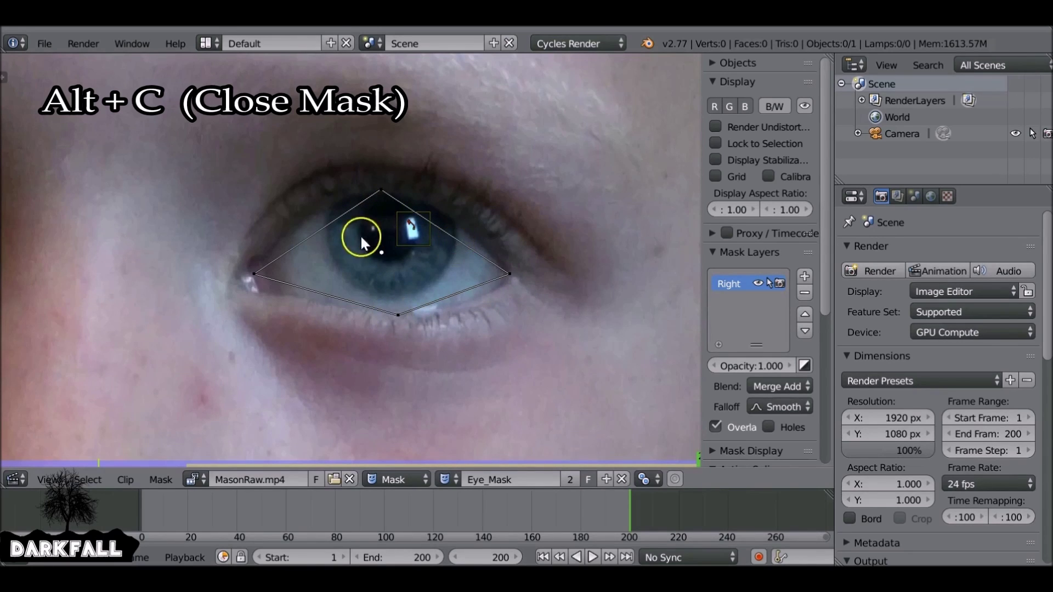
{"action": "key", "text": "b"}
{"action": "mouse_move", "coordinate": [219, 157]}
{"action": "left_mouse_down"}
{"action": "mouse_move", "coordinate": [432, 292]}
{"action": "mouse_move", "coordinate": [552, 344]}
{"action": "left_mouse_up"}
Make the outline points smooth aligned and level the upper eyelid point's handles
{"action": "key", "text": "v"}
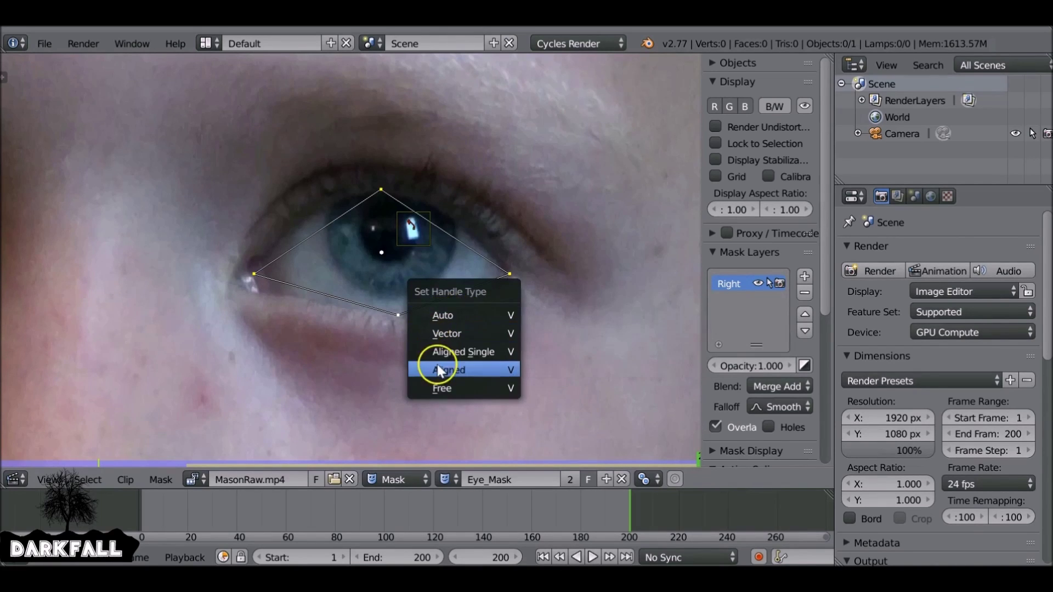
{"action": "left_click", "coordinate": [465, 379]}
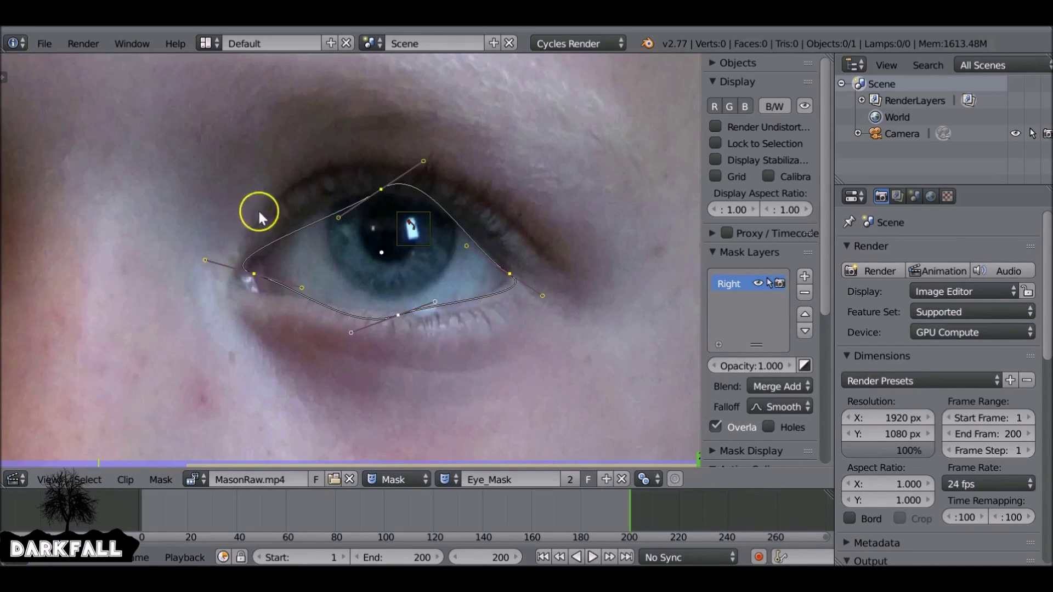
{"action": "key", "text": "a"}
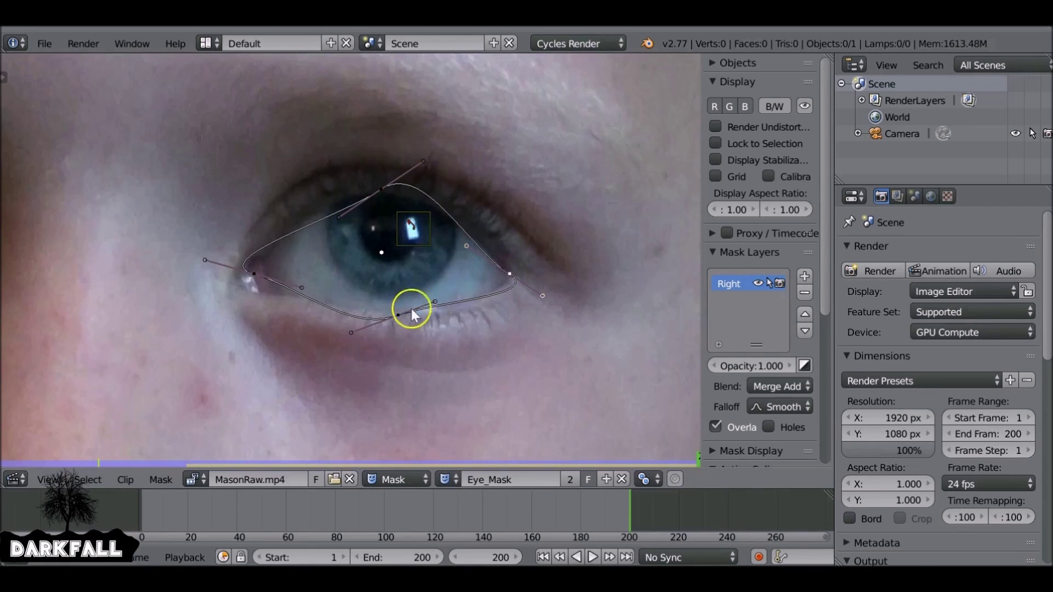
{"action": "left_click", "coordinate": [381, 190]}
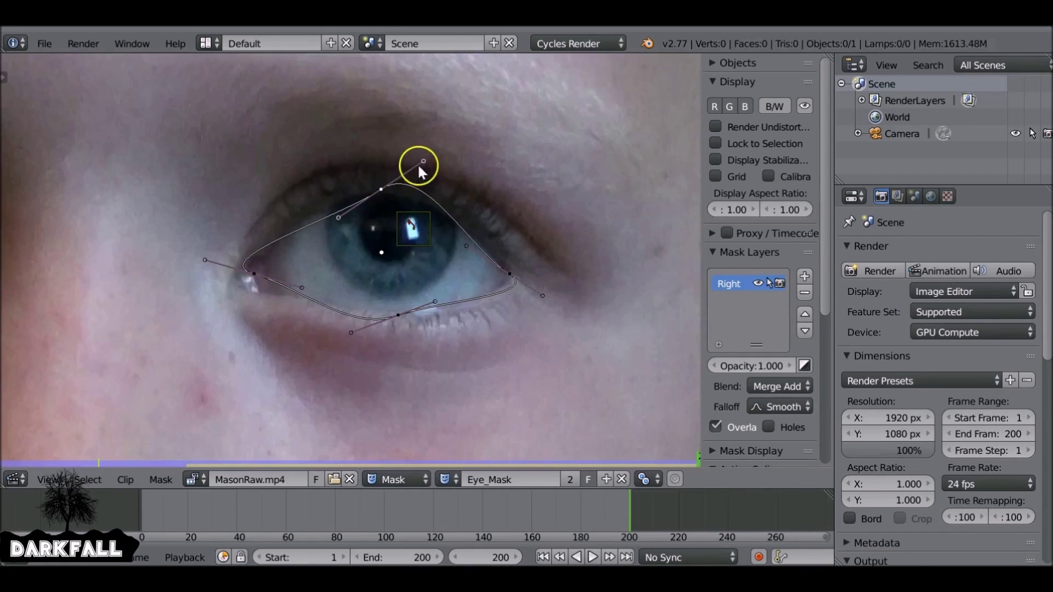
{"action": "mouse_move", "coordinate": [418, 166]}
{"action": "left_mouse_down"}
{"action": "mouse_move", "coordinate": [401, 175]}
{"action": "mouse_move", "coordinate": [423, 148]}
{"action": "left_mouse_up"}
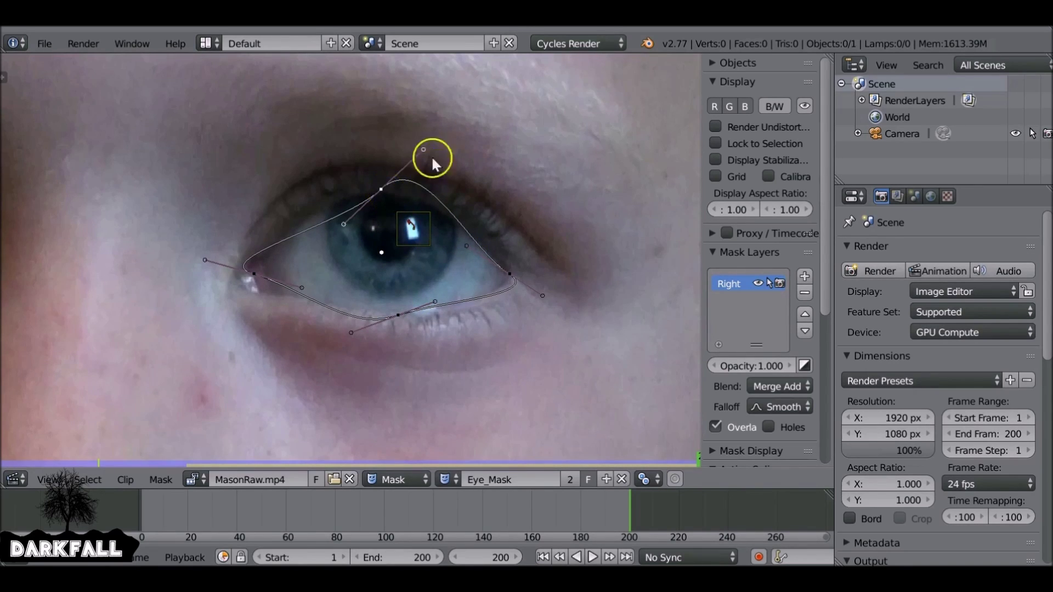
{"action": "key", "text": "r"}
{"action": "left_click", "coordinate": [479, 182]}
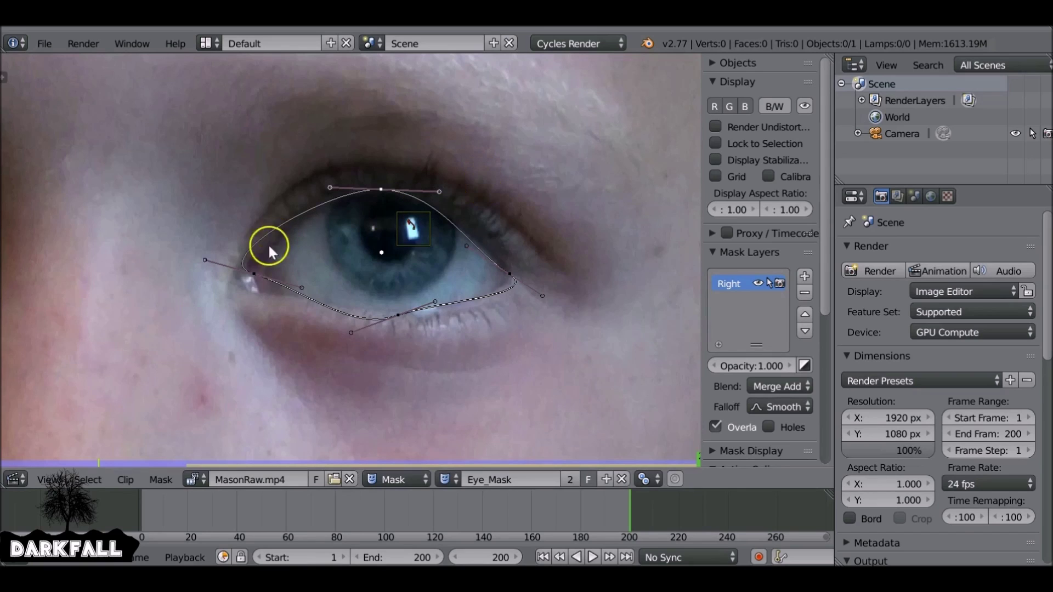
Rotate the handles of the inner corner, lower-lid and outer-corner points to follow the eye
{"action": "left_click", "coordinate": [256, 271]}
{"action": "key", "text": "r"}
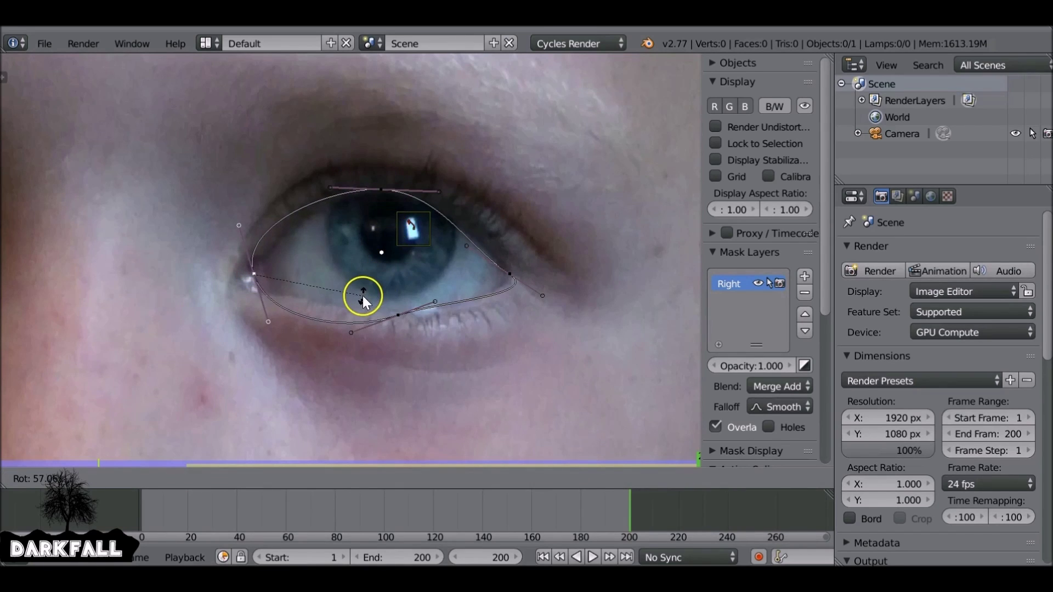
{"action": "left_click", "coordinate": [363, 296]}
{"action": "key", "text": "r"}
{"action": "left_click", "coordinate": [443, 264]}
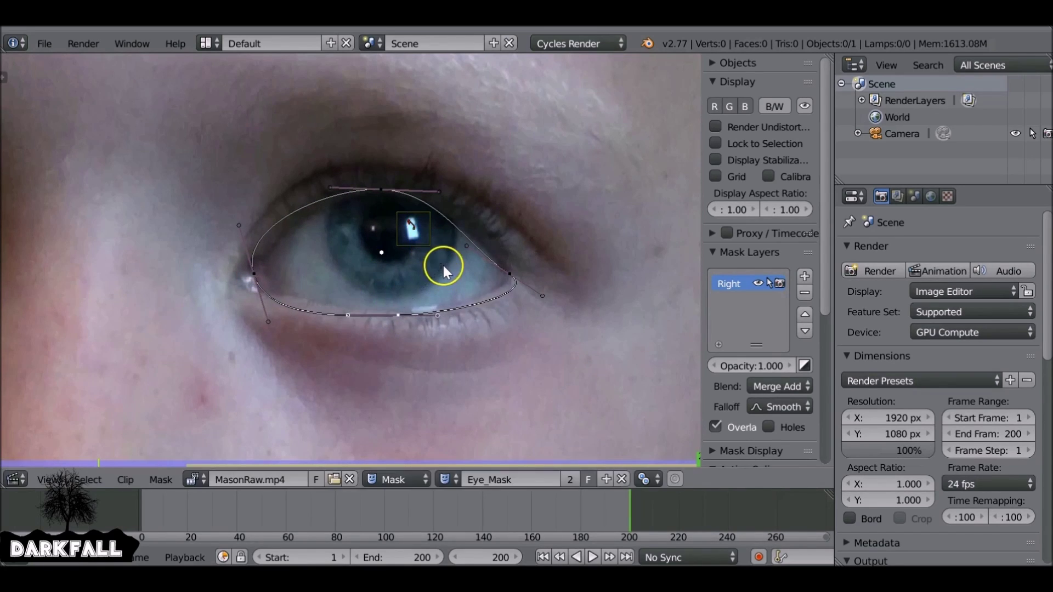
{"action": "left_click", "coordinate": [510, 273]}
{"action": "key", "text": "r"}
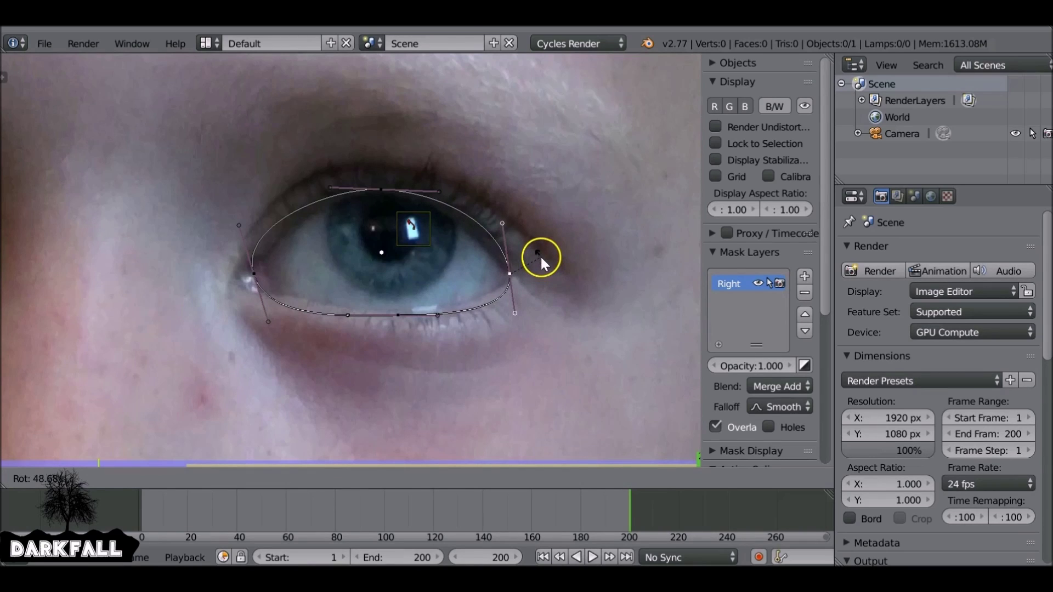
{"action": "left_click", "coordinate": [540, 257]}
Refine the top point's handles and raise it to the upper eyelid edge
{"action": "scroll", "coordinate": [392, 212], "scroll_direction": "up", "scroll_amount": 2}
{"action": "scroll", "coordinate": [392, 213], "scroll_direction": "up", "scroll_amount": 1}
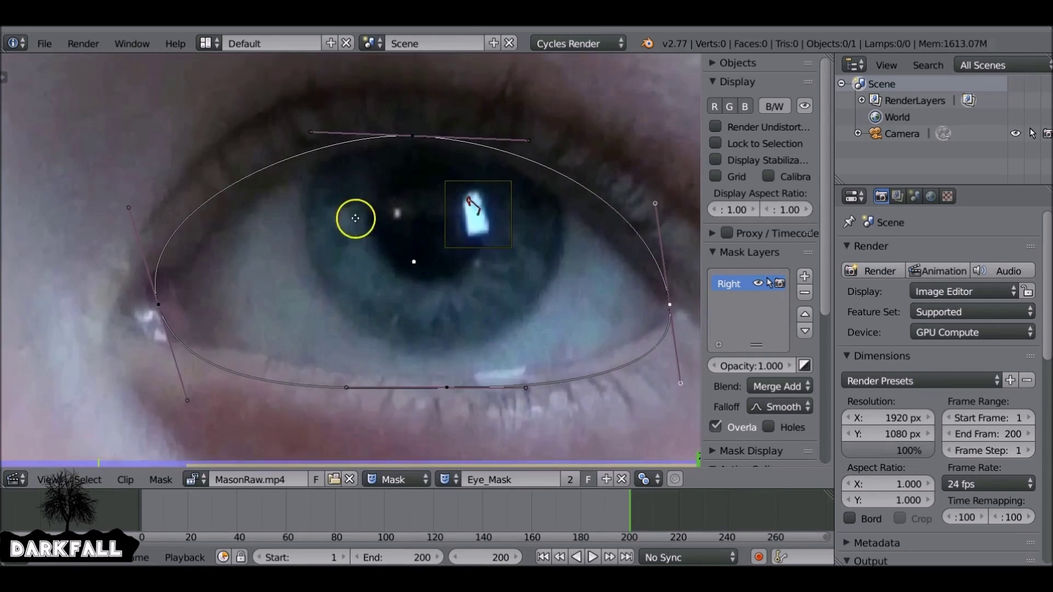
{"action": "mouse_move", "coordinate": [482, 211]}
{"action": "left_mouse_down"}
{"action": "mouse_move", "coordinate": [390, 210]}
{"action": "mouse_move", "coordinate": [494, 228]}
{"action": "left_mouse_up"}
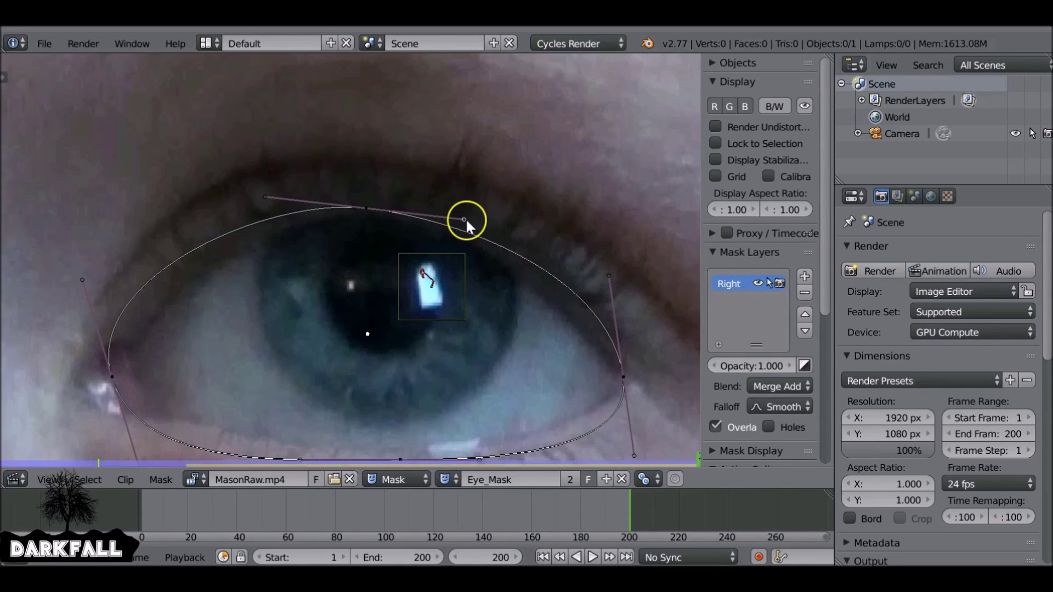
{"action": "left_click_drag", "start_coordinate": [472, 218], "coordinate": [457, 207]}
{"action": "left_click_drag", "start_coordinate": [74, 275], "coordinate": [89, 327]}
{"action": "mouse_move", "coordinate": [263, 209]}
{"action": "left_mouse_down"}
{"action": "mouse_move", "coordinate": [208, 211]}
{"action": "mouse_move", "coordinate": [229, 192]}
{"action": "mouse_move", "coordinate": [255, 200]}
{"action": "left_mouse_up"}
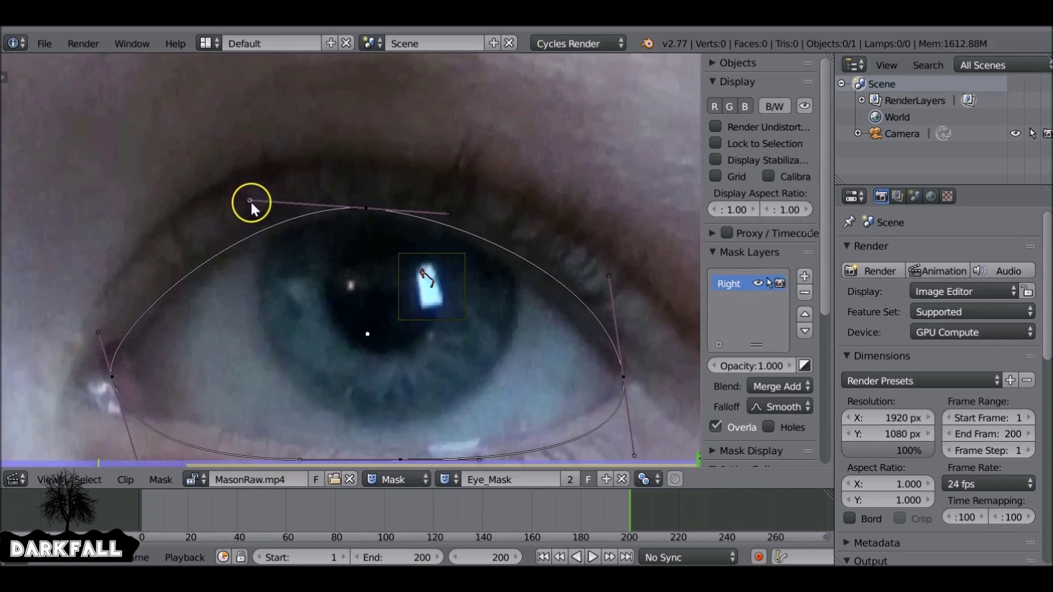
{"action": "scroll", "coordinate": [251, 201], "scroll_direction": "up", "scroll_amount": 2}
{"action": "middle_click_drag", "start_coordinate": [305, 216], "coordinate": [315, 240]}
{"action": "left_click_drag", "start_coordinate": [377, 223], "coordinate": [377, 216]}
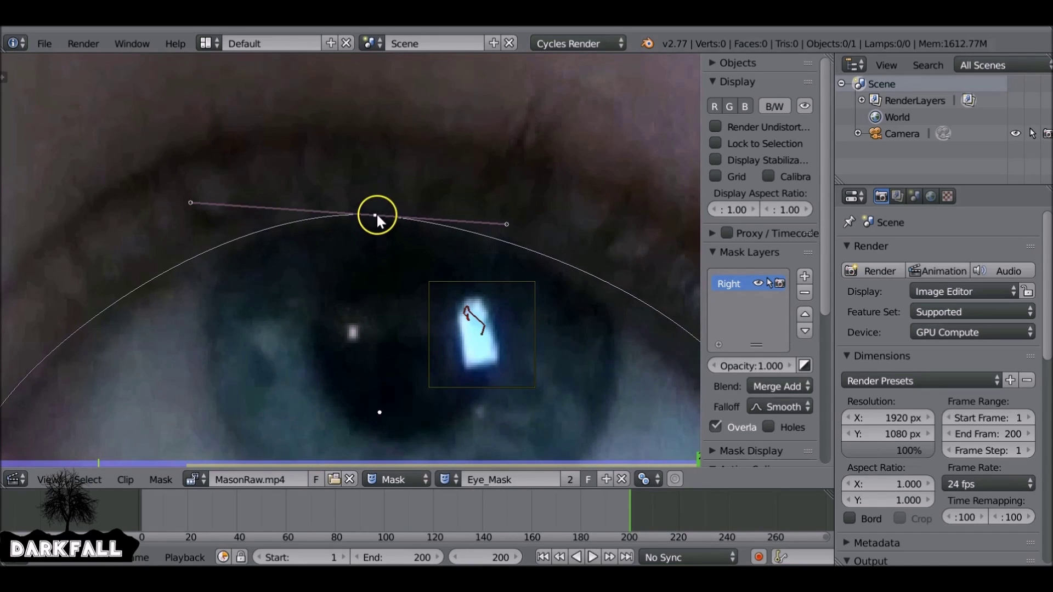
{"action": "mouse_move", "coordinate": [502, 232]}
{"action": "left_mouse_down"}
{"action": "mouse_move", "coordinate": [472, 239]}
{"action": "mouse_move", "coordinate": [434, 219]}
{"action": "left_mouse_up"}
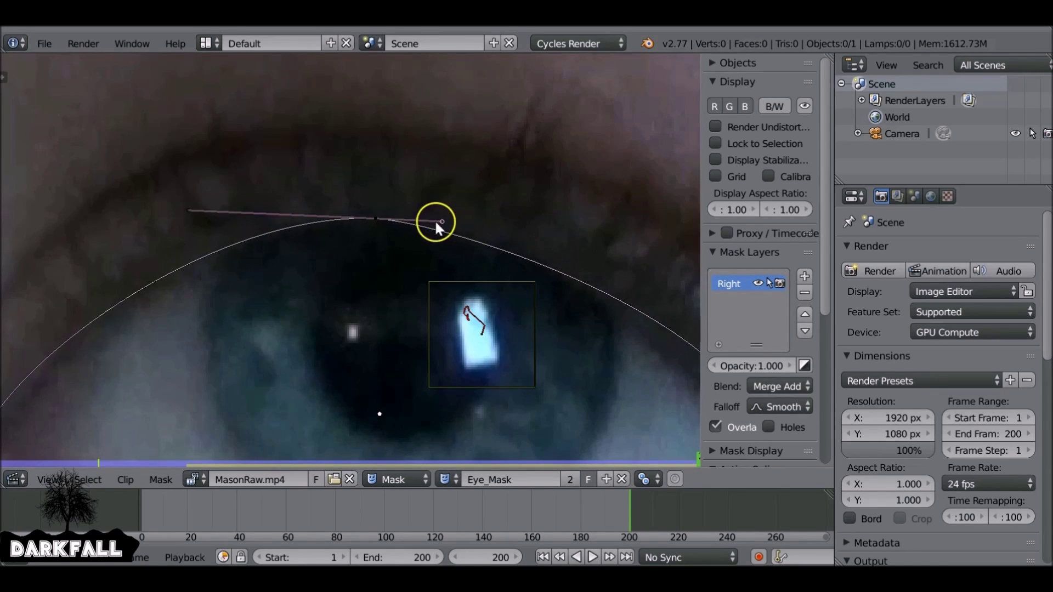
Fit the outer-corner handle to the lid and adjust the inner corner point and handles
{"action": "scroll", "coordinate": [434, 220], "scroll_direction": "right", "scroll_amount": 5}
{"action": "scroll", "coordinate": [434, 220], "scroll_direction": "down", "scroll_amount": 3}
{"action": "mouse_move", "coordinate": [514, 293]}
{"action": "left_mouse_down"}
{"action": "mouse_move", "coordinate": [511, 235]}
{"action": "mouse_move", "coordinate": [443, 200]}
{"action": "left_mouse_up"}
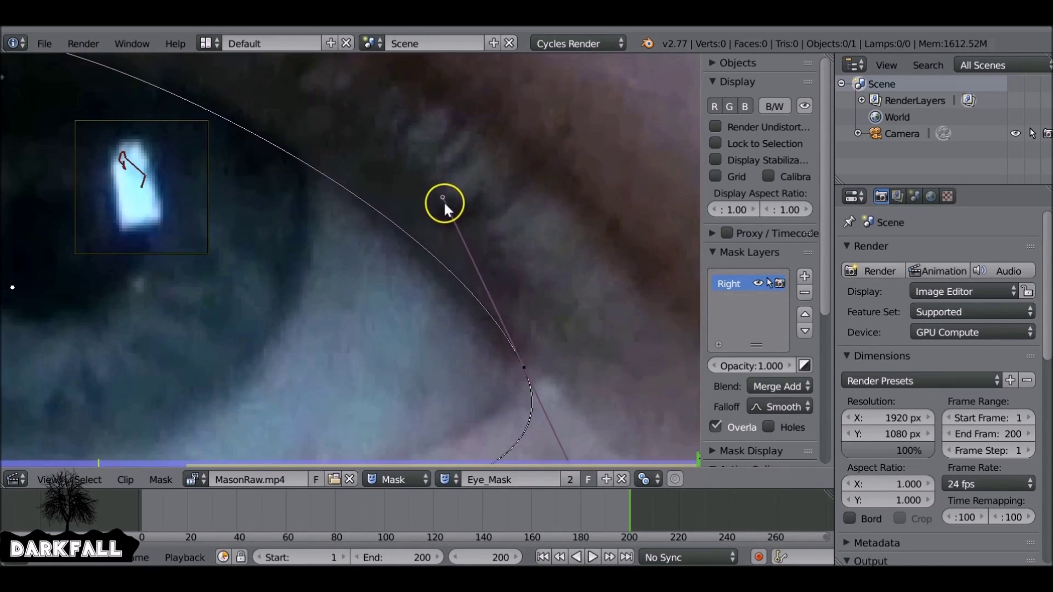
{"action": "scroll", "coordinate": [443, 202], "scroll_direction": "down", "scroll_amount": 3}
{"action": "scroll", "coordinate": [391, 287], "scroll_direction": "up", "scroll_amount": 3}
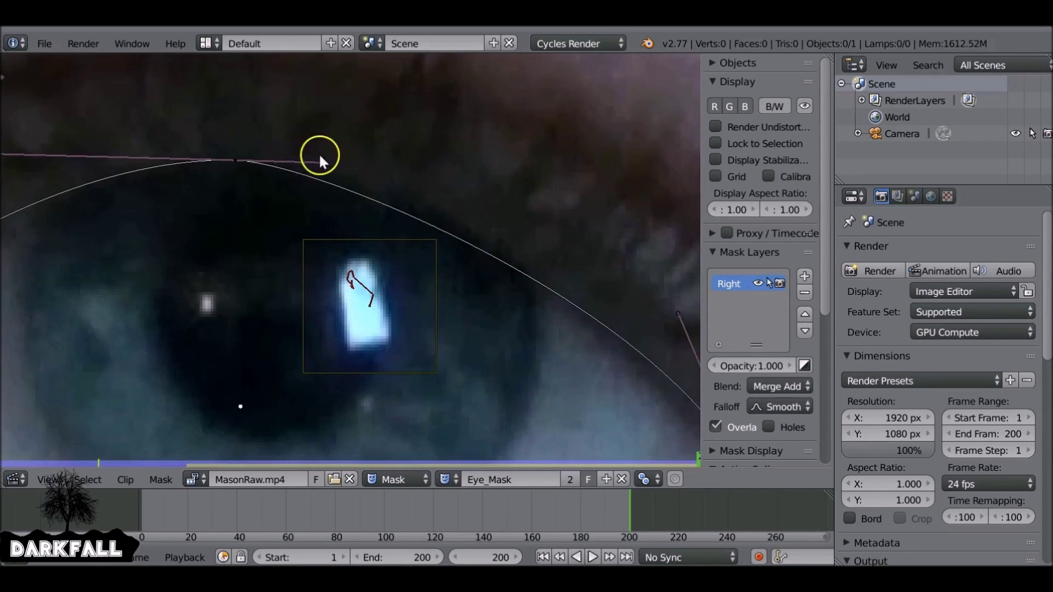
{"action": "left_click_drag", "start_coordinate": [318, 153], "coordinate": [410, 153]}
{"action": "scroll", "coordinate": [414, 165], "scroll_direction": "down", "scroll_amount": 4}
{"action": "middle_click_drag", "start_coordinate": [419, 194], "coordinate": [437, 167]}
{"action": "left_click_drag", "start_coordinate": [205, 348], "coordinate": [193, 272]}
{"action": "left_click_drag", "start_coordinate": [171, 237], "coordinate": [181, 221]}
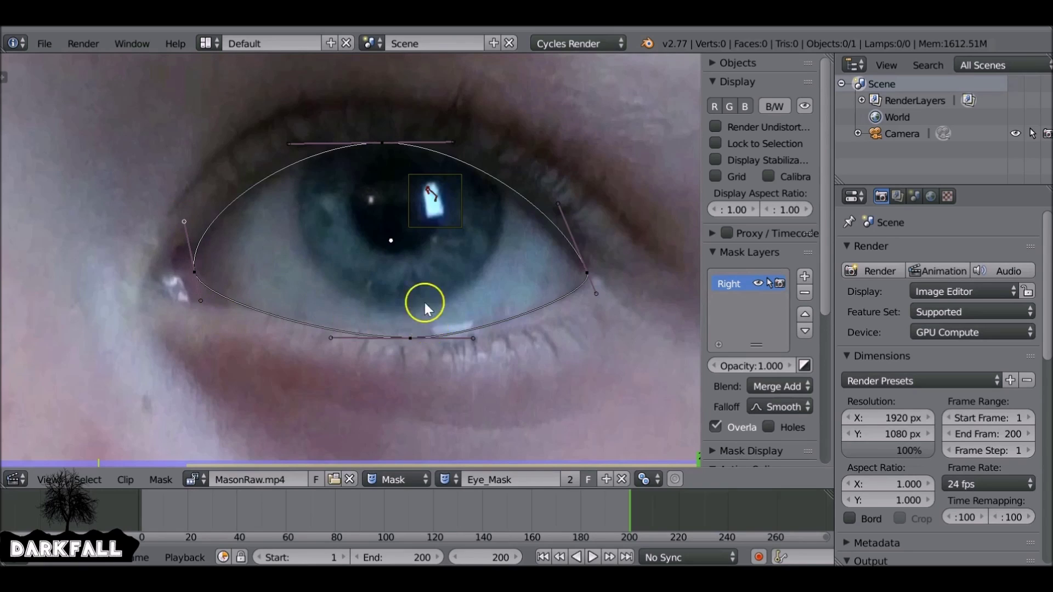
Box-select every point of the eye mask
{"action": "scroll", "coordinate": [425, 303], "scroll_direction": "down", "scroll_amount": 3}
{"action": "key", "text": "b"}
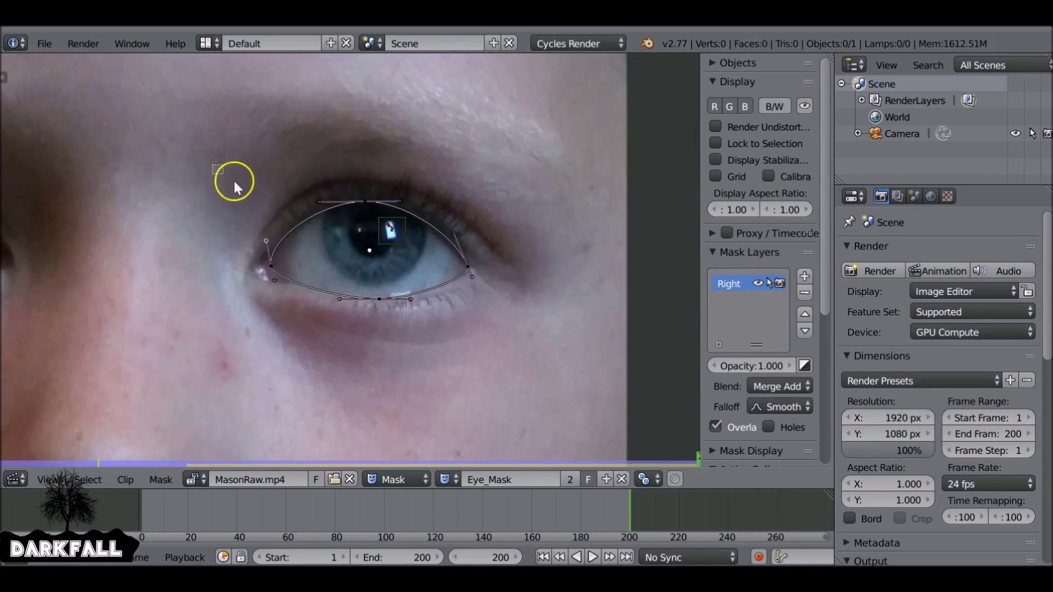
{"action": "left_click_drag", "start_coordinate": [213, 164], "coordinate": [512, 333]}
Parent the Right outline to the pupil marker and scrub back to frame 109 to verify
{"action": "scroll", "coordinate": [379, 251], "scroll_direction": "down", "scroll_amount": 2}
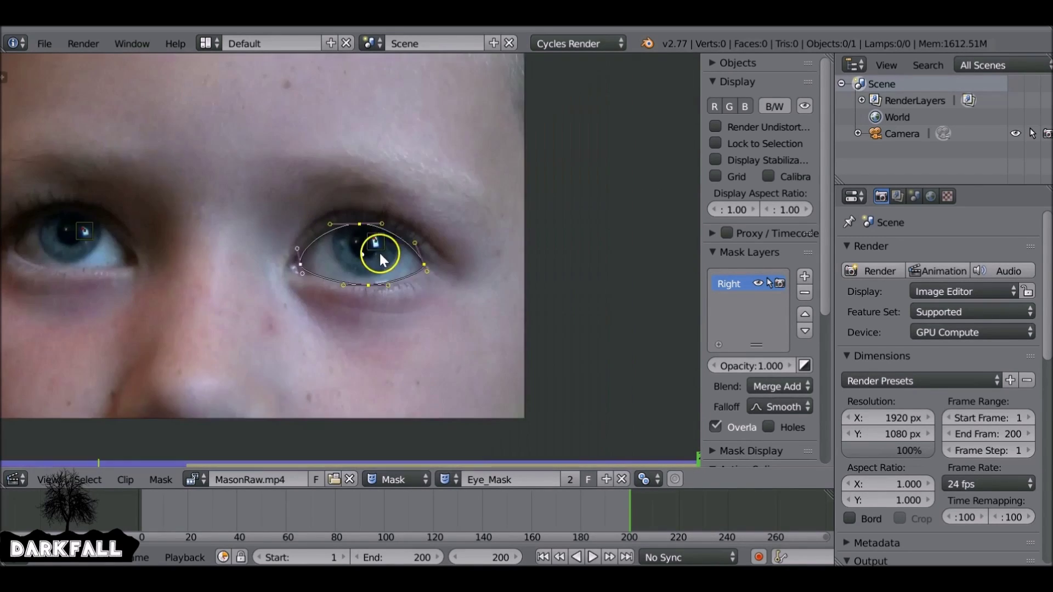
{"action": "scroll", "coordinate": [364, 256], "scroll_direction": "up", "scroll_amount": 1}
{"action": "scroll", "coordinate": [373, 252], "scroll_direction": "up", "scroll_amount": 3}
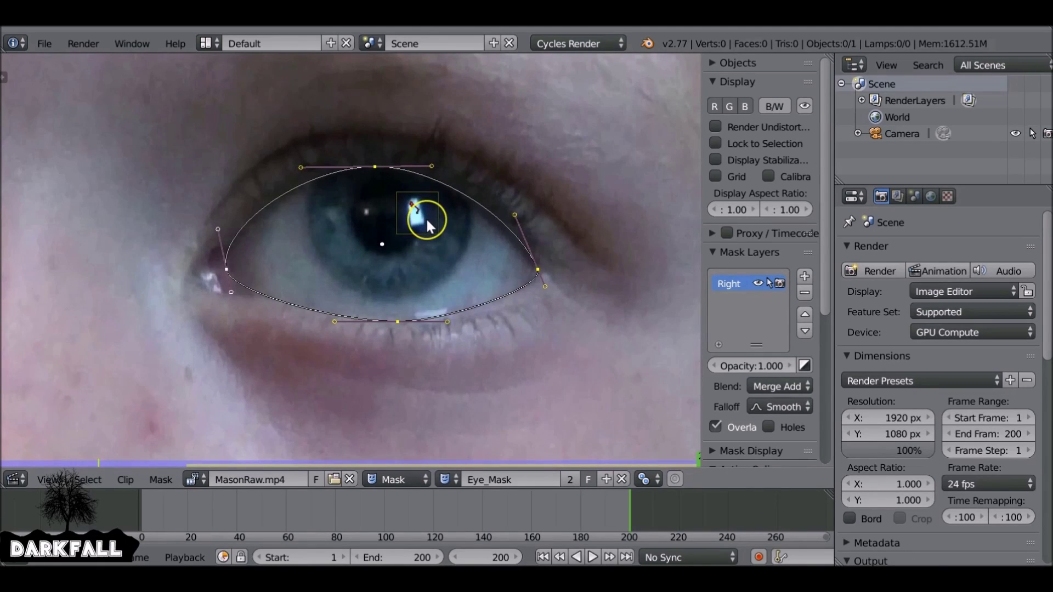
{"action": "left_click", "coordinate": [425, 217]}
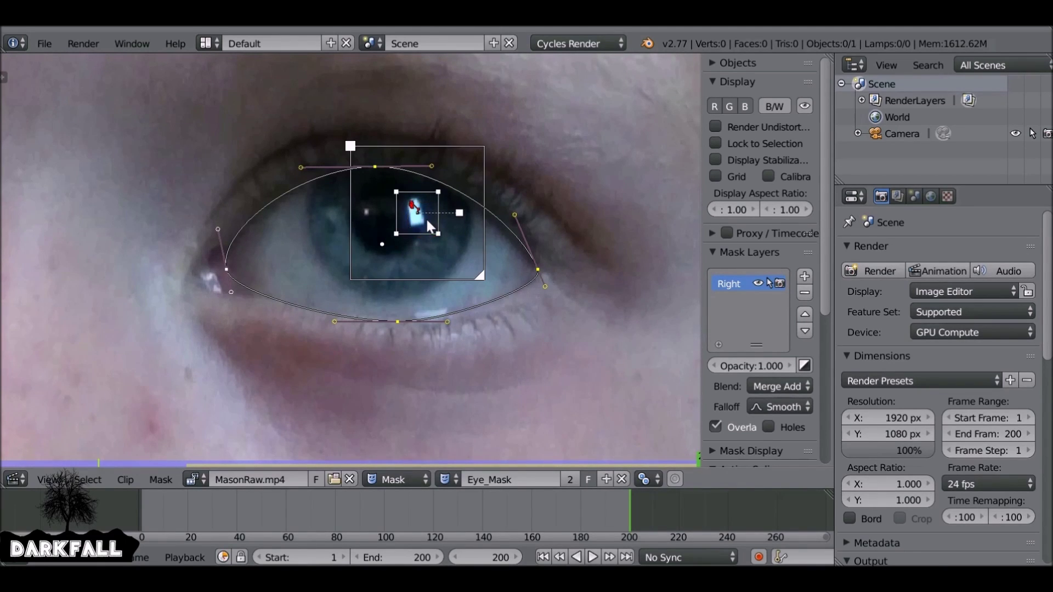
{"action": "scroll", "coordinate": [397, 263], "scroll_direction": "down", "scroll_amount": 3}
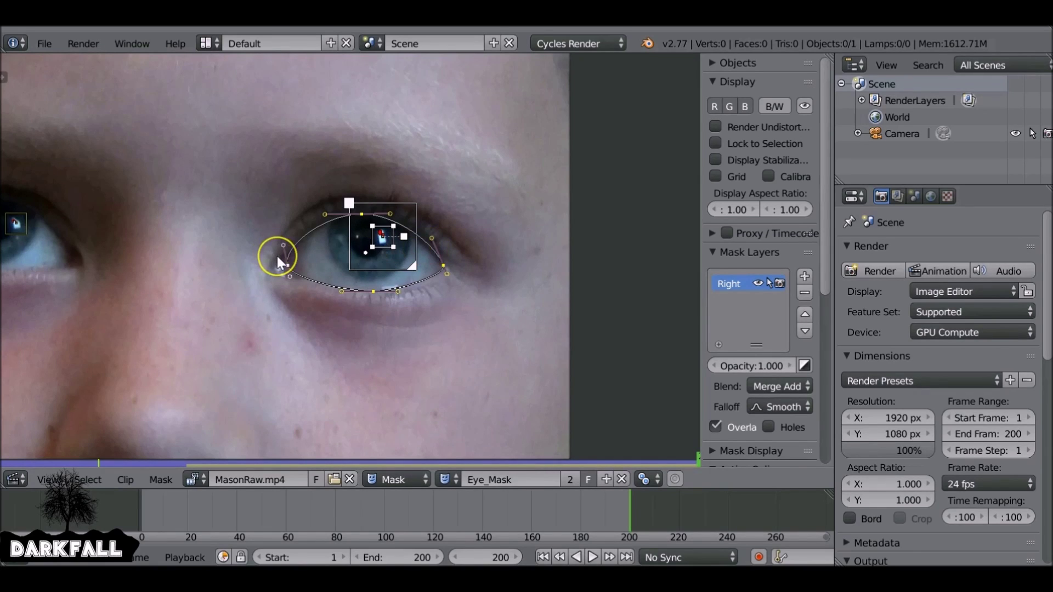
{"action": "key", "text": "t"}
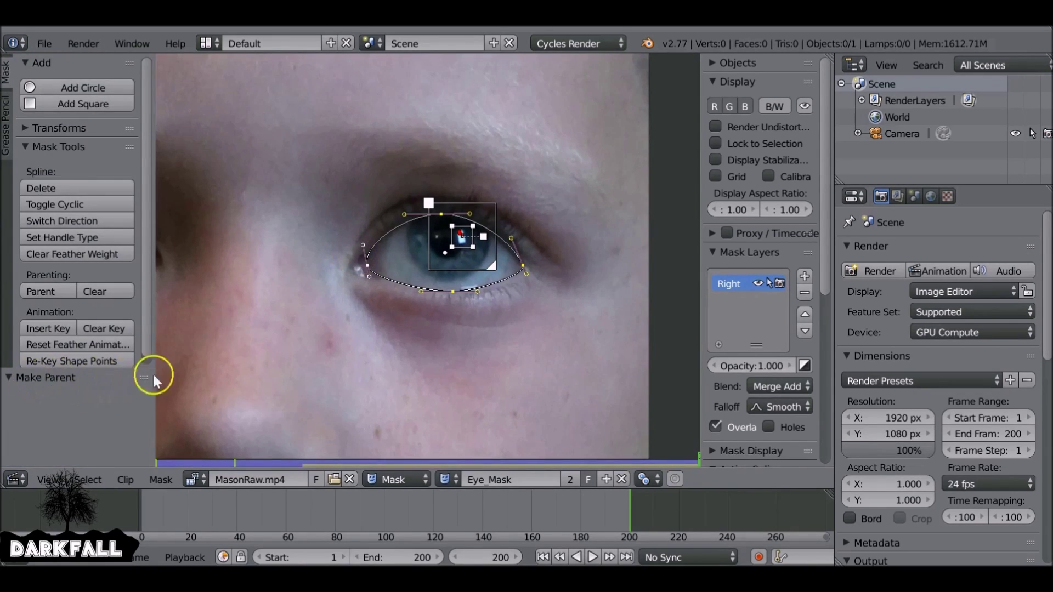
{"action": "key", "text": "t"}
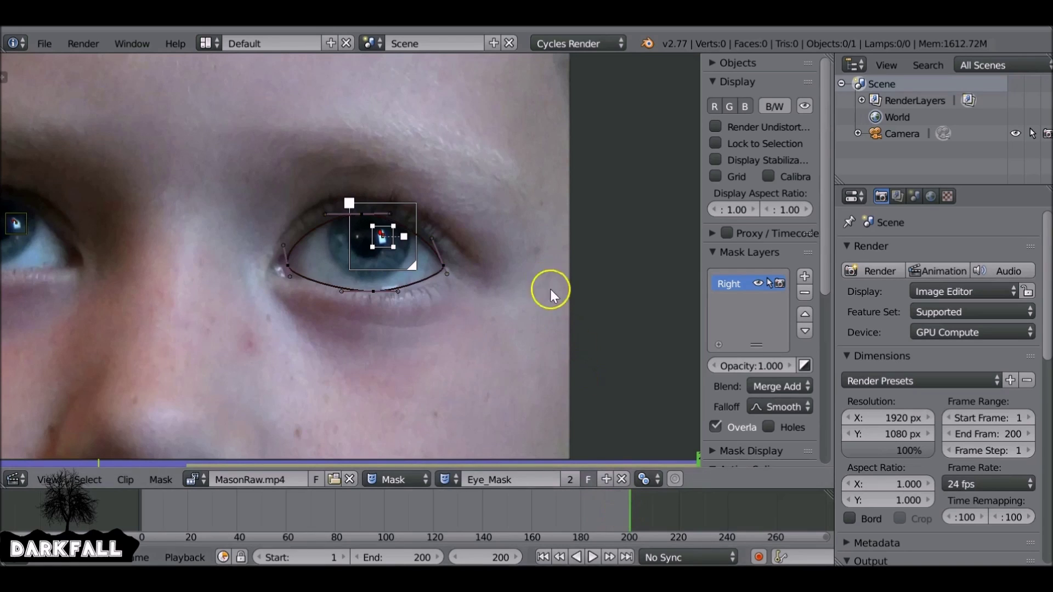
{"action": "left_click_drag", "start_coordinate": [624, 516], "coordinate": [394, 502]}
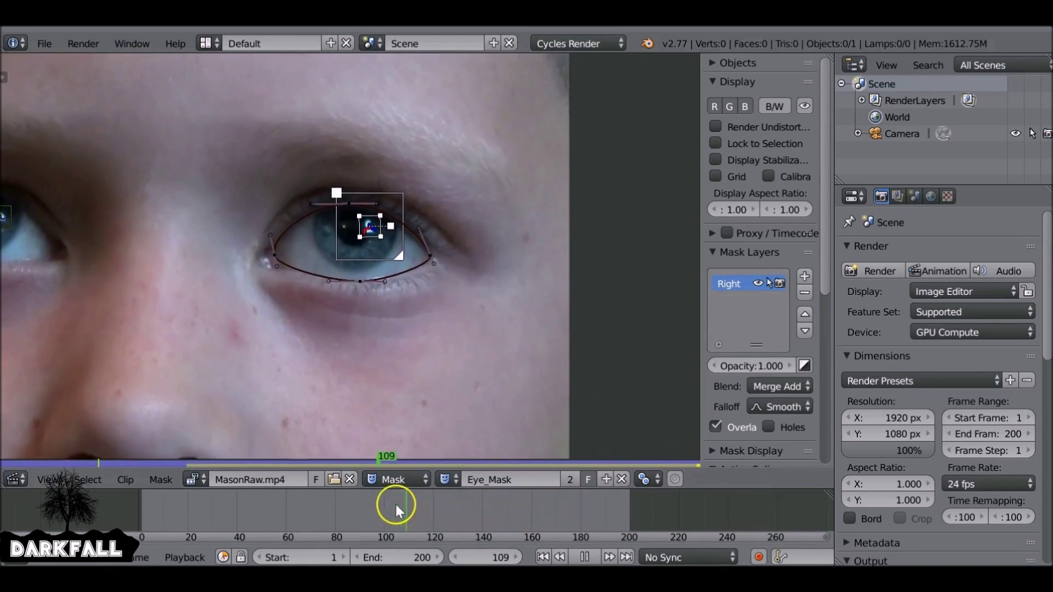
Scrub back to frame 55 and move the Right mask's top point onto the eyelid
{"action": "mouse_move", "coordinate": [395, 502]}
{"action": "left_mouse_down"}
{"action": "mouse_move", "coordinate": [264, 542]}
{"action": "mouse_move", "coordinate": [218, 541]}
{"action": "mouse_move", "coordinate": [276, 538]}
{"action": "left_mouse_up"}
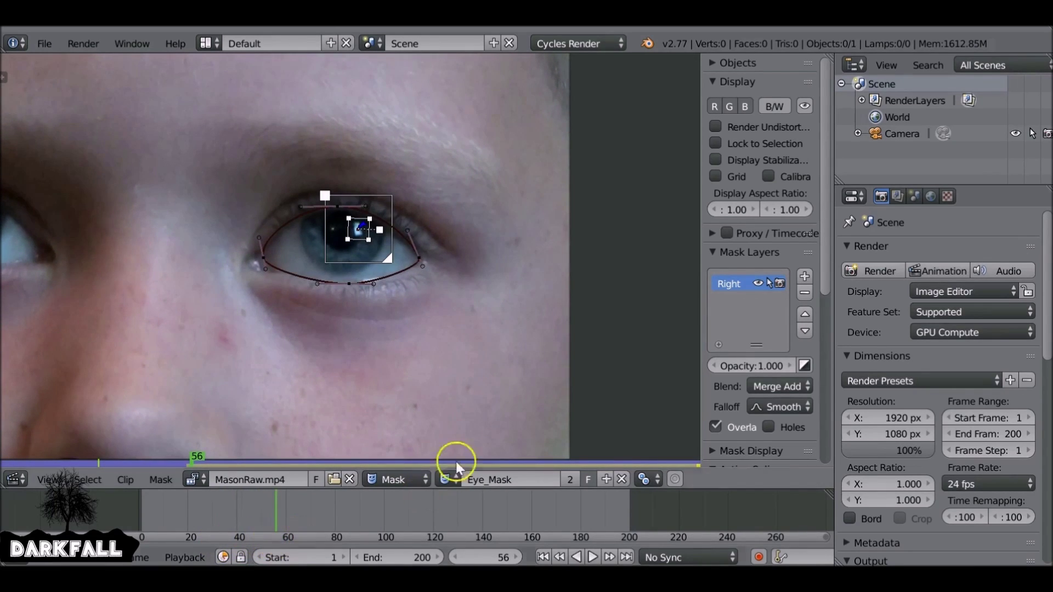
{"action": "key", "text": "Left"}
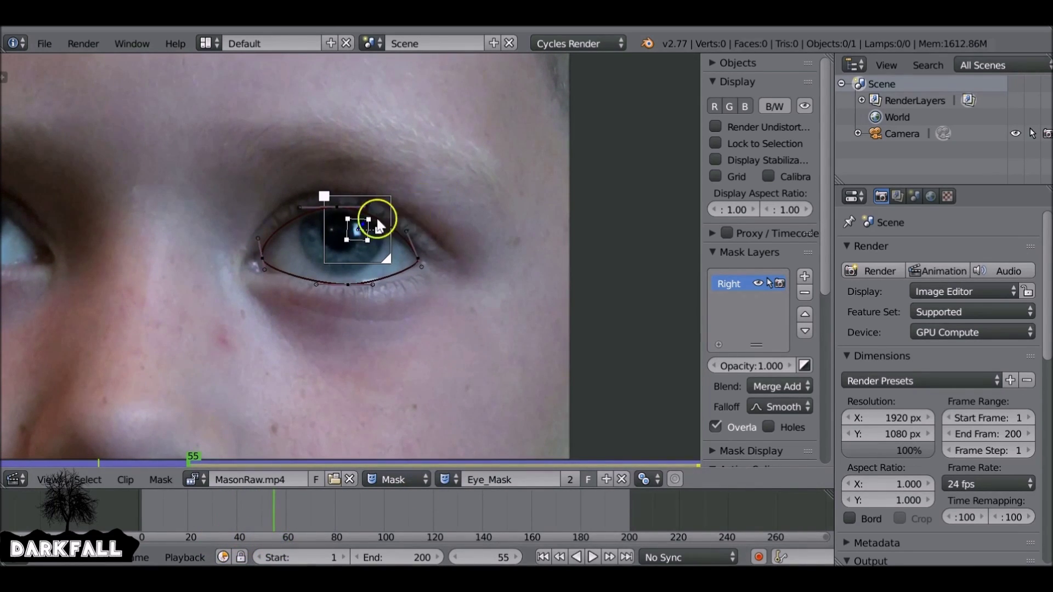
{"action": "scroll", "coordinate": [247, 249], "scroll_direction": "down", "scroll_amount": 3}
{"action": "scroll", "coordinate": [342, 242], "scroll_direction": "up", "scroll_amount": 2}
{"action": "scroll", "coordinate": [351, 228], "scroll_direction": "up", "scroll_amount": 4}
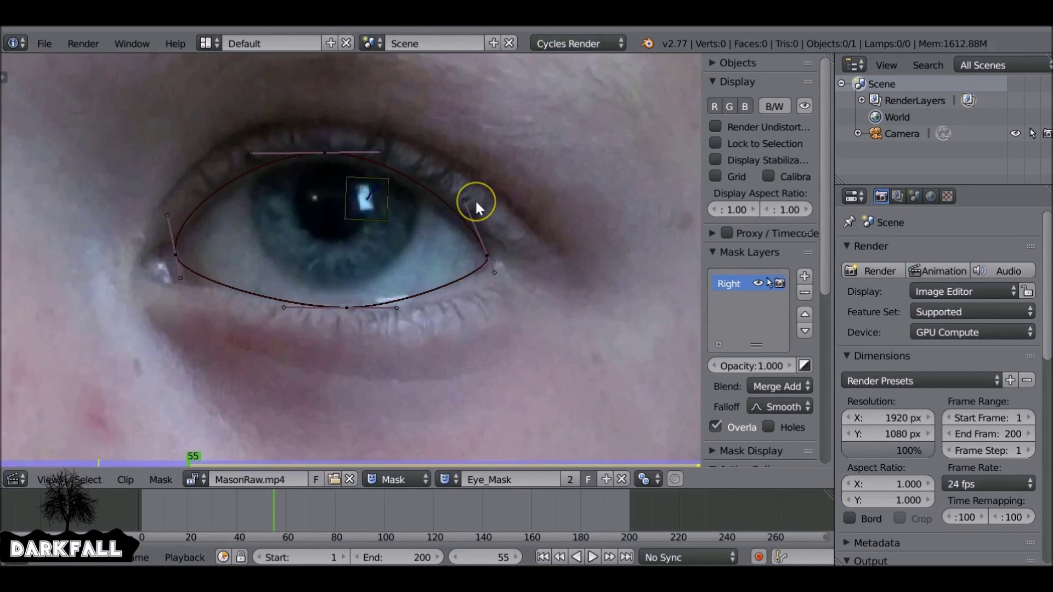
{"action": "scroll", "coordinate": [460, 185], "scroll_direction": "up", "scroll_amount": 2}
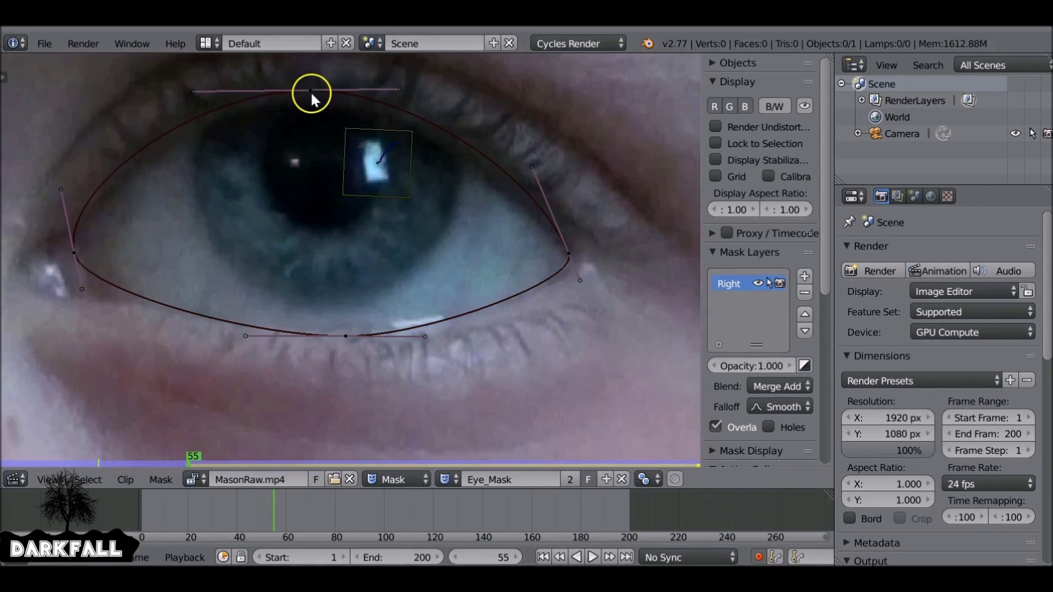
{"action": "left_click_drag", "start_coordinate": [310, 91], "coordinate": [302, 98]}
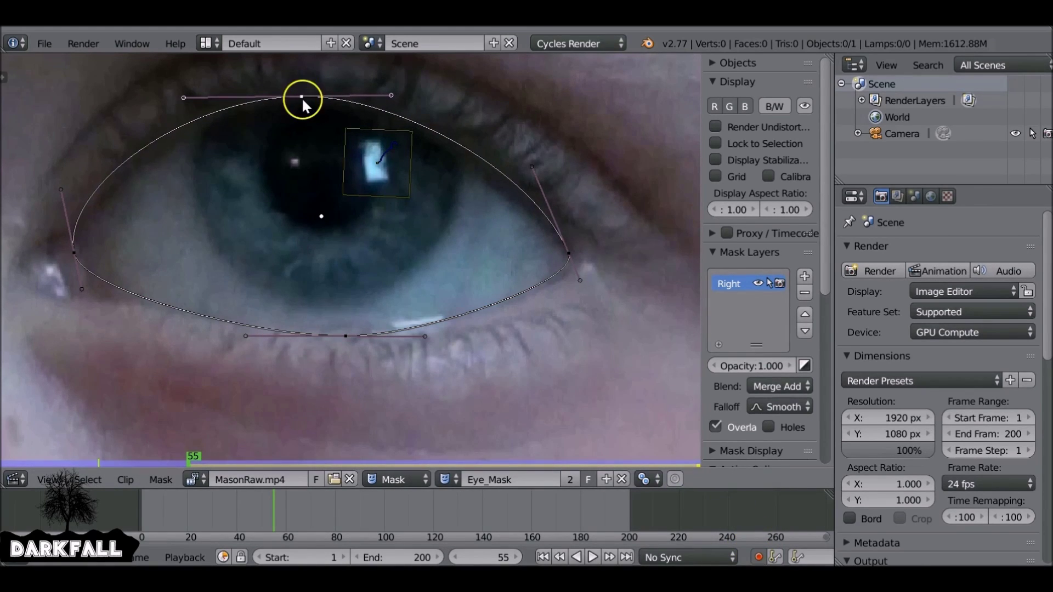
At frame 53, nudge the top point down and lower both corner handles to fit the lid
{"action": "key", "text": "a"}
{"action": "key", "text": "a"}
{"action": "key", "text": "Left"}
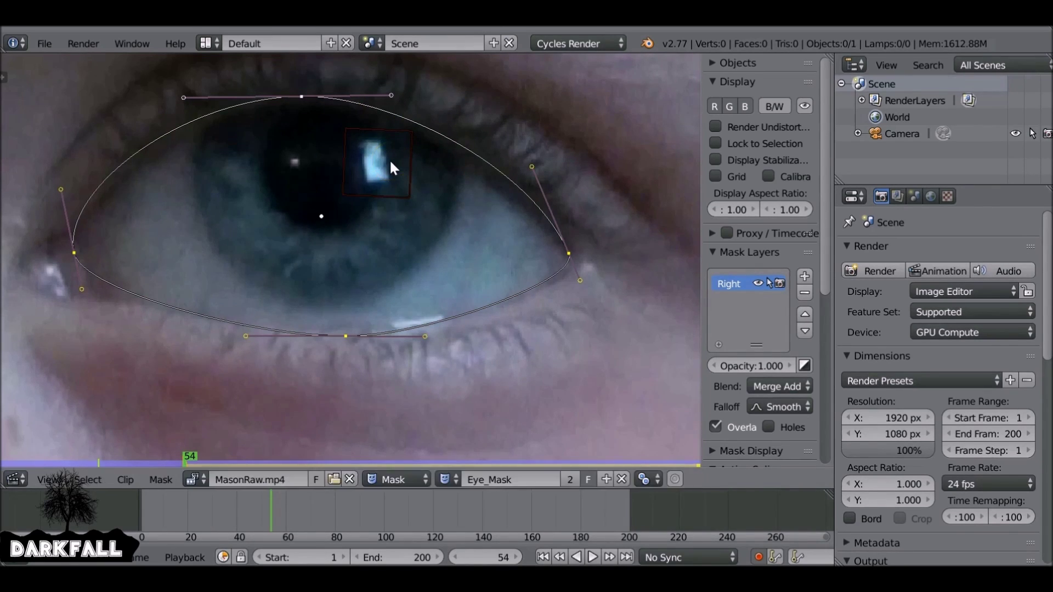
{"action": "key", "text": "Left"}
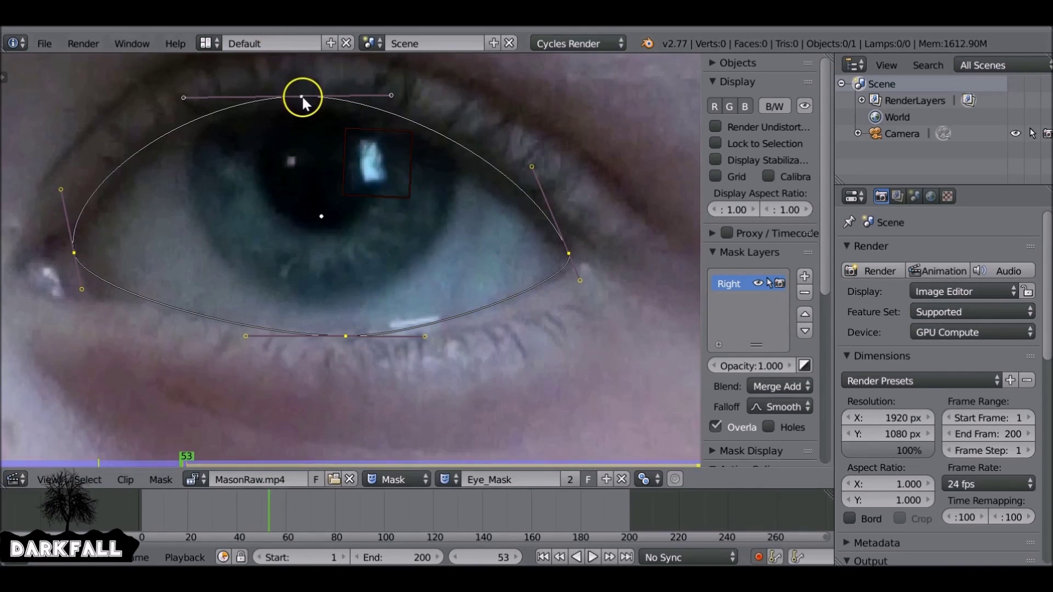
{"action": "left_click_drag", "start_coordinate": [302, 97], "coordinate": [299, 102]}
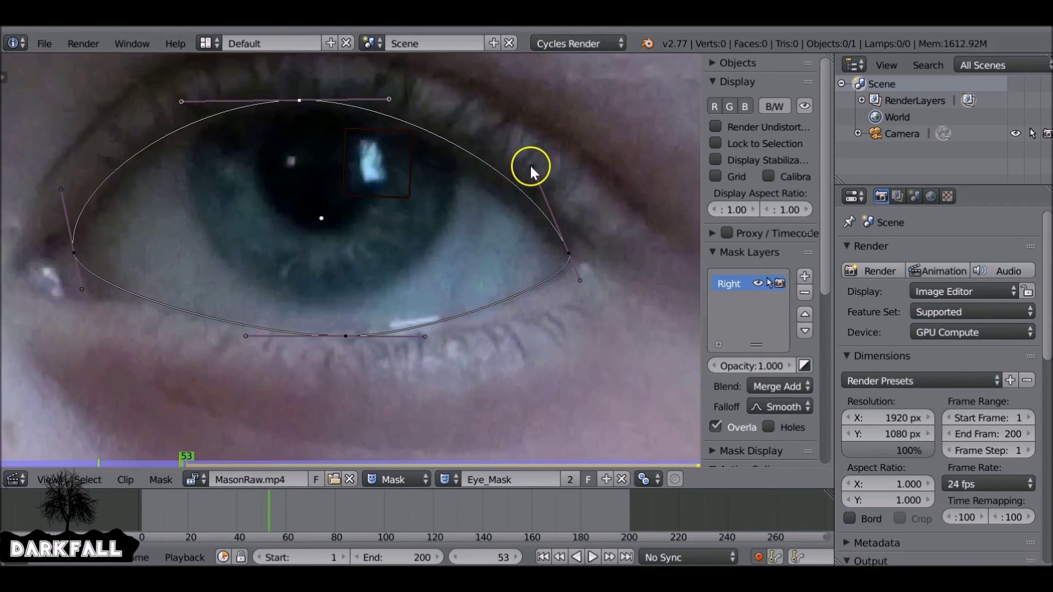
{"action": "left_click_drag", "start_coordinate": [529, 164], "coordinate": [531, 173]}
{"action": "left_click_drag", "start_coordinate": [64, 193], "coordinate": [67, 197]}
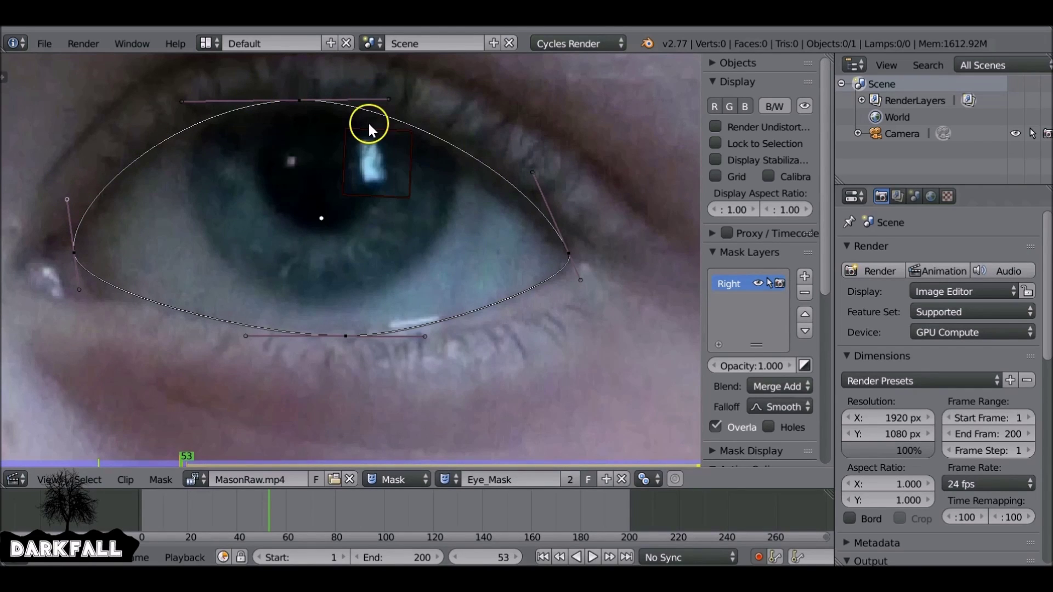
Four frames earlier, adjust the top-left handle, bottom point and left corner handles to the eye
{"action": "scroll", "coordinate": [130, 121], "scroll_direction": "down", "scroll_amount": 2}
{"action": "left_click_drag", "start_coordinate": [165, 128], "coordinate": [549, 307]}
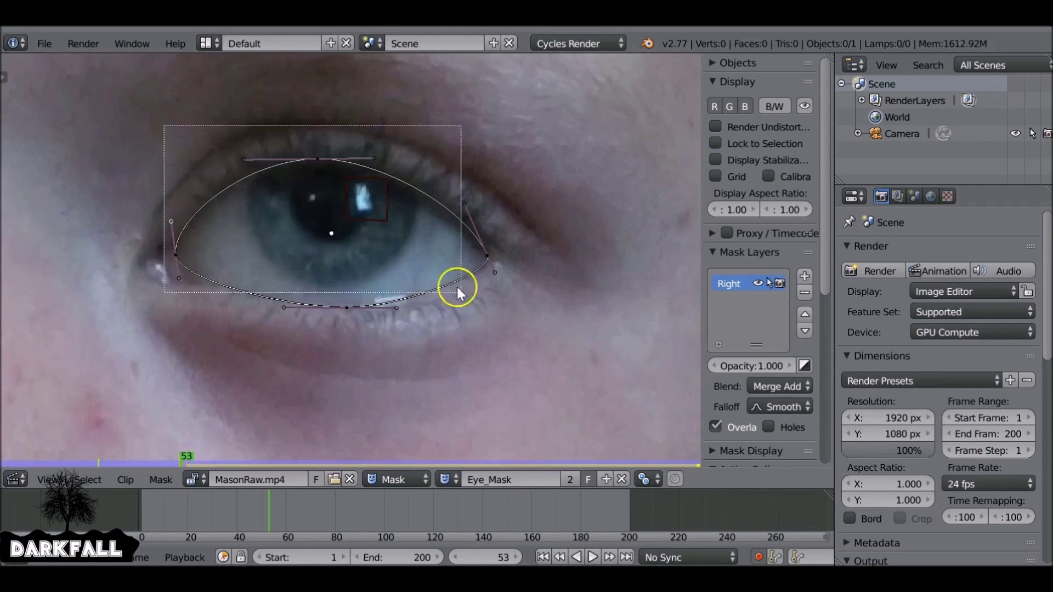
{"action": "key", "text": "Left"}
{"action": "key", "text": "Left"}
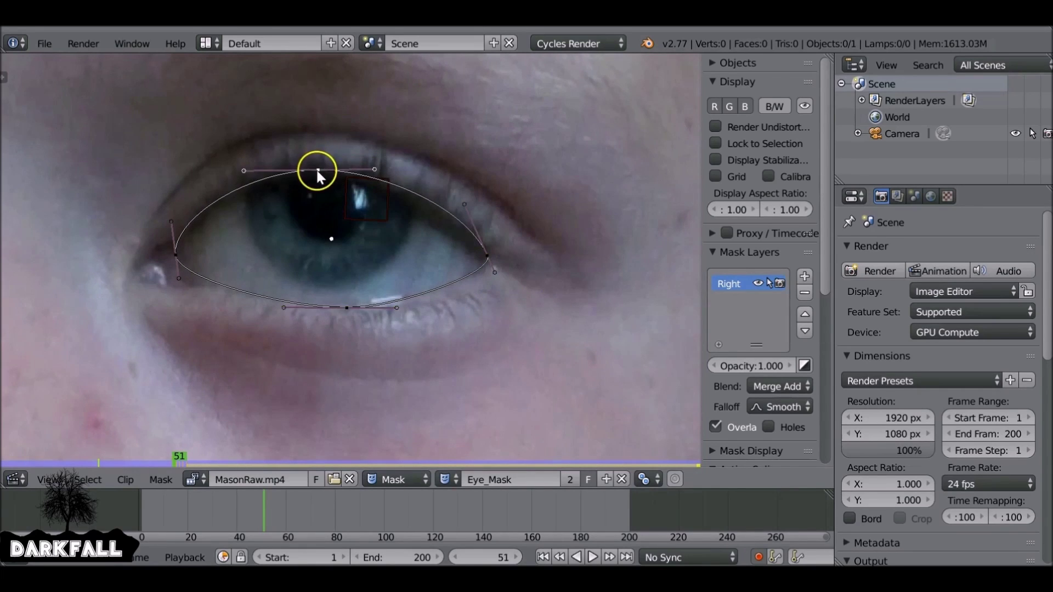
{"action": "key", "text": "Left"}
{"action": "key", "text": "Left"}
{"action": "scroll", "coordinate": [365, 176], "scroll_direction": "up", "scroll_amount": 2}
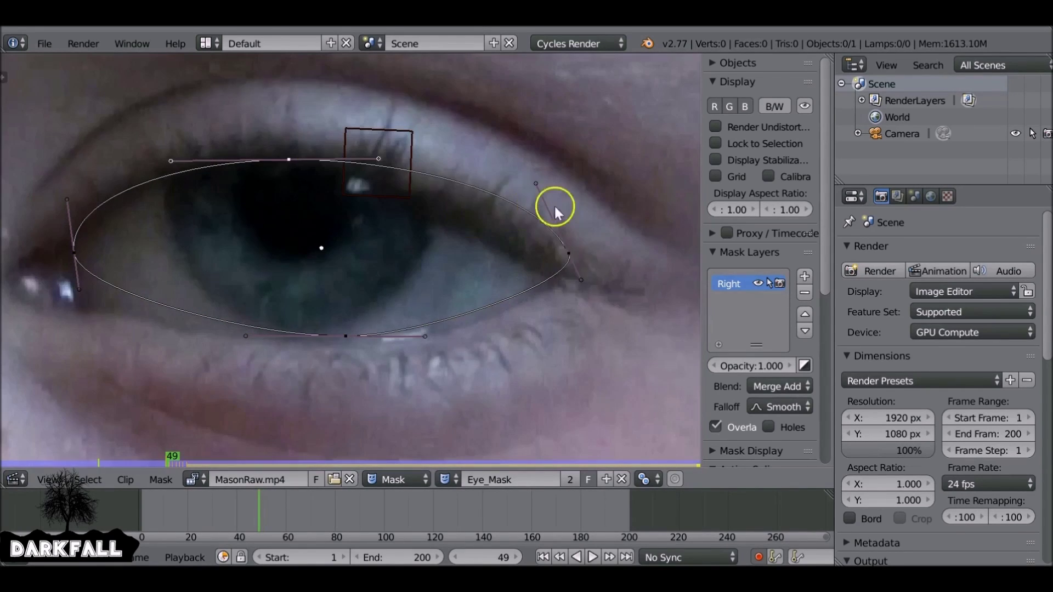
{"action": "left_click_drag", "start_coordinate": [171, 160], "coordinate": [165, 158]}
{"action": "left_click_drag", "start_coordinate": [346, 336], "coordinate": [340, 343]}
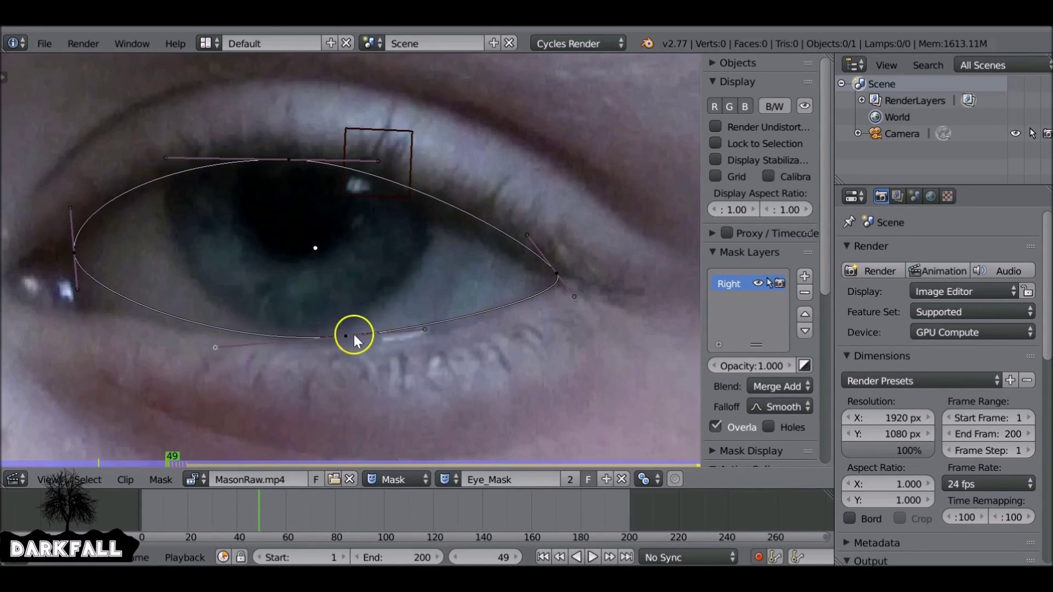
{"action": "left_click_drag", "start_coordinate": [78, 290], "coordinate": [82, 301]}
Step further back, lower the top point onto the upper lid and pull the right corner in
{"action": "key", "text": "Left"}
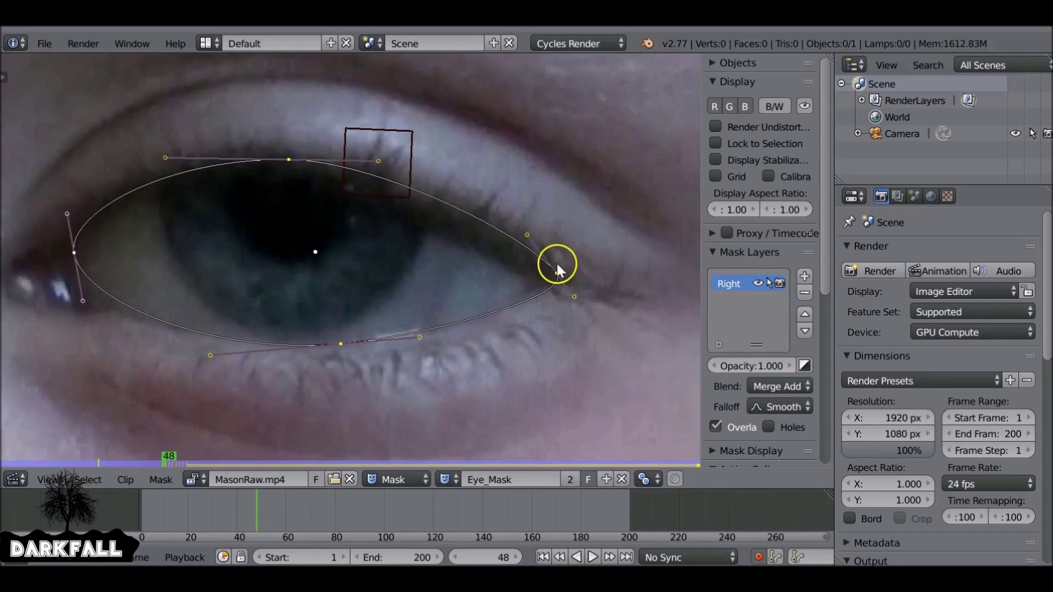
{"action": "key", "text": "Left"}
{"action": "key", "text": "Left"}
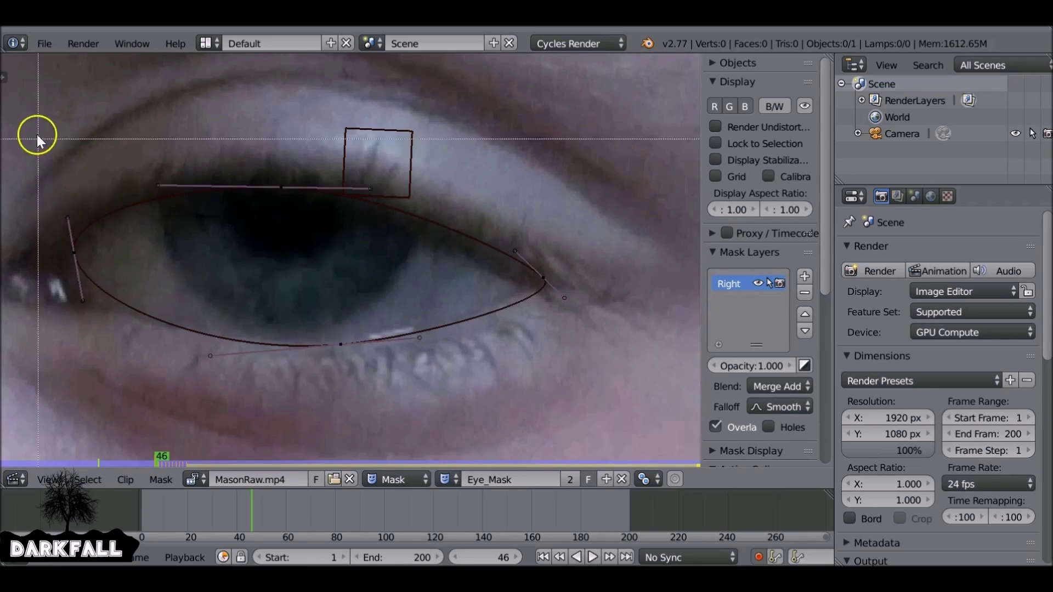
{"action": "key", "text": "Left"}
{"action": "key", "text": "Left"}
{"action": "left_click_drag", "start_coordinate": [281, 187], "coordinate": [271, 220]}
{"action": "key", "text": "Left"}
{"action": "left_click_drag", "start_coordinate": [543, 278], "coordinate": [495, 284]}
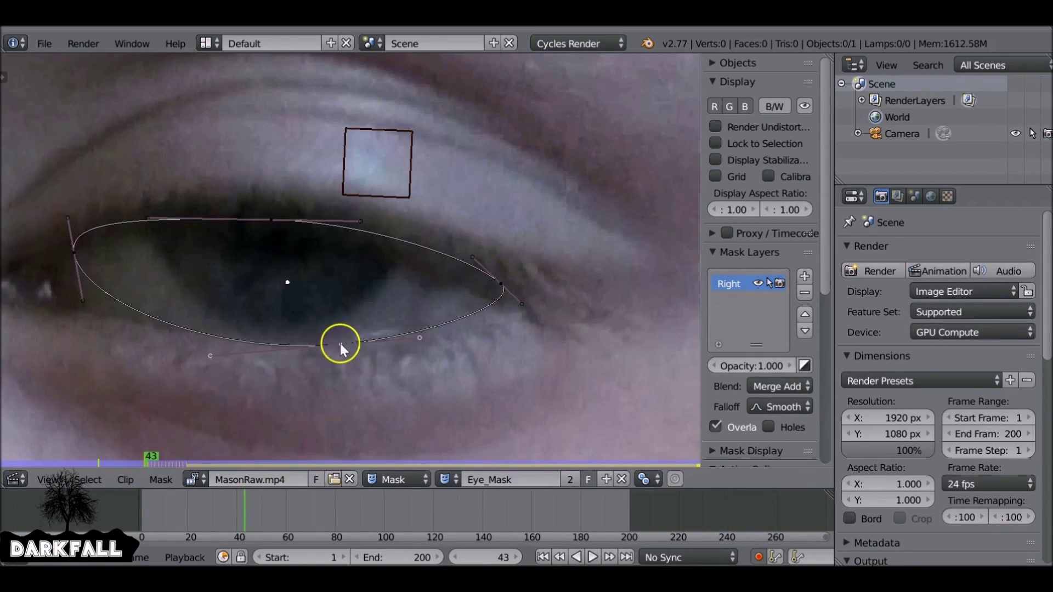
On the nearly closed frames, lower the top, rotate the left handle, move the right corner inward and flatten the bottom
{"action": "key", "text": "Left"}
{"action": "key", "text": "Left"}
{"action": "left_click_drag", "start_coordinate": [271, 221], "coordinate": [269, 256]}
{"action": "left_click_drag", "start_coordinate": [69, 223], "coordinate": [71, 237]}
{"action": "left_click_drag", "start_coordinate": [501, 284], "coordinate": [463, 301]}
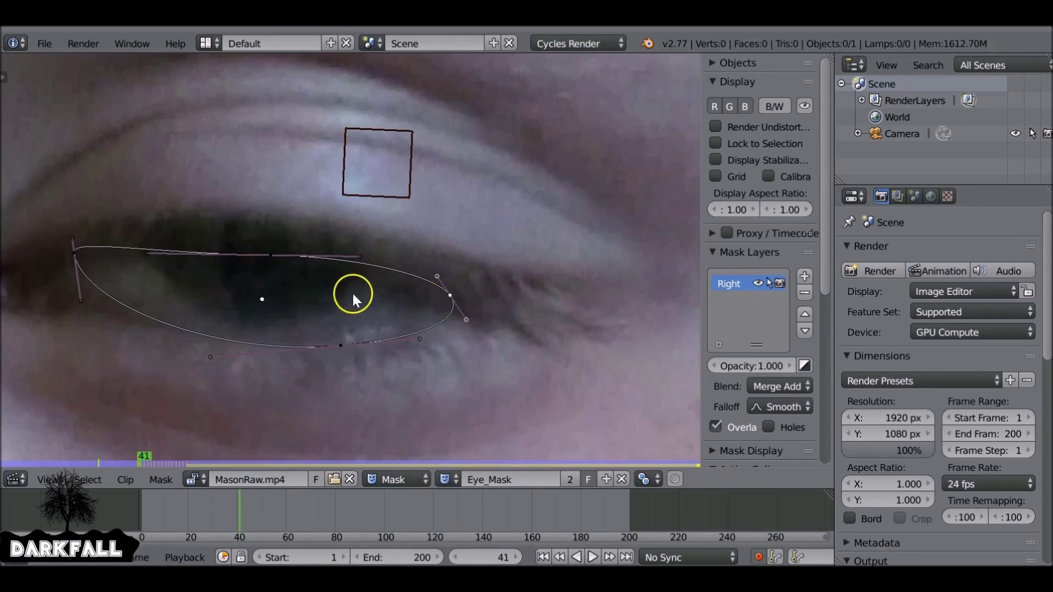
{"action": "key", "text": "Left"}
{"action": "key", "text": "Left"}
{"action": "mouse_move", "coordinate": [341, 345]}
{"action": "left_mouse_down"}
{"action": "mouse_move", "coordinate": [293, 309]}
{"action": "mouse_move", "coordinate": [84, 299]}
{"action": "left_mouse_up"}
{"action": "key", "text": "Right"}
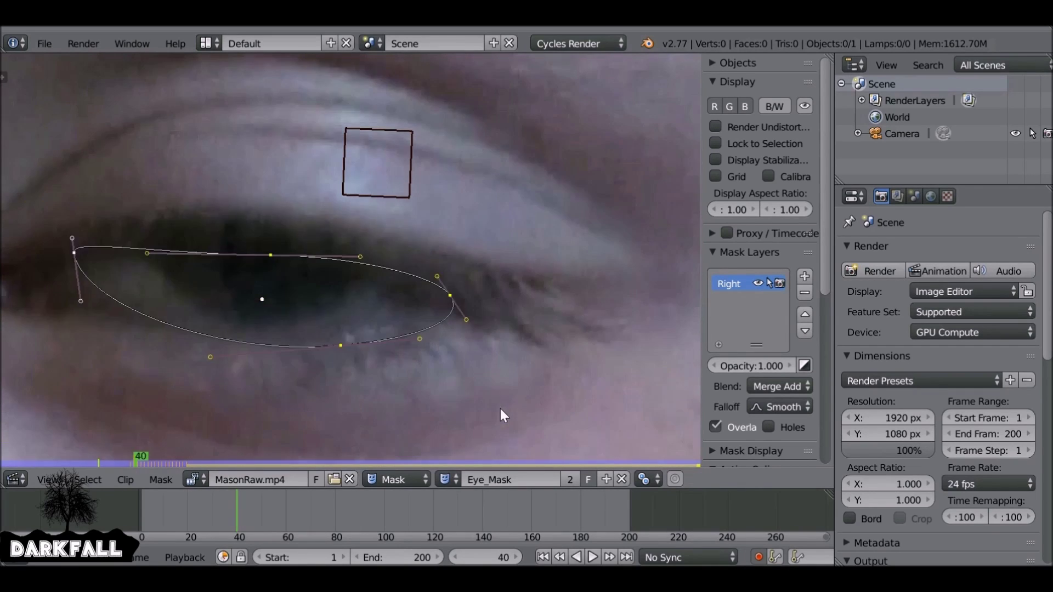
{"action": "key", "text": "Left"}
Move the whole Right mask vertically (G, Y) to sit above the eyebrow
{"action": "key", "text": "Left"}
{"action": "key", "text": "Left"}
{"action": "scroll", "coordinate": [501, 408], "scroll_direction": "down", "scroll_amount": 5}
{"action": "key", "text": "g"}
{"action": "key", "text": "y"}
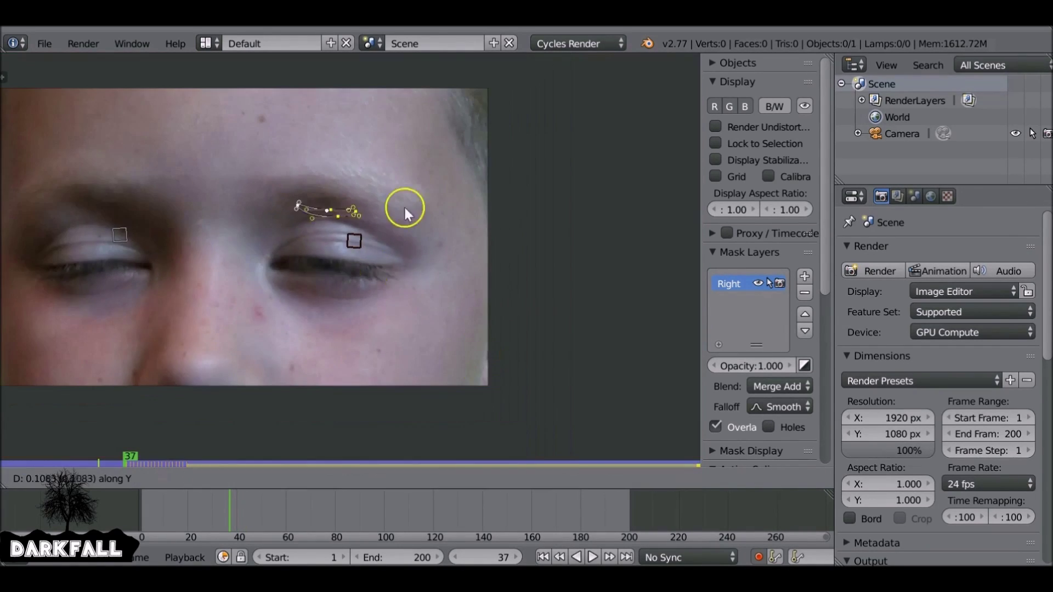
{"action": "left_click", "coordinate": [359, 221]}
{"action": "scroll", "coordinate": [360, 222], "scroll_direction": "up", "scroll_amount": 4}
{"action": "scroll", "coordinate": [354, 222], "scroll_direction": "down", "scroll_amount": 4}
{"action": "key", "text": "Left"}
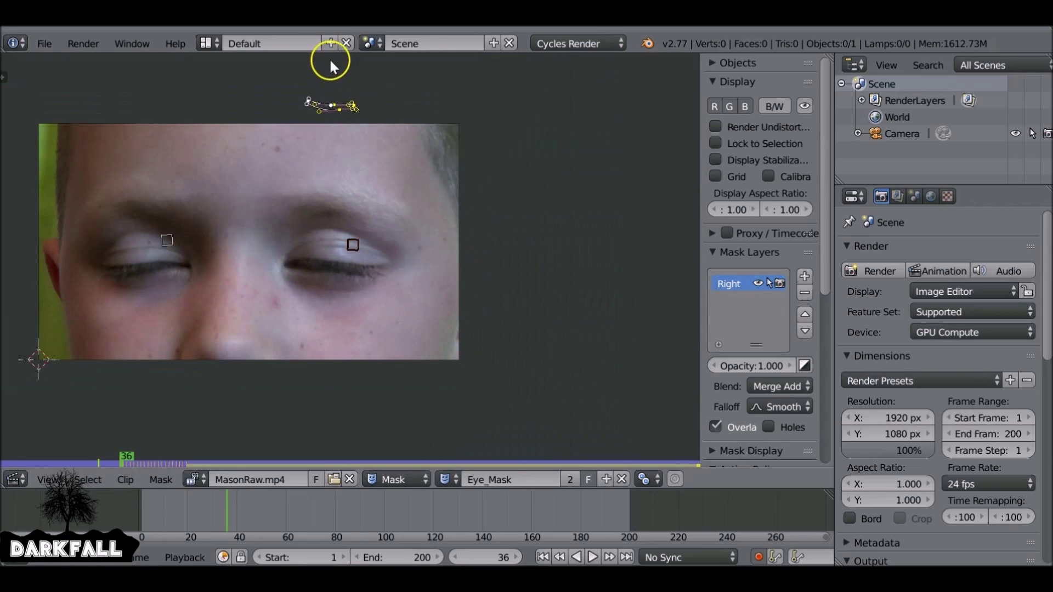
Scrub and play the clip to verify the Right mask, deselect it, and add a second mask layer
{"action": "left_click_drag", "start_coordinate": [226, 517], "coordinate": [231, 542]}
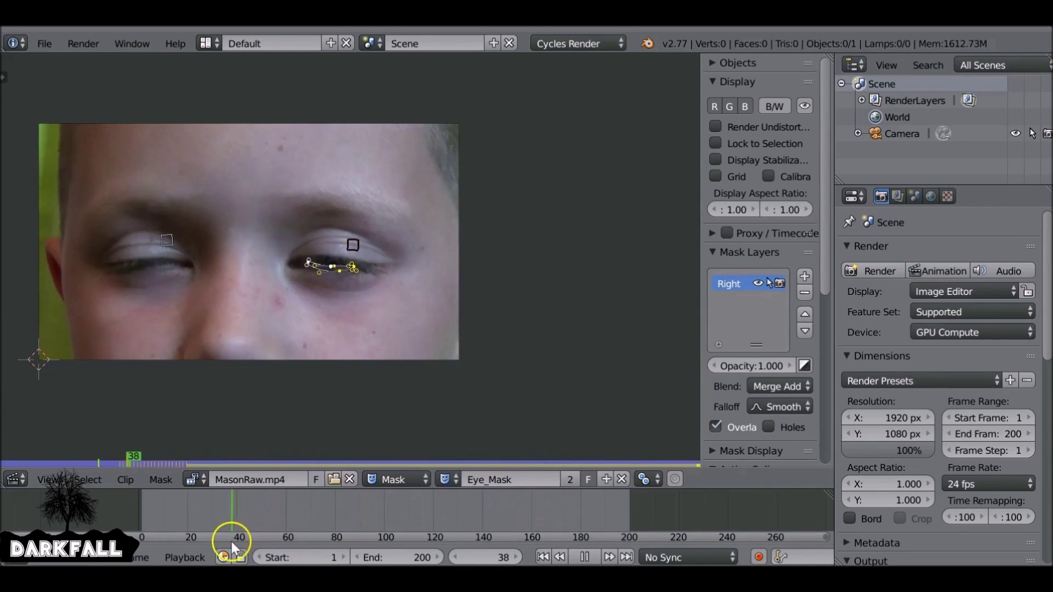
{"action": "key", "text": "alt+a"}
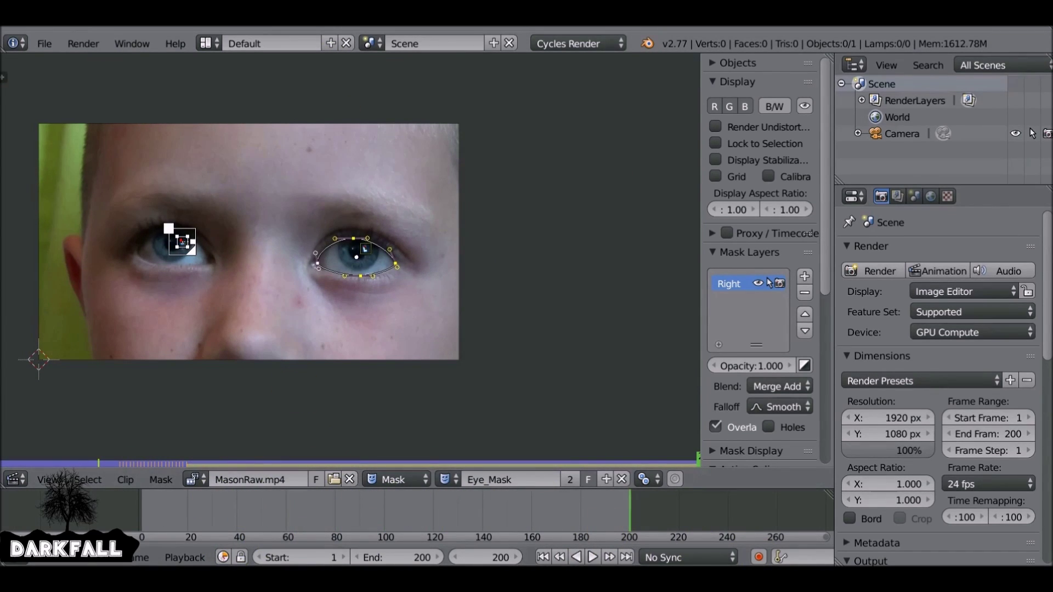
{"action": "key", "text": "a"}
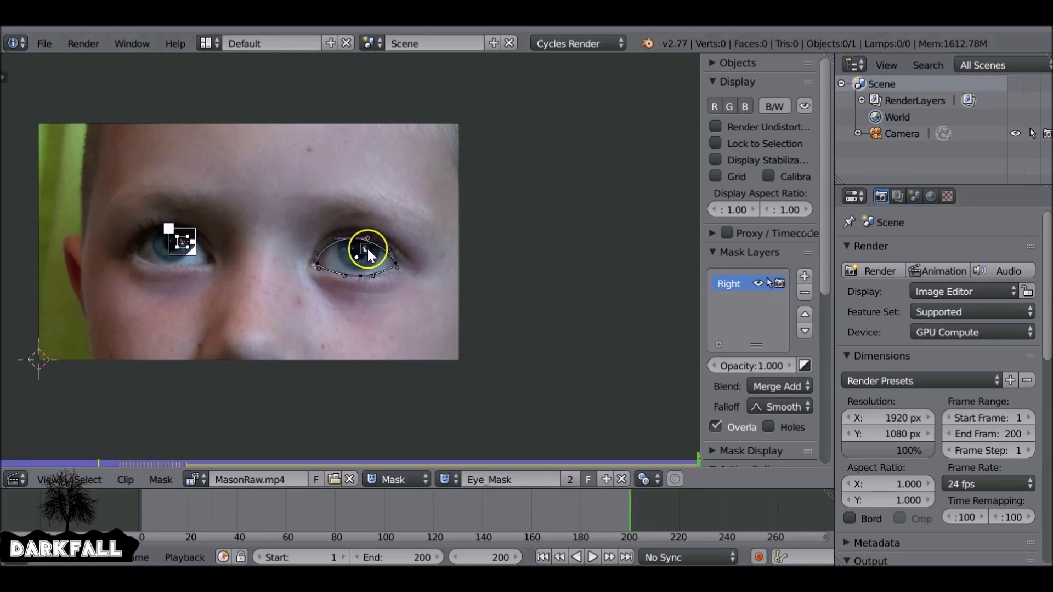
{"action": "scroll", "coordinate": [220, 254], "scroll_direction": "up", "scroll_amount": 3}
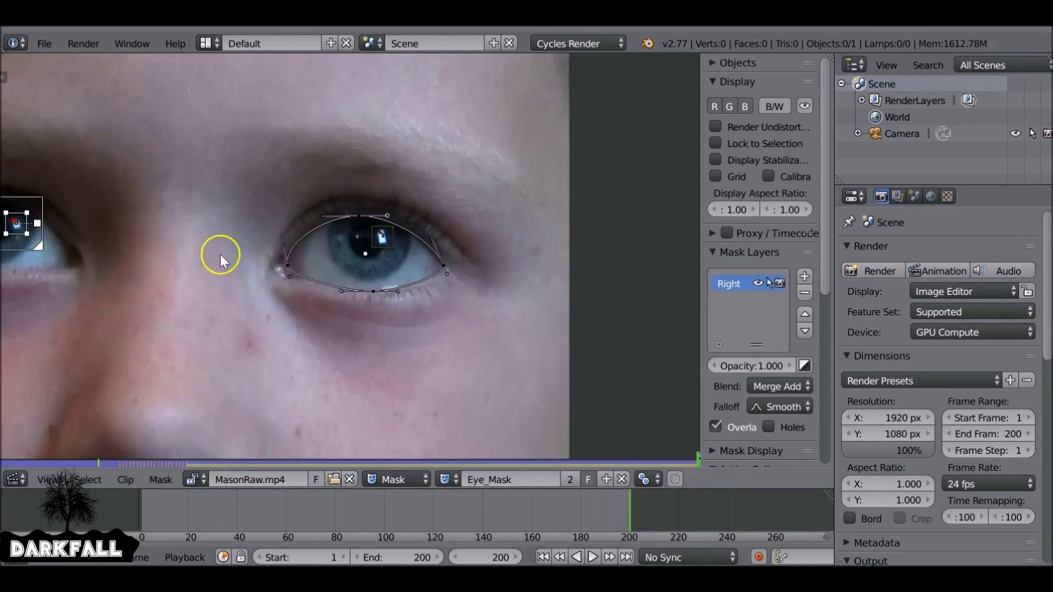
{"action": "scroll", "coordinate": [411, 304], "scroll_direction": "down", "scroll_amount": 2}
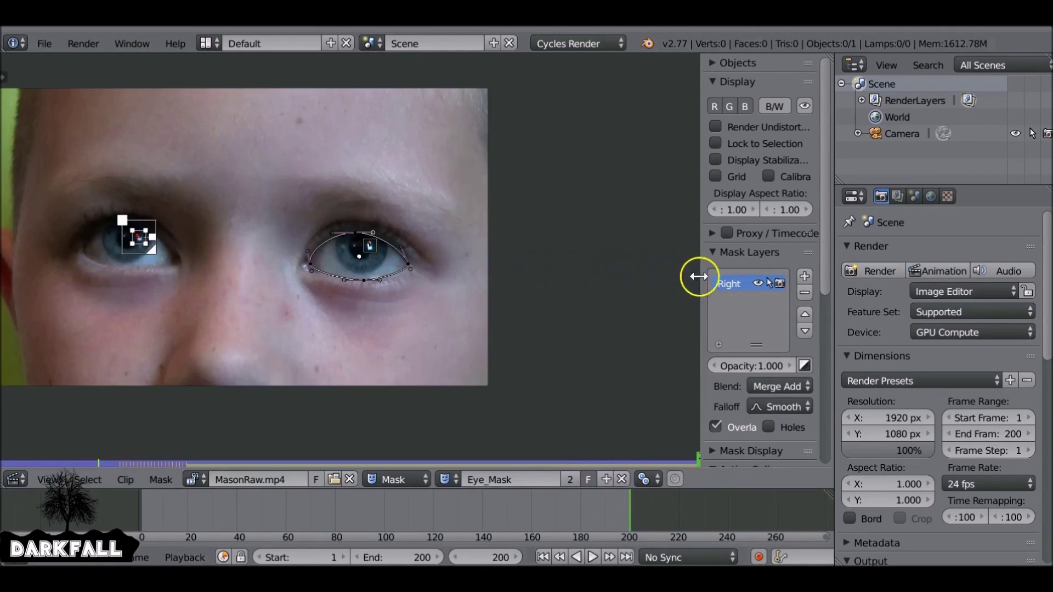
{"action": "left_click", "coordinate": [805, 276]}
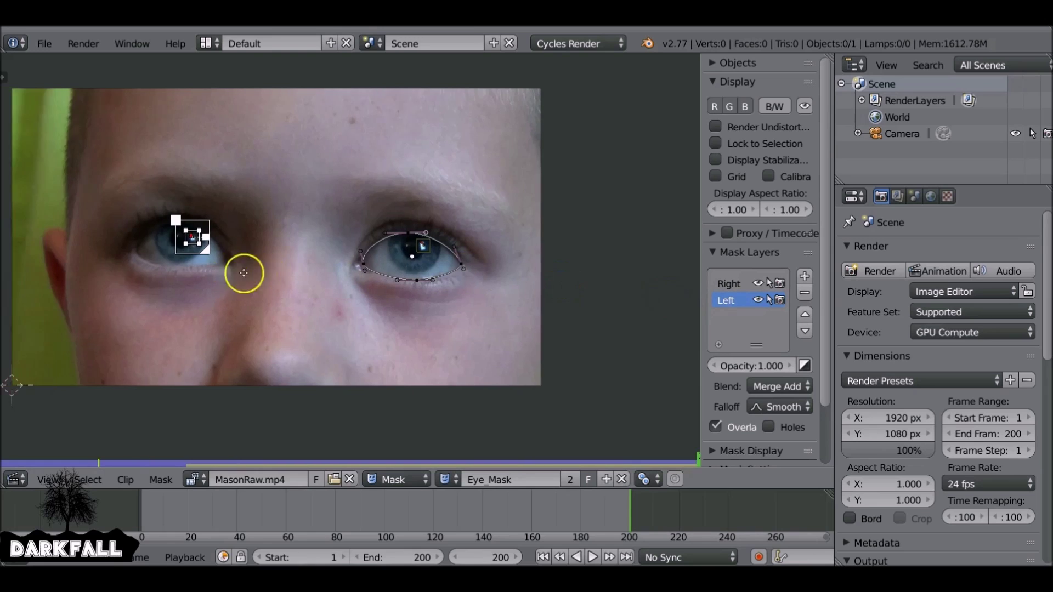
Trace a closed smooth outline around the left eye, rotate it to the eye's tilt, and straighten its corner handle
{"action": "scroll", "coordinate": [344, 276], "scroll_direction": "up", "scroll_amount": 4}
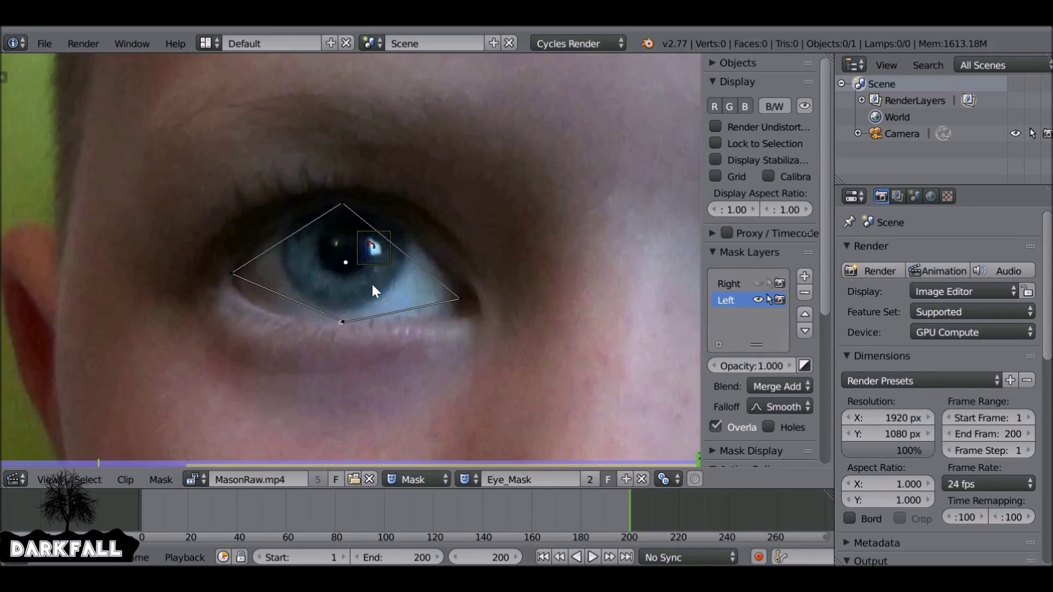
{"action": "left_click", "coordinate": [365, 222]}
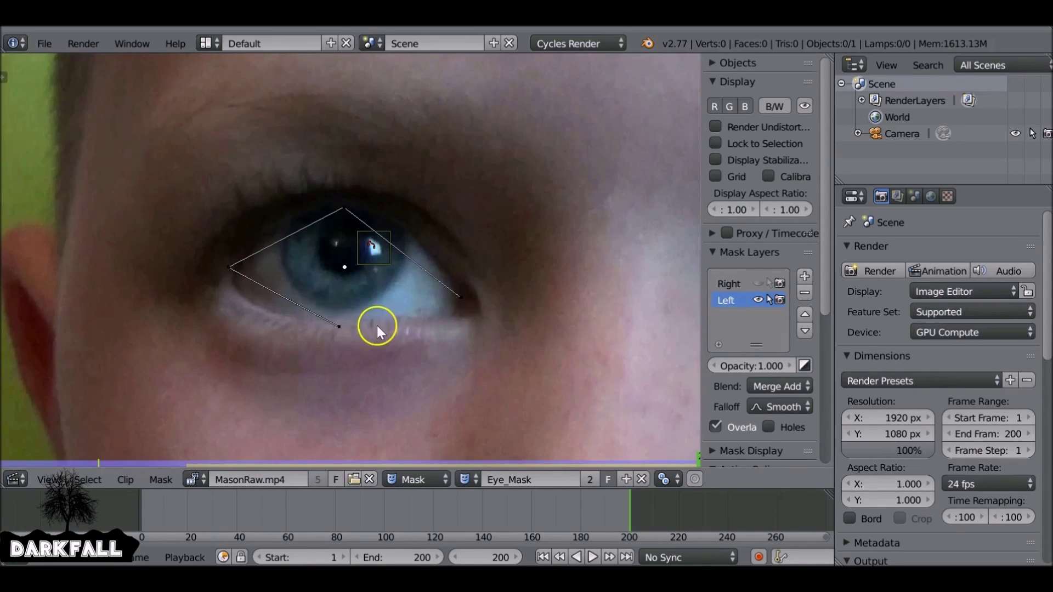
{"action": "left_click", "coordinate": [463, 299], "text": "ctrl"}
{"action": "key", "text": "r"}
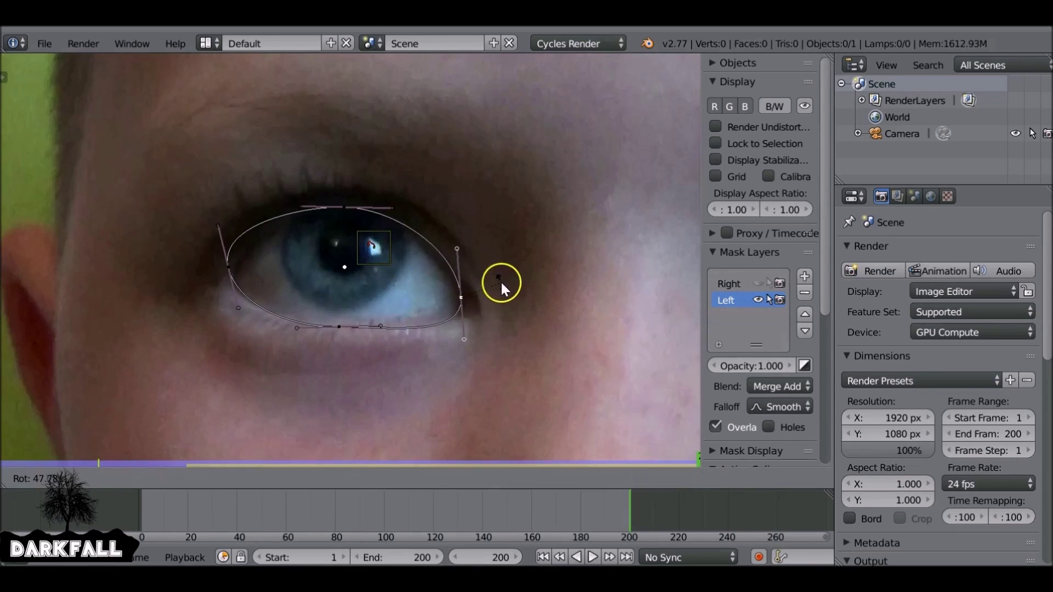
{"action": "left_click", "coordinate": [501, 285]}
{"action": "scroll", "coordinate": [378, 206], "scroll_direction": "up", "scroll_amount": 3}
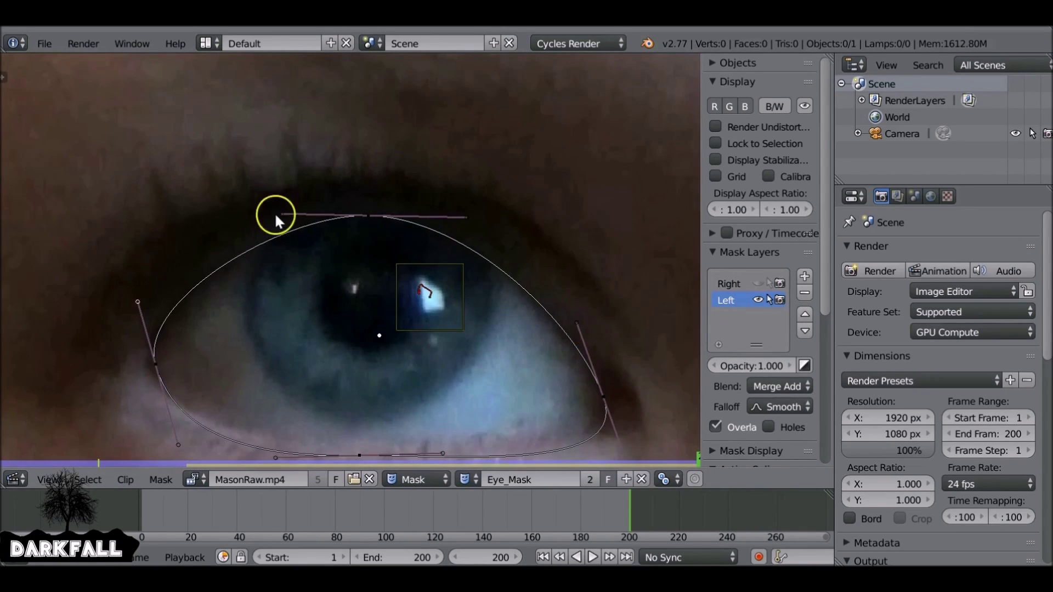
{"action": "scroll", "coordinate": [263, 215], "scroll_direction": "down", "scroll_amount": 2}
{"action": "left_click_drag", "start_coordinate": [244, 371], "coordinate": [235, 360]}
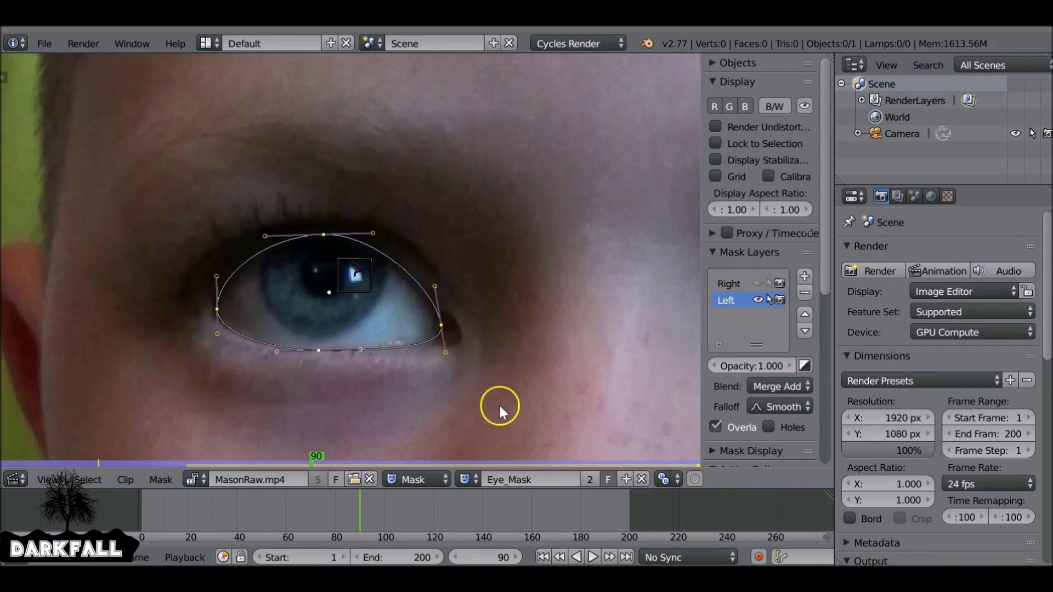
{"action": "left_click", "coordinate": [269, 512]}
Set the frame to 53 and step back toward the blink, cancelling a stray move
{"action": "left_click", "coordinate": [482, 348]}
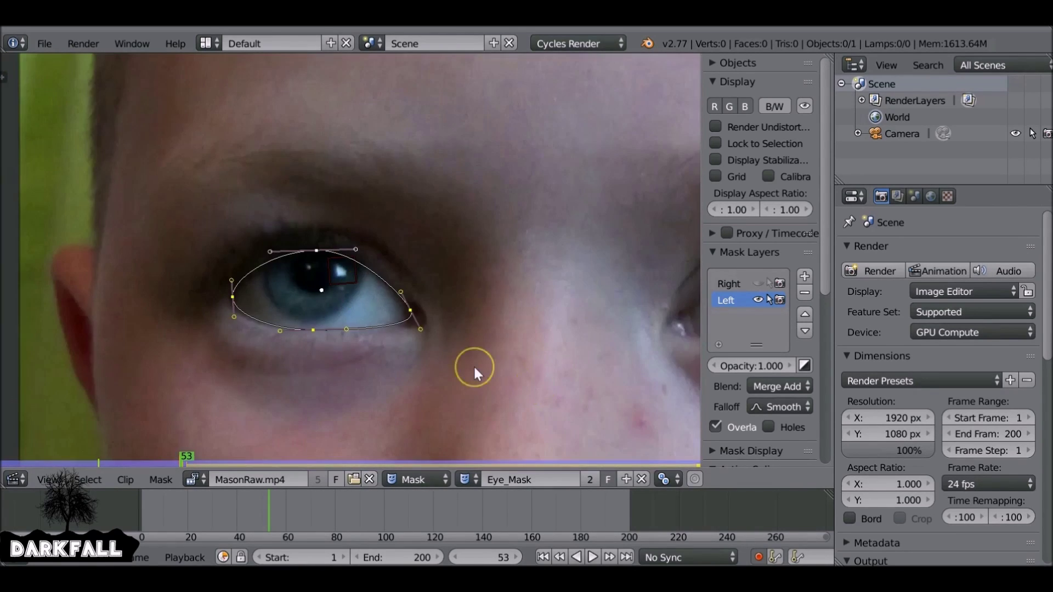
{"action": "key", "text": "Left"}
{"action": "key", "text": "Left"}
{"action": "scroll", "coordinate": [475, 373], "scroll_direction": "up", "scroll_amount": 3}
{"action": "key", "text": "g"}
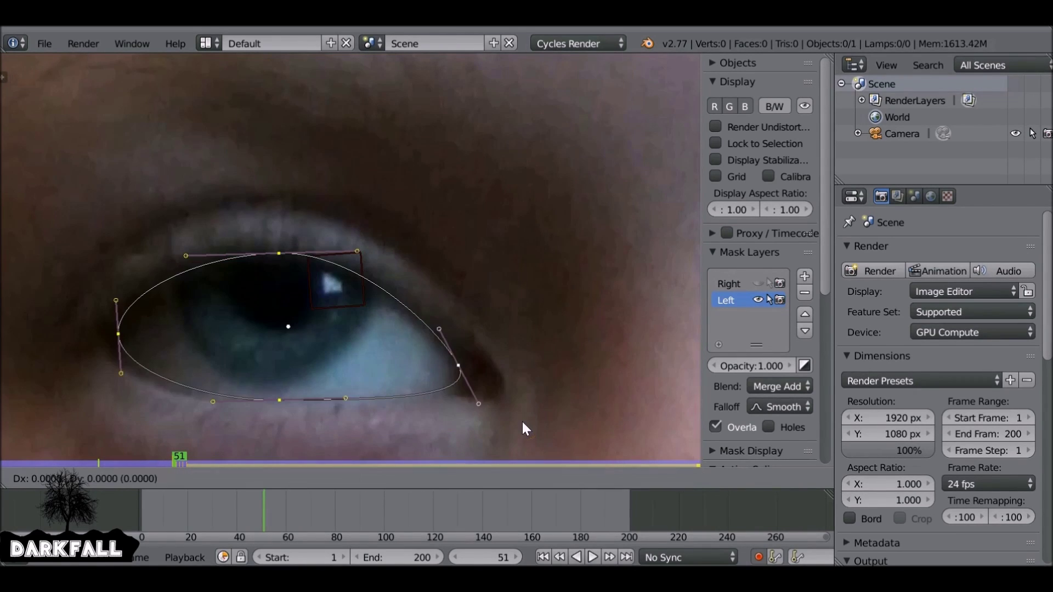
{"action": "key", "text": "Escape"}
{"action": "key", "text": "Left"}
{"action": "key", "text": "Left"}
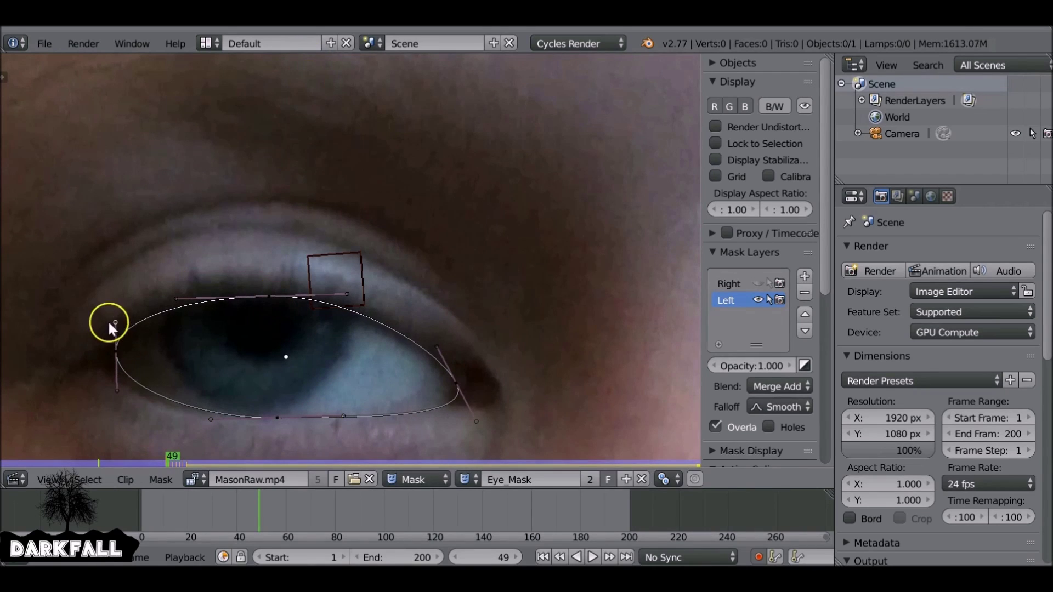
Box-select the Left mask and lower its top point and left corner onto the lid
{"action": "key", "text": "Left"}
{"action": "key", "text": "b"}
{"action": "left_click_drag", "start_coordinate": [82, 224], "coordinate": [557, 443]}
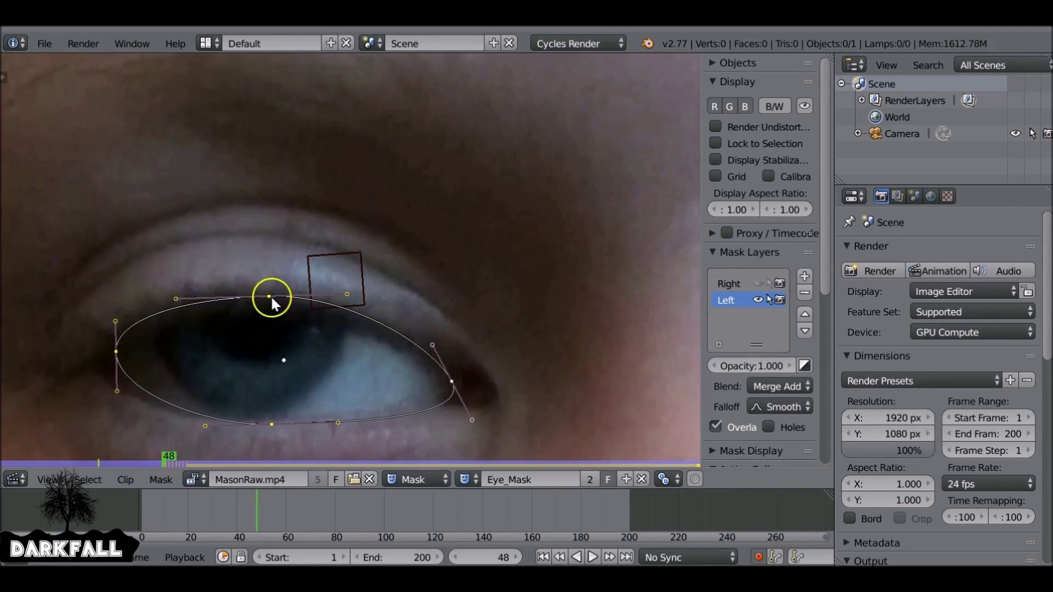
{"action": "left_click_drag", "start_coordinate": [268, 296], "coordinate": [266, 311]}
{"action": "left_click_drag", "start_coordinate": [116, 351], "coordinate": [120, 364]}
{"action": "key", "text": "Left"}
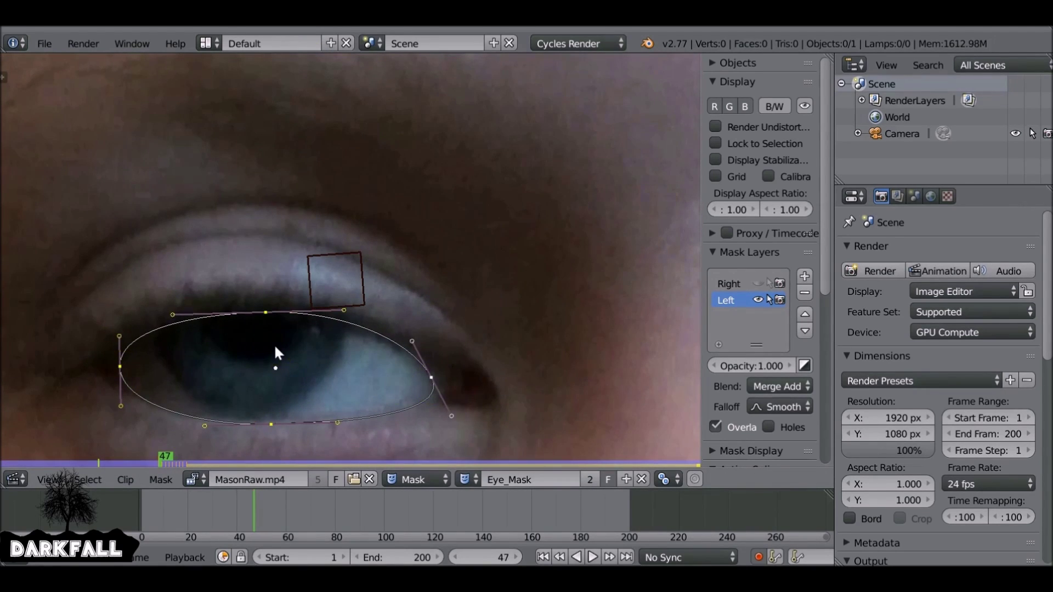
Reselect the whole Left mask, lower its left corner slightly, and compare with the next frame
{"action": "key", "text": "Left"}
{"action": "key", "text": "a"}
{"action": "key", "text": "b"}
{"action": "left_click_drag", "start_coordinate": [49, 277], "coordinate": [478, 446]}
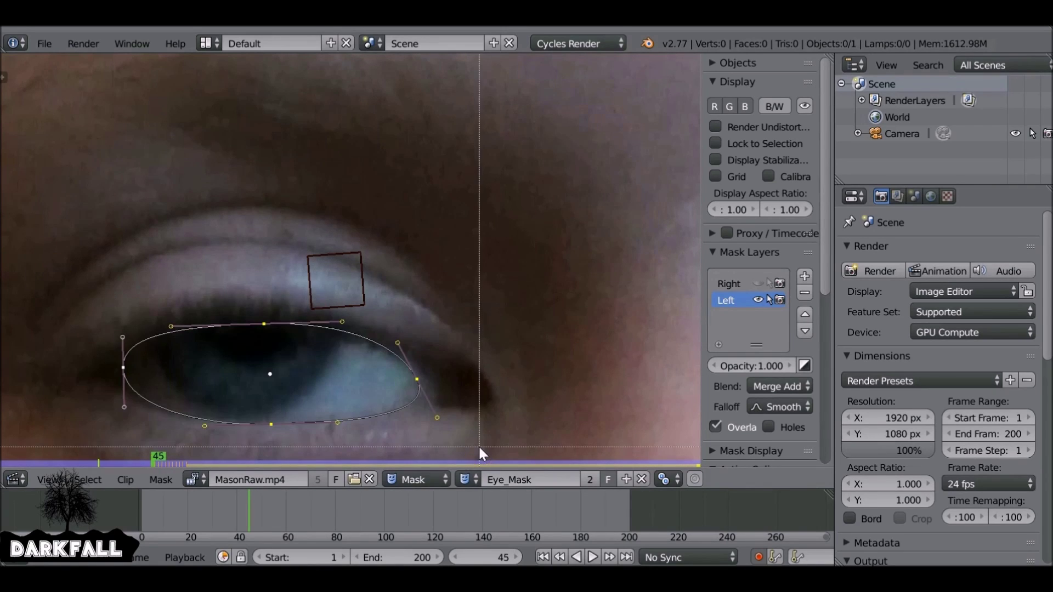
On earlier frames, select the whole Left mask and move it vertically (G, Y) onto the eye
{"action": "key", "text": "Left"}
{"action": "key", "text": "Left"}
{"action": "left_click_drag", "start_coordinate": [124, 367], "coordinate": [128, 390]}
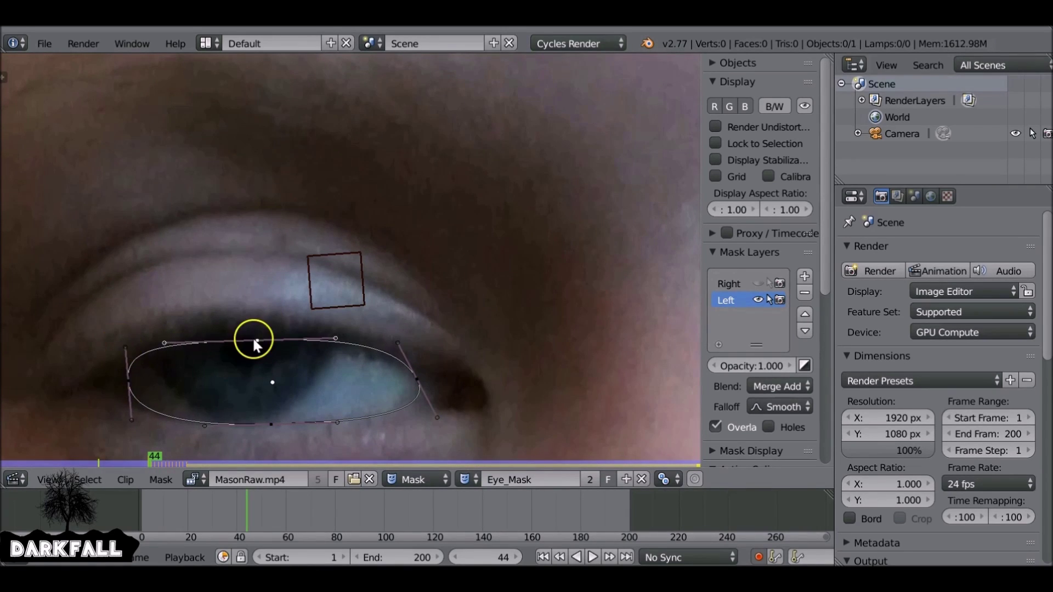
{"action": "key", "text": "Right"}
{"action": "key", "text": "b"}
{"action": "left_click_drag", "start_coordinate": [129, 310], "coordinate": [523, 464]}
{"action": "key", "text": "Right"}
{"action": "key", "text": "Left"}
{"action": "key", "text": "Left"}
{"action": "key", "text": "Left"}
{"action": "scroll", "coordinate": [329, 240], "scroll_direction": "up", "scroll_amount": 2}
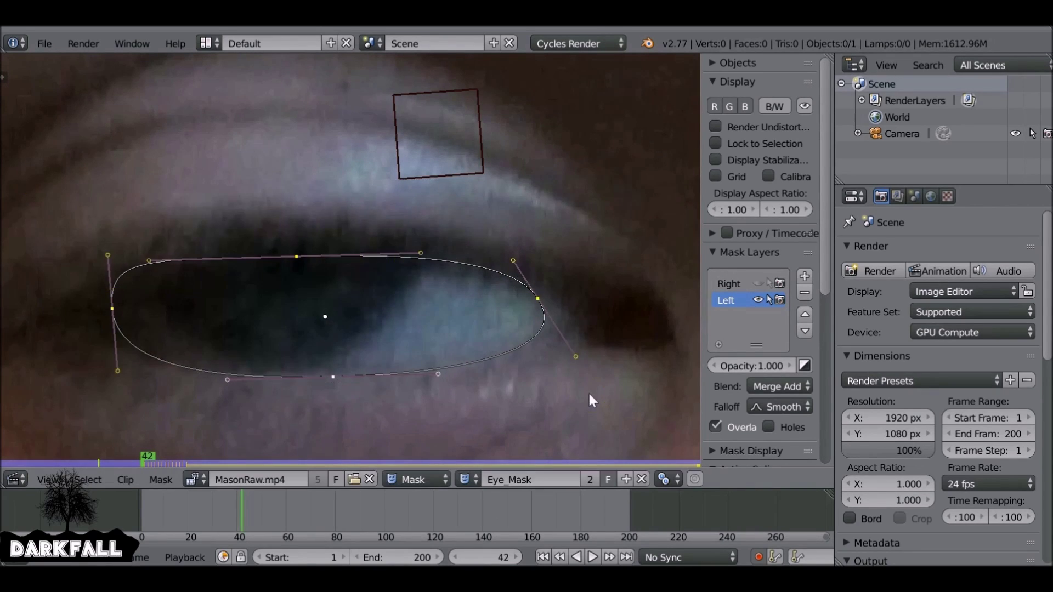
{"action": "key", "text": "Left"}
{"action": "key", "text": "Left"}
{"action": "key", "text": "a"}
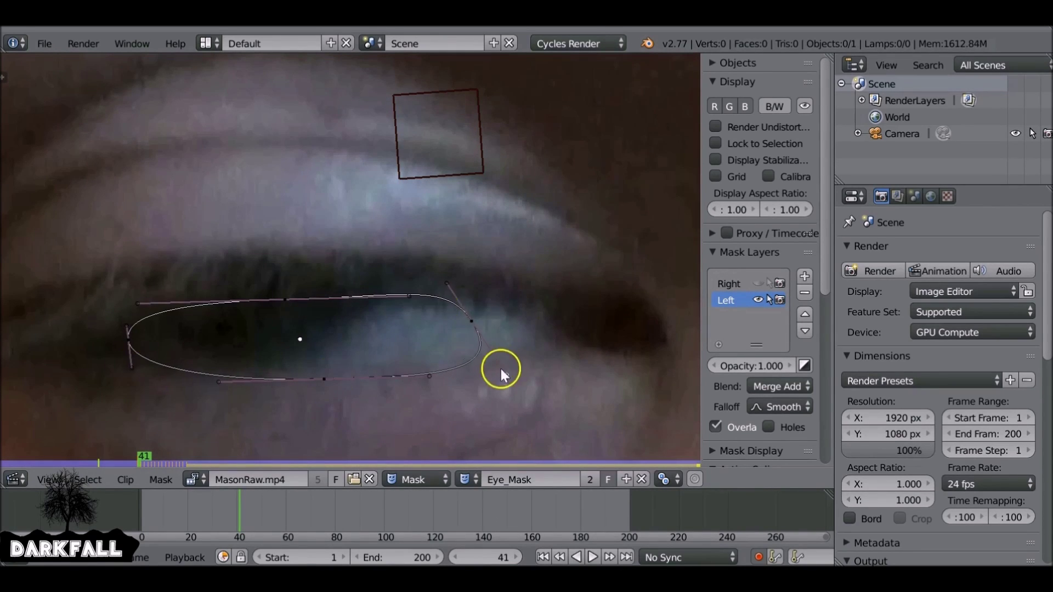
{"action": "key", "text": "Left"}
{"action": "key", "text": "Left"}
{"action": "scroll", "coordinate": [548, 420], "scroll_direction": "down", "scroll_amount": 4}
{"action": "key", "text": "g"}
{"action": "key", "text": "y"}
{"action": "left_click", "coordinate": [440, 152]}
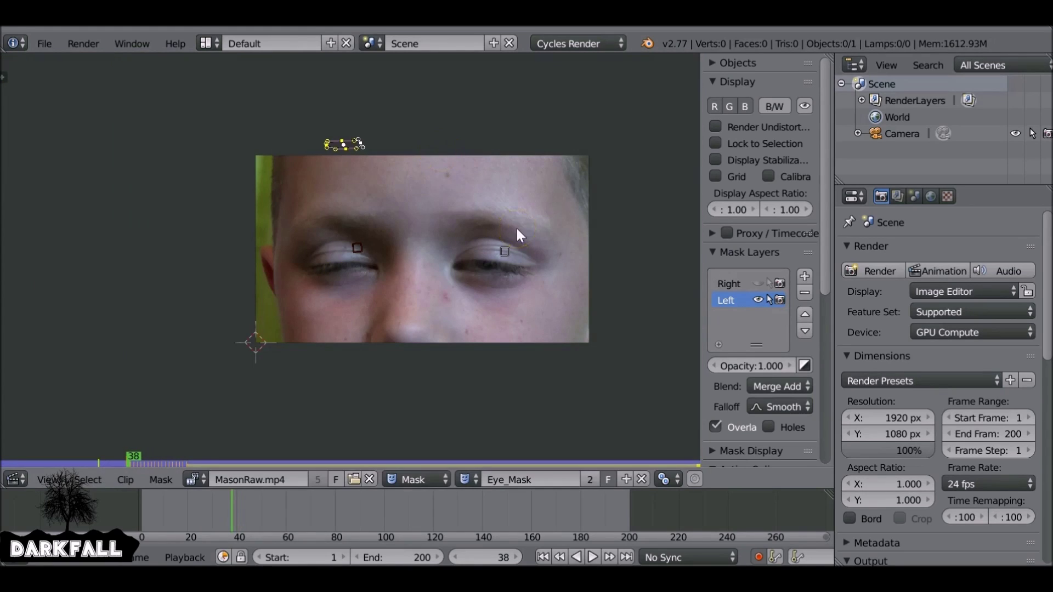
Show the Right mask layer again and play through the clip to check both eye masks
{"action": "left_click", "coordinate": [758, 283]}
{"action": "left_click_drag", "start_coordinate": [576, 496], "coordinate": [472, 521]}
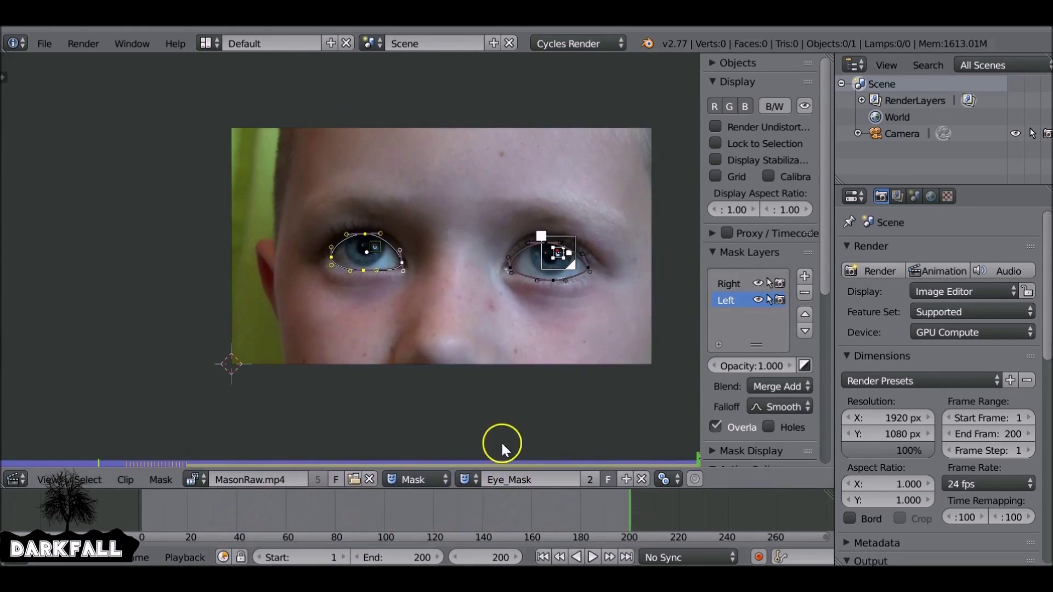
{"action": "key", "text": "t"}
{"action": "key", "text": "alt+a"}
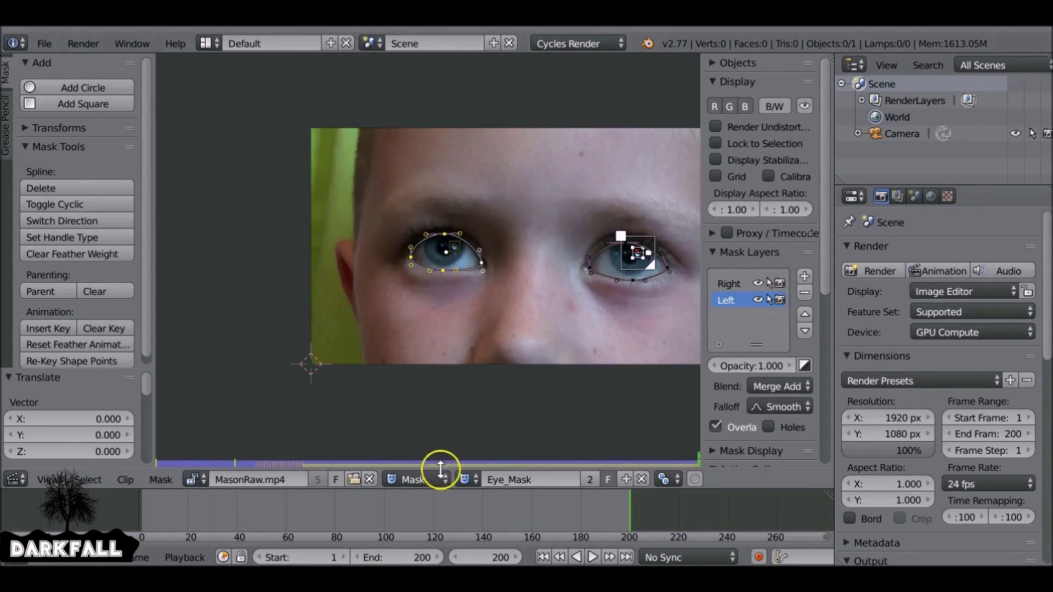
Switch the clip editor to Tracking mode with Solve tools and split it into two side-by-side editors
{"action": "left_click", "coordinate": [419, 481]}
{"action": "left_click", "coordinate": [415, 463]}
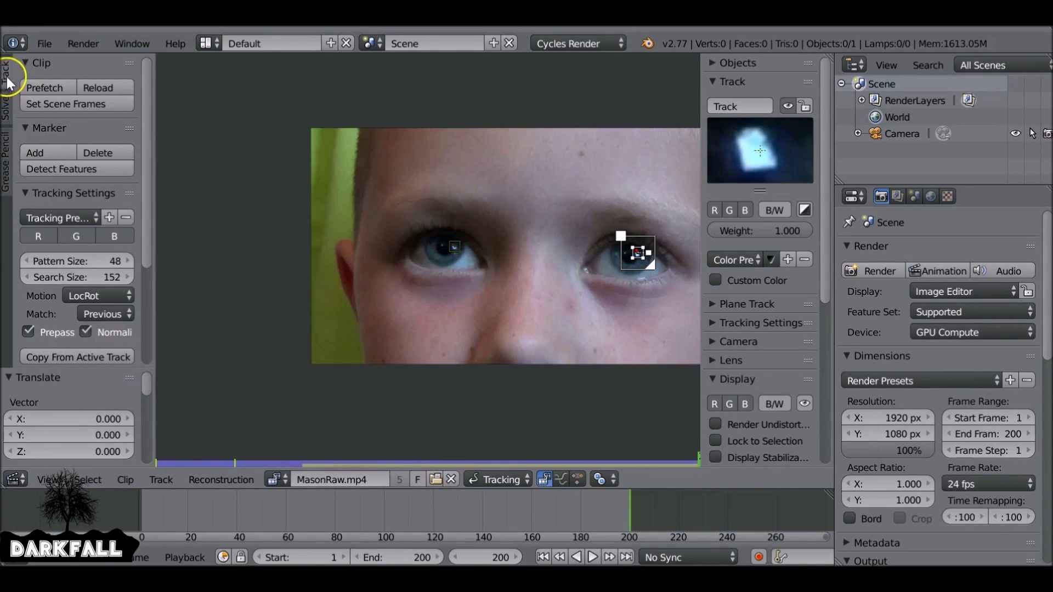
{"action": "scroll", "coordinate": [33, 107], "scroll_direction": "down", "scroll_amount": 5}
{"action": "scroll", "coordinate": [22, 109], "scroll_direction": "up", "scroll_amount": 5}
{"action": "left_click", "coordinate": [5, 107]}
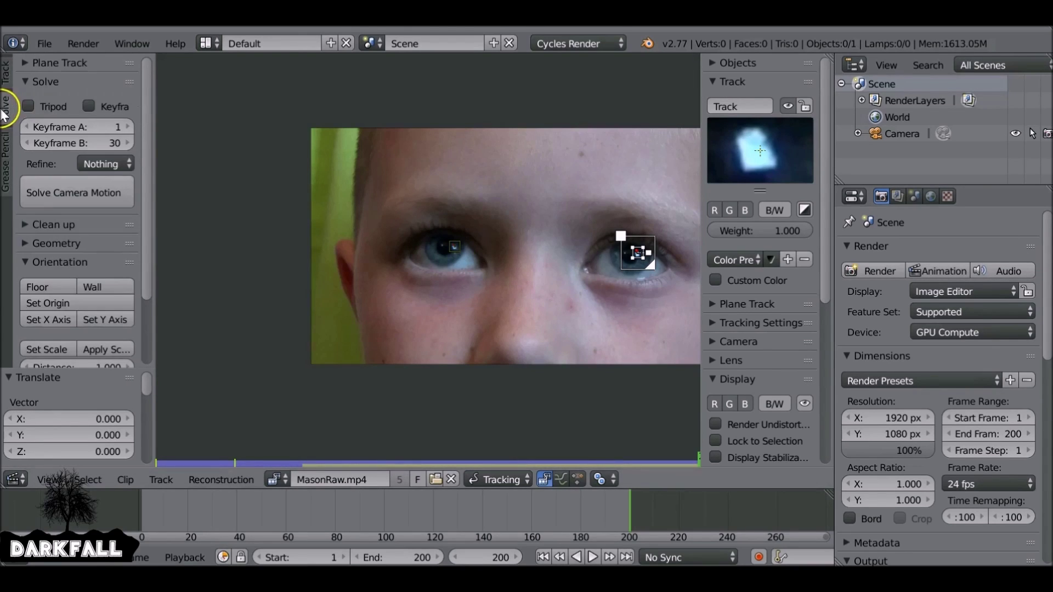
{"action": "scroll", "coordinate": [69, 195], "scroll_direction": "down", "scroll_amount": 3}
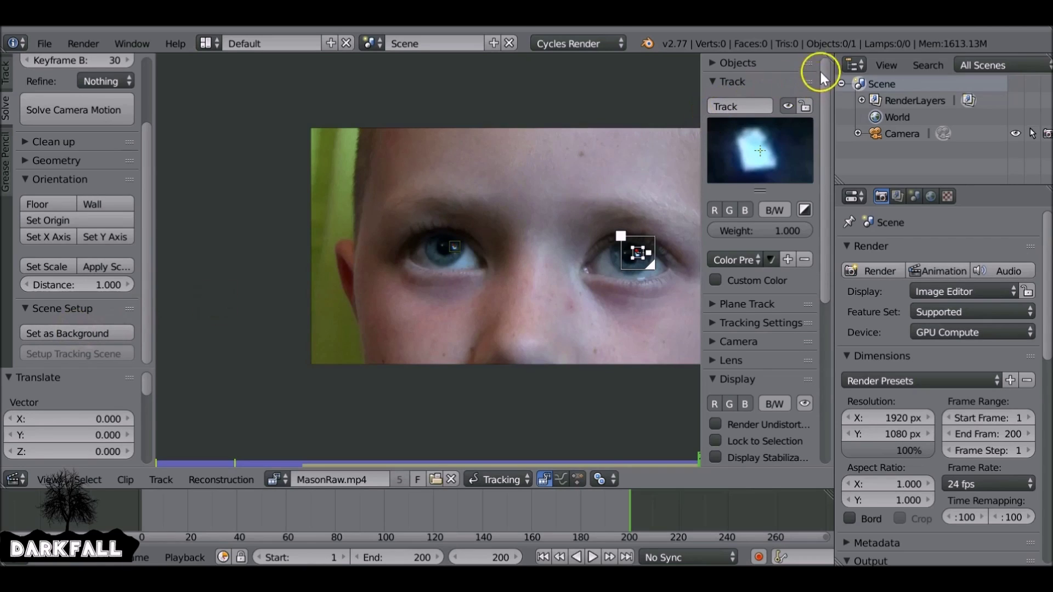
{"action": "left_click_drag", "start_coordinate": [829, 53], "coordinate": [481, 207]}
{"action": "left_click", "coordinate": [513, 479]}
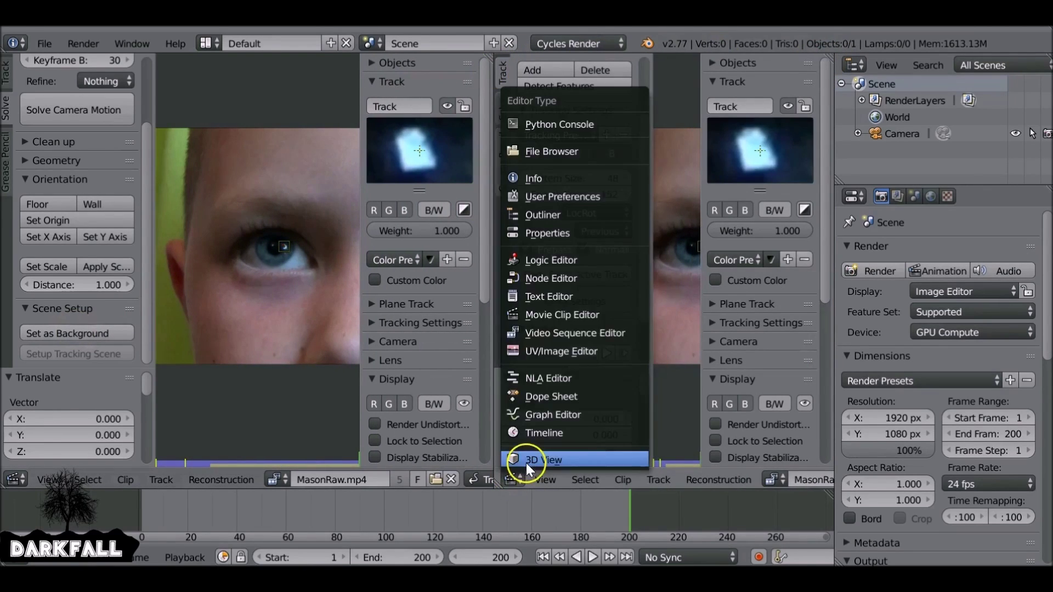
View through the camera with the clip as background and link empties to both eye tracks
{"action": "key", "text": "KP_0"}
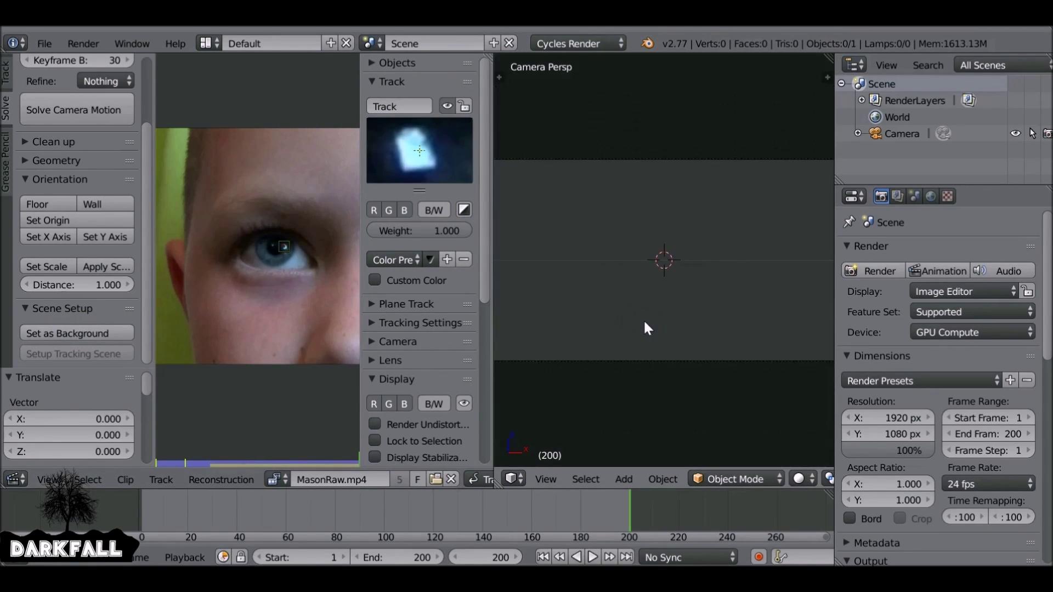
{"action": "left_click", "coordinate": [51, 331]}
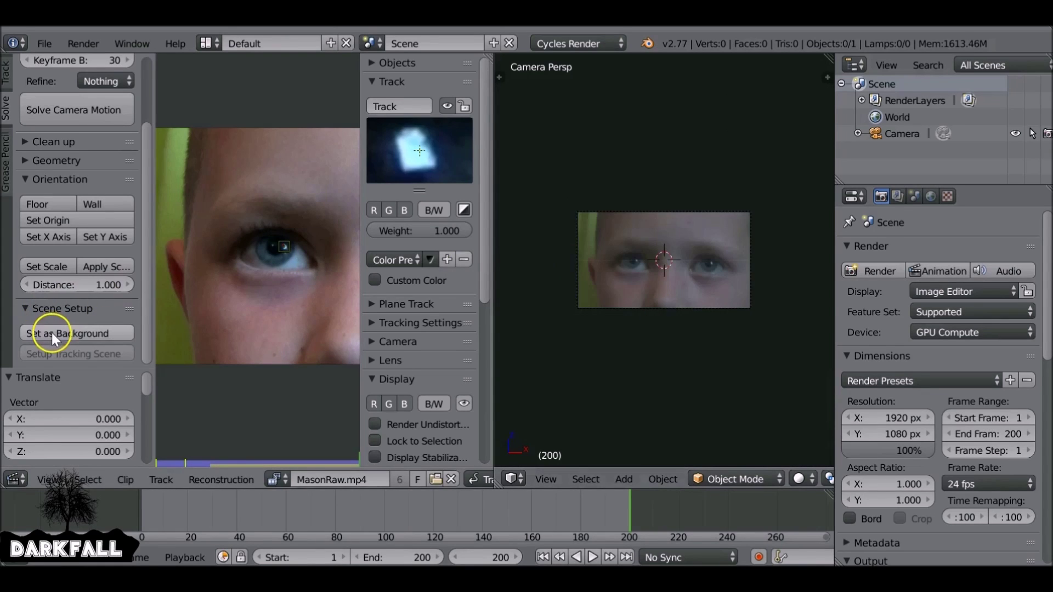
{"action": "scroll", "coordinate": [668, 268], "scroll_direction": "up", "scroll_amount": 3}
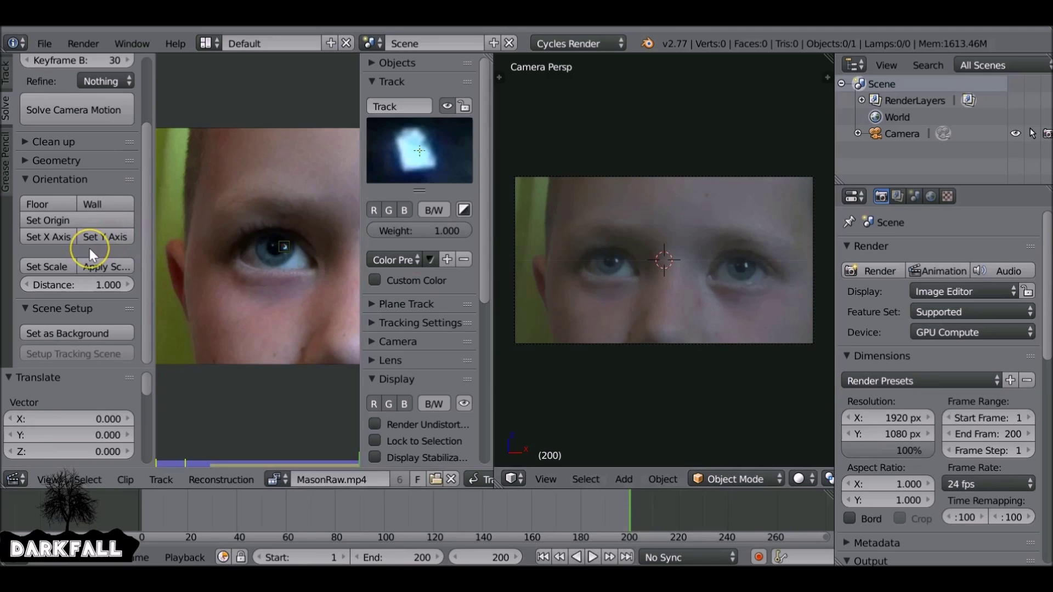
{"action": "scroll", "coordinate": [285, 253], "scroll_direction": "down", "scroll_amount": 2}
{"action": "scroll", "coordinate": [263, 257], "scroll_direction": "down", "scroll_amount": 1}
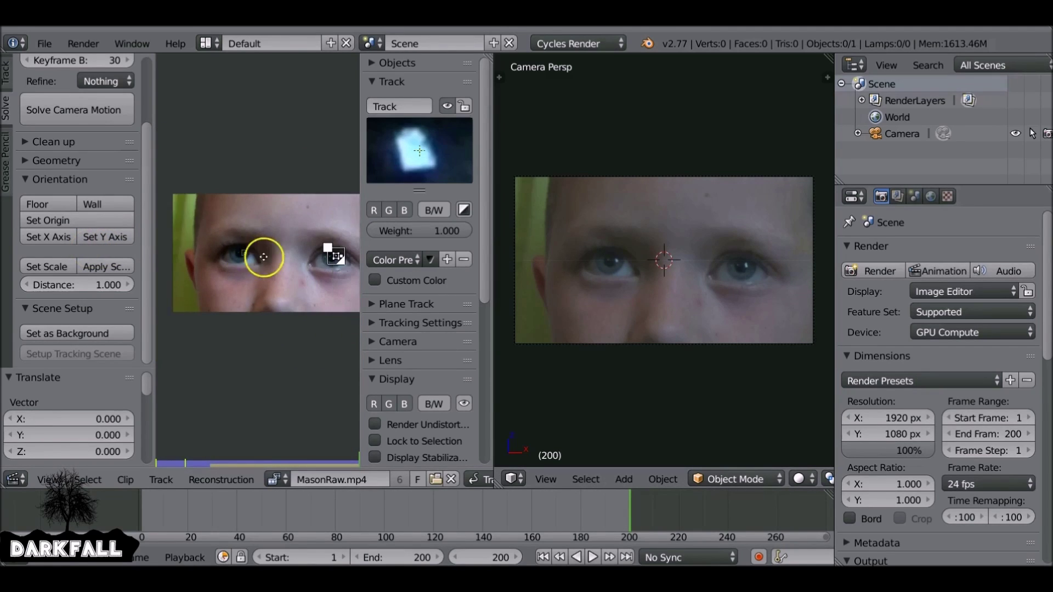
{"action": "middle_click_drag", "start_coordinate": [263, 257], "coordinate": [222, 256]}
{"action": "left_click", "coordinate": [213, 252], "text": "ctrl"}
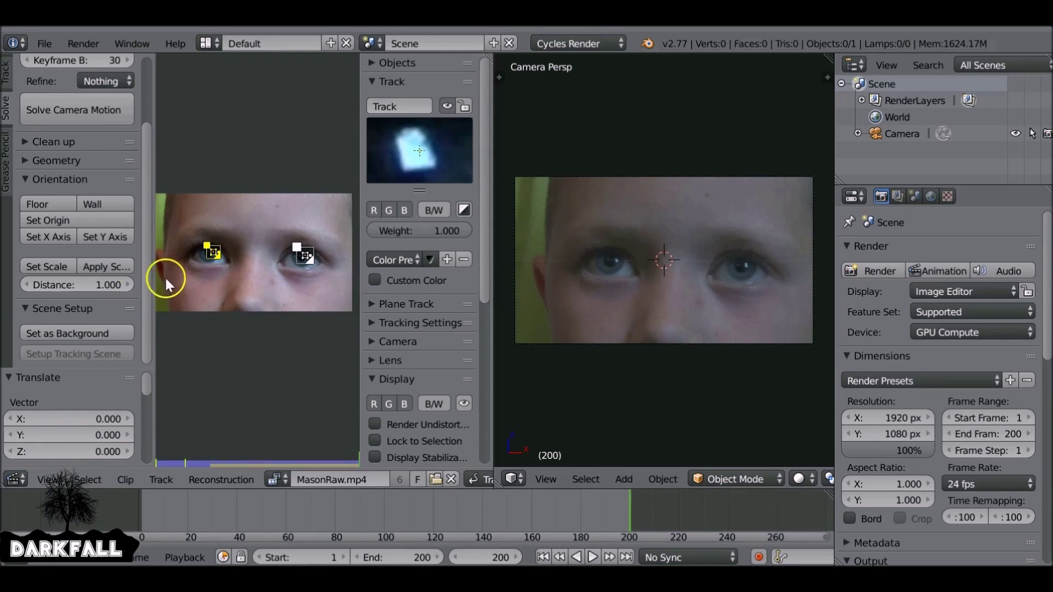
{"action": "left_click", "coordinate": [86, 160]}
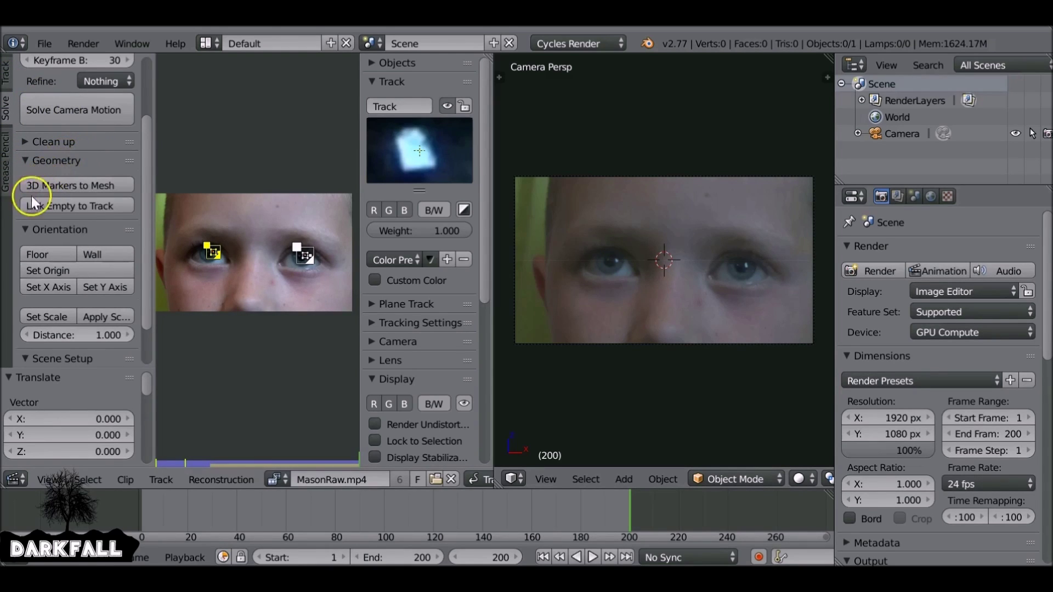
{"action": "left_click", "coordinate": [76, 205]}
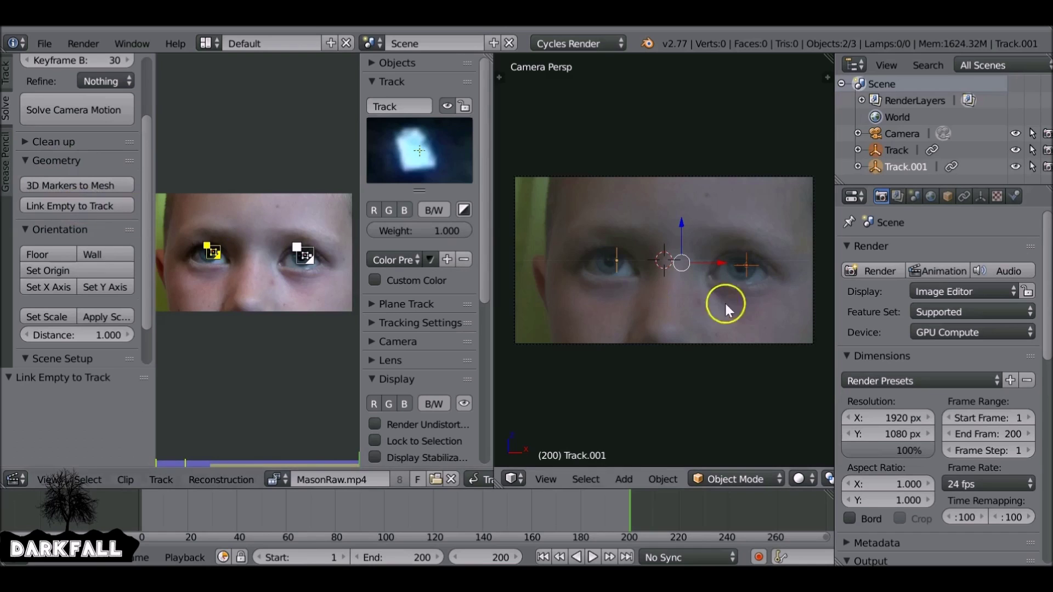
Play and scrub the clip to verify the empties follow, then merge away the clip editor area
{"action": "key", "text": "alt+a"}
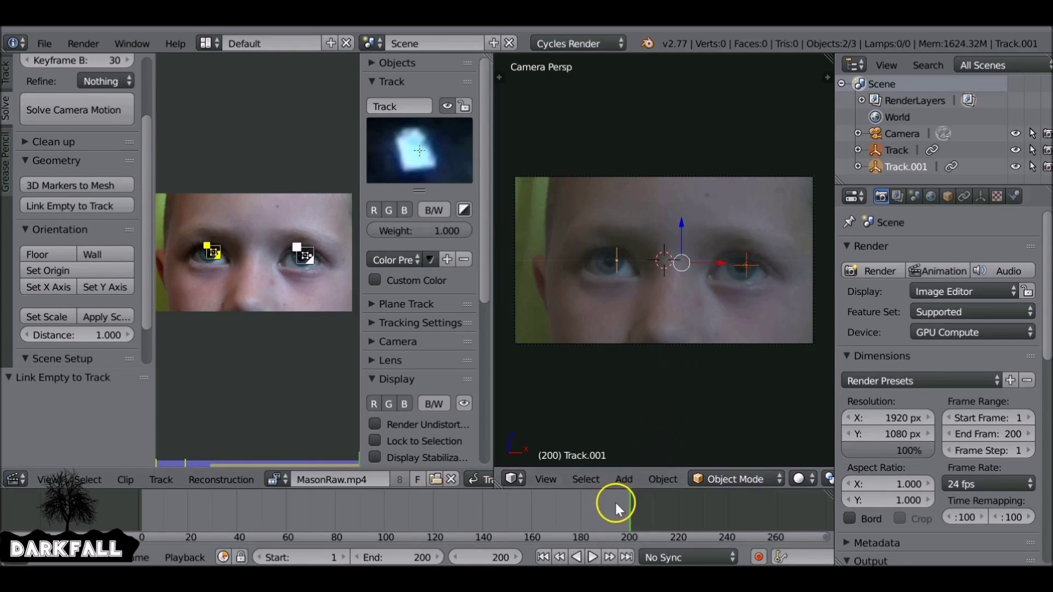
{"action": "mouse_move", "coordinate": [311, 507]}
{"action": "left_mouse_down"}
{"action": "mouse_move", "coordinate": [277, 496]}
{"action": "mouse_move", "coordinate": [335, 494]}
{"action": "left_mouse_up"}
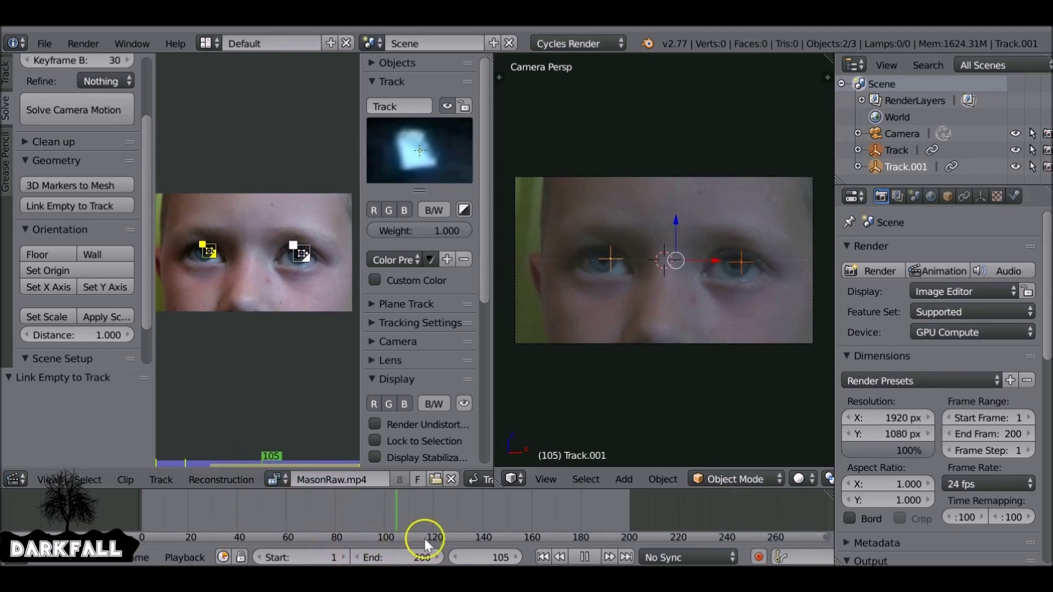
{"action": "left_click_drag", "start_coordinate": [350, 542], "coordinate": [551, 520]}
{"action": "key", "text": "alt+a"}
{"action": "left_click", "coordinate": [625, 557]}
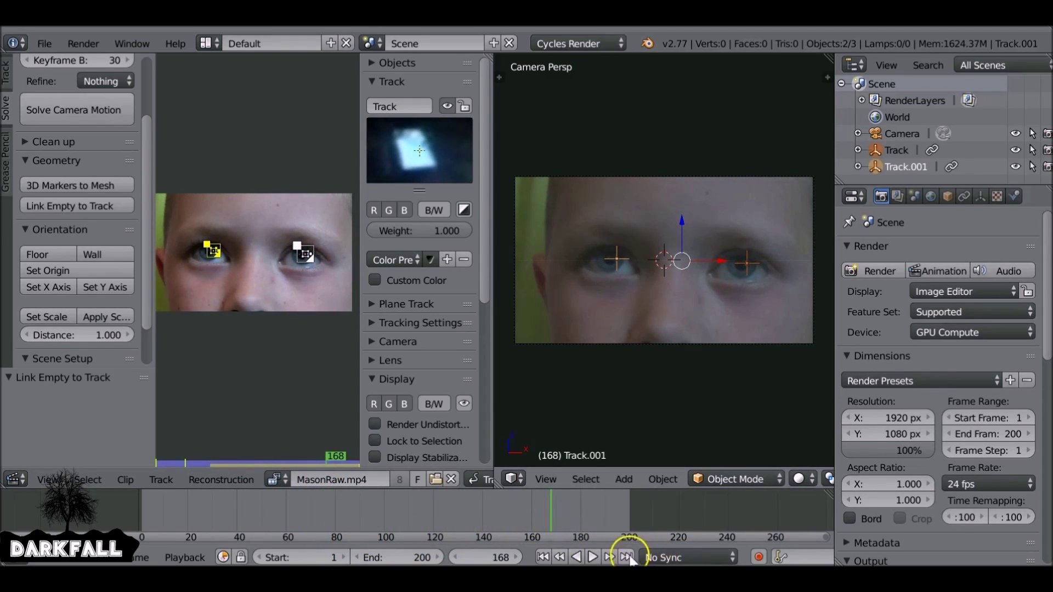
{"action": "right_click", "coordinate": [493, 351]}
{"action": "left_click", "coordinate": [465, 369]}
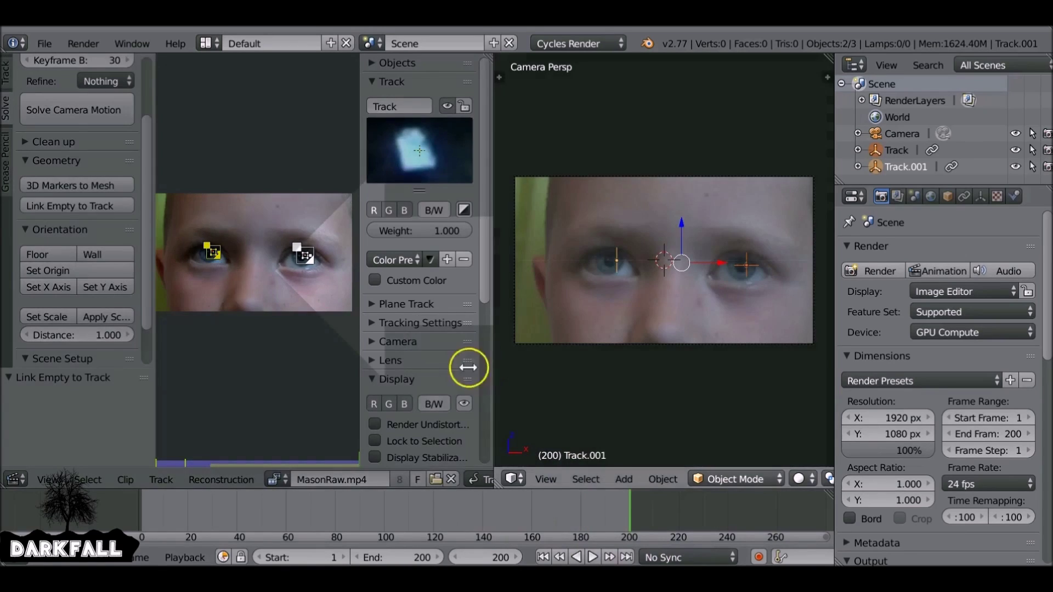
{"action": "left_click", "coordinate": [281, 338]}
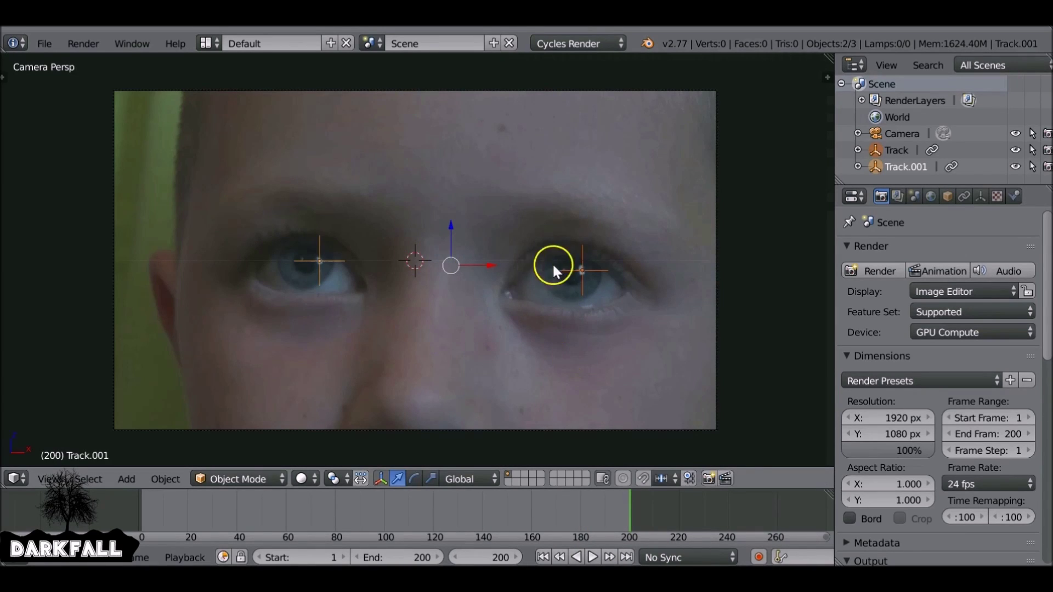
Snap the 3D cursor to the empty tracking the right-side eye
{"action": "right_click", "coordinate": [583, 246]}
{"action": "key", "text": "space"}
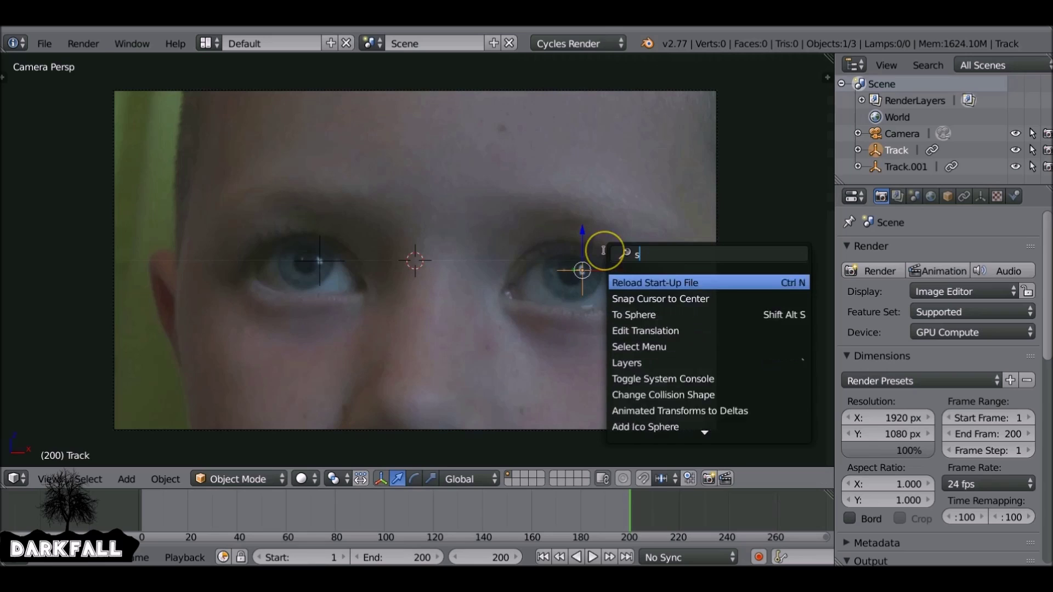
{"action": "type", "text": "sna"}
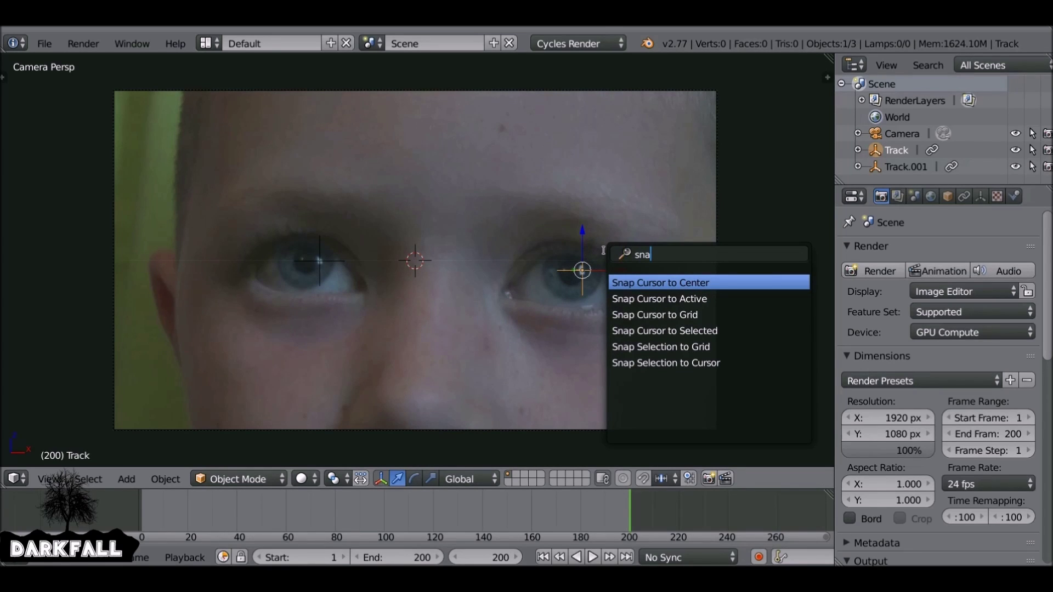
{"action": "key", "text": "Down"}
{"action": "key", "text": "Down"}
{"action": "key", "text": "Down"}
{"action": "key", "text": "Return"}
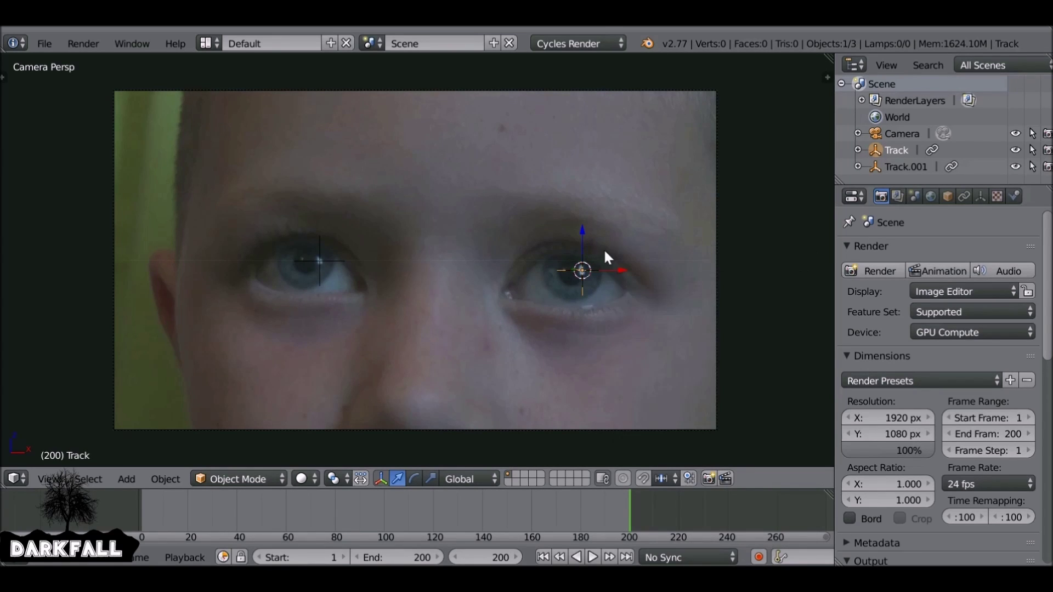
{"action": "scroll", "coordinate": [584, 273], "scroll_direction": "up", "scroll_amount": 1}
{"action": "scroll", "coordinate": [580, 271], "scroll_direction": "up", "scroll_amount": 1}
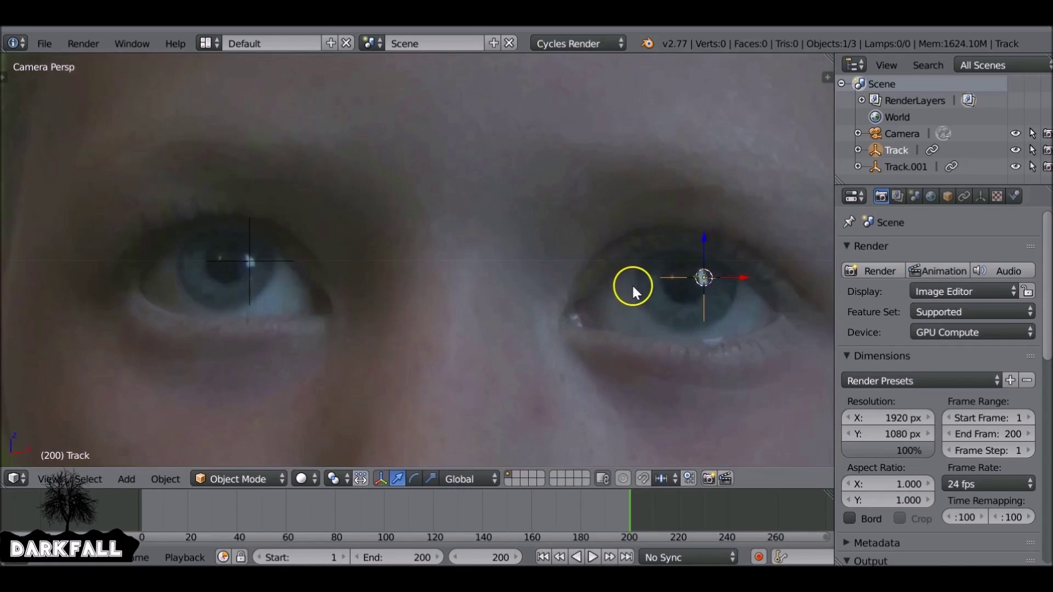
{"action": "scroll", "coordinate": [633, 284], "scroll_direction": "up", "scroll_amount": 1}
{"action": "middle_click_drag", "start_coordinate": [633, 284], "coordinate": [505, 286], "text": "shift"}
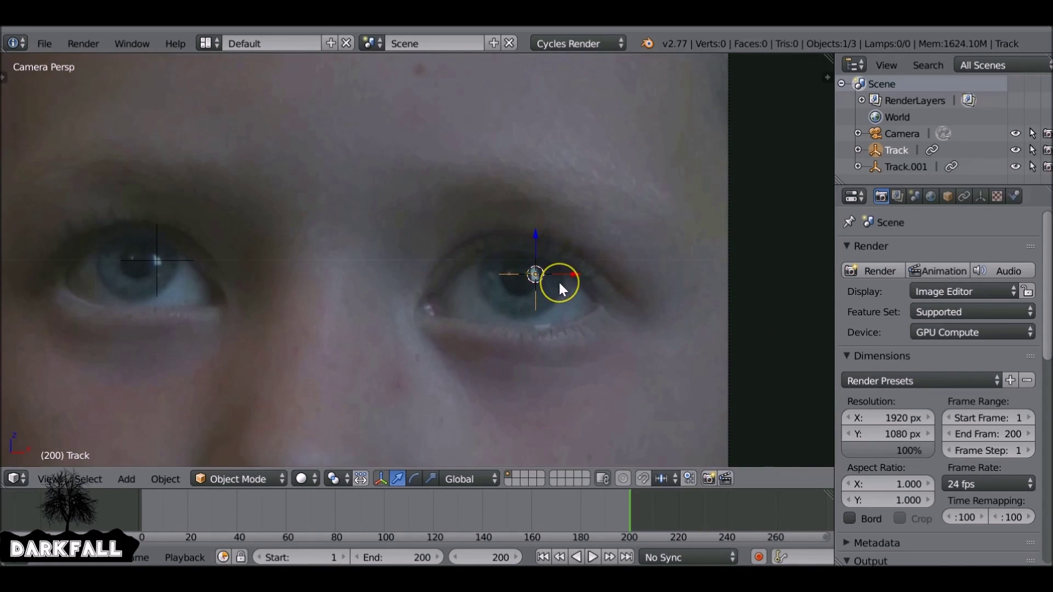
Add a circle mesh at the cursor, rotated 90 degrees on X to face the camera
{"action": "key", "text": "shift+a"}
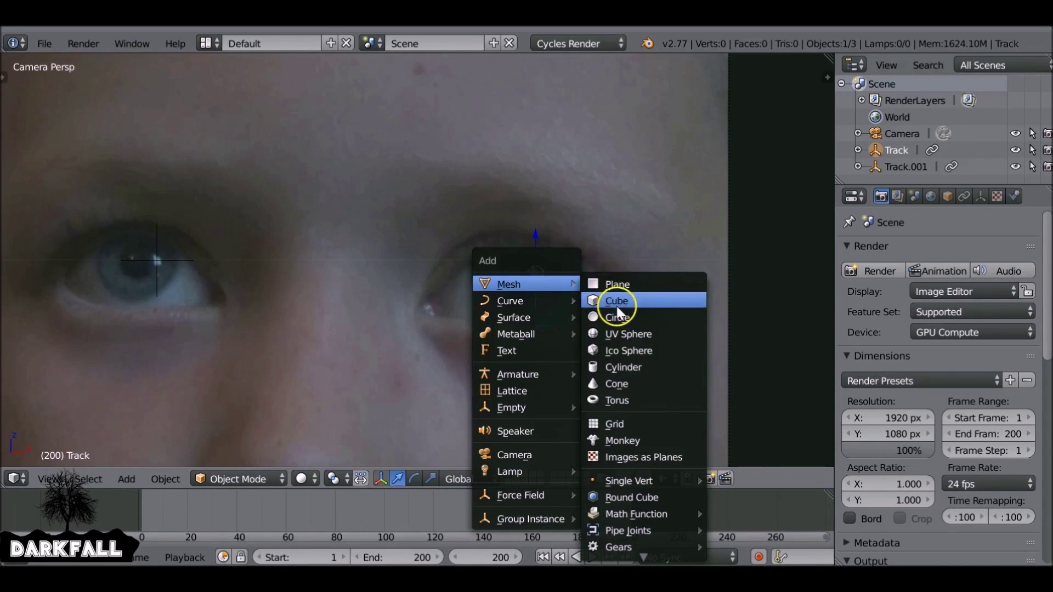
{"action": "left_click", "coordinate": [617, 317]}
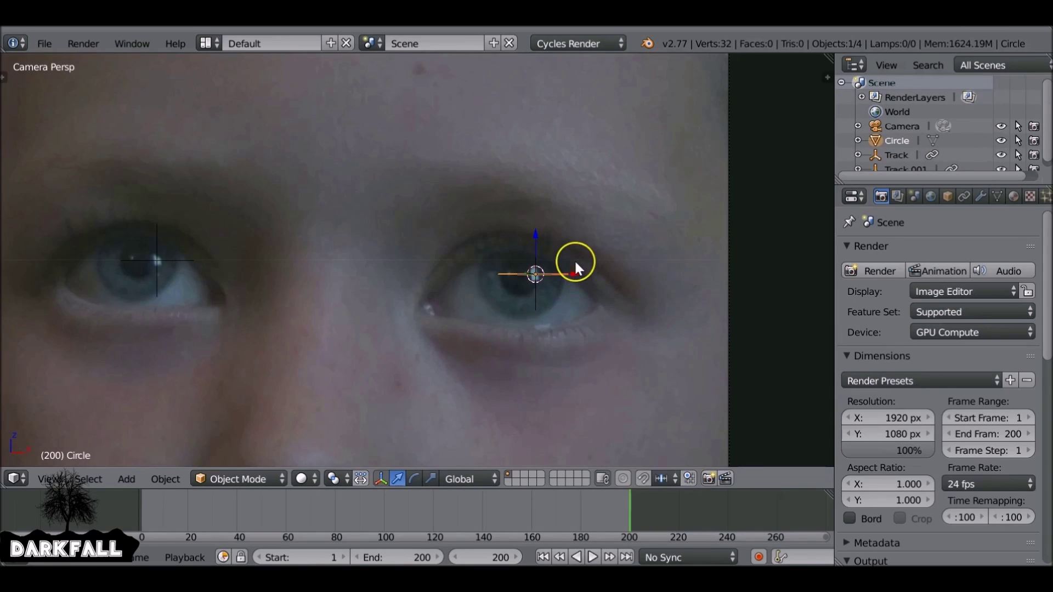
{"action": "key", "text": "r"}
{"action": "key", "text": "x"}
{"action": "key", "text": "9"}
{"action": "key", "text": "0"}
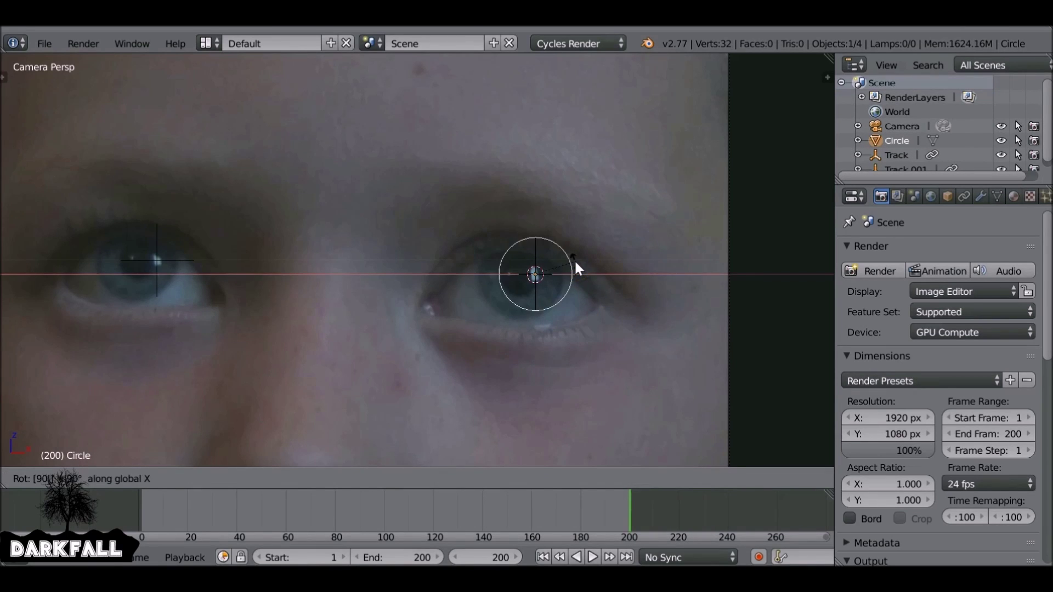
{"action": "key", "text": "Return"}
{"action": "scroll", "coordinate": [574, 259], "scroll_direction": "up", "scroll_amount": 2}
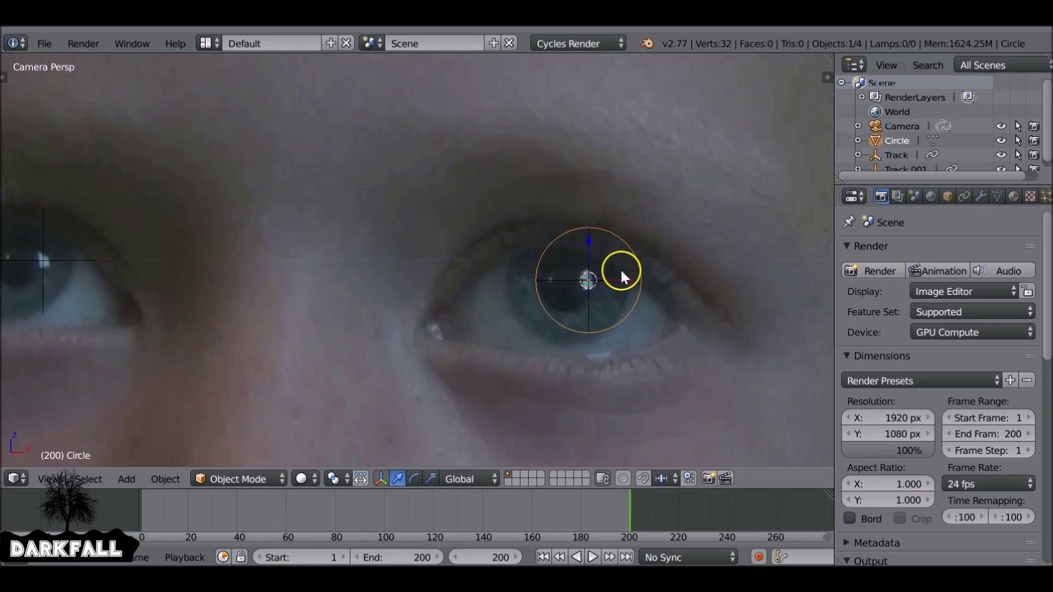
{"action": "middle_click_drag", "start_coordinate": [619, 272], "coordinate": [480, 301], "text": "shift"}
{"action": "scroll", "coordinate": [480, 301], "scroll_direction": "up", "scroll_amount": 3}
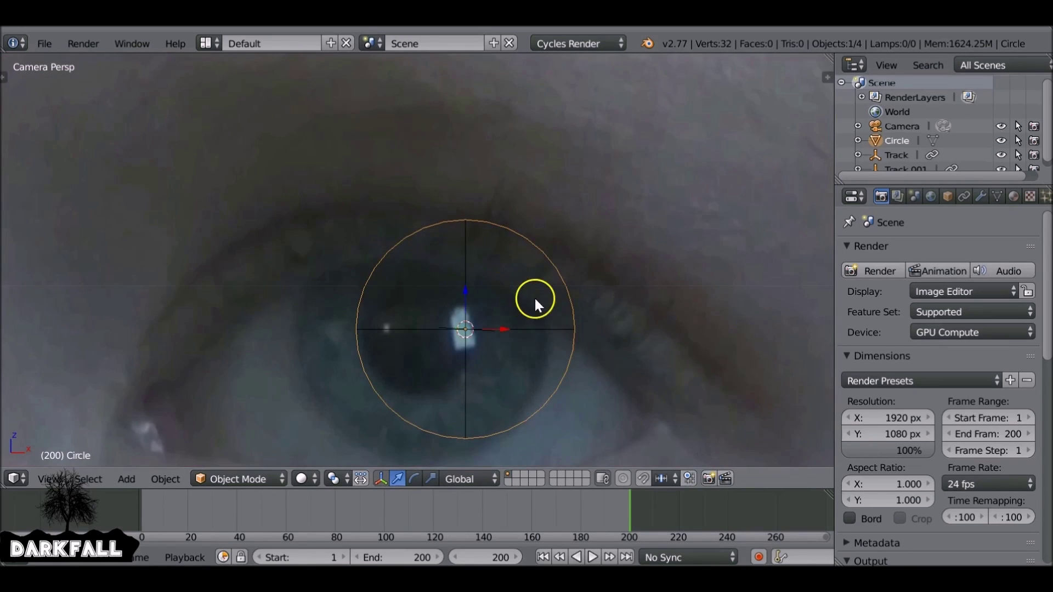
Move the circle over the iris and enlarge it
{"action": "key", "text": "g"}
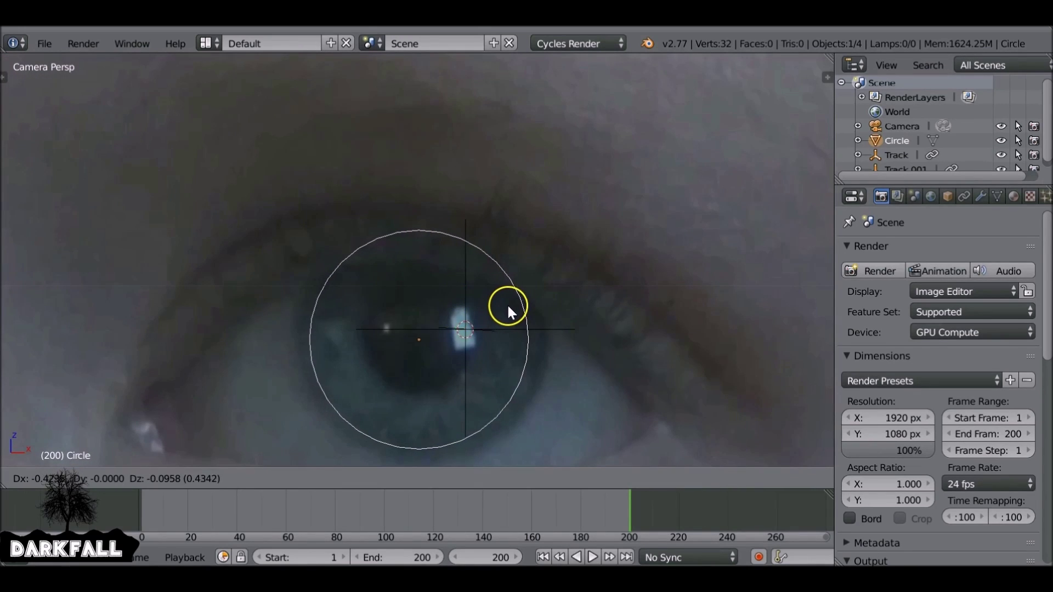
{"action": "left_click", "coordinate": [509, 306]}
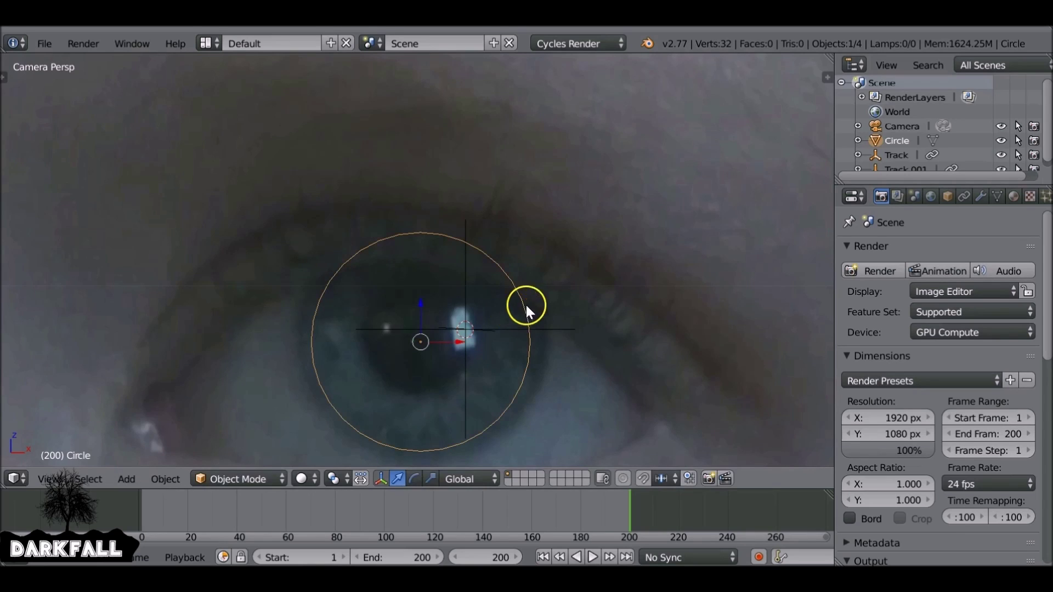
{"action": "key", "text": "s"}
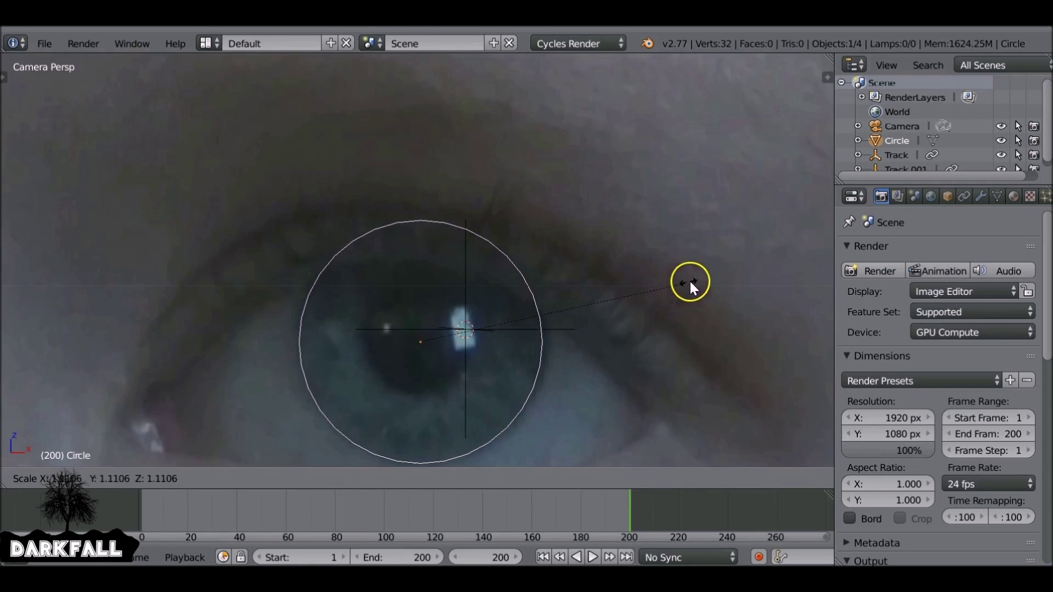
{"action": "left_click", "coordinate": [702, 266]}
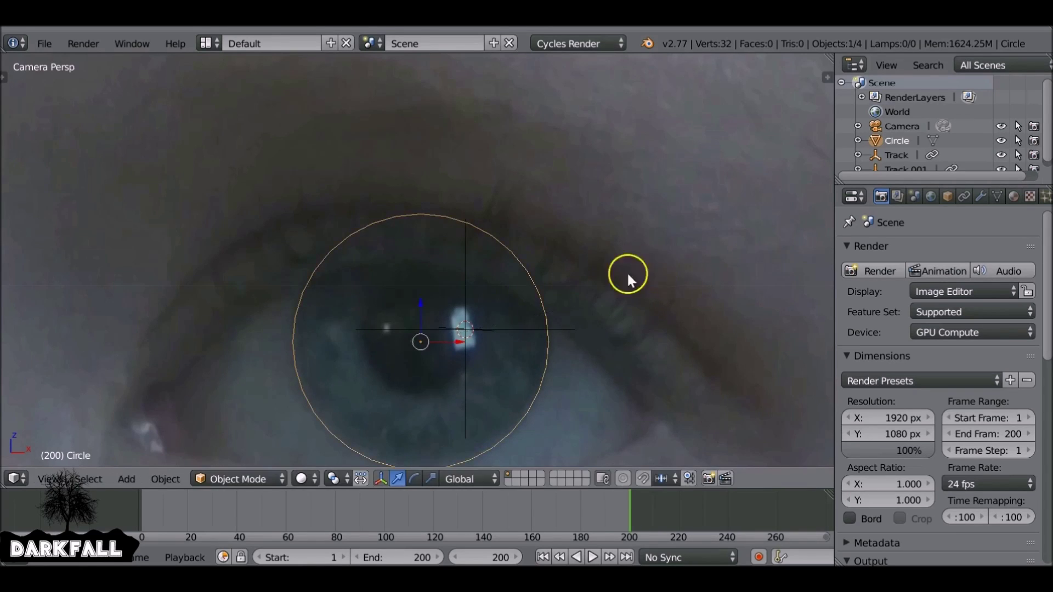
{"action": "scroll", "coordinate": [567, 265], "scroll_direction": "up", "scroll_amount": 2}
{"action": "scroll", "coordinate": [560, 329], "scroll_direction": "up", "scroll_amount": 2}
{"action": "scroll", "coordinate": [518, 314], "scroll_direction": "up", "scroll_amount": 1}
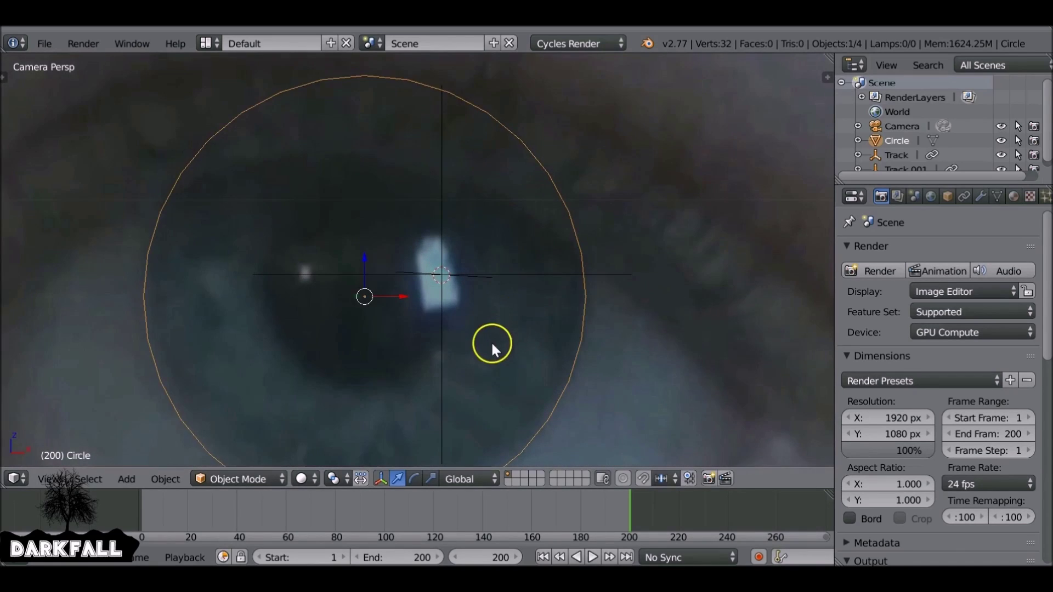
{"action": "middle_click_drag", "start_coordinate": [491, 341], "coordinate": [450, 245], "text": "shift"}
Fine-tune the circle's position and size until it rings the iris, then enter Edit Mode
{"action": "key", "text": "g"}
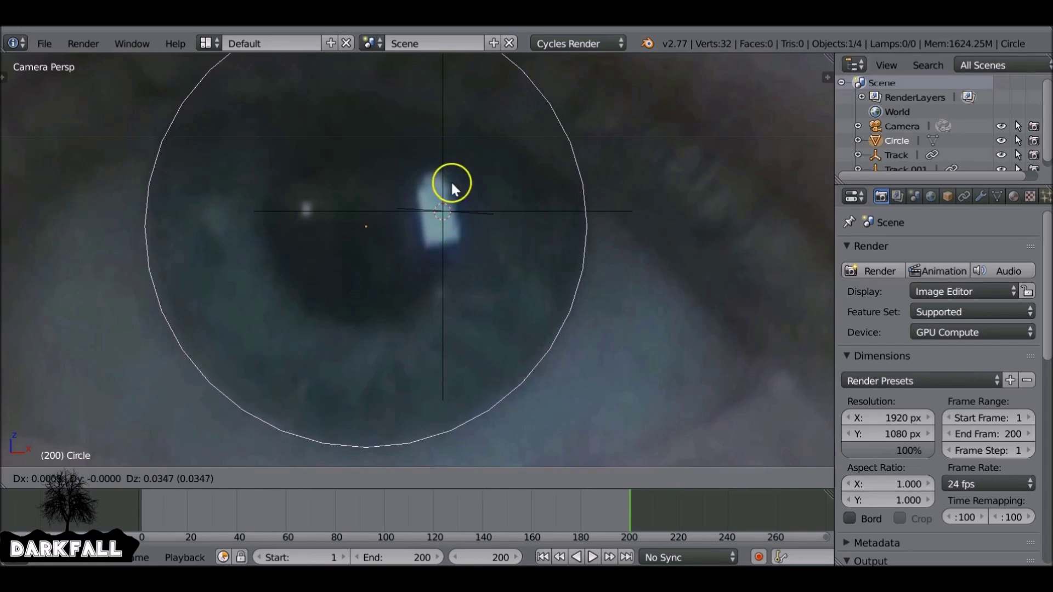
{"action": "left_click", "coordinate": [439, 255]}
{"action": "key", "text": "s"}
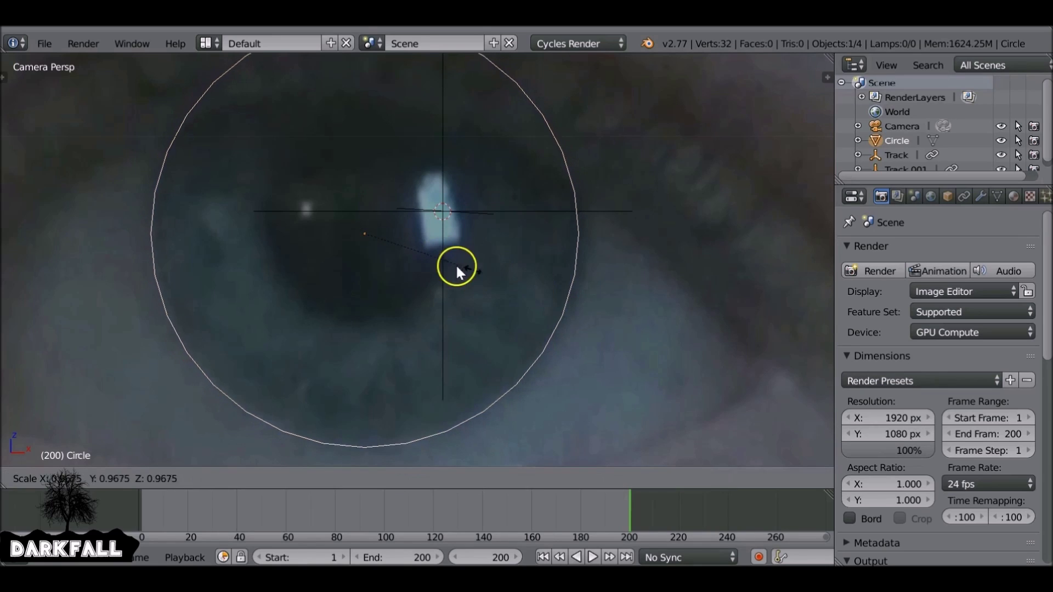
{"action": "left_click", "coordinate": [354, 230]}
{"action": "scroll", "coordinate": [436, 280], "scroll_direction": "down", "scroll_amount": 3}
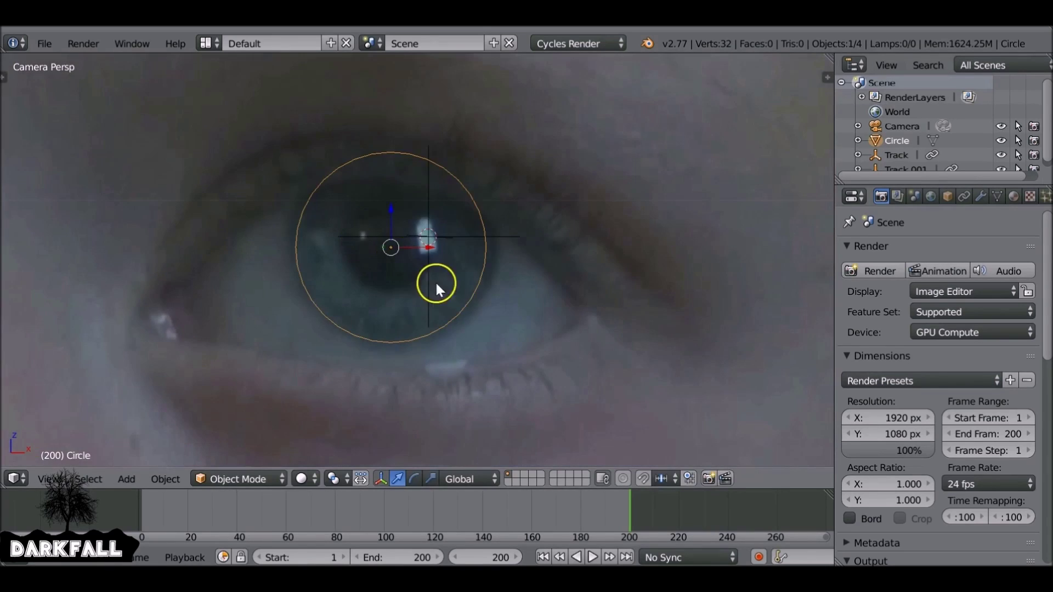
{"action": "scroll", "coordinate": [430, 334], "scroll_direction": "up", "scroll_amount": 5}
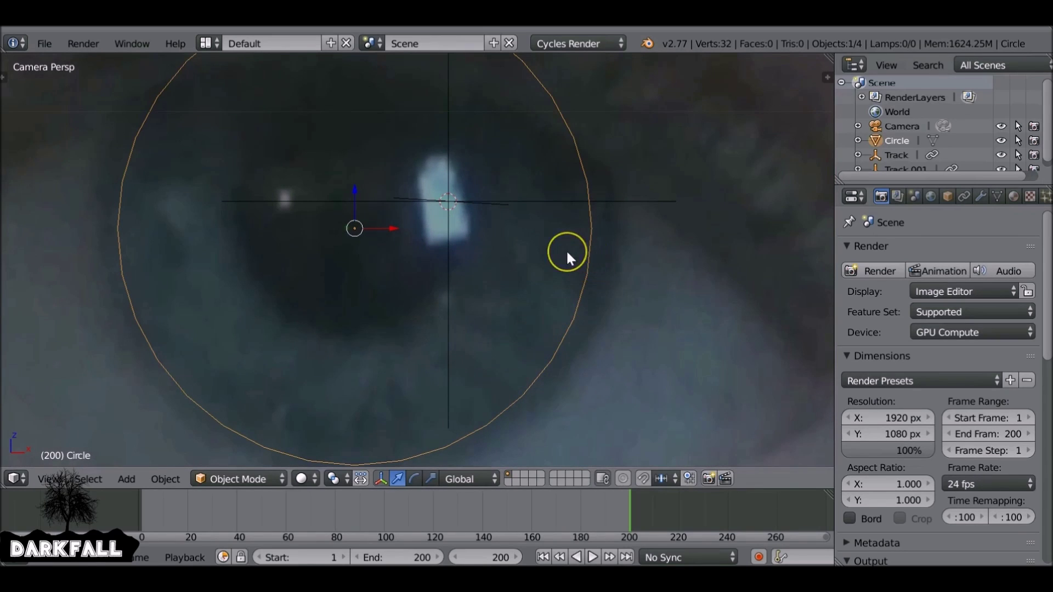
{"action": "key", "text": "s"}
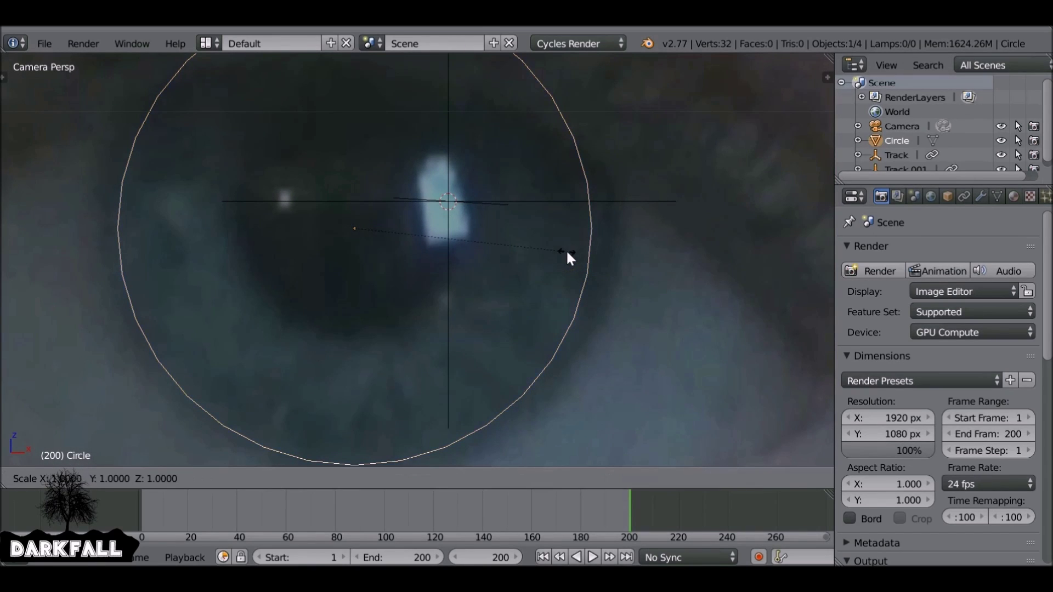
{"action": "left_click", "coordinate": [588, 246]}
{"action": "key", "text": "g"}
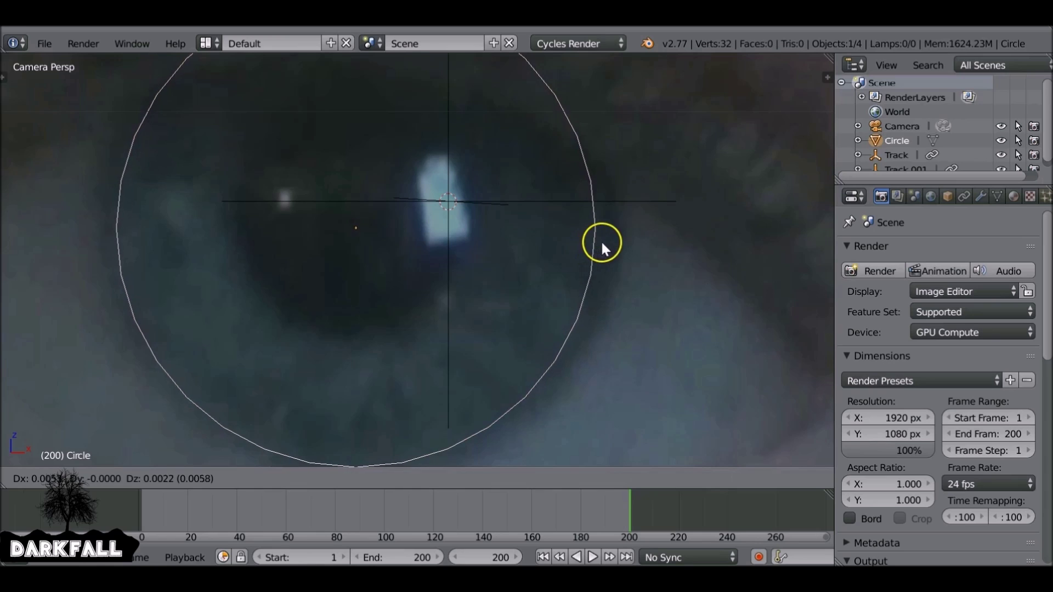
{"action": "left_click", "coordinate": [613, 239]}
{"action": "scroll", "coordinate": [420, 263], "scroll_direction": "down", "scroll_amount": 5}
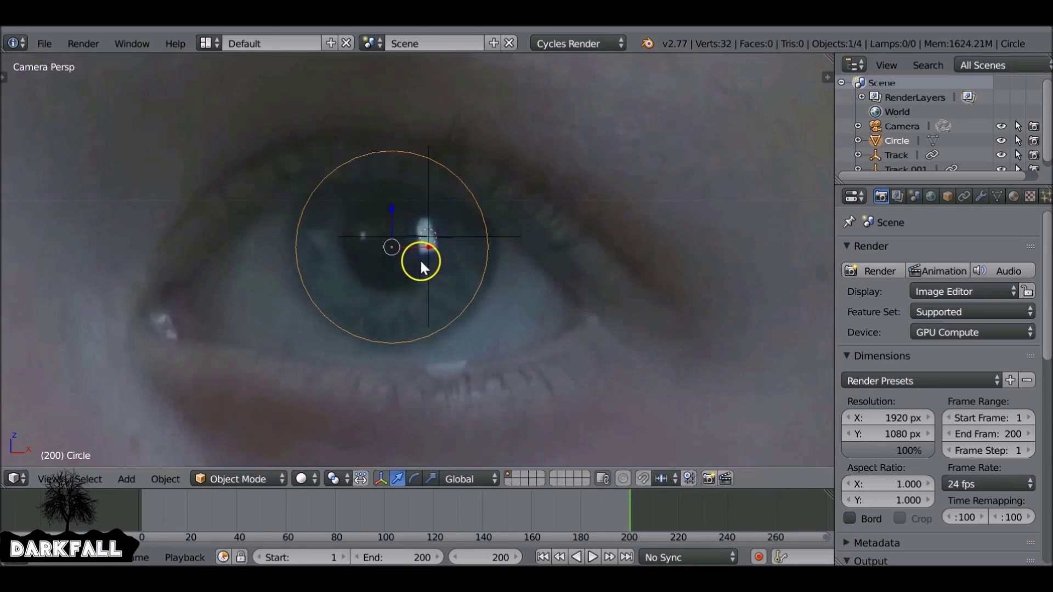
{"action": "scroll", "coordinate": [440, 298], "scroll_direction": "down", "scroll_amount": 2}
{"action": "key", "text": "Tab"}
Fill the circle into a disc by extruding rings inward and merging them at the centre
{"action": "scroll", "coordinate": [432, 294], "scroll_direction": "up", "scroll_amount": 3}
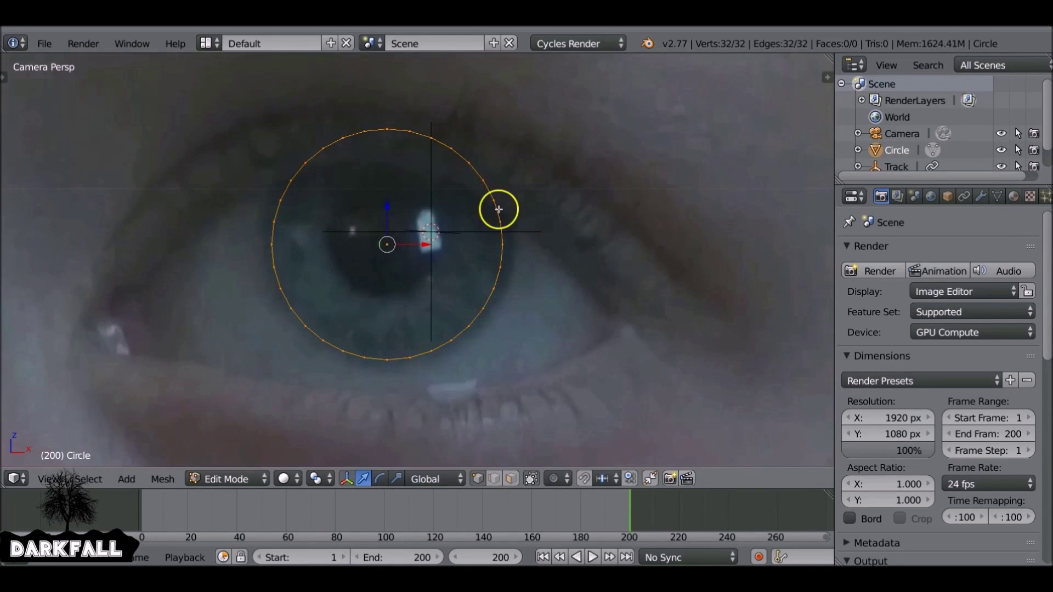
{"action": "key", "text": "s"}
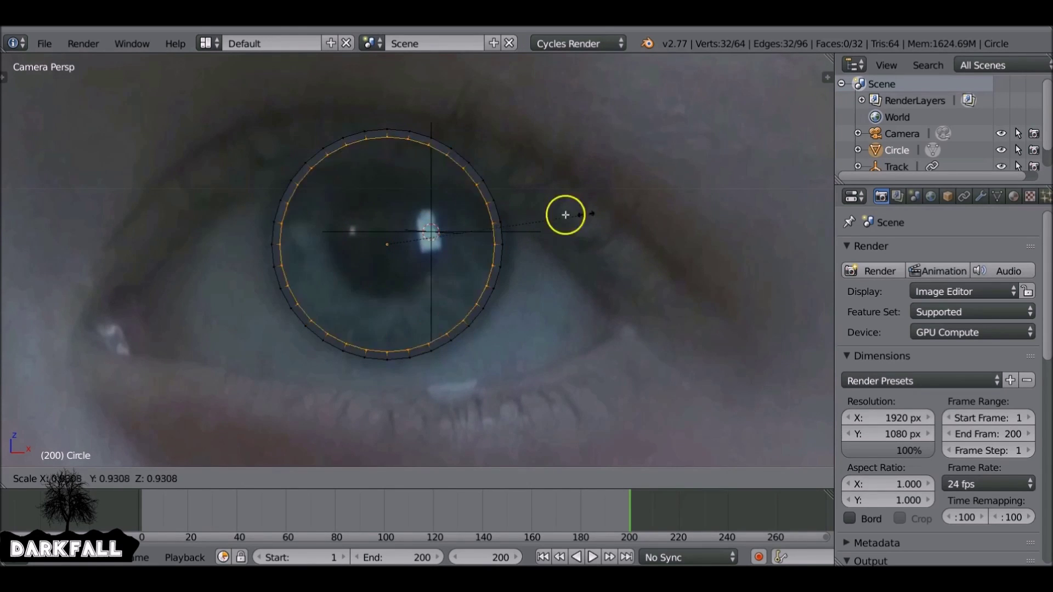
{"action": "left_click", "coordinate": [492, 216]}
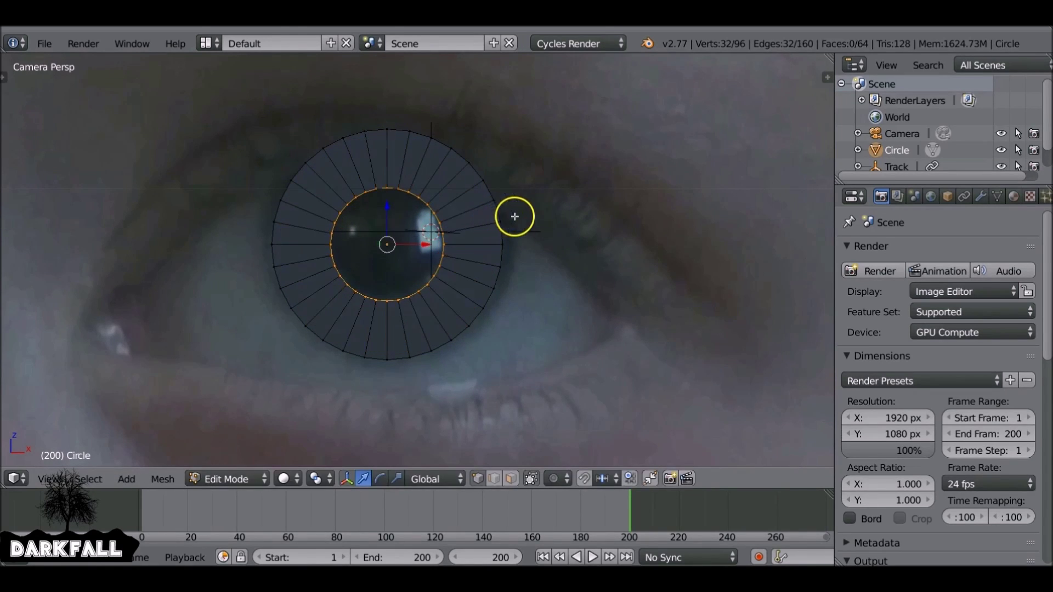
{"action": "key", "text": "e"}
{"action": "key", "text": "s"}
{"action": "left_click", "coordinate": [430, 225]}
{"action": "key", "text": "space"}
{"action": "type", "text": "merge"}
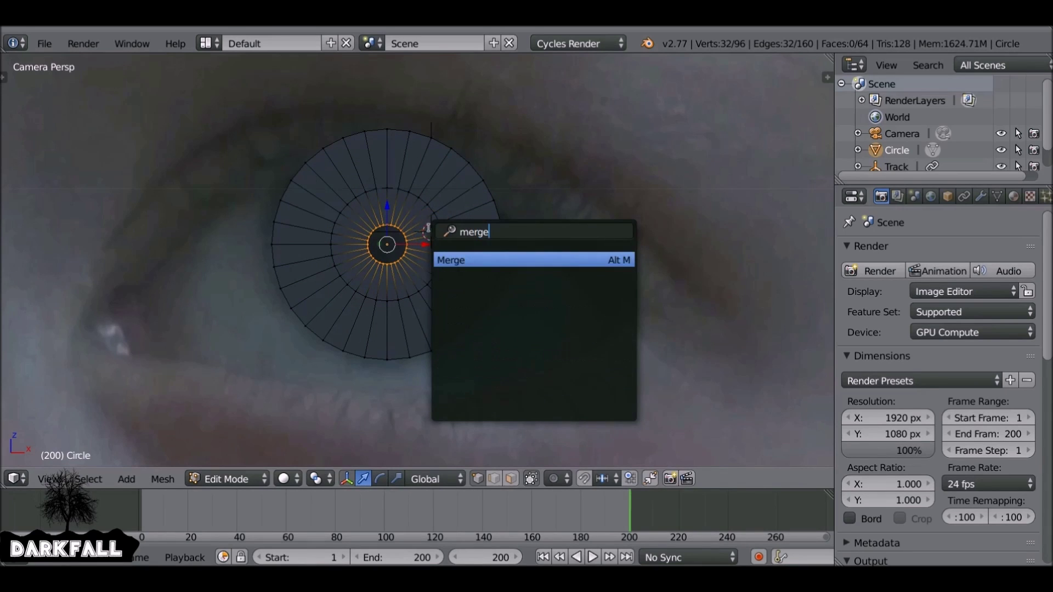
{"action": "key", "text": "Return"}
{"action": "key", "text": "Return"}
{"action": "key", "text": "Tab"}
Give the disc a new material whose Color is an Image Texture of BADROBOT.png
{"action": "scroll", "coordinate": [429, 225], "scroll_direction": "down", "scroll_amount": 3}
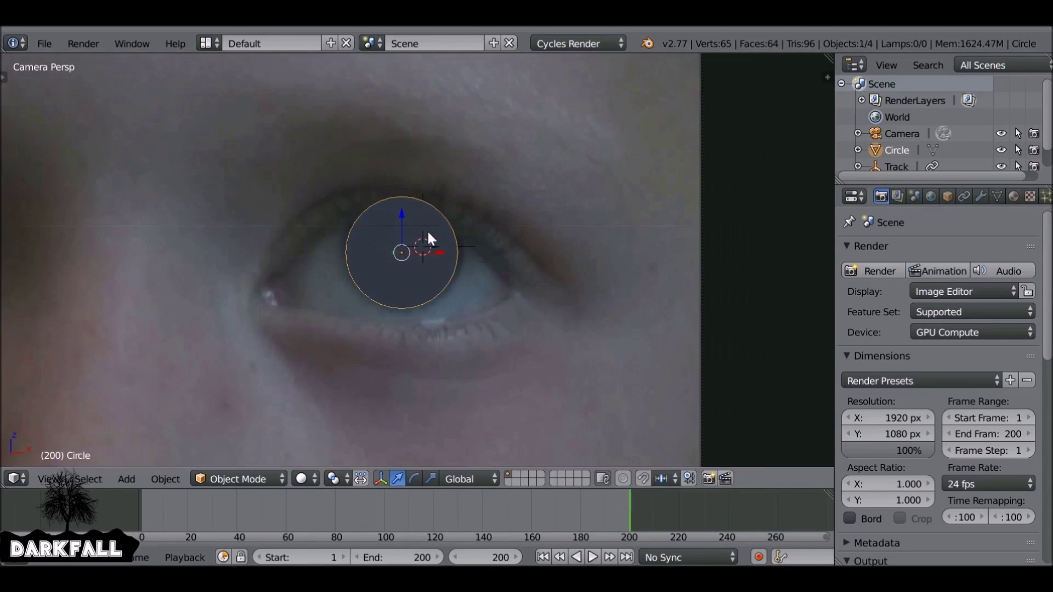
{"action": "scroll", "coordinate": [427, 229], "scroll_direction": "up", "scroll_amount": 2}
{"action": "scroll", "coordinate": [427, 229], "scroll_direction": "up", "scroll_amount": 2}
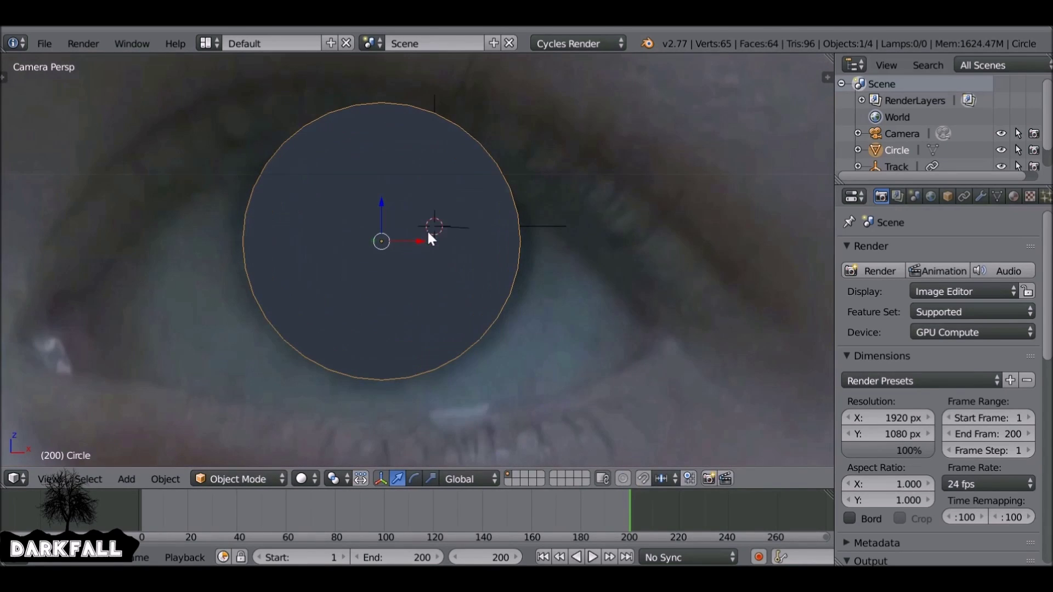
{"action": "scroll", "coordinate": [427, 232], "scroll_direction": "down", "scroll_amount": 3}
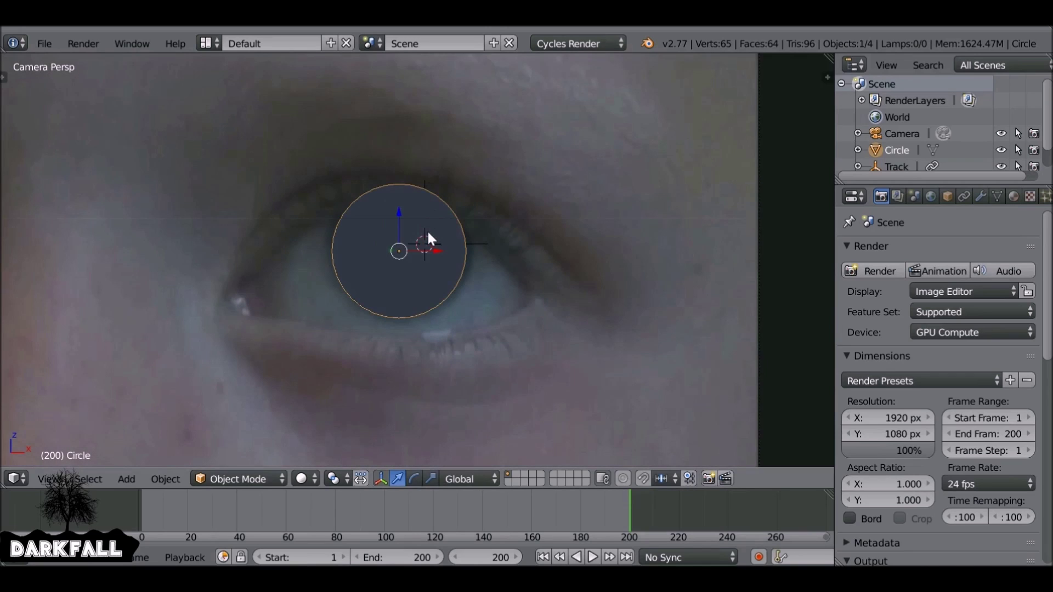
{"action": "left_click", "coordinate": [1014, 196]}
{"action": "left_click", "coordinate": [932, 306]}
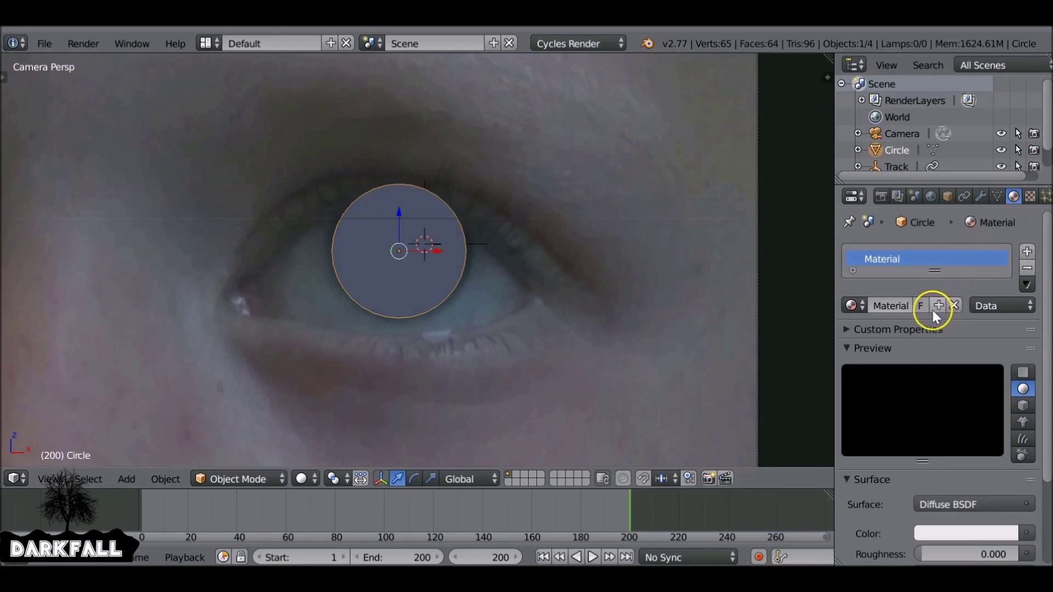
{"action": "left_click", "coordinate": [1025, 533]}
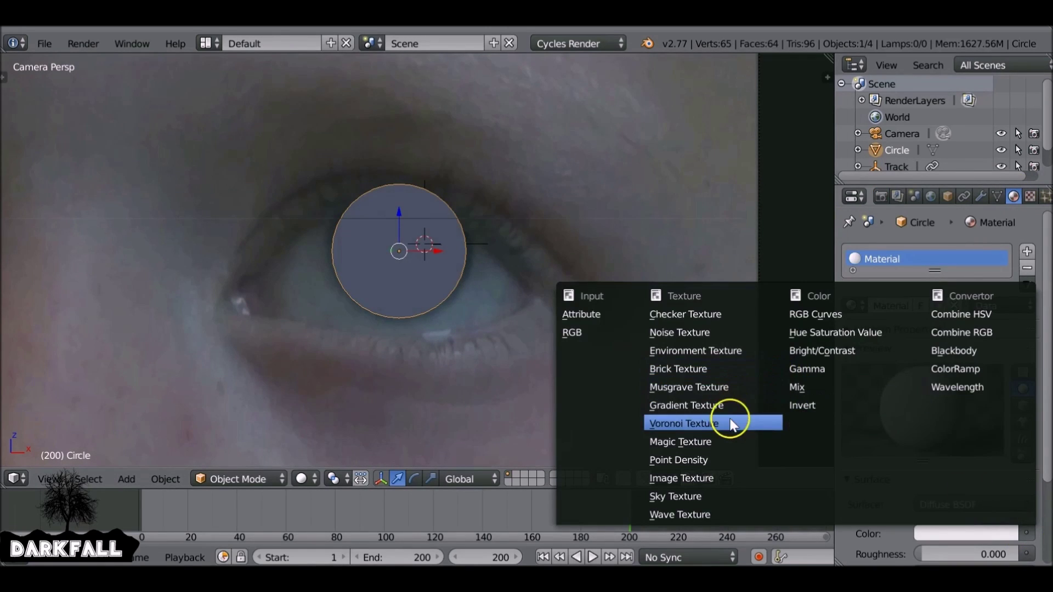
{"action": "left_click", "coordinate": [695, 478]}
{"action": "left_click", "coordinate": [995, 555]}
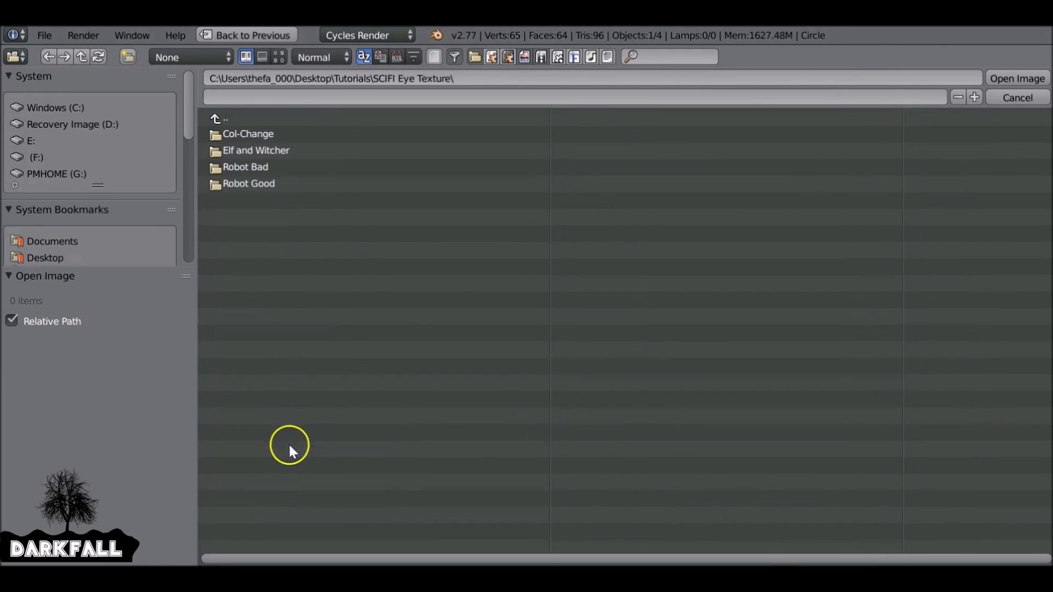
{"action": "double_click", "coordinate": [330, 166]}
{"action": "double_click", "coordinate": [329, 134]}
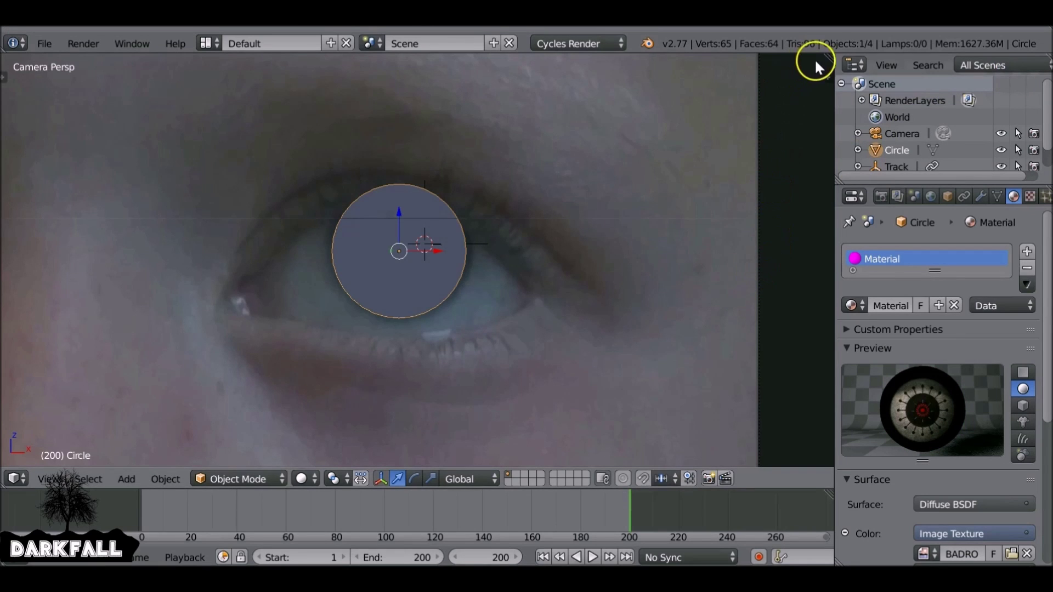
Split off an Image Editor view showing BADROBOT.png
{"action": "left_click_drag", "start_coordinate": [815, 58], "coordinate": [466, 99]}
{"action": "left_click", "coordinate": [482, 479]}
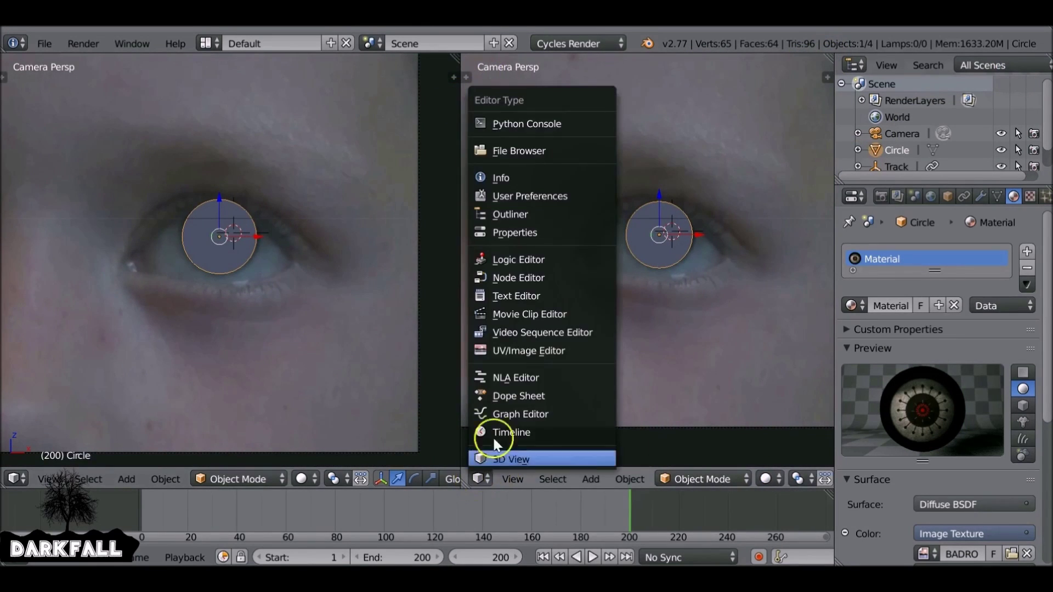
{"action": "left_click", "coordinate": [528, 350]}
{"action": "left_click", "coordinate": [588, 479]}
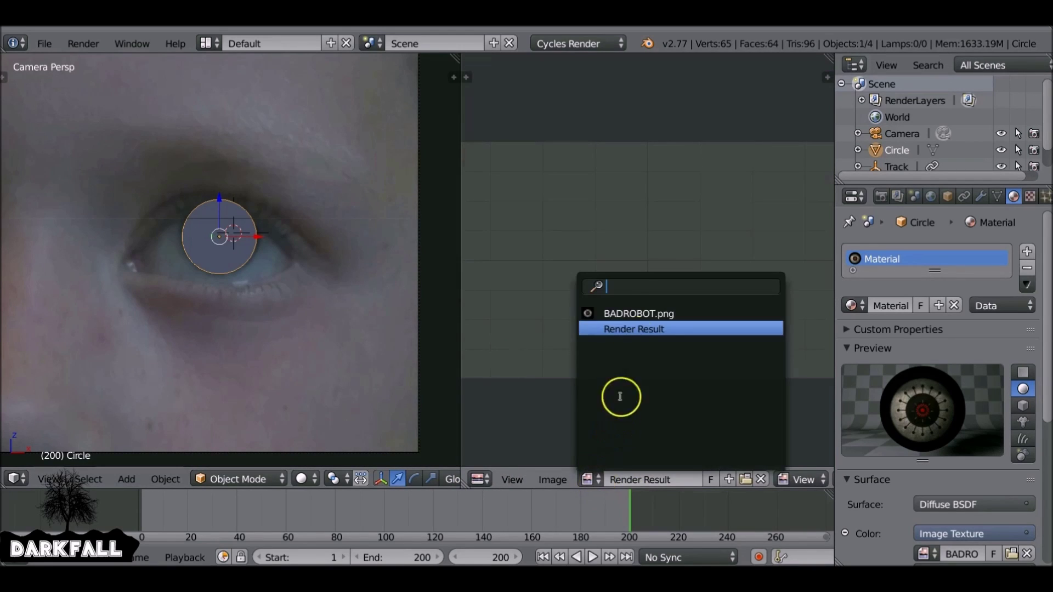
{"action": "left_click", "coordinate": [634, 310]}
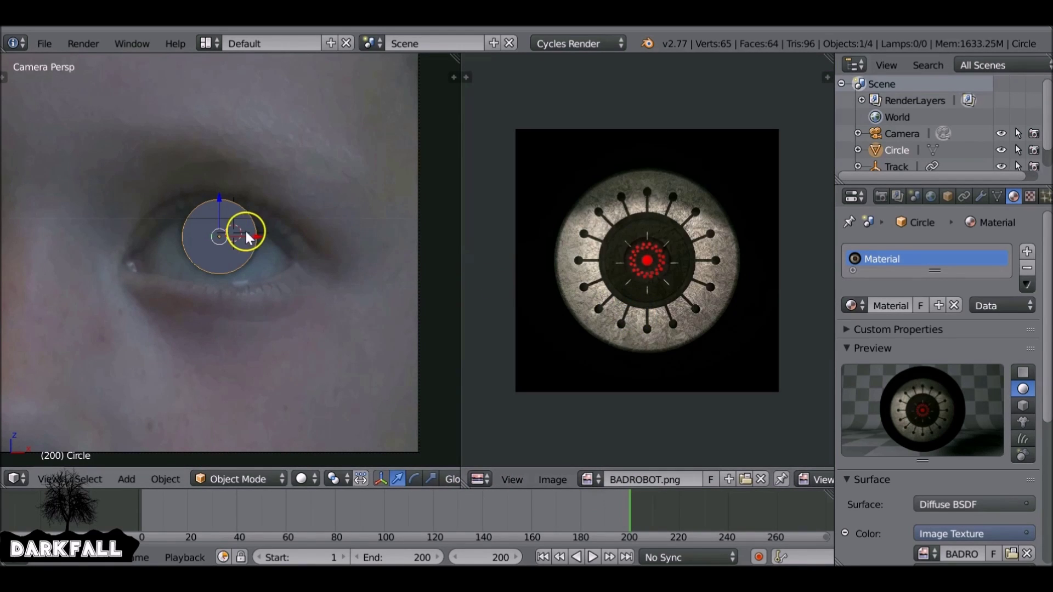
Project the whole disc's UVs from view to bounds and preview it with Texture shading
{"action": "key", "text": "Tab"}
{"action": "scroll", "coordinate": [246, 231], "scroll_direction": "up", "scroll_amount": 3}
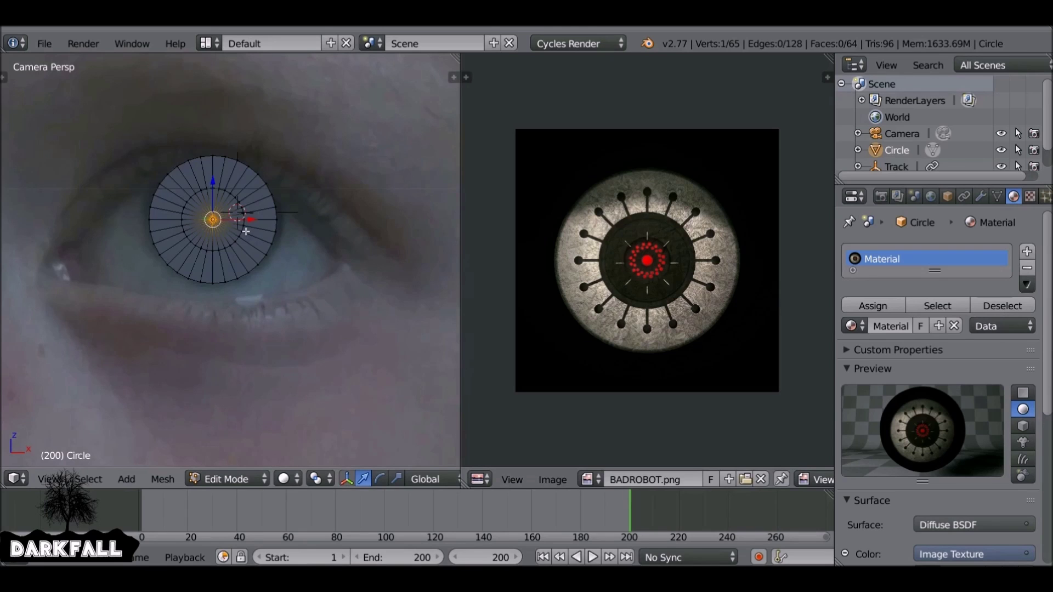
{"action": "key", "text": "a"}
{"action": "key", "text": "u"}
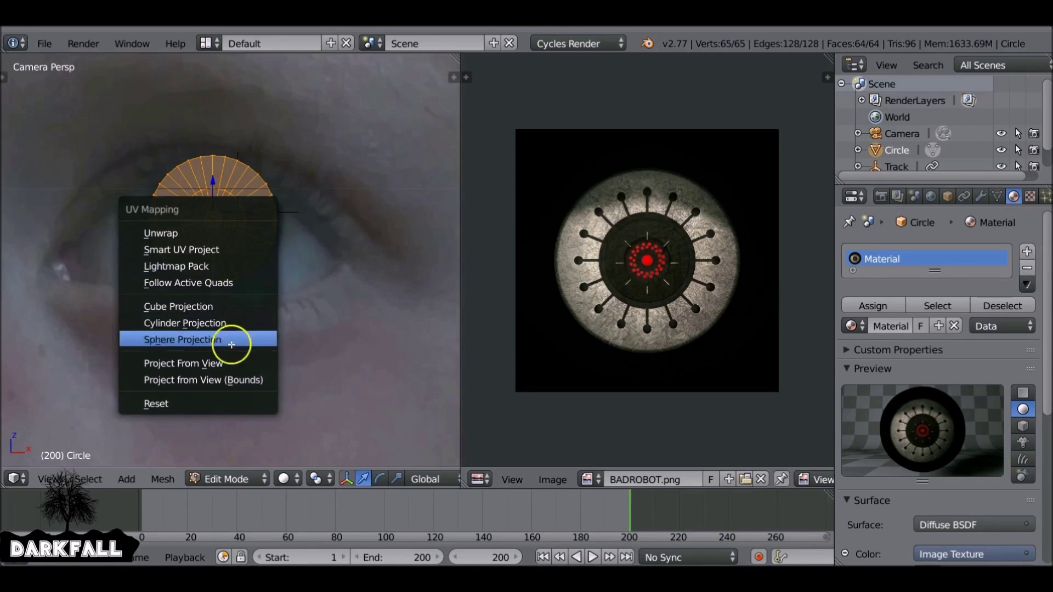
{"action": "left_click", "coordinate": [234, 374]}
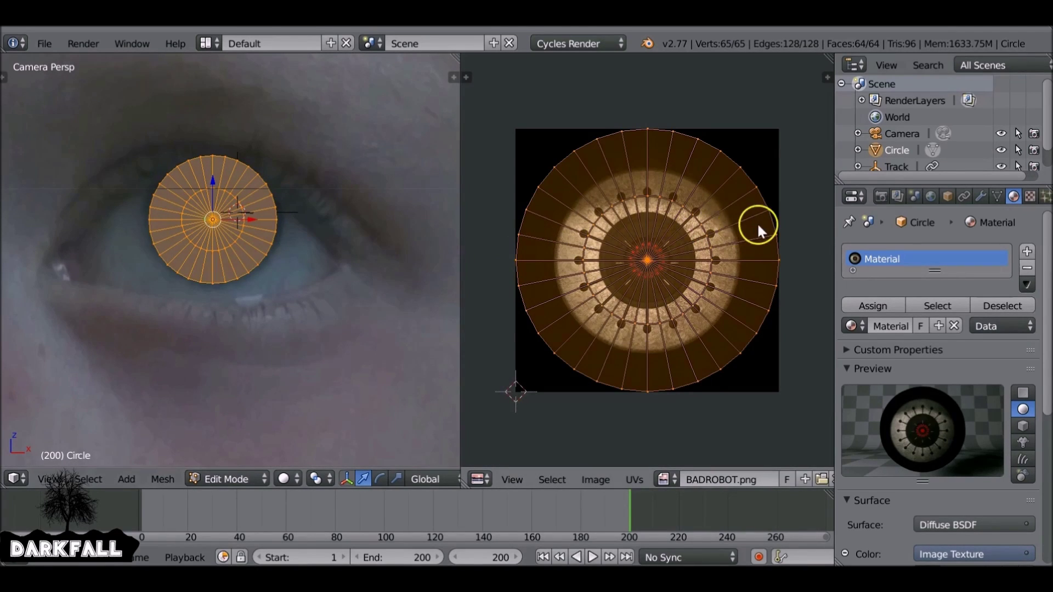
{"action": "left_click", "coordinate": [285, 479]}
{"action": "left_click", "coordinate": [323, 387]}
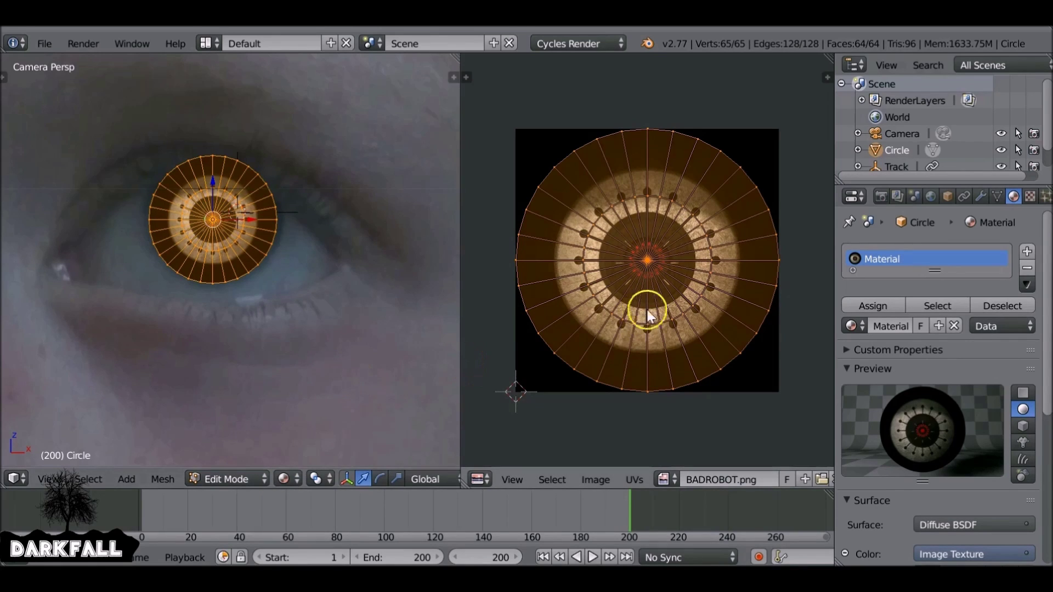
Scale the disc's UVs to fit the robot-eye image
{"action": "scroll", "coordinate": [762, 245], "scroll_direction": "up", "scroll_amount": 4}
{"action": "scroll", "coordinate": [763, 245], "scroll_direction": "down", "scroll_amount": 1}
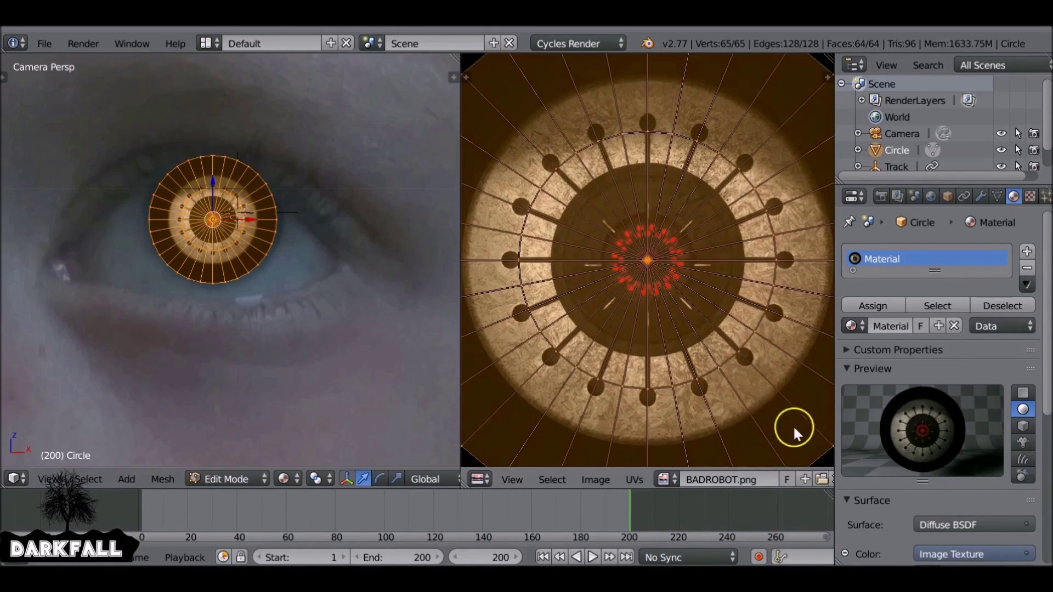
{"action": "key", "text": "s"}
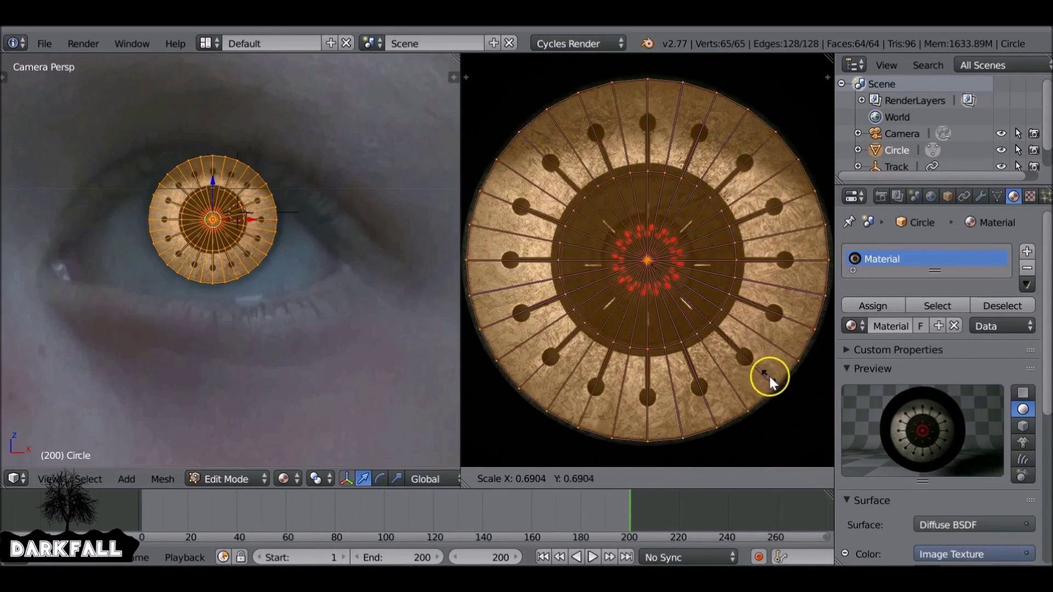
{"action": "left_click", "coordinate": [784, 377]}
Back in Object Mode, scale the disc up to cover the iris
{"action": "key", "text": "Tab"}
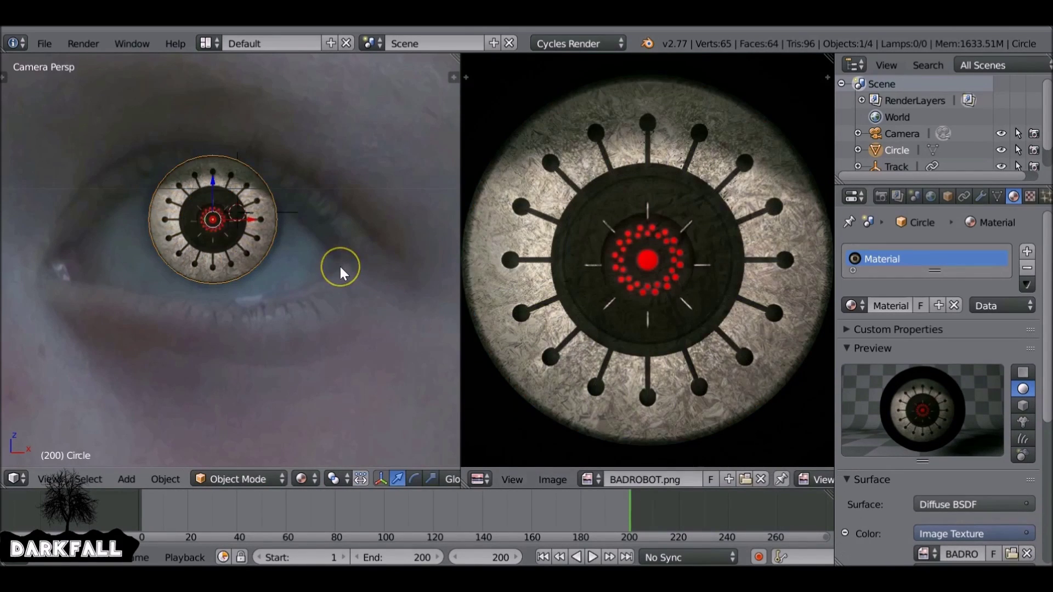
{"action": "scroll", "coordinate": [329, 262], "scroll_direction": "down", "scroll_amount": 2}
{"action": "scroll", "coordinate": [328, 261], "scroll_direction": "down", "scroll_amount": 1}
{"action": "scroll", "coordinate": [301, 263], "scroll_direction": "down", "scroll_amount": 1}
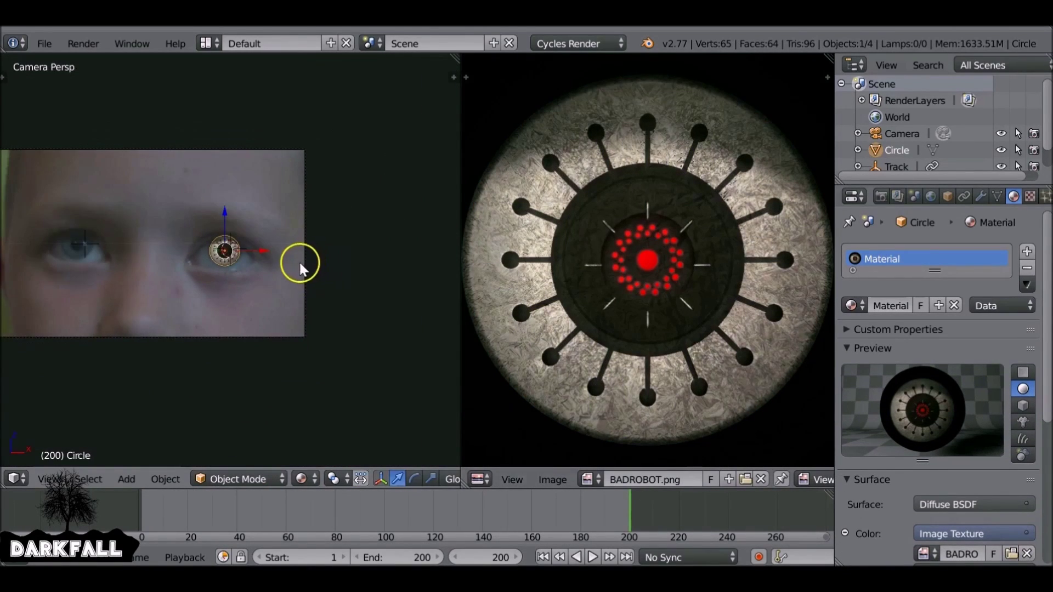
{"action": "scroll", "coordinate": [290, 255], "scroll_direction": "up", "scroll_amount": 2}
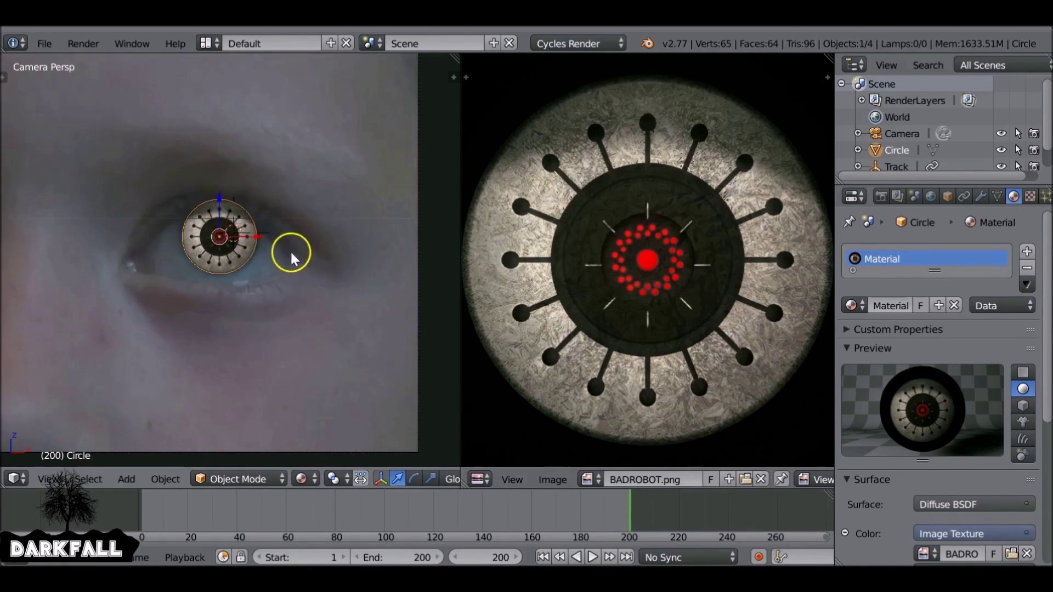
{"action": "scroll", "coordinate": [291, 254], "scroll_direction": "up", "scroll_amount": 2}
{"action": "scroll", "coordinate": [276, 229], "scroll_direction": "up", "scroll_amount": 2}
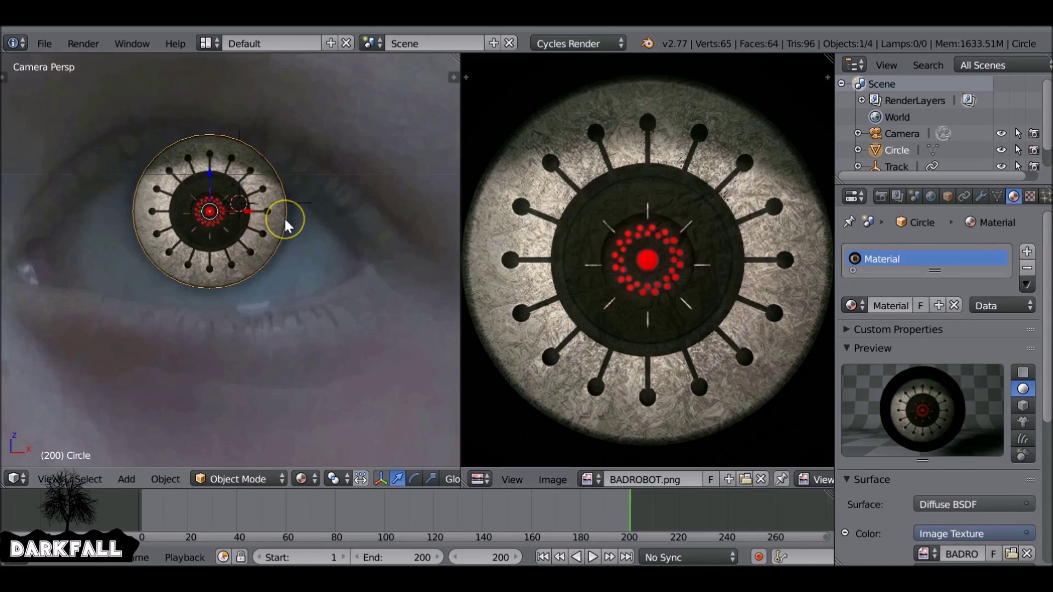
{"action": "key", "text": "s"}
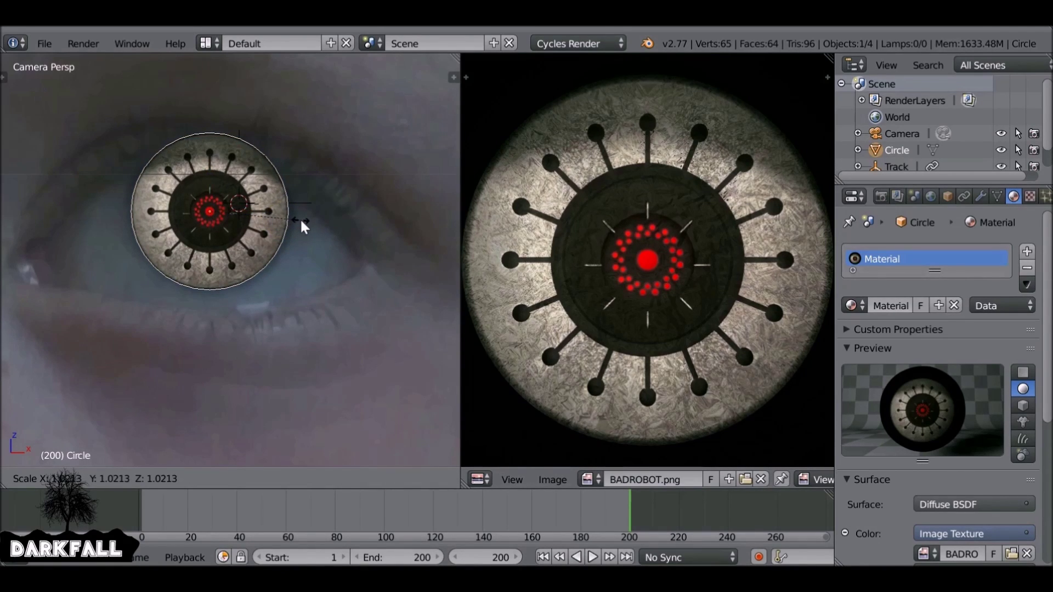
{"action": "left_click", "coordinate": [301, 220]}
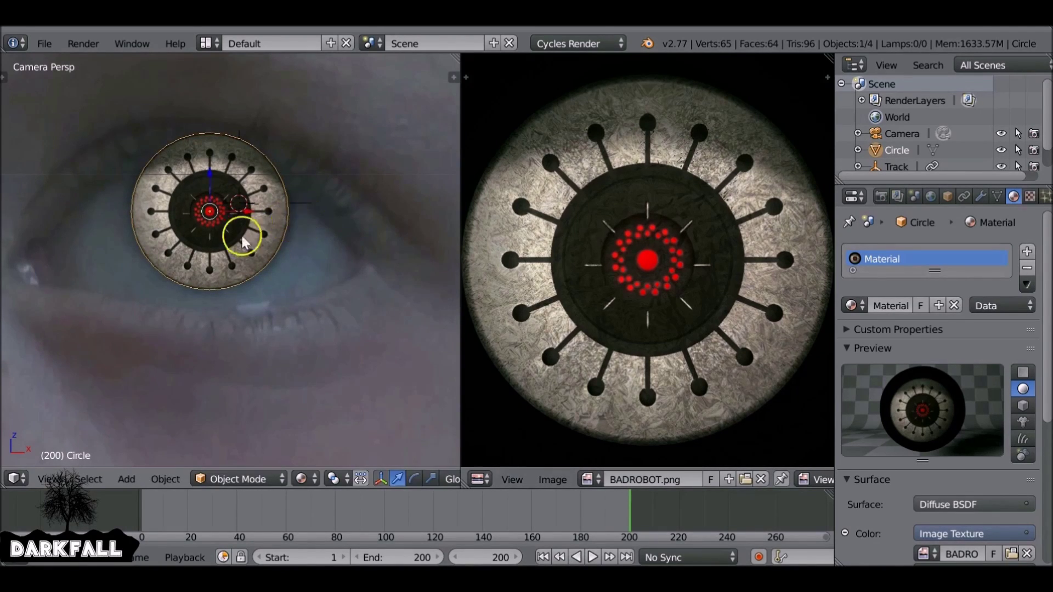
Widen the camera view and switch viewport shading to Solid
{"action": "scroll", "coordinate": [244, 263], "scroll_direction": "down", "scroll_amount": 5}
{"action": "scroll", "coordinate": [245, 287], "scroll_direction": "down", "scroll_amount": 1}
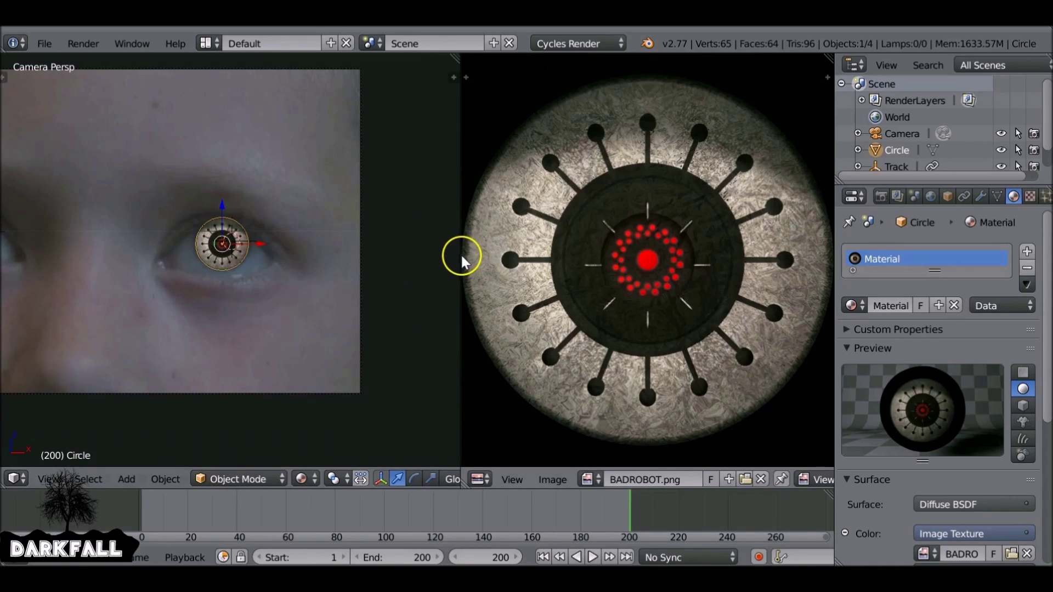
{"action": "left_click_drag", "start_coordinate": [463, 256], "coordinate": [619, 254]}
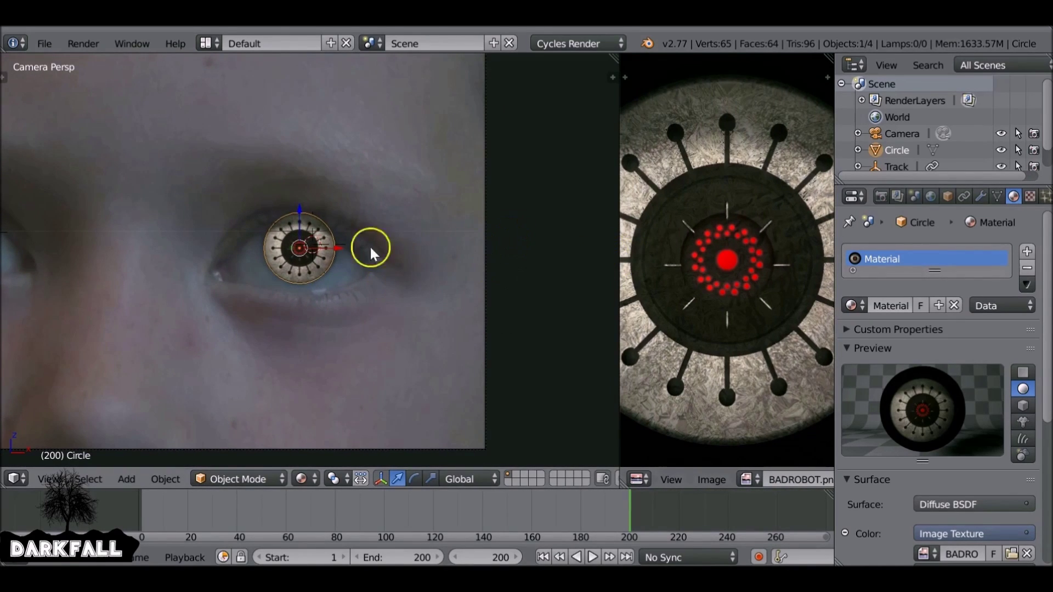
{"action": "scroll", "coordinate": [313, 266], "scroll_direction": "down", "scroll_amount": 1}
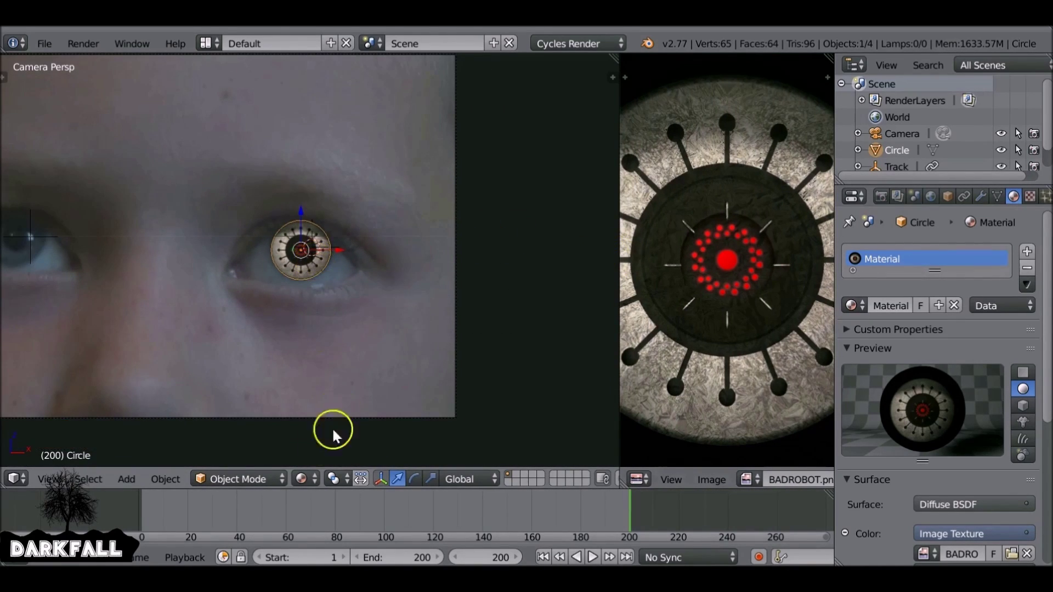
{"action": "left_click", "coordinate": [301, 479]}
{"action": "left_click", "coordinate": [334, 420]}
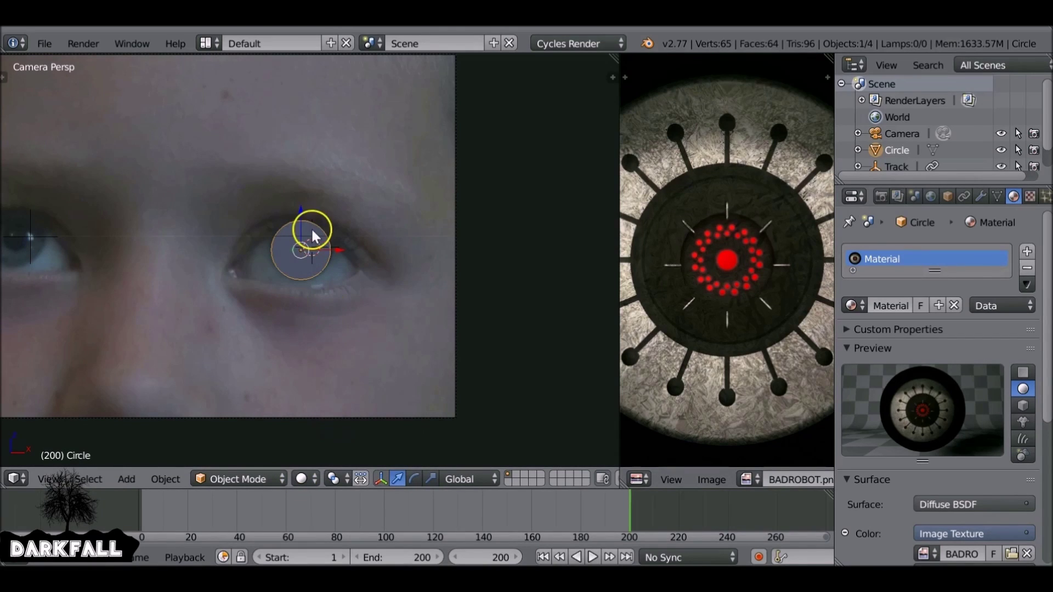
Join the areas to remove the image editor and play back the clip
{"action": "right_click", "coordinate": [619, 247]}
{"action": "left_click", "coordinate": [618, 244]}
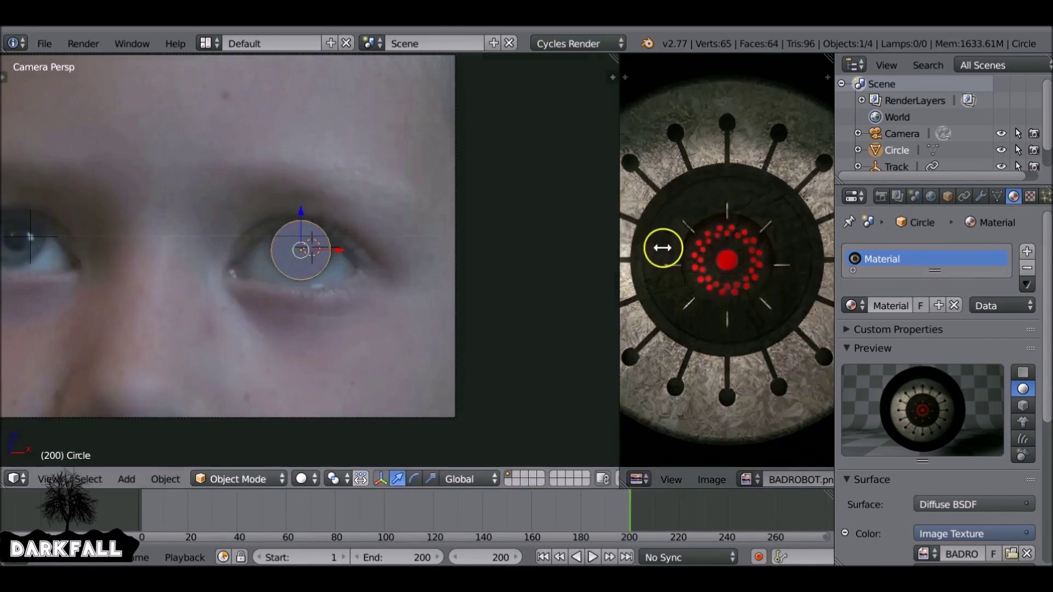
{"action": "left_click", "coordinate": [662, 248]}
{"action": "key", "text": "alt+shift+a"}
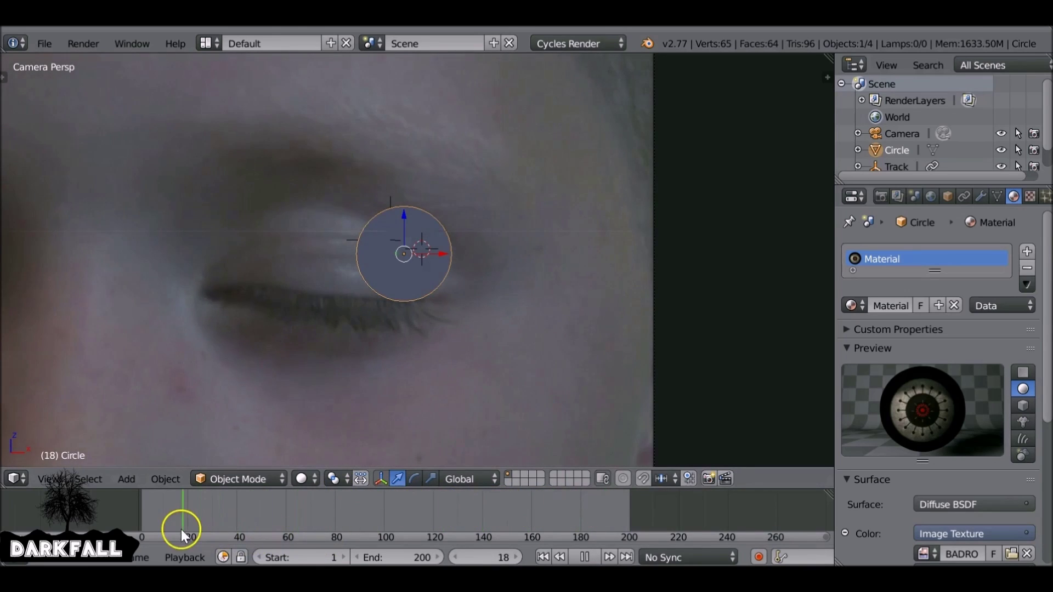
Parent the eye disc to the Track empty as Object, then play and scrub to check tracking
{"action": "left_click", "coordinate": [631, 557]}
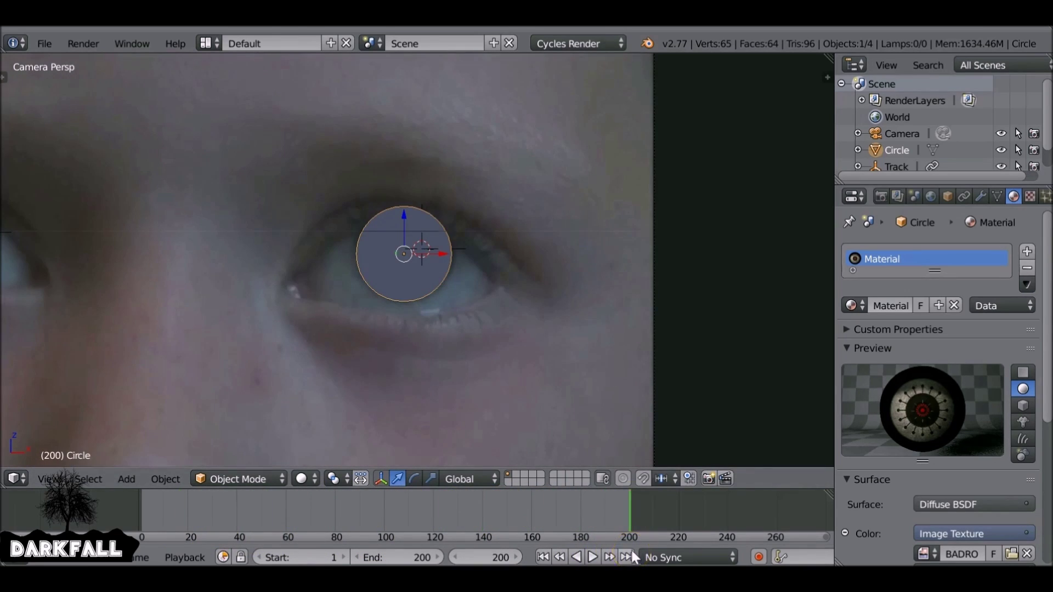
{"action": "left_click", "coordinate": [440, 254]}
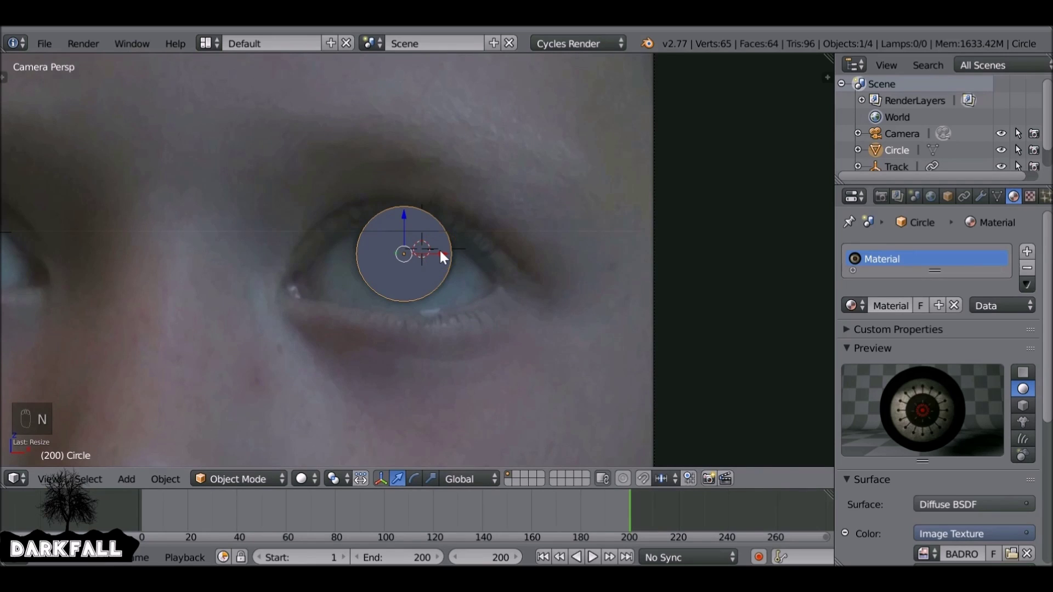
{"action": "right_click", "coordinate": [405, 226], "text": "shift"}
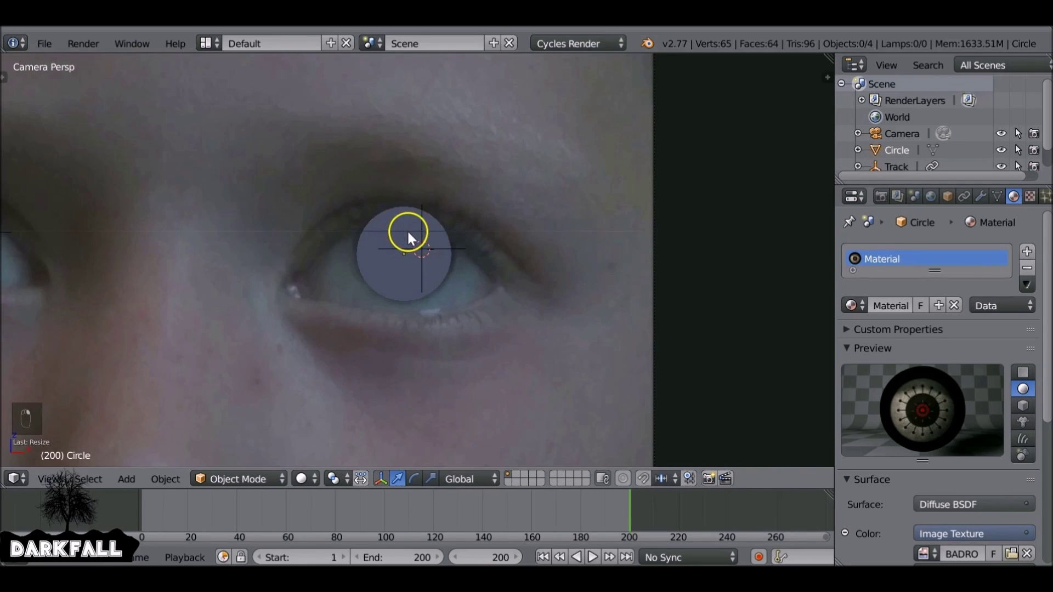
{"action": "right_click", "coordinate": [425, 237]}
{"action": "right_click", "coordinate": [442, 243], "text": "shift"}
{"action": "right_click", "coordinate": [459, 253], "text": "shift"}
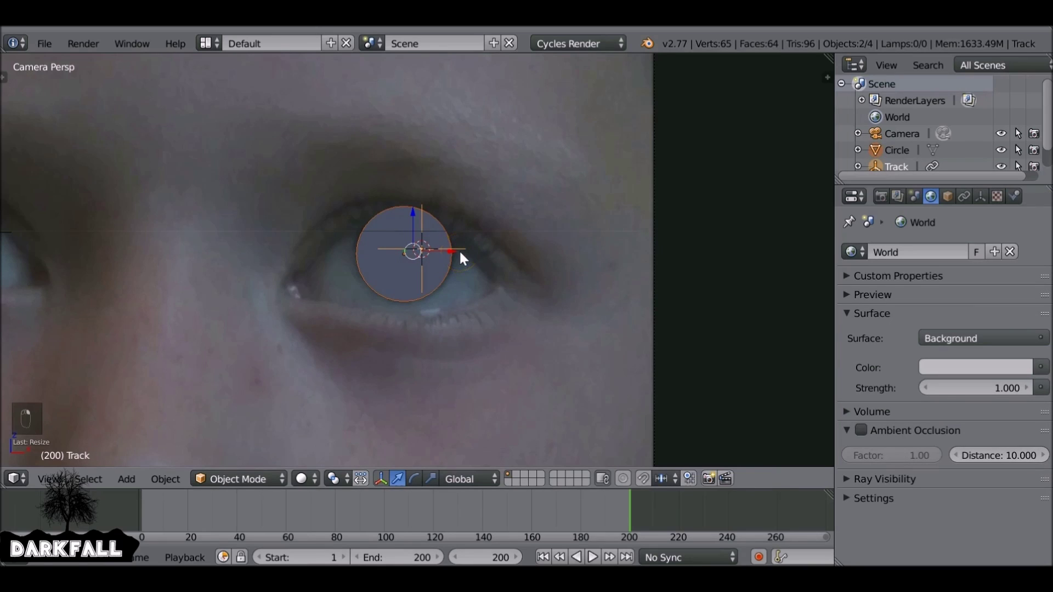
{"action": "key", "text": "ctrl+p"}
{"action": "left_click", "coordinate": [461, 254]}
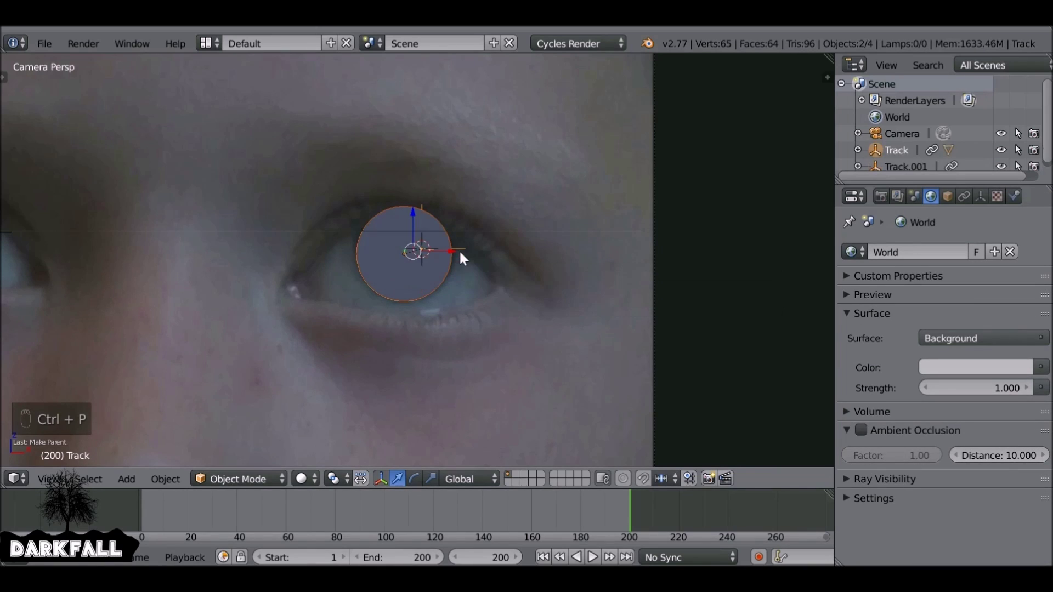
{"action": "key", "text": "shift+alt+a"}
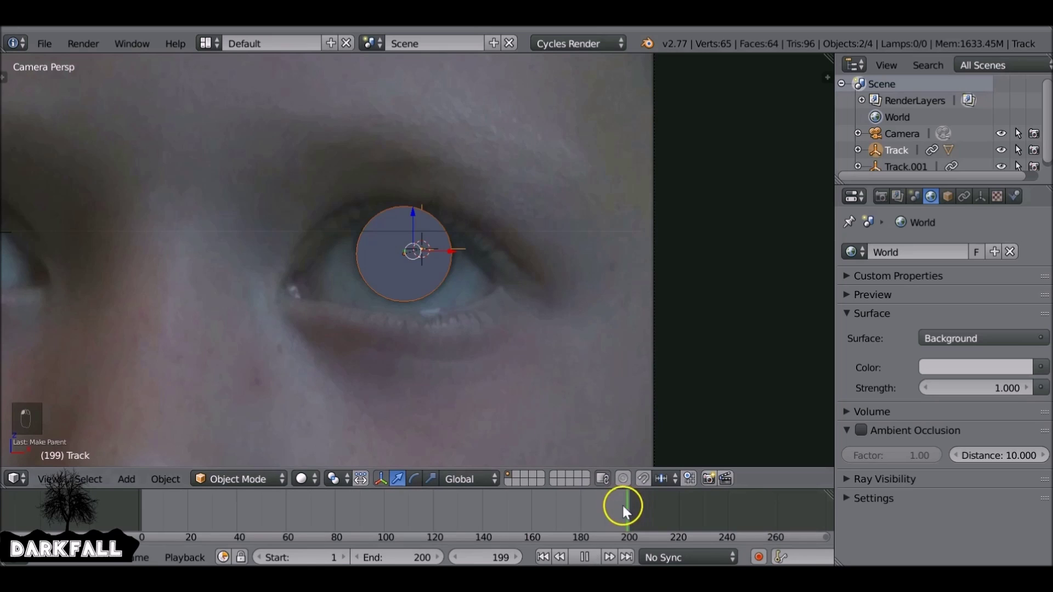
{"action": "left_click_drag", "start_coordinate": [522, 506], "coordinate": [262, 531]}
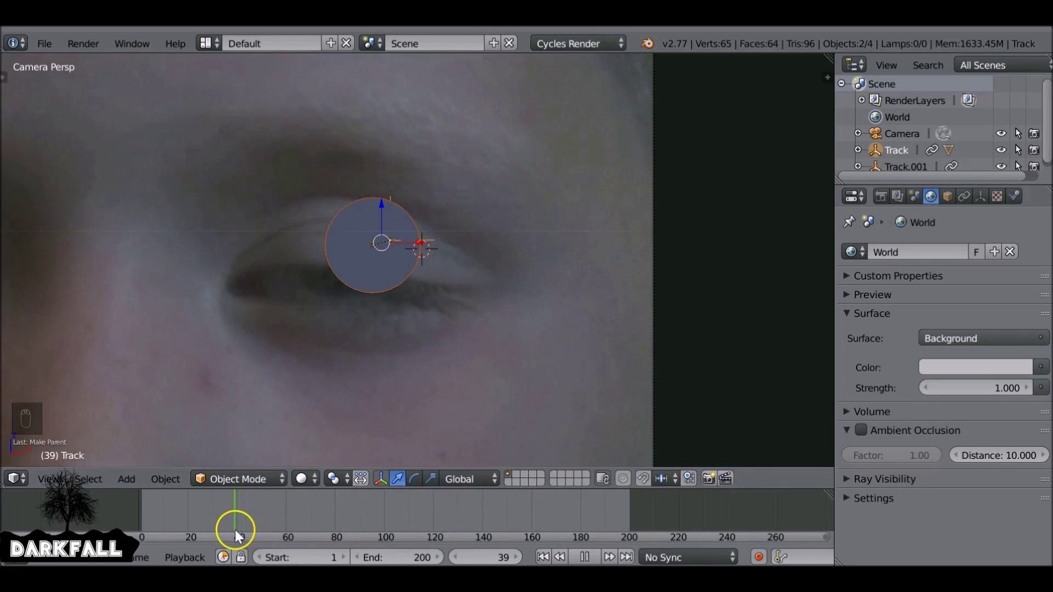
Scrub to around frame 72 in wireframe view and step through frames to inspect the disc
{"action": "mouse_move", "coordinate": [263, 531]}
{"action": "left_mouse_down"}
{"action": "mouse_move", "coordinate": [321, 531]}
{"action": "mouse_move", "coordinate": [289, 533]}
{"action": "left_mouse_up"}
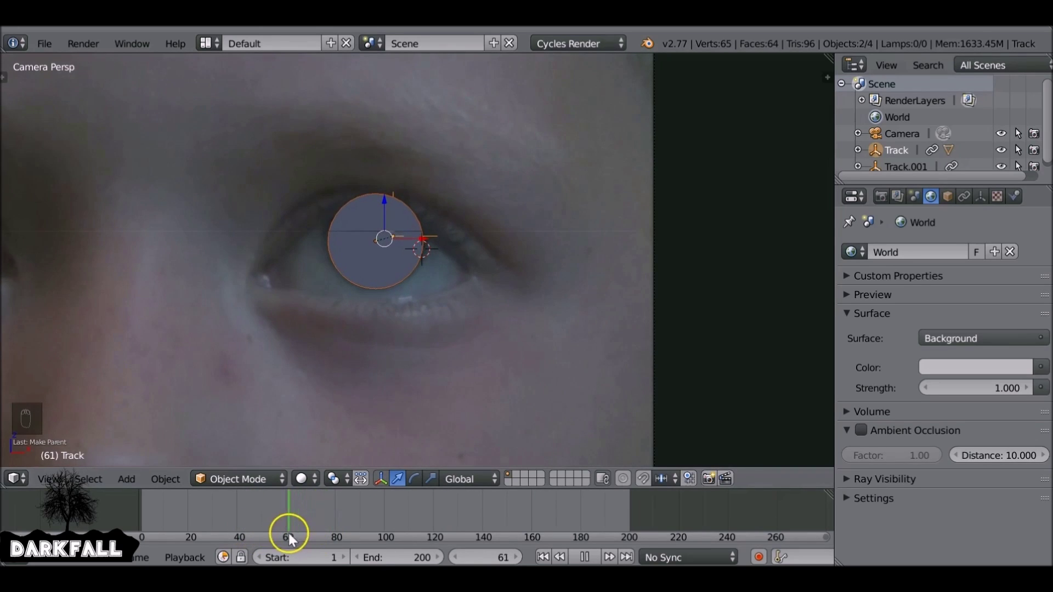
{"action": "key", "text": "z"}
{"action": "scroll", "coordinate": [392, 274], "scroll_direction": "up", "scroll_amount": 2}
{"action": "scroll", "coordinate": [427, 316], "scroll_direction": "up", "scroll_amount": 2}
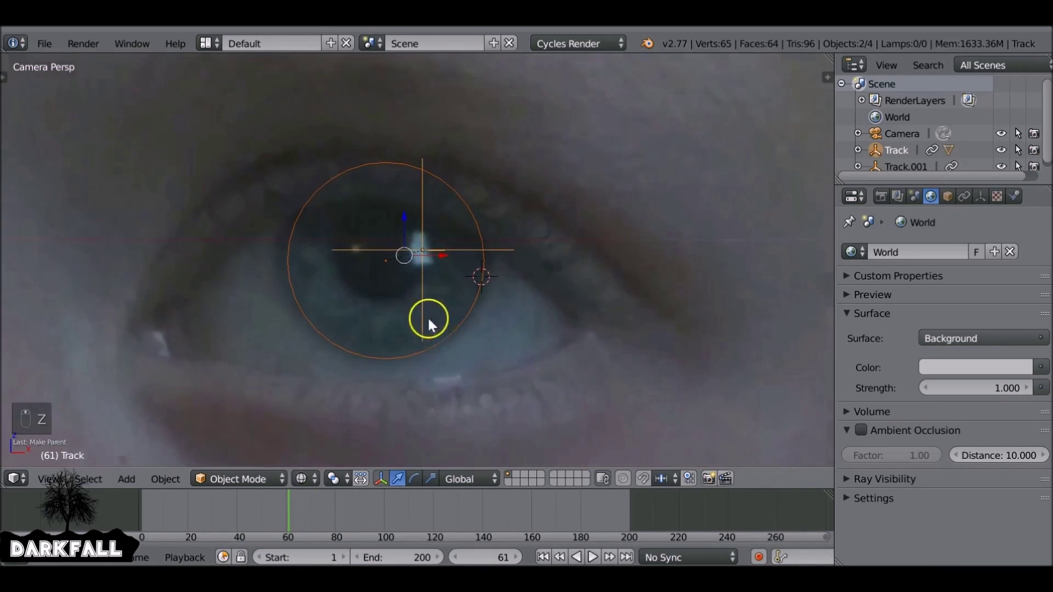
{"action": "scroll", "coordinate": [450, 335], "scroll_direction": "up", "scroll_amount": 2}
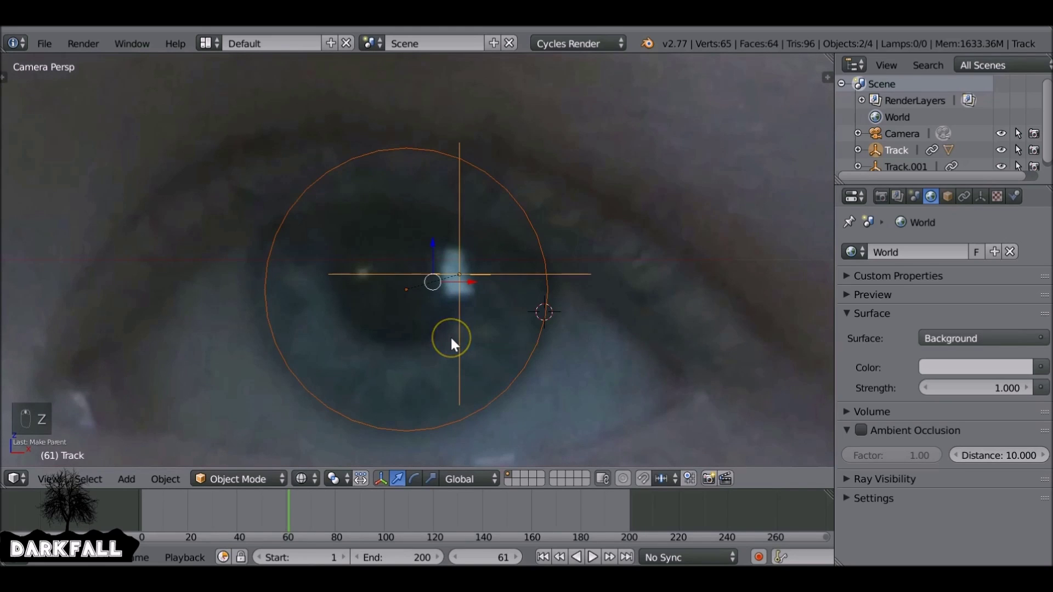
{"action": "key", "text": "Left"}
{"action": "key", "text": "Left"}
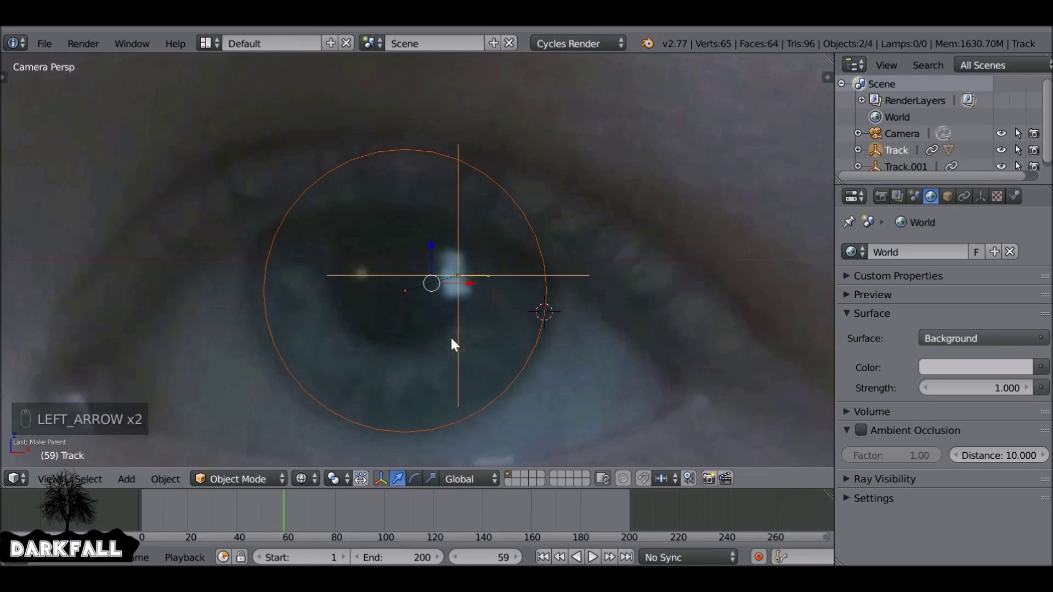
{"action": "key", "text": "Left"}
{"action": "key", "text": "Right"}
{"action": "key", "text": "Right"}
{"action": "key", "text": "Right"}
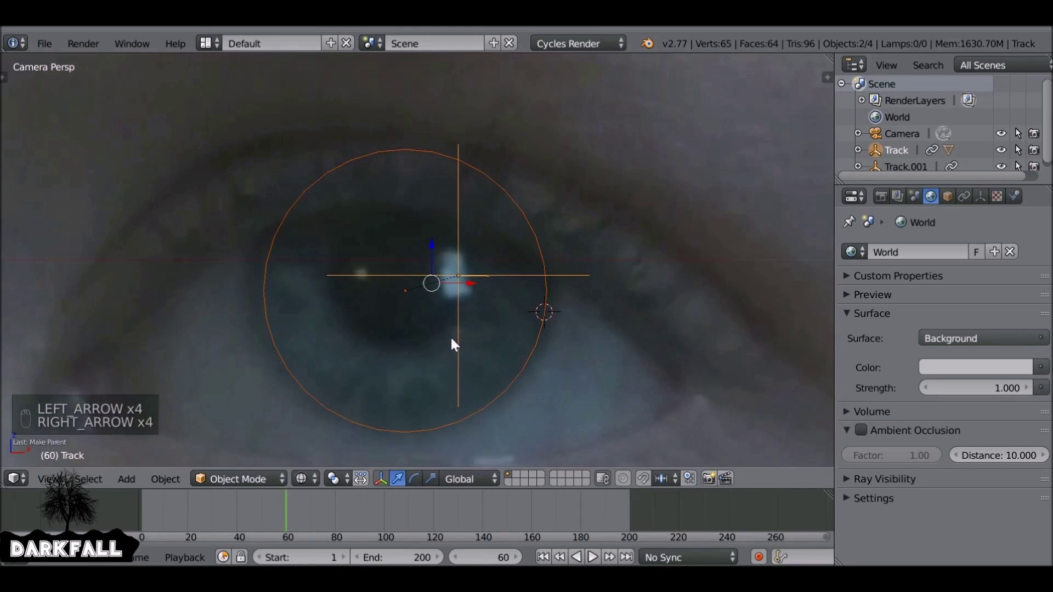
{"action": "key", "text": "Right"}
{"action": "key", "text": "Right"}
{"action": "key", "text": "Right"}
{"action": "key", "text": "Right"}
{"action": "key", "text": "Right"}
{"action": "key", "text": "Right"}
{"action": "key", "text": "Right"}
{"action": "key", "text": "Right"}
{"action": "key", "text": "Right"}
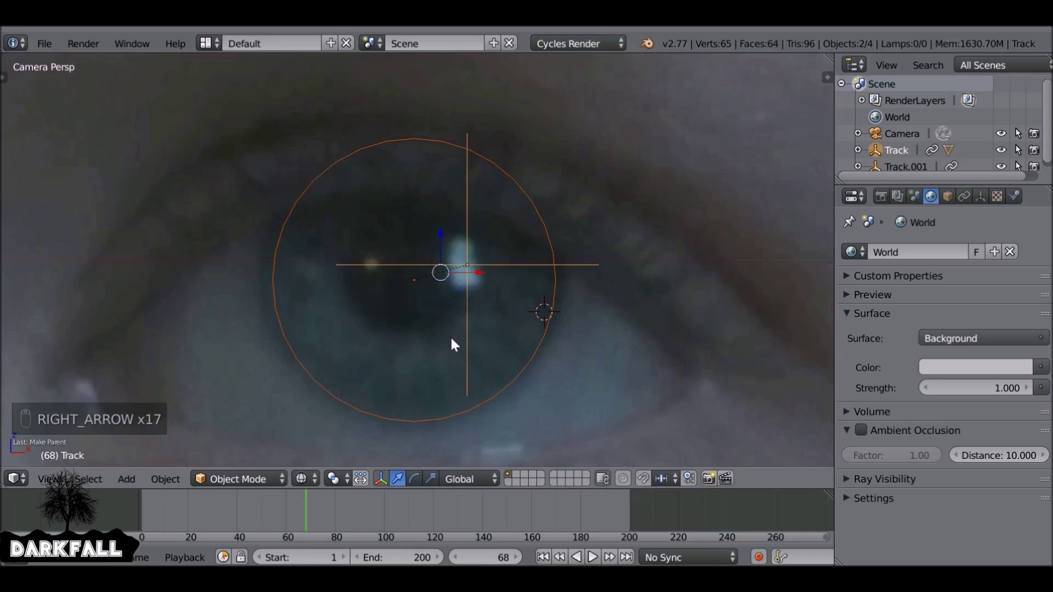
Turn on automatic keyframing and select the eye disc
{"action": "left_click", "coordinate": [758, 557]}
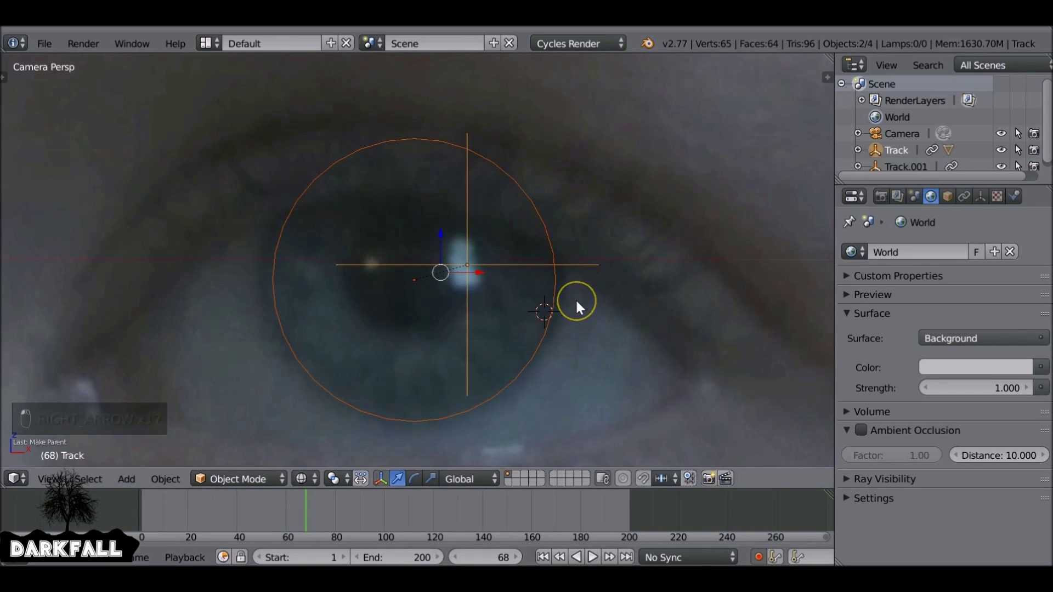
{"action": "right_click", "coordinate": [525, 207]}
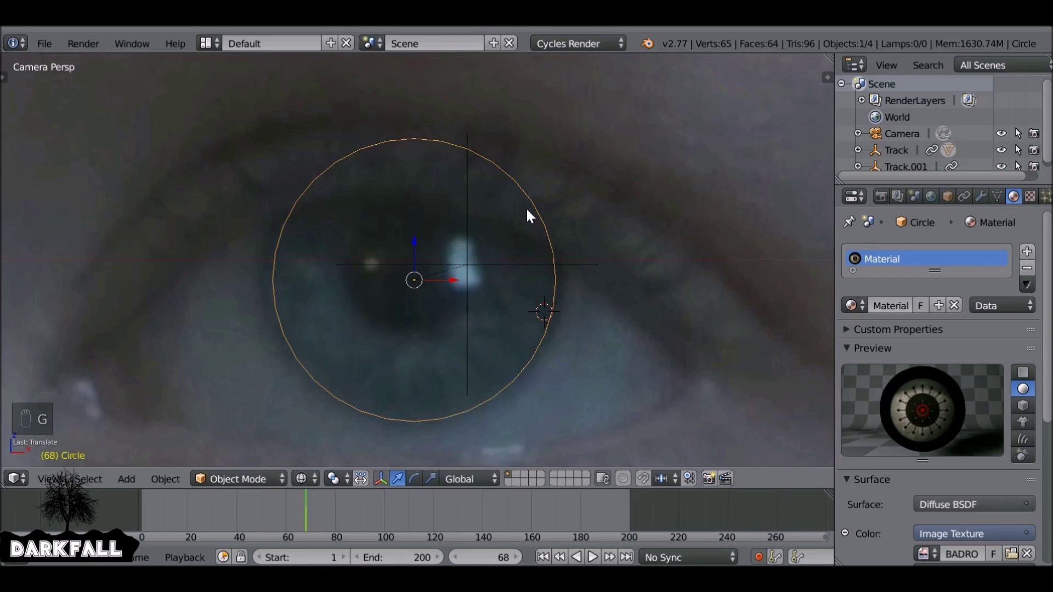
{"action": "key", "text": "Left"}
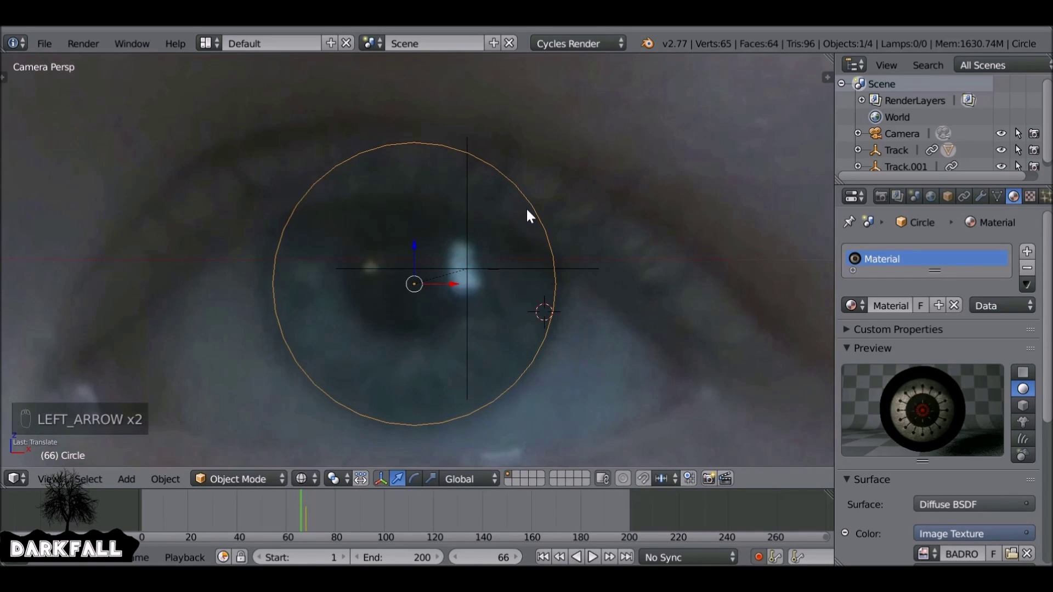
{"action": "key", "text": "Right"}
{"action": "key", "text": "Left"}
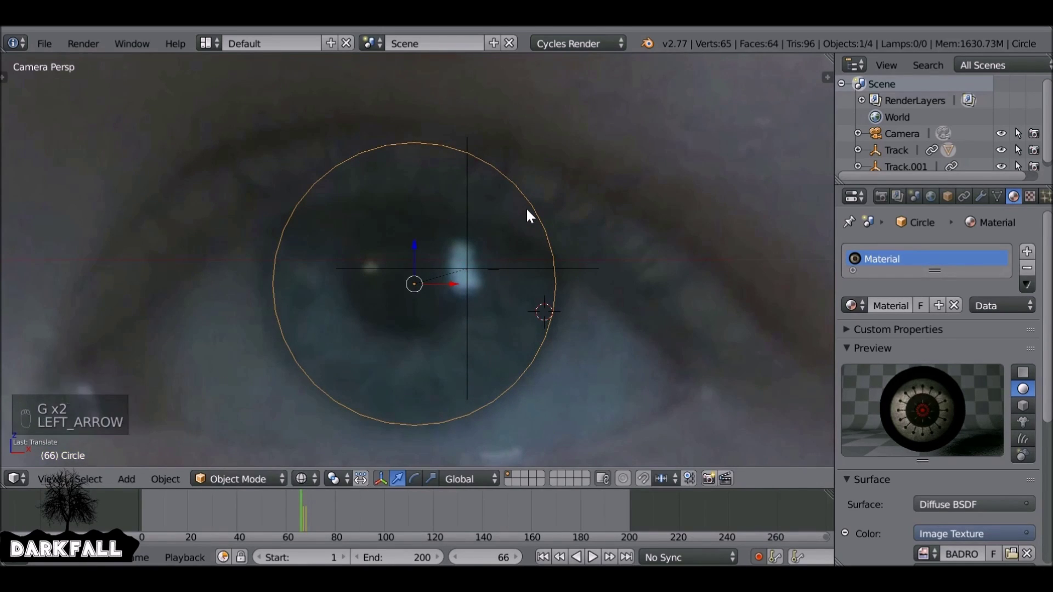
Nudge the disc back onto the pupil on each of the first frames stepping backward
{"action": "key", "text": "g"}
{"action": "key", "text": "Left"}
{"action": "key", "text": "g"}
{"action": "key", "text": "Left"}
{"action": "key", "text": "g"}
{"action": "key", "text": "Left"}
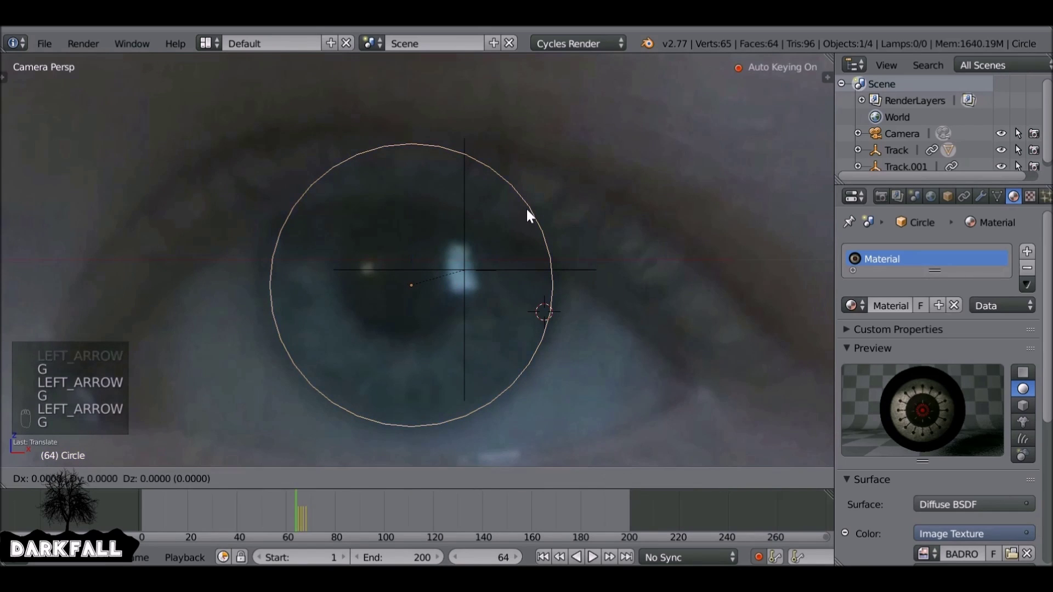
{"action": "key", "text": "g"}
{"action": "key", "text": "Left"}
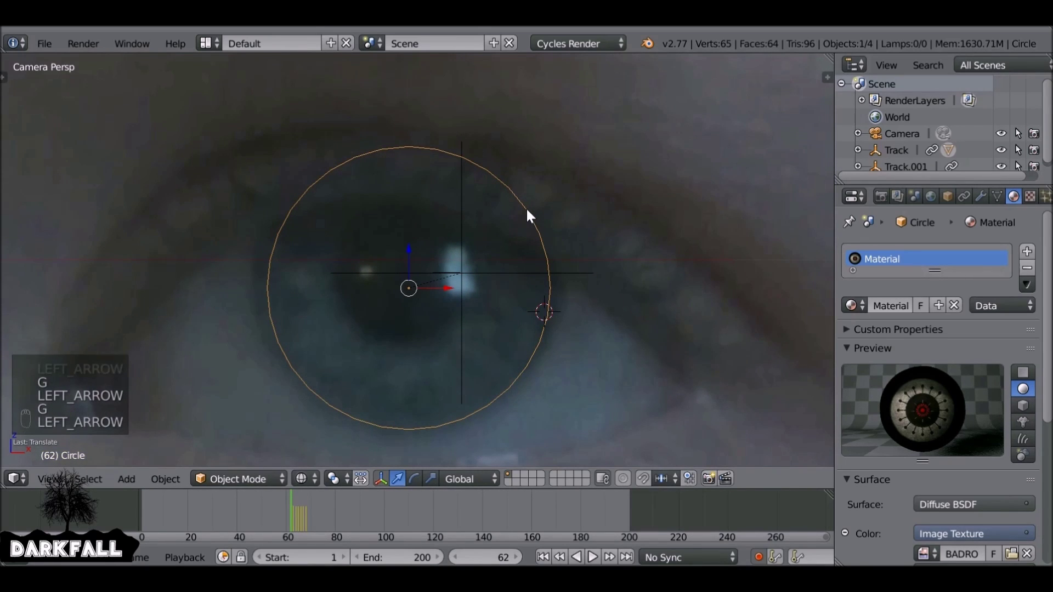
Keep moving the circle over the eye frame by frame while stepping back through the footage
{"action": "key", "text": "Left"}
{"action": "key", "text": "g"}
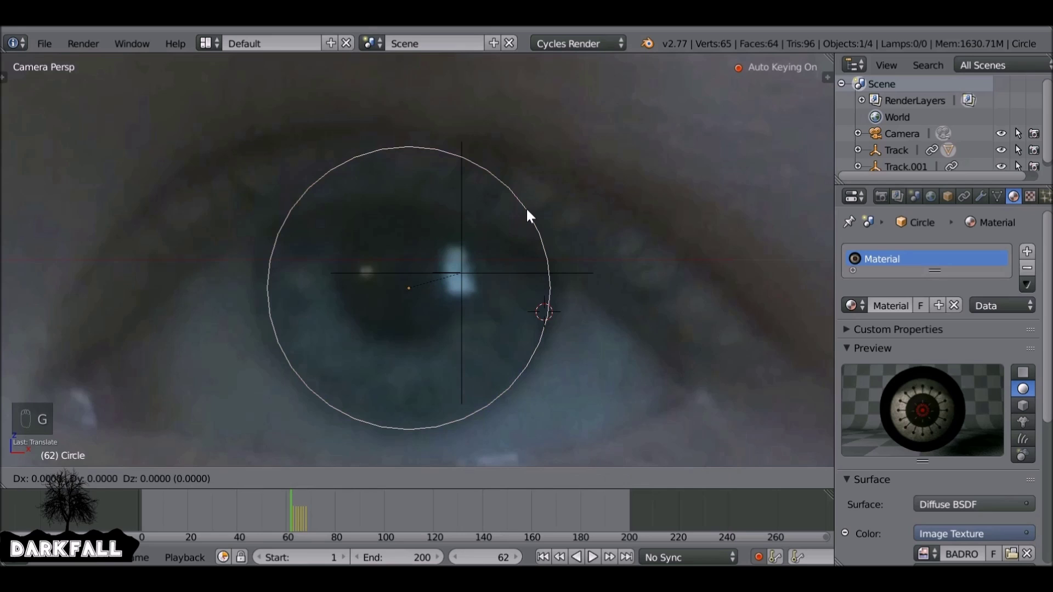
{"action": "key", "text": "Left"}
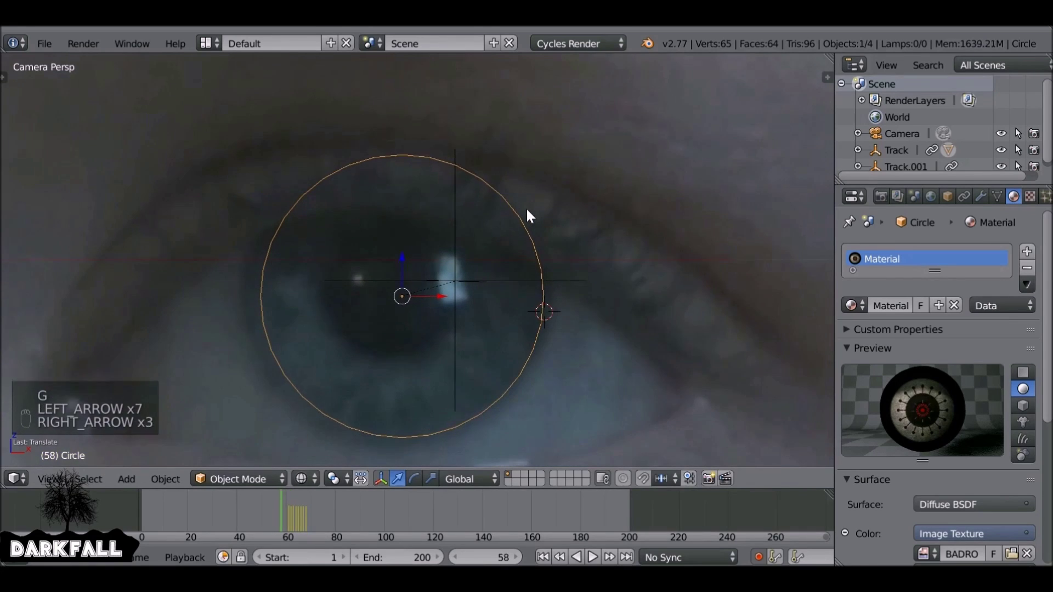
{"action": "key", "text": "g"}
{"action": "key", "text": "Left"}
{"action": "key", "text": "Left"}
{"action": "key", "text": "g"}
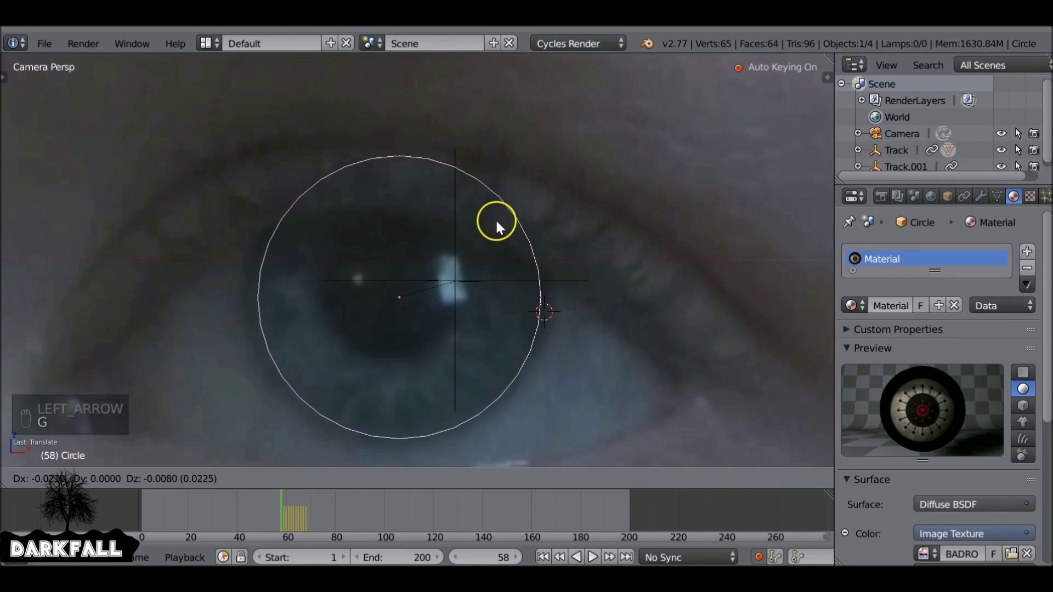
{"action": "key", "text": "g"}
{"action": "key", "text": "Left"}
{"action": "key", "text": "g"}
{"action": "key", "text": "g"}
{"action": "key", "text": "Left"}
{"action": "key", "text": "g"}
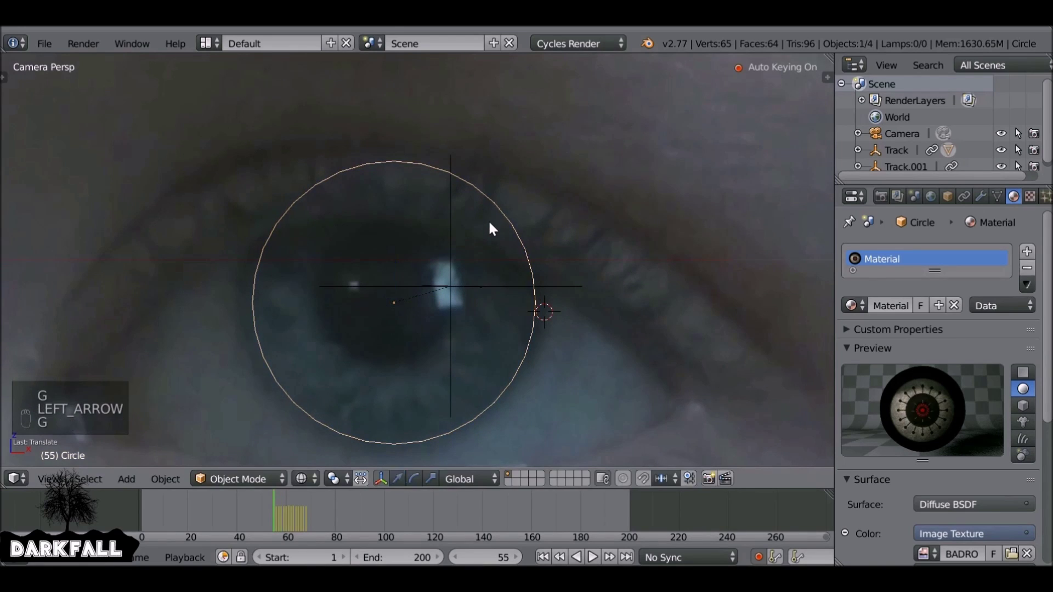
{"action": "key", "text": "Left"}
{"action": "key", "text": "g"}
Reposition and confirm the keyed circle on the pupil through the next earlier frames
{"action": "key", "text": "Left"}
{"action": "key", "text": "Left"}
{"action": "key", "text": "g"}
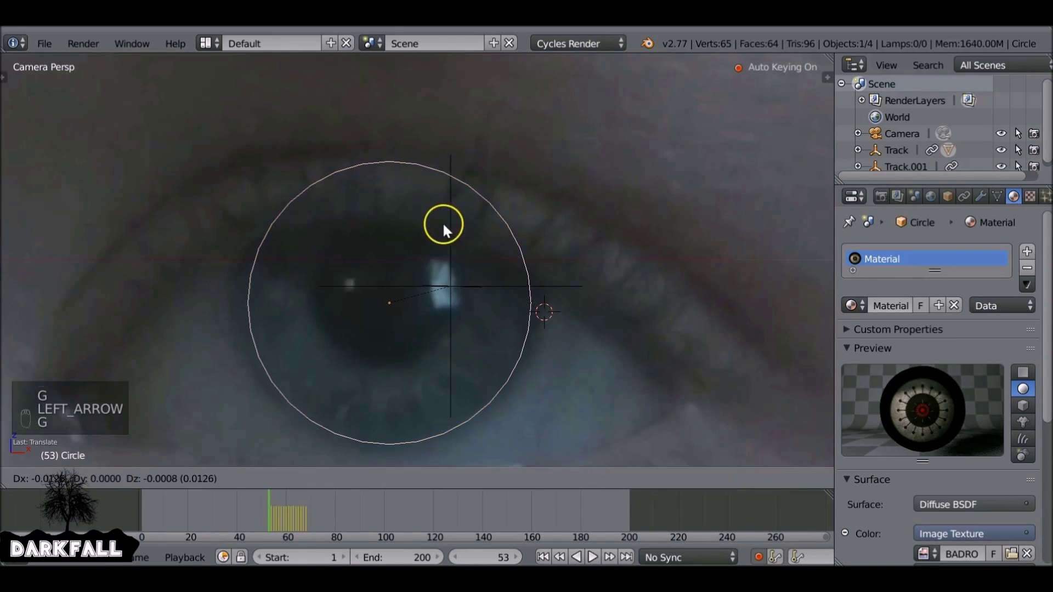
{"action": "left_click", "coordinate": [418, 227]}
{"action": "key", "text": "Left"}
{"action": "key", "text": "g"}
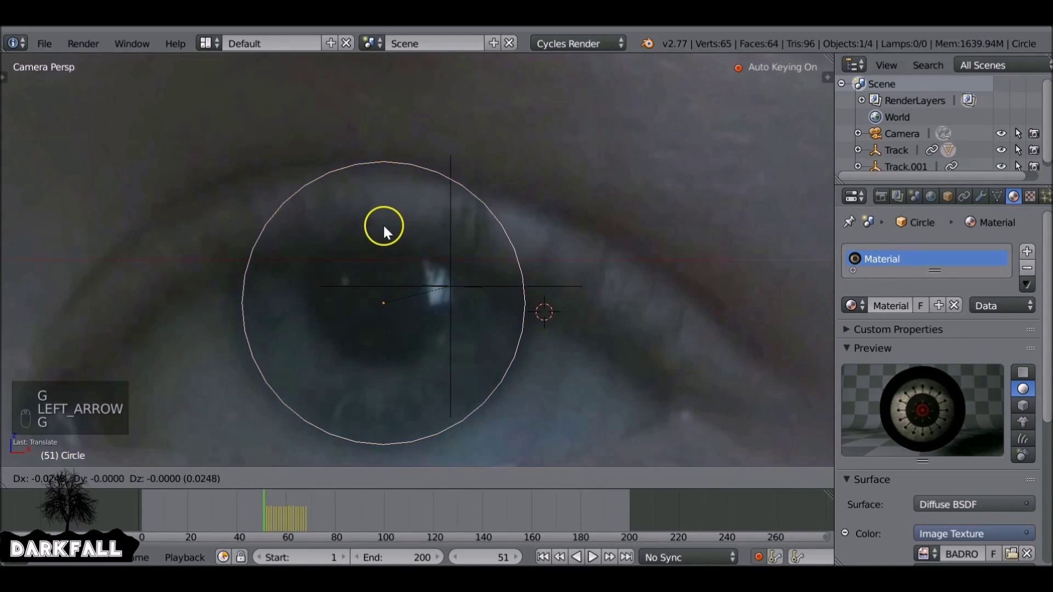
{"action": "left_click", "coordinate": [381, 229]}
{"action": "key", "text": "Left"}
{"action": "key", "text": "Left"}
{"action": "key", "text": "g"}
{"action": "left_click", "coordinate": [352, 233]}
{"action": "key", "text": "Left"}
{"action": "key", "text": "Left"}
{"action": "key", "text": "g"}
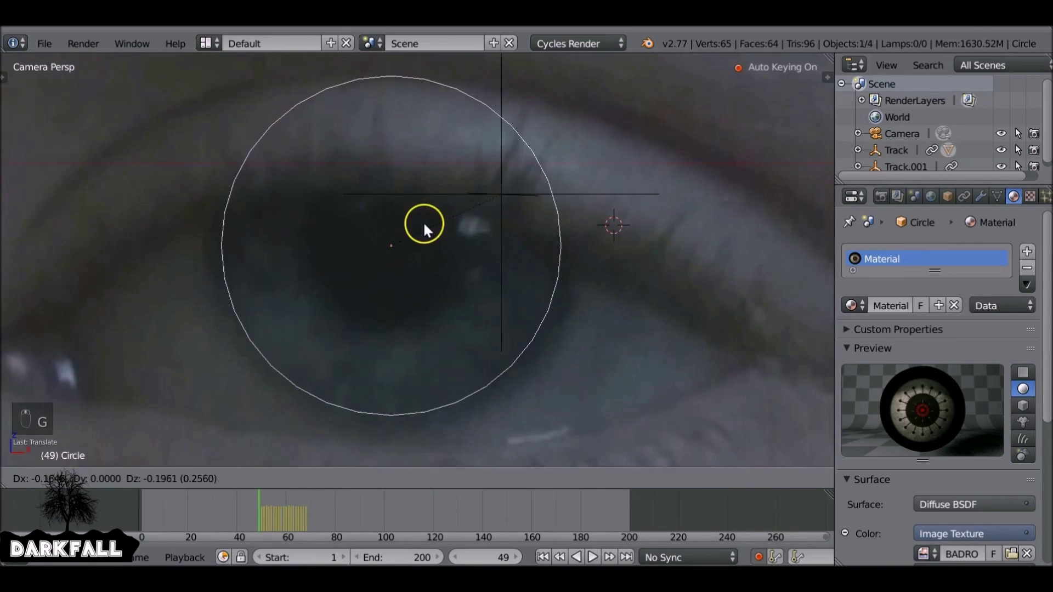
{"action": "left_click", "coordinate": [425, 237]}
{"action": "key", "text": "g"}
{"action": "left_click", "coordinate": [344, 247]}
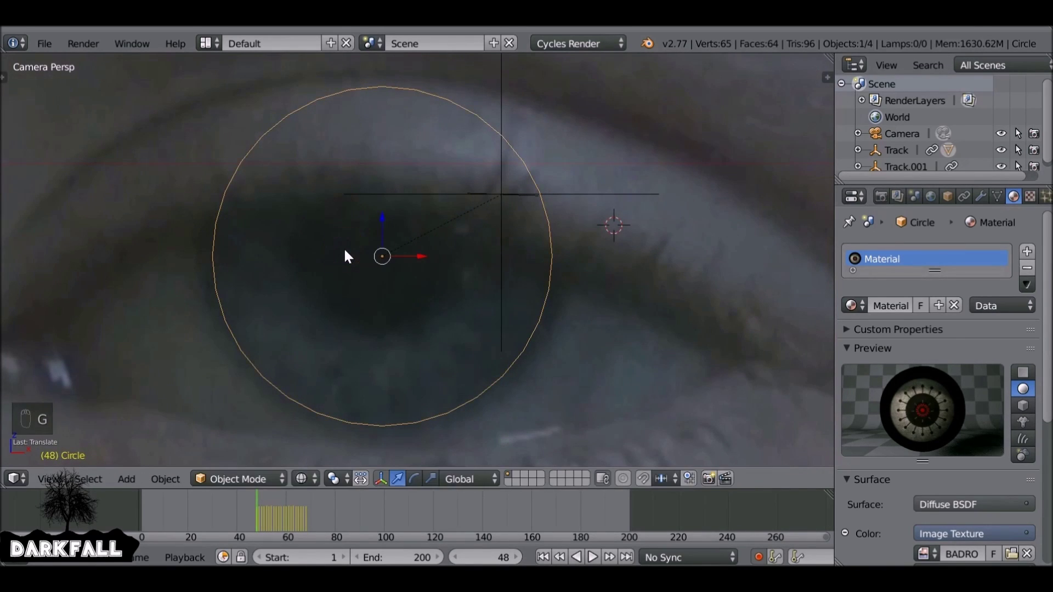
{"action": "key", "text": "Left"}
{"action": "key", "text": "Left"}
Continue shifting the circle to follow the eye through the blink frames, keying each
{"action": "key", "text": "g"}
{"action": "left_click", "coordinate": [324, 231]}
{"action": "key", "text": "Left"}
{"action": "key", "text": "Left"}
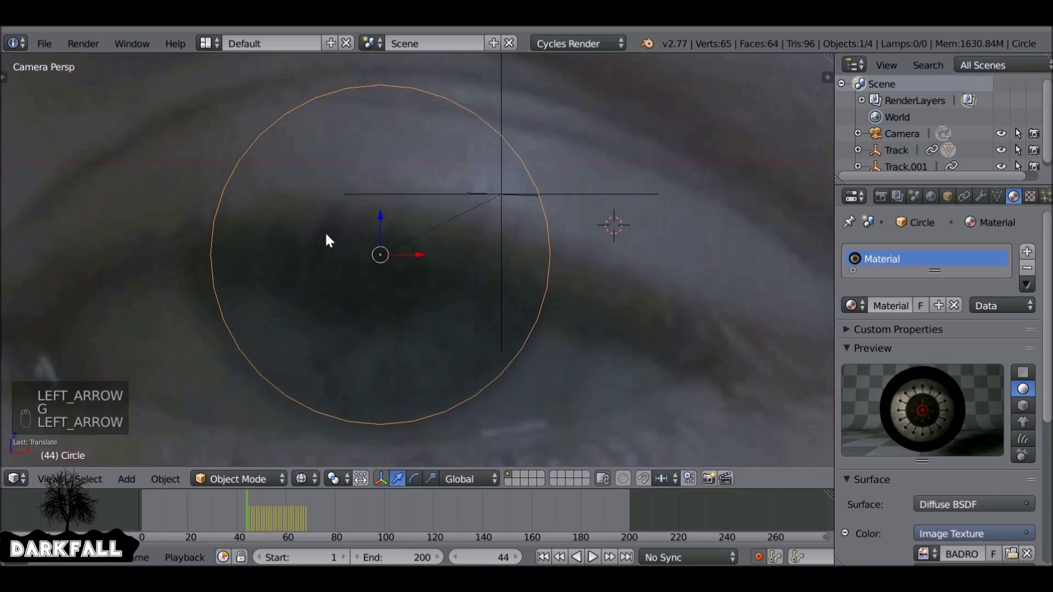
{"action": "key", "text": "g"}
{"action": "left_click", "coordinate": [284, 225]}
{"action": "key", "text": "Left"}
{"action": "key", "text": "g"}
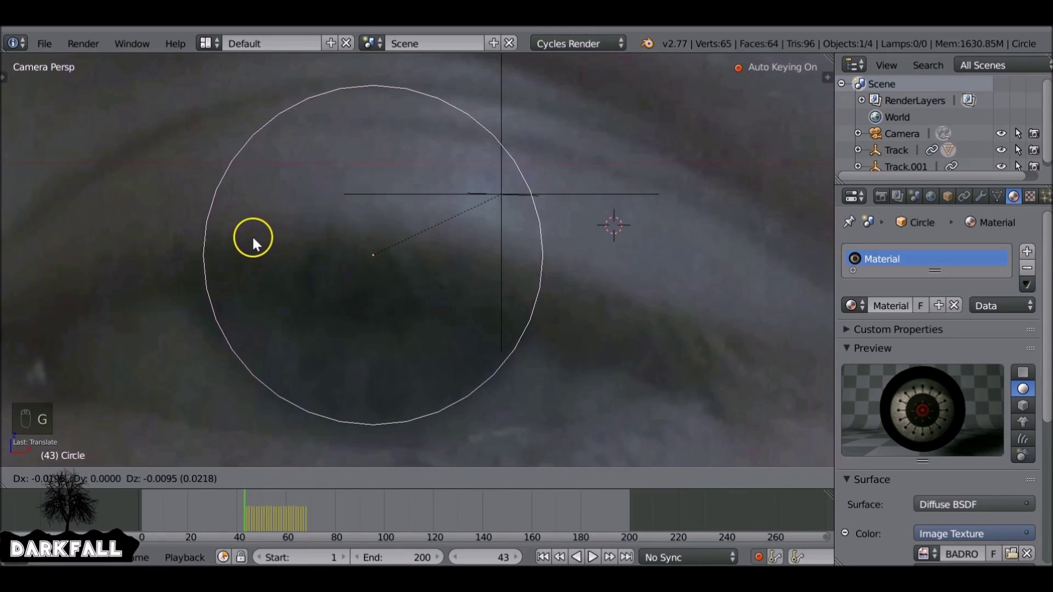
{"action": "left_click", "coordinate": [248, 235]}
{"action": "key", "text": "Left"}
{"action": "key", "text": "Left"}
{"action": "key", "text": "g"}
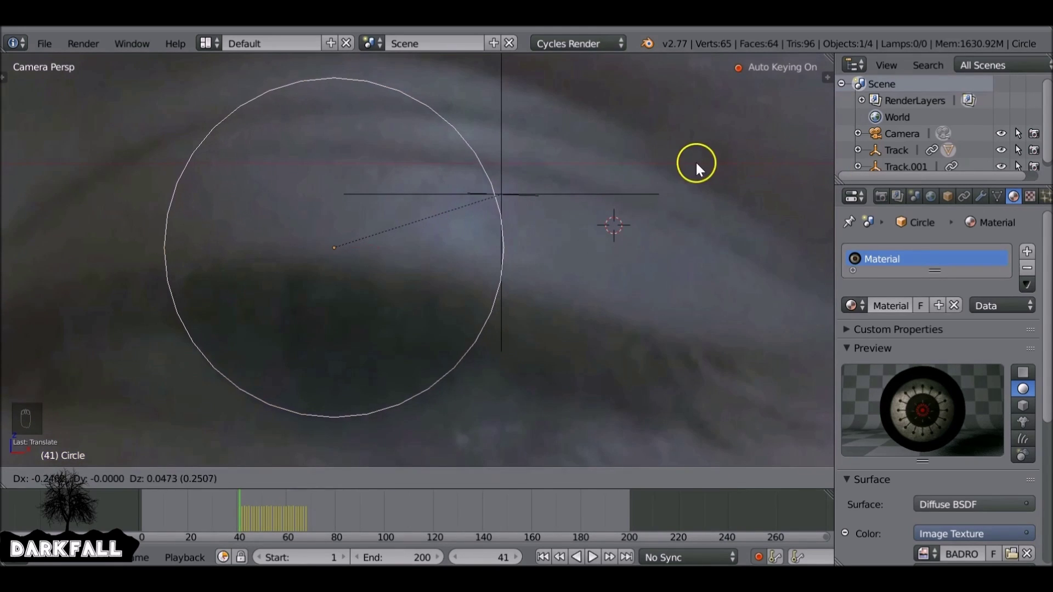
{"action": "left_click", "coordinate": [695, 164]}
{"action": "key", "text": "Left"}
{"action": "key", "text": "g"}
{"action": "left_click", "coordinate": [345, 219]}
Place the circle on the last frames and cancel two unintended moves
{"action": "key", "text": "Left"}
{"action": "key", "text": "Left"}
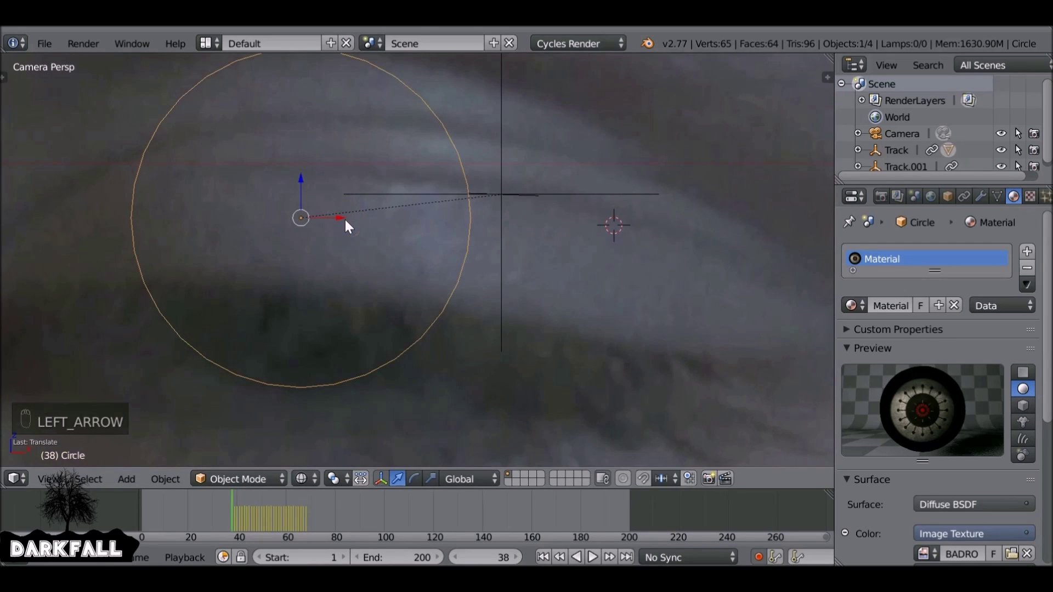
{"action": "key", "text": "g"}
{"action": "left_click", "coordinate": [448, 221]}
{"action": "key", "text": "Left"}
{"action": "key", "text": "g"}
{"action": "left_click", "coordinate": [460, 219]}
{"action": "key", "text": "Left"}
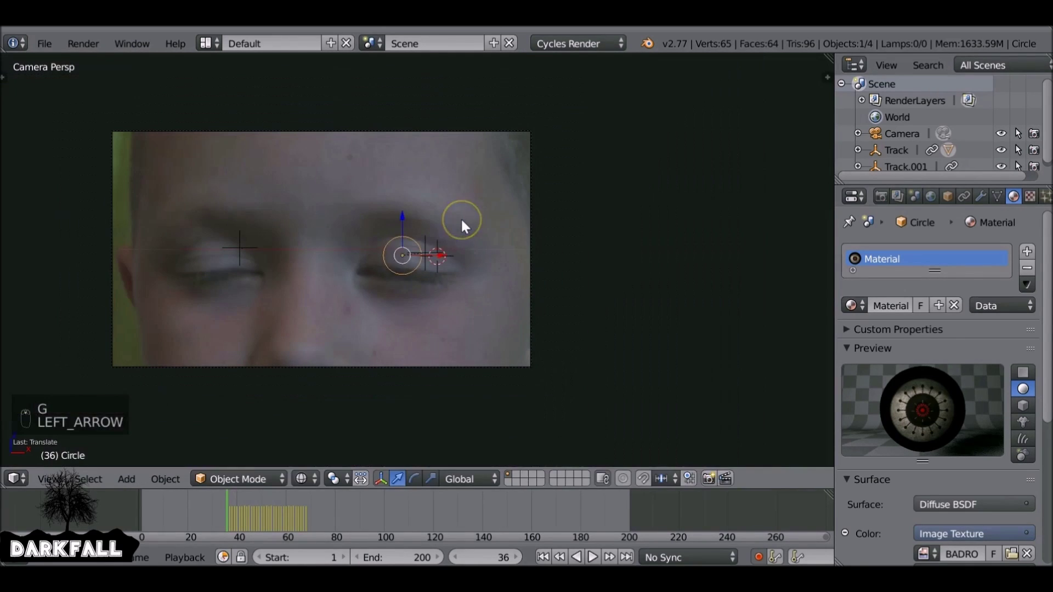
{"action": "key", "text": "g"}
{"action": "right_click", "coordinate": [451, 167]}
{"action": "key", "text": "g"}
{"action": "right_click", "coordinate": [425, 410]}
Step through the frames up to frame 110 to check the disc stays on the eye
{"action": "key", "text": "Right"}
{"action": "key", "text": "Right"}
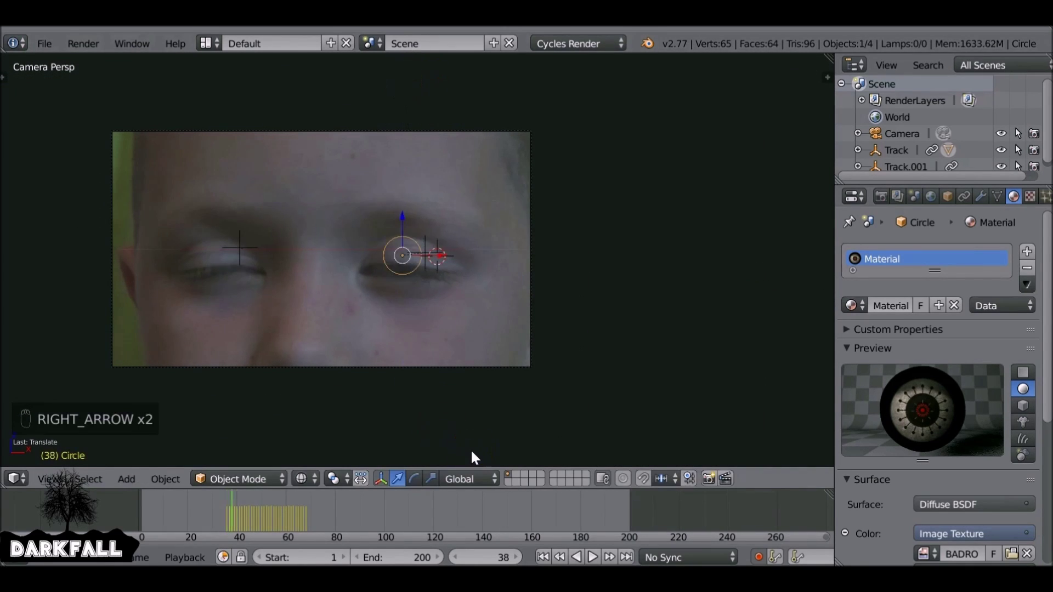
{"action": "key", "text": "Right"}
{"action": "key", "text": "Right"}
{"action": "key", "text": "Right"}
{"action": "key", "text": "Left"}
{"action": "key", "text": "Left"}
{"action": "key", "text": "Left"}
{"action": "key", "text": "Left"}
{"action": "key", "text": "Left"}
{"action": "key", "text": "Left"}
{"action": "key", "text": "Left"}
{"action": "key", "text": "Left"}
{"action": "key", "text": "Left"}
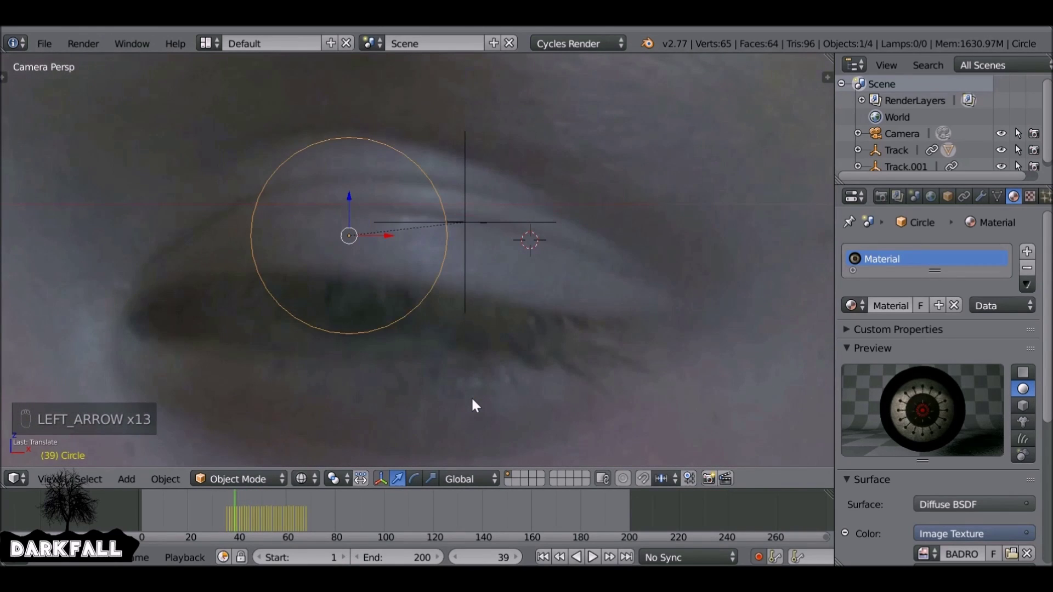
{"action": "key", "text": "Left"}
{"action": "key", "text": "Left"}
{"action": "key", "text": "Right"}
{"action": "key", "text": "Right"}
{"action": "key", "text": "Right"}
{"action": "key", "text": "Right"}
{"action": "key", "text": "Right"}
{"action": "key", "text": "Right"}
{"action": "key", "text": "Right"}
{"action": "key", "text": "Right"}
{"action": "key", "text": "Right"}
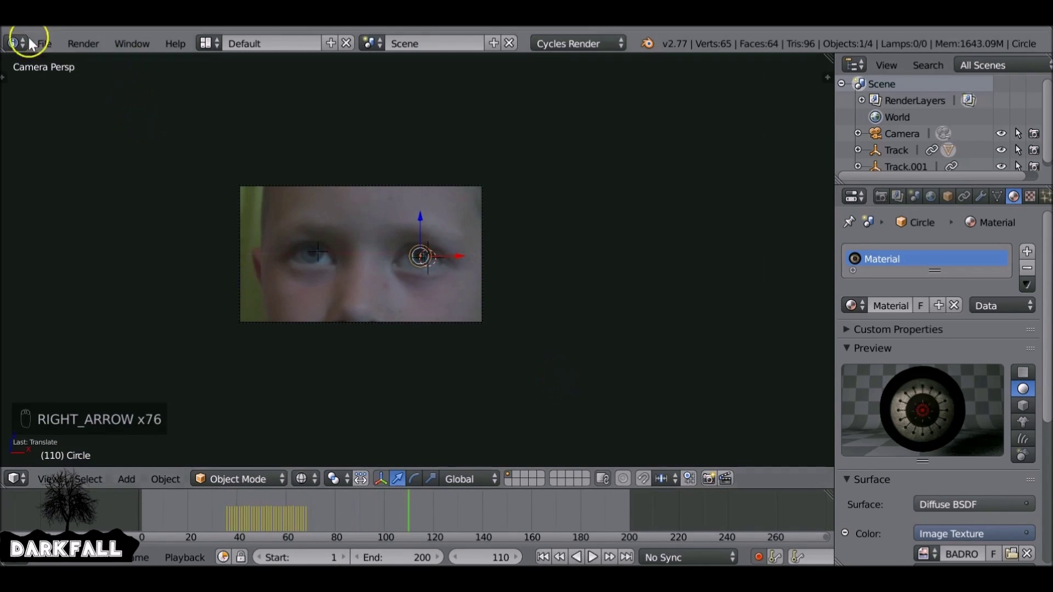
Preview the textured robot eye in Rendered shading during playback, then return to Solid shading
{"action": "scroll", "coordinate": [383, 258], "scroll_direction": "up", "scroll_amount": 2}
{"action": "scroll", "coordinate": [408, 268], "scroll_direction": "up", "scroll_amount": 2}
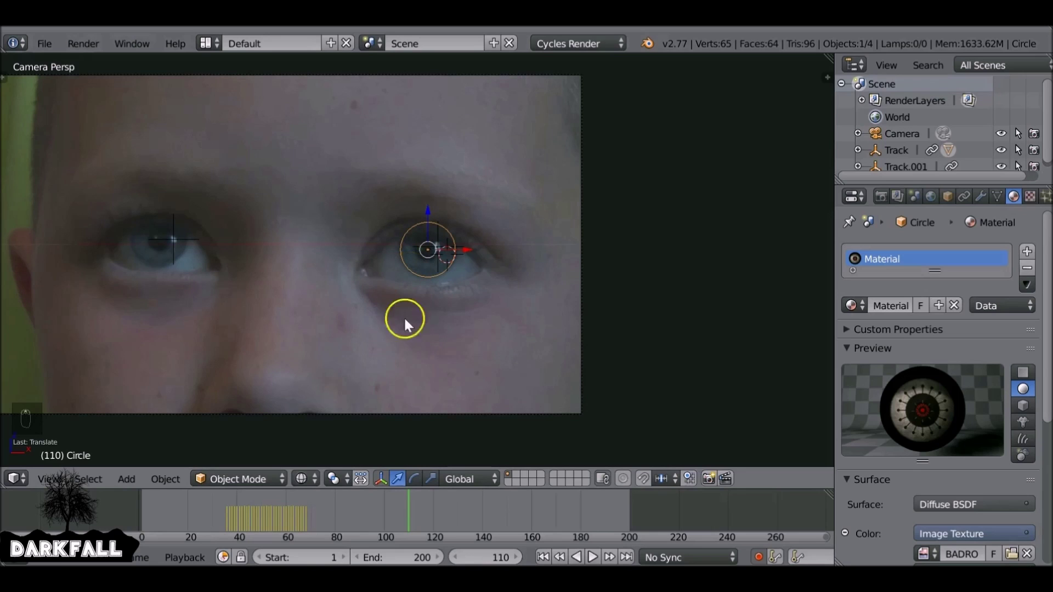
{"action": "left_click", "coordinate": [314, 477]}
{"action": "left_click", "coordinate": [328, 365]}
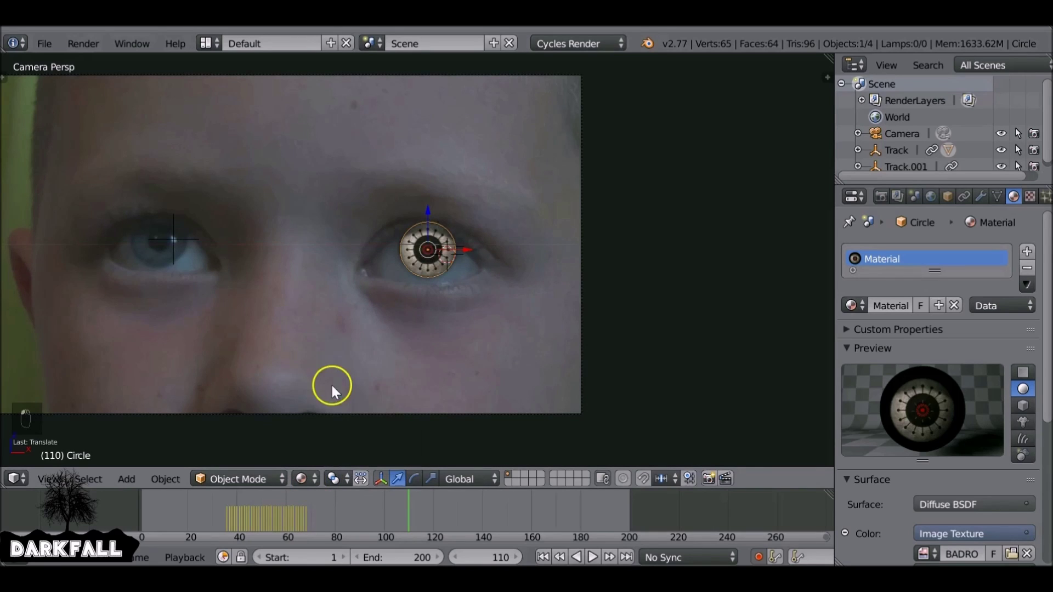
{"action": "key", "text": "shift+alt+a"}
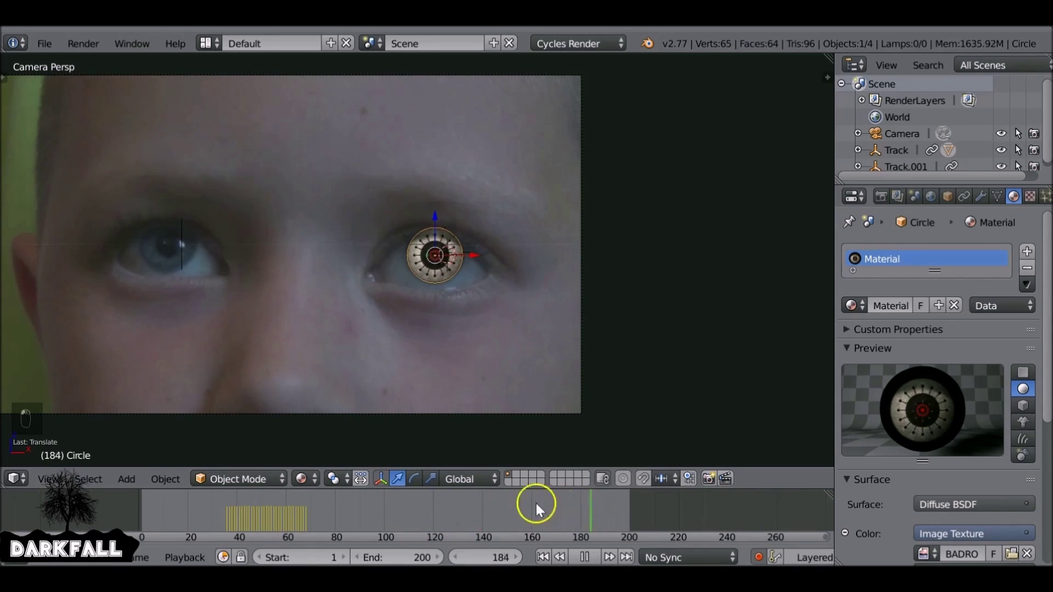
{"action": "left_click", "coordinate": [342, 492]}
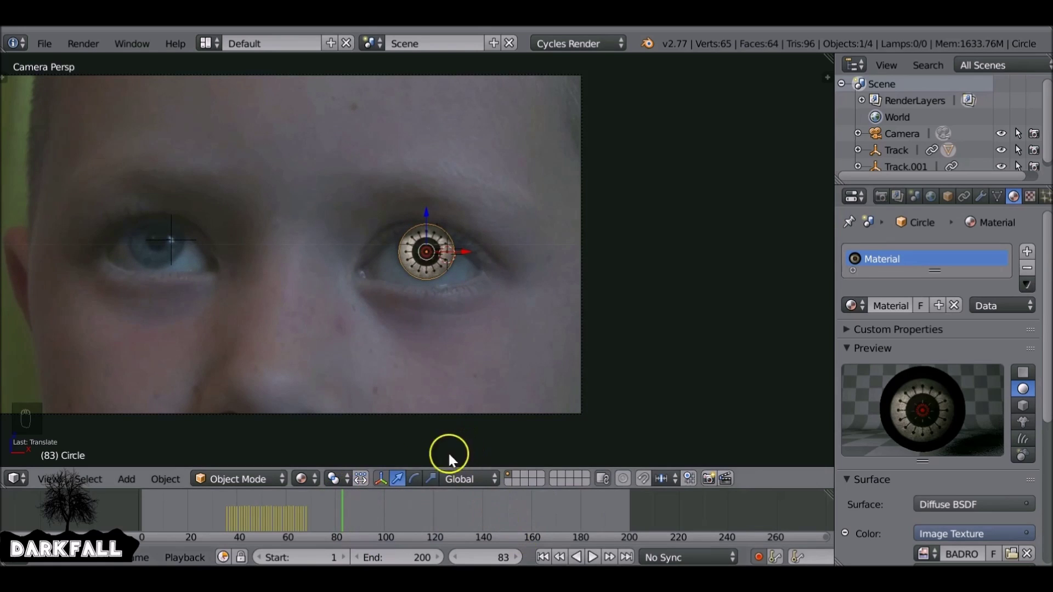
{"action": "left_click", "coordinate": [305, 478]}
{"action": "left_click", "coordinate": [328, 414]}
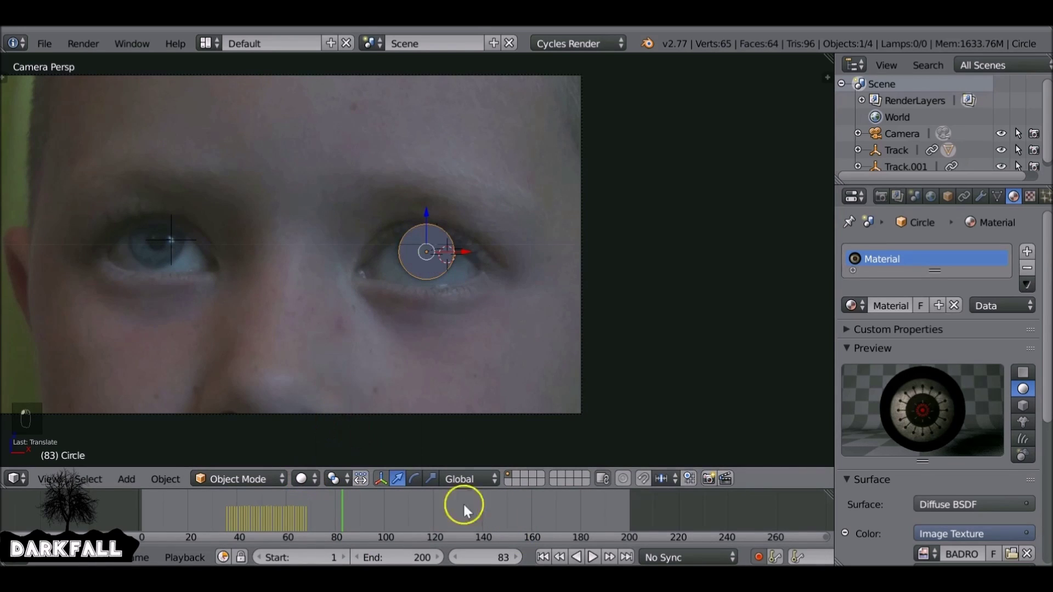
On the clip's last frame, select the Track.001 tracker and bring up the snap menu
{"action": "left_click", "coordinate": [625, 556]}
{"action": "right_click", "coordinate": [172, 240]}
{"action": "key", "text": "shift+s"}
Snap the 3D cursor to Track.001 and add a circle there, undoing a first sizing attempt
{"action": "left_click", "coordinate": [270, 329]}
{"action": "scroll", "coordinate": [359, 271], "scroll_direction": "up", "scroll_amount": 4}
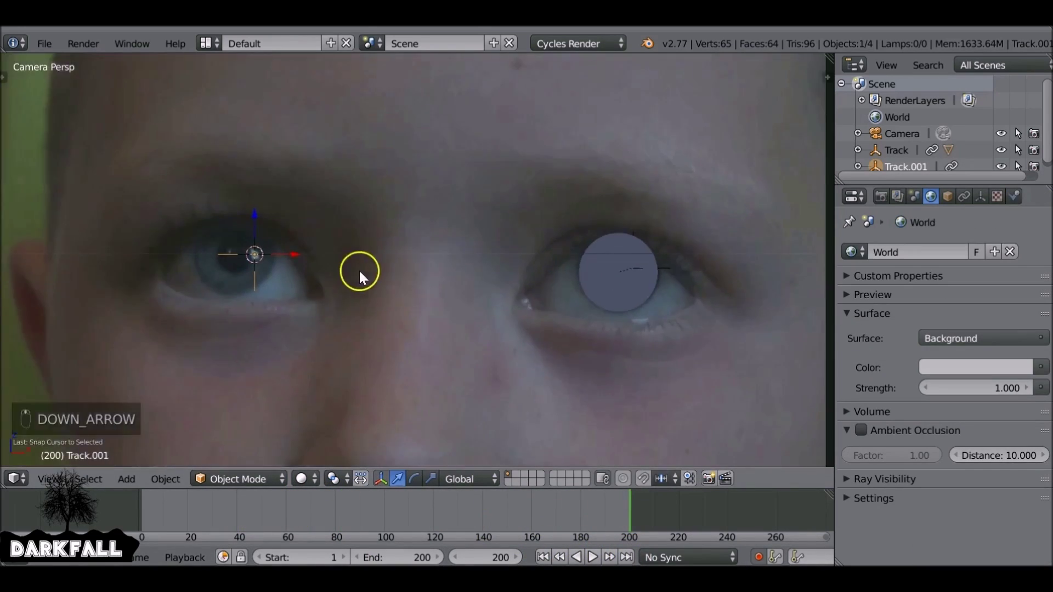
{"action": "key", "text": "shift+a"}
{"action": "left_click", "coordinate": [463, 53]}
{"action": "scroll", "coordinate": [388, 297], "scroll_direction": "up", "scroll_amount": 3}
{"action": "key", "text": "g"}
{"action": "left_click", "coordinate": [498, 296]}
{"action": "key", "text": "s"}
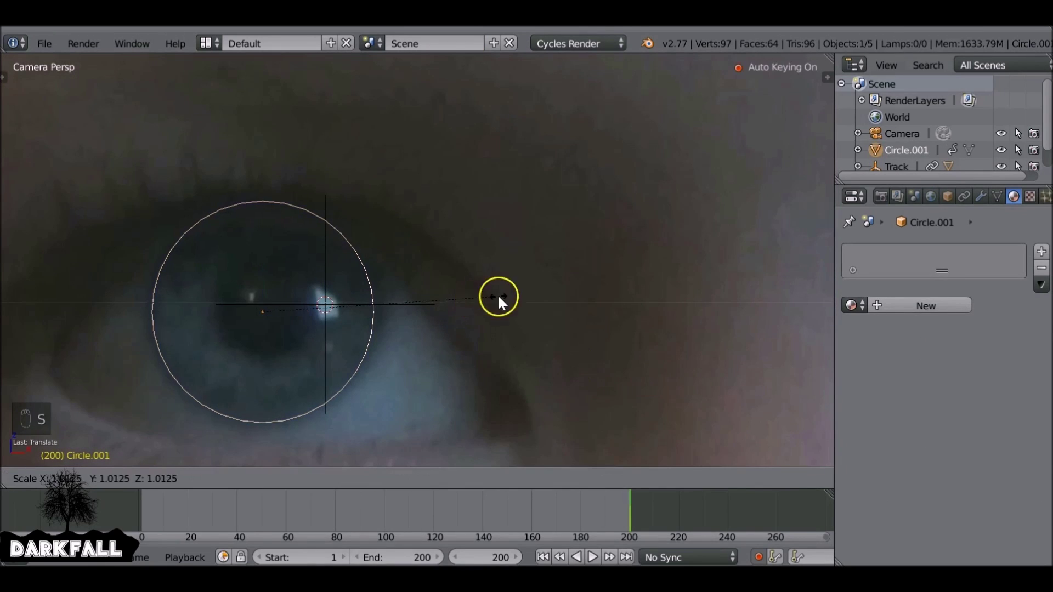
{"action": "key", "text": "Tab"}
{"action": "key", "text": "s"}
{"action": "key", "text": "ctrl+z"}
{"action": "key", "text": "ctrl+z"}
{"action": "key", "text": "ctrl+z"}
{"action": "key", "text": "ctrl+z"}
{"action": "key", "text": "ctrl+z"}
Fill the circle into a disc by extruding, shrinking and merging the inner ring at centre
{"action": "key", "text": "shift+a"}
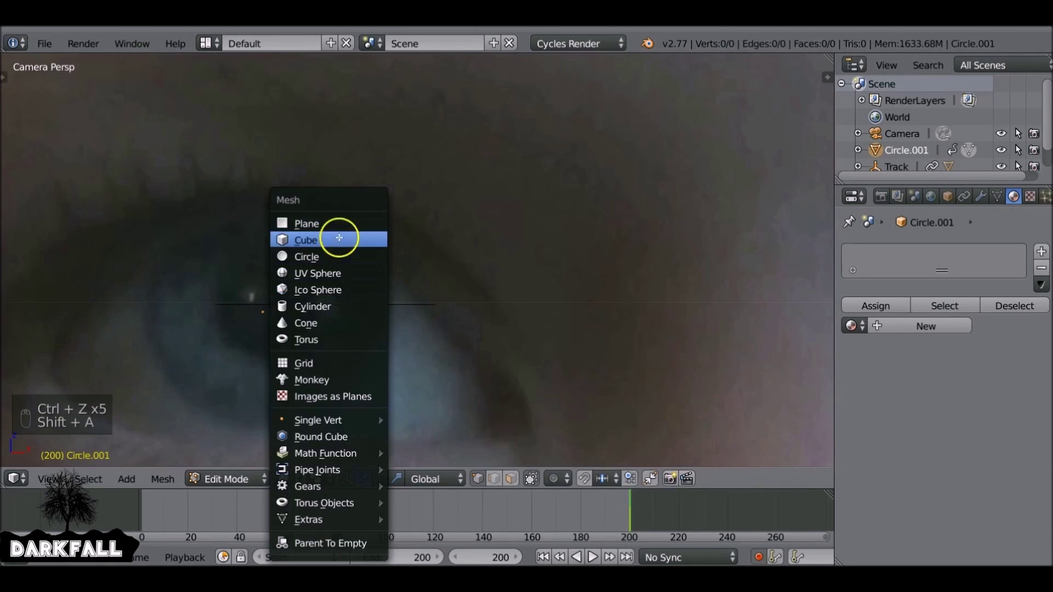
{"action": "left_click", "coordinate": [341, 235]}
{"action": "key", "text": "e"}
{"action": "key", "text": "s"}
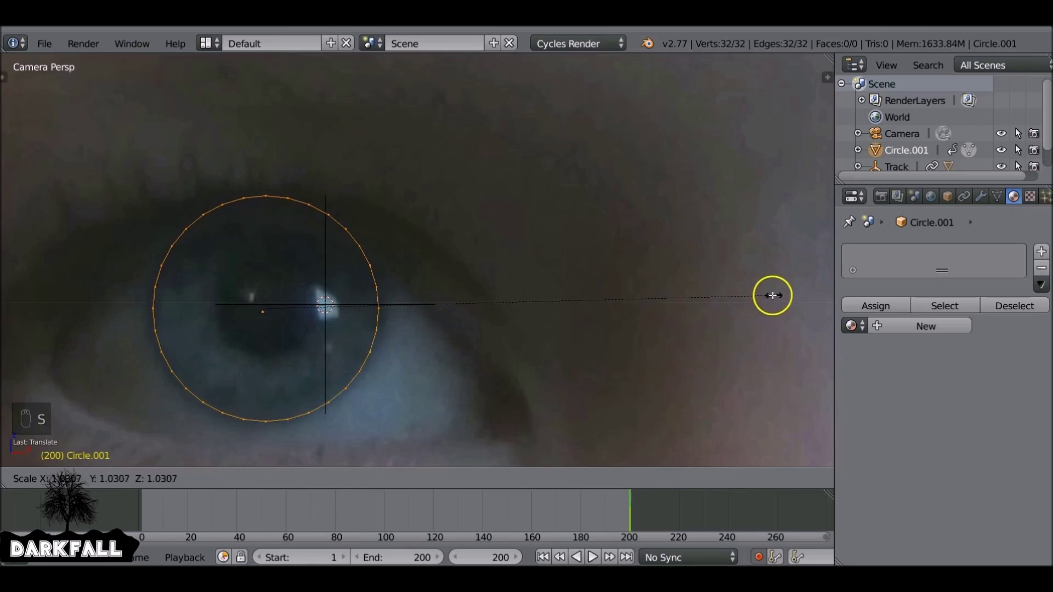
{"action": "left_click", "coordinate": [406, 275]}
{"action": "key", "text": "alt+m"}
{"action": "left_click", "coordinate": [341, 285]}
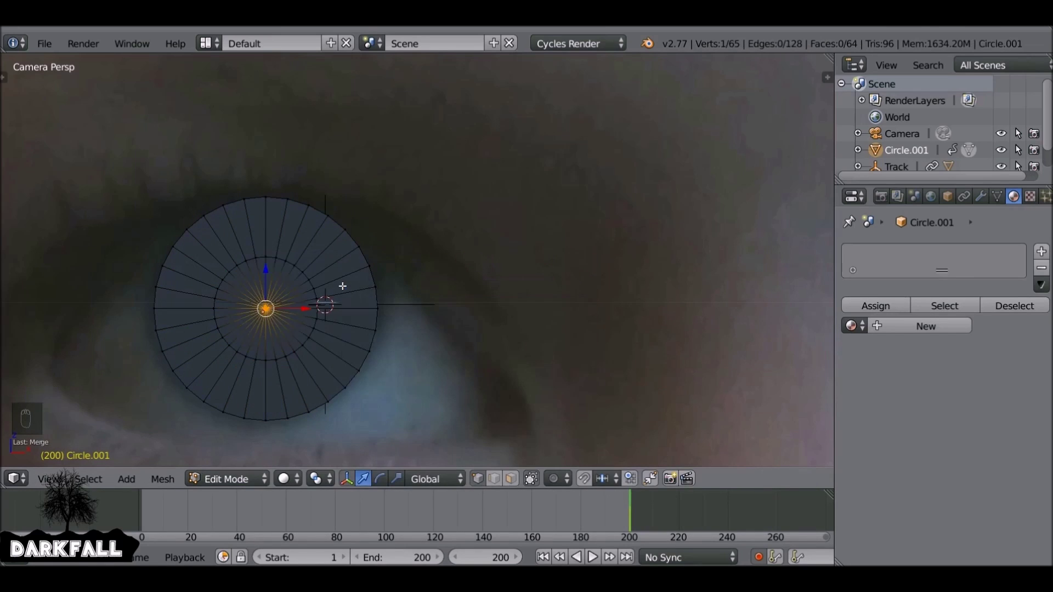
{"action": "key", "text": "Tab"}
Parent the disc to Track.001, then reselect Circle.001 back around frame 71
{"action": "right_click", "coordinate": [325, 267], "text": "shift"}
{"action": "key", "text": "ctrl+p"}
{"action": "mouse_move", "coordinate": [587, 495]}
{"action": "left_mouse_down"}
{"action": "mouse_move", "coordinate": [258, 530]}
{"action": "mouse_move", "coordinate": [311, 522]}
{"action": "left_mouse_up"}
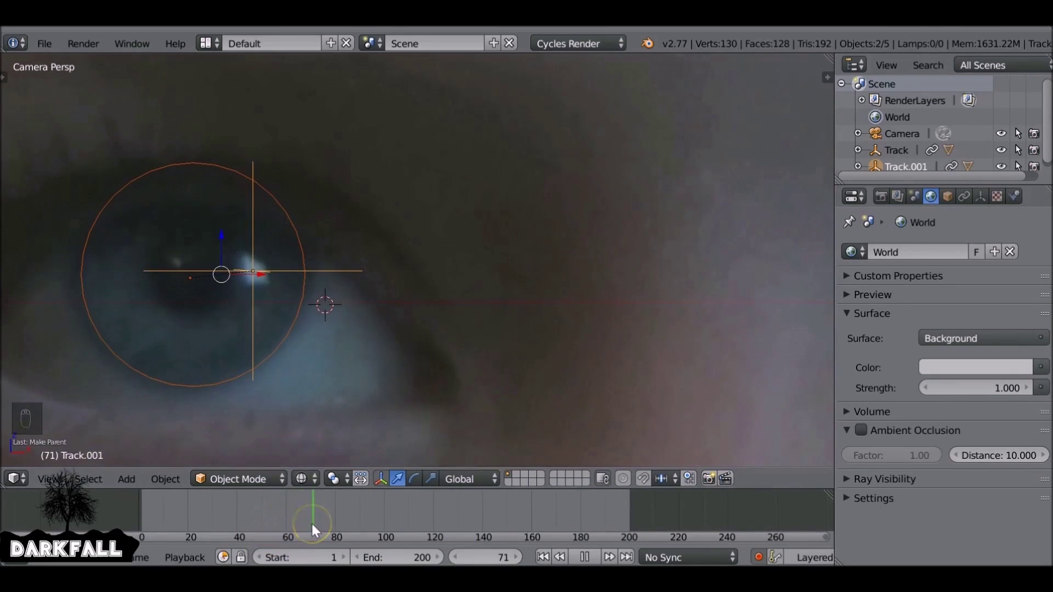
{"action": "right_click", "coordinate": [447, 394]}
{"action": "key", "text": "Right"}
{"action": "key", "text": "Right"}
{"action": "key", "text": "Right"}
{"action": "key", "text": "Right"}
{"action": "key", "text": "Right"}
{"action": "key", "text": "Right"}
Re-centre and key the left-eye disc over the eye on the first earlier frames, undoing a misplaced move
{"action": "key", "text": "Left"}
{"action": "key", "text": "g"}
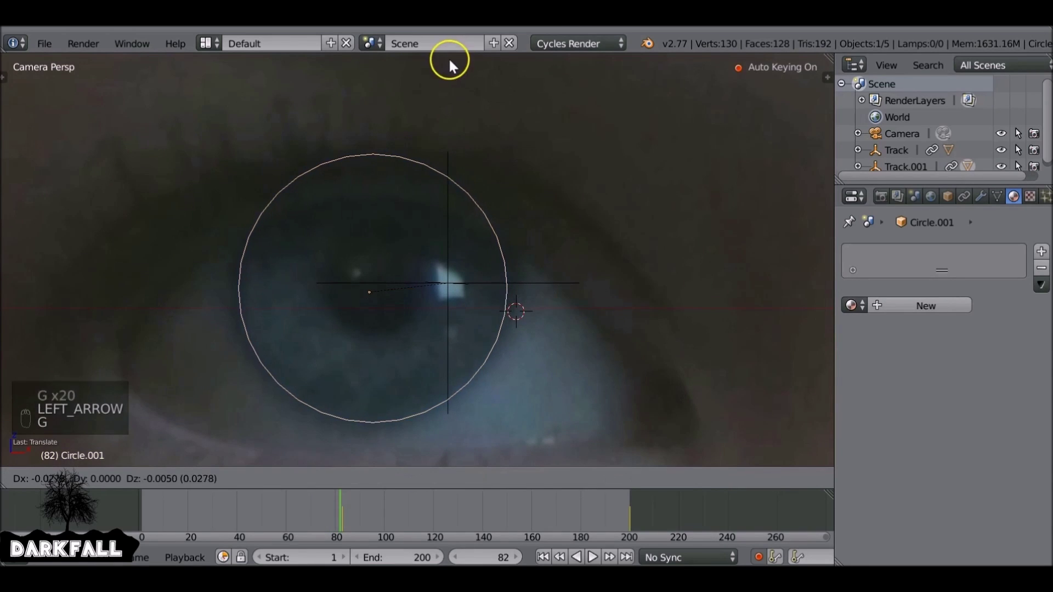
{"action": "left_click", "coordinate": [448, 58]}
{"action": "key", "text": "Left"}
{"action": "key", "text": "Left"}
{"action": "key", "text": "Left"}
{"action": "key", "text": "g"}
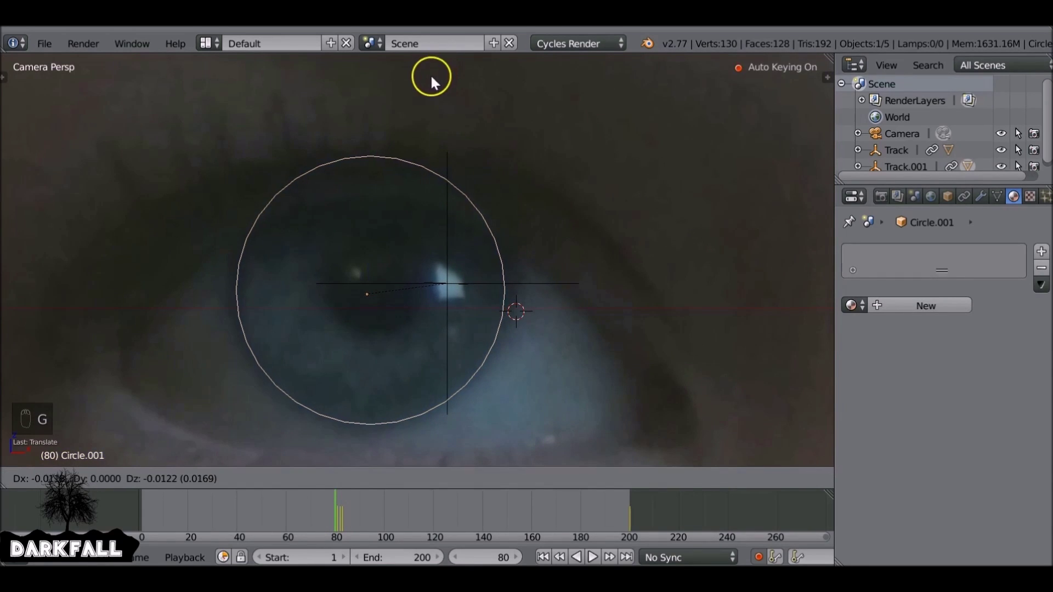
{"action": "left_click", "coordinate": [431, 75]}
{"action": "key", "text": "Right"}
{"action": "key", "text": "Right"}
{"action": "key", "text": "Right"}
{"action": "key", "text": "ctrl+z"}
{"action": "key", "text": "ctrl+z"}
{"action": "key", "text": "ctrl+z"}
{"action": "key", "text": "Left"}
{"action": "key", "text": "Left"}
{"action": "key", "text": "Left"}
Keep stepping back, re-centring the left-eye disc on the pupil and cancelling unwanted moves
{"action": "key", "text": "Left"}
{"action": "key", "text": "Left"}
{"action": "key", "text": "Left"}
{"action": "key", "text": "g"}
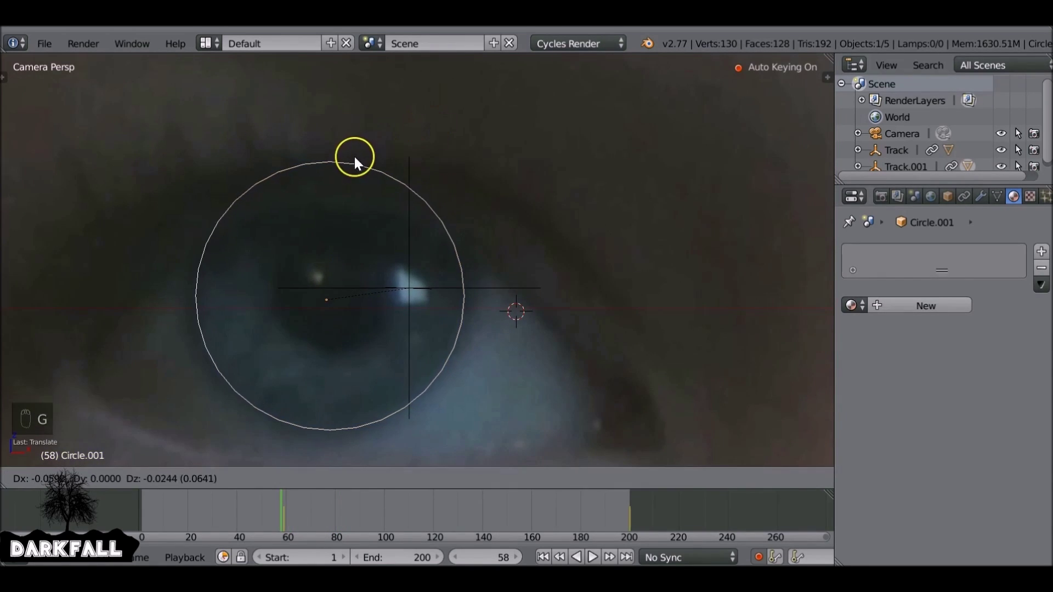
{"action": "left_click", "coordinate": [355, 162]}
{"action": "key", "text": "Right"}
{"action": "key", "text": "Left"}
{"action": "key", "text": "Left"}
{"action": "key", "text": "g"}
{"action": "key", "text": "Left"}
{"action": "left_click", "coordinate": [271, 186]}
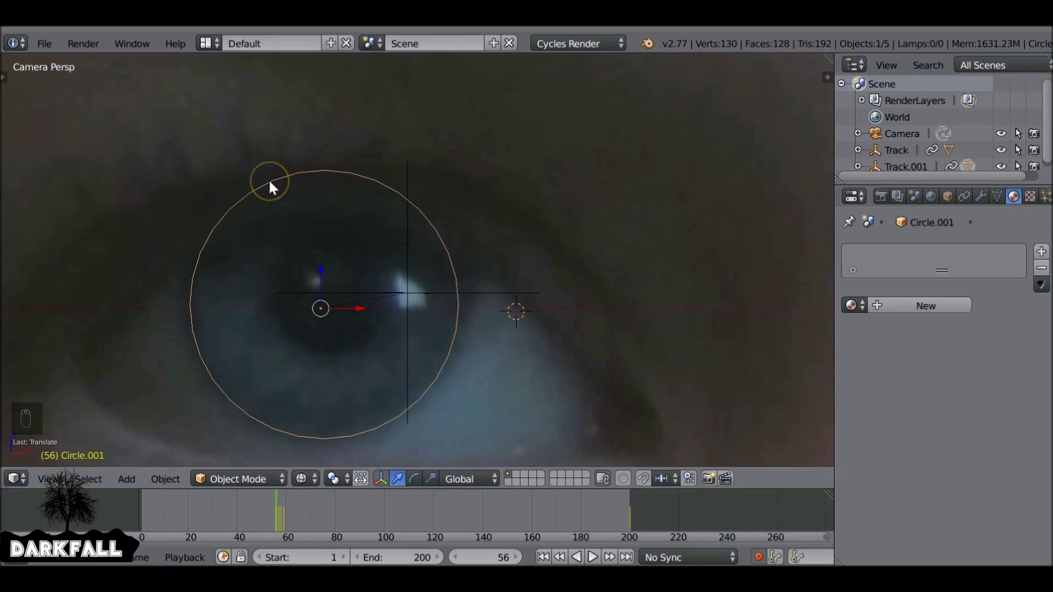
{"action": "key", "text": "Left"}
{"action": "key", "text": "Right"}
{"action": "key", "text": "Left"}
{"action": "key", "text": "Left"}
{"action": "key", "text": "Left"}
{"action": "key", "text": "g"}
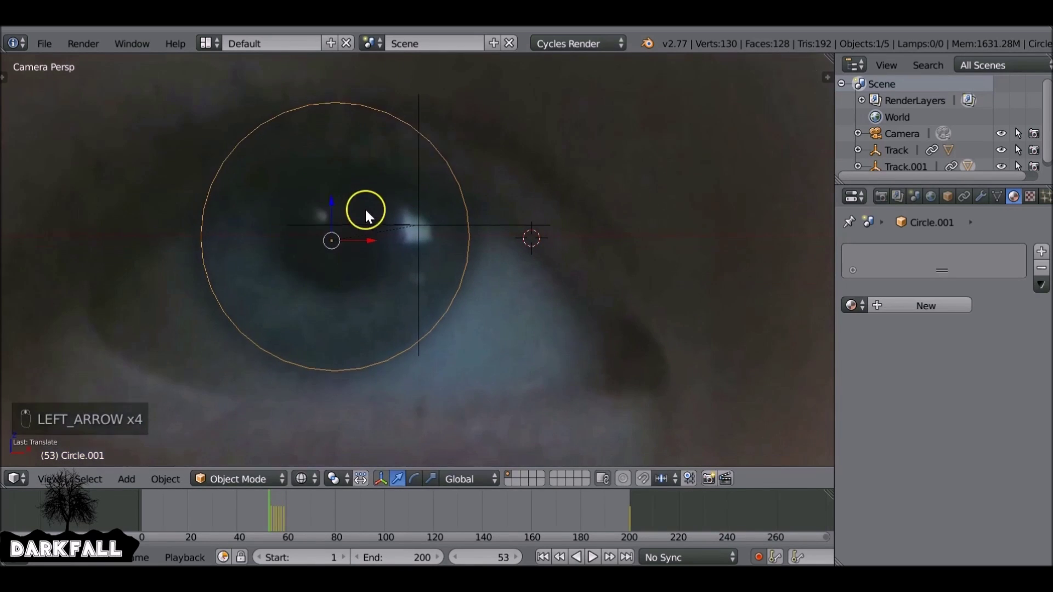
{"action": "left_click", "coordinate": [313, 253]}
{"action": "key", "text": "Left"}
{"action": "key", "text": "g"}
{"action": "right_click", "coordinate": [157, 117]}
Key the left-eye disc on the remaining earlier frames, cancelling the final unwanted move
{"action": "key", "text": "Left"}
{"action": "key", "text": "Left"}
{"action": "key", "text": "Left"}
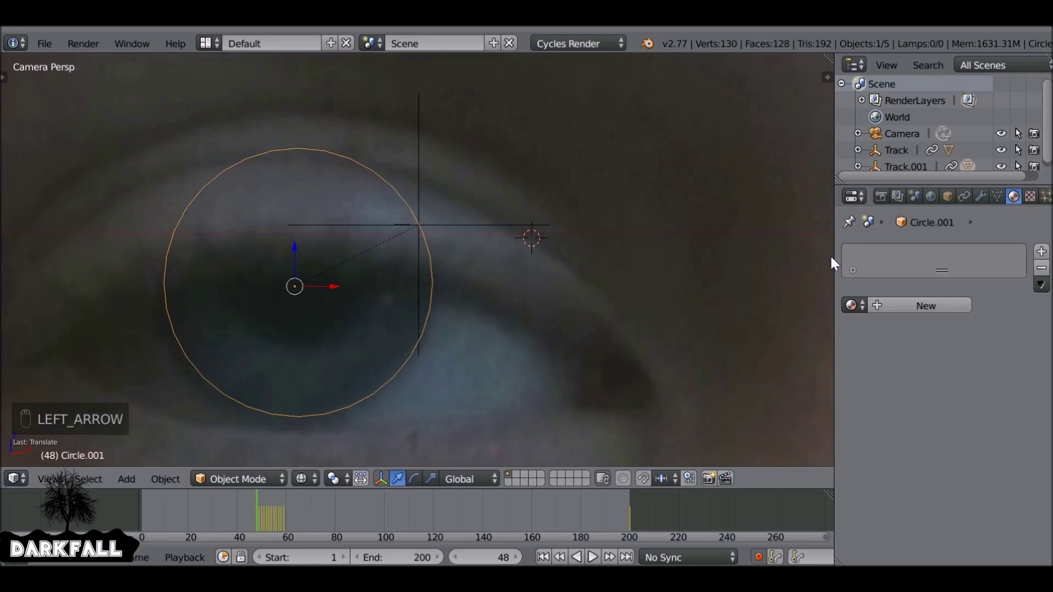
{"action": "key", "text": "g"}
{"action": "right_click", "coordinate": [834, 348]}
{"action": "key", "text": "Left"}
{"action": "key", "text": "Left"}
{"action": "key", "text": "Left"}
{"action": "key", "text": "Left"}
{"action": "key", "text": "g"}
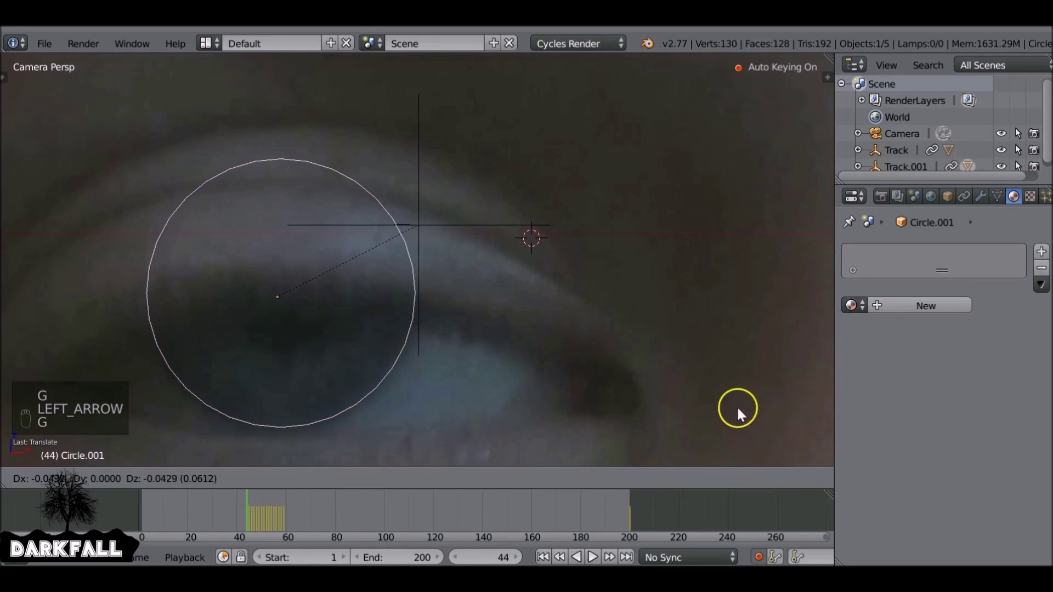
{"action": "left_click", "coordinate": [506, 267]}
{"action": "key", "text": "Left"}
{"action": "key", "text": "g"}
{"action": "left_click", "coordinate": [344, 332]}
{"action": "key", "text": "Left"}
{"action": "key", "text": "Left"}
{"action": "key", "text": "Left"}
{"action": "key", "text": "Left"}
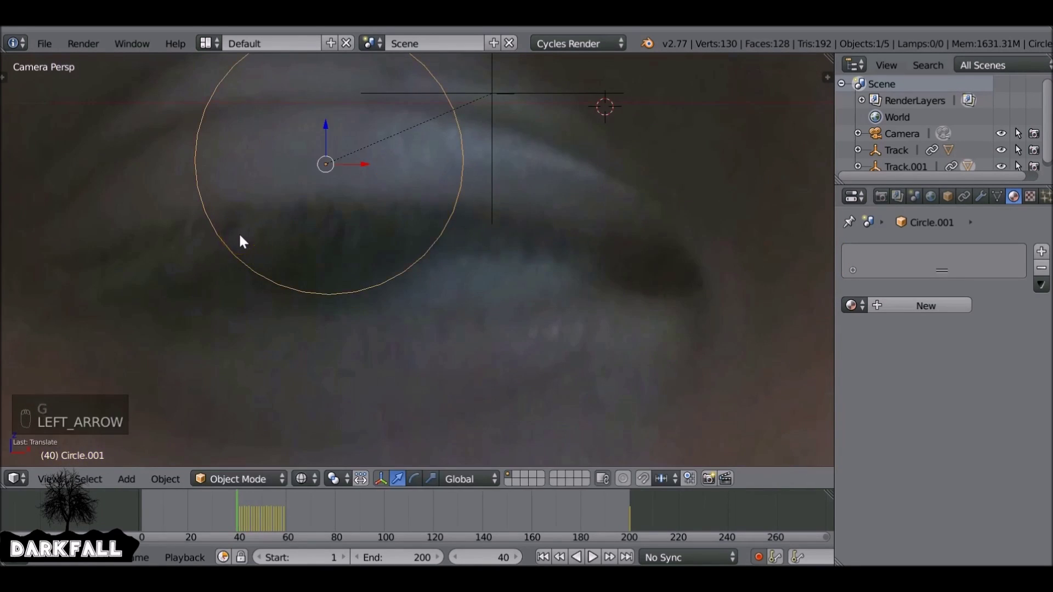
{"action": "scroll", "coordinate": [340, 252], "scroll_direction": "down", "scroll_amount": 5}
{"action": "key", "text": "g"}
{"action": "right_click", "coordinate": [485, 146]}
Show the discs as solid shapes, select the right-eye disc and step frames to compare both discs
{"action": "key", "text": "Right"}
{"action": "key", "text": "Right"}
{"action": "key", "text": "Right"}
{"action": "key", "text": "z"}
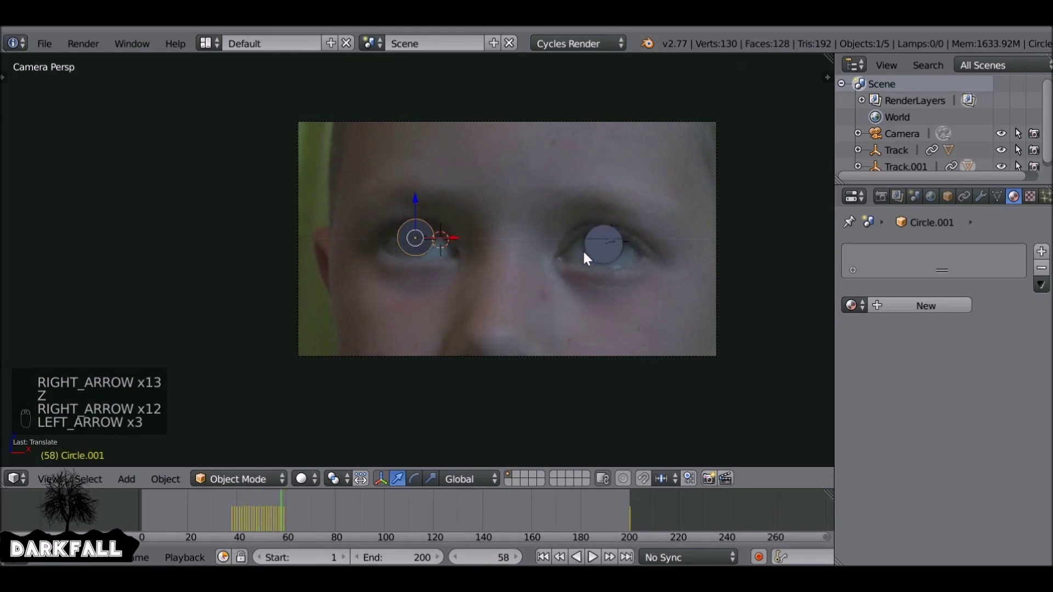
{"action": "key", "text": "Right"}
{"action": "key", "text": "Right"}
{"action": "key", "text": "Left"}
{"action": "key", "text": "Left"}
{"action": "key", "text": "Left"}
{"action": "right_click", "coordinate": [582, 249]}
{"action": "scroll", "coordinate": [402, 155], "scroll_direction": "up", "scroll_amount": 3}
{"action": "key", "text": "Right"}
{"action": "key", "text": "Right"}
{"action": "key", "text": "Right"}
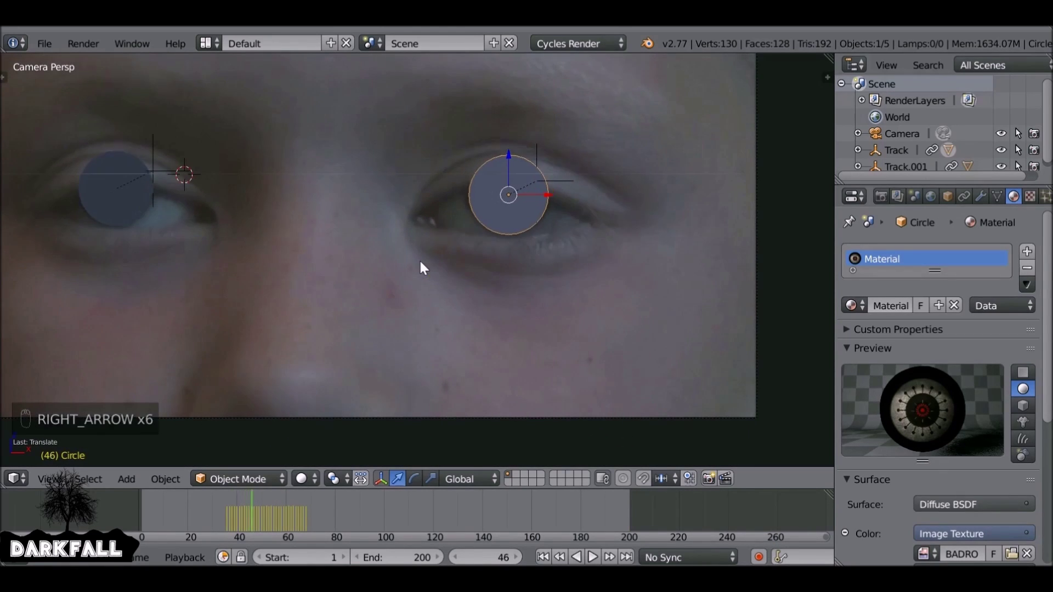
{"action": "key", "text": "Left"}
{"action": "key", "text": "z"}
{"action": "key", "text": "Left"}
{"action": "key", "text": "Right"}
{"action": "scroll", "coordinate": [468, 202], "scroll_direction": "up", "scroll_amount": 3}
{"action": "scroll", "coordinate": [311, 293], "scroll_direction": "down", "scroll_amount": 3}
Scrub back and forth through the frames to verify both discs track the eyes, then return to camera view
{"action": "key", "text": "Left"}
{"action": "key", "text": "Right"}
{"action": "key", "text": "Left"}
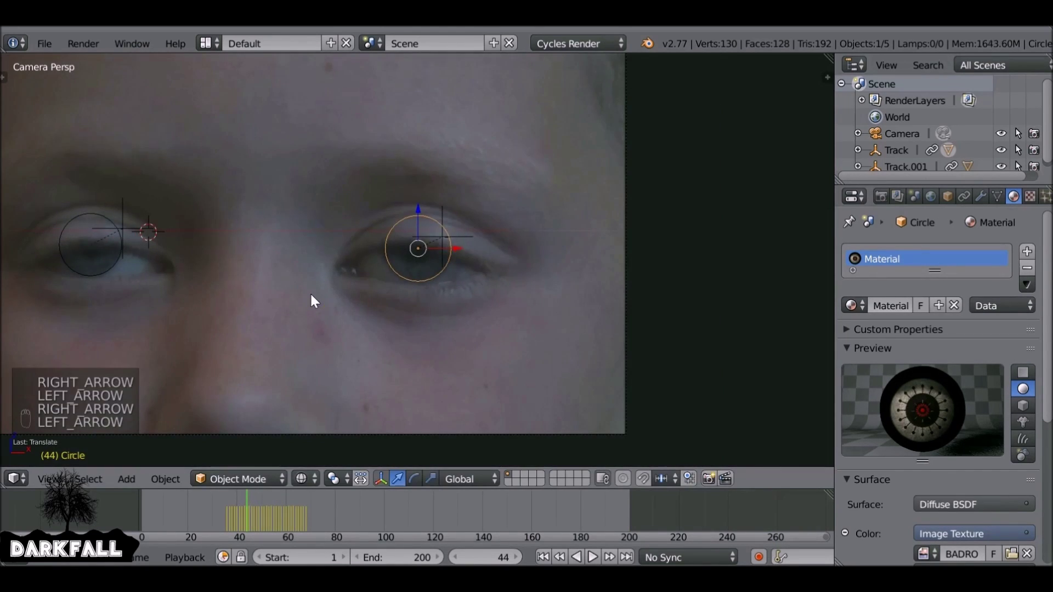
{"action": "key", "text": "Left"}
{"action": "key", "text": "Left"}
{"action": "scroll", "coordinate": [311, 295], "scroll_direction": "up", "scroll_amount": 3}
{"action": "scroll", "coordinate": [360, 268], "scroll_direction": "down", "scroll_amount": 4}
{"action": "key", "text": "Right"}
{"action": "key", "text": "Right"}
{"action": "key", "text": "Right"}
{"action": "key", "text": "Left"}
{"action": "key", "text": "Left"}
{"action": "key", "text": "Left"}
{"action": "key", "text": "Right"}
{"action": "key", "text": "Left"}
{"action": "key", "text": "Right"}
{"action": "key", "text": "Right"}
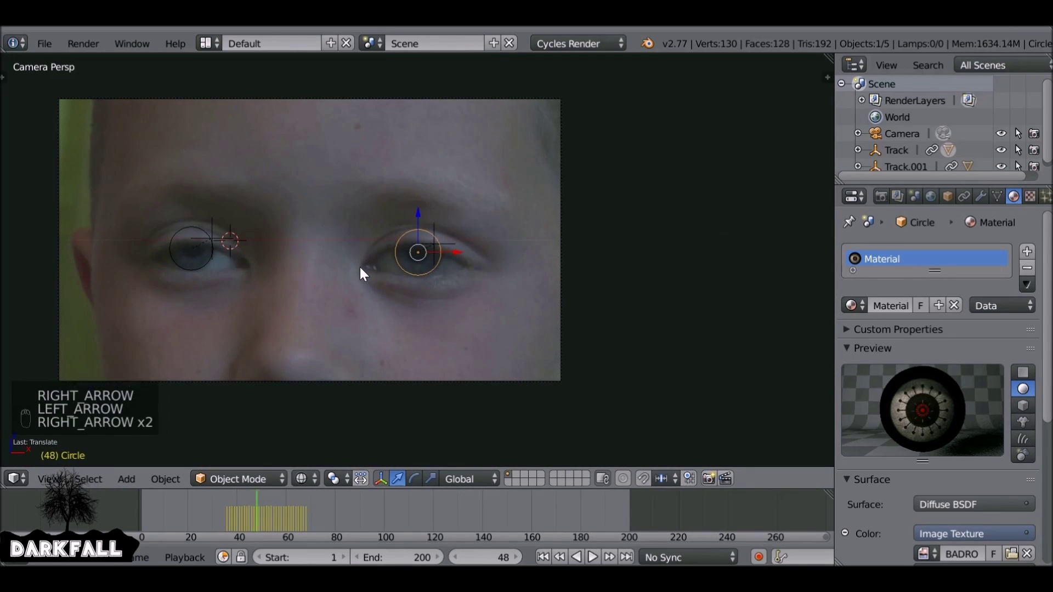
{"action": "key", "text": "Left"}
{"action": "key", "text": "Right"}
{"action": "key", "text": "Left"}
{"action": "key", "text": "Left"}
{"action": "key", "text": "Left"}
{"action": "key", "text": "Left"}
{"action": "key", "text": "Left"}
{"action": "key", "text": "Left"}
{"action": "key", "text": "Left"}
{"action": "key", "text": "Left"}
{"action": "scroll", "coordinate": [440, 255], "scroll_direction": "down", "scroll_amount": 3}
{"action": "key", "text": "KP_0"}
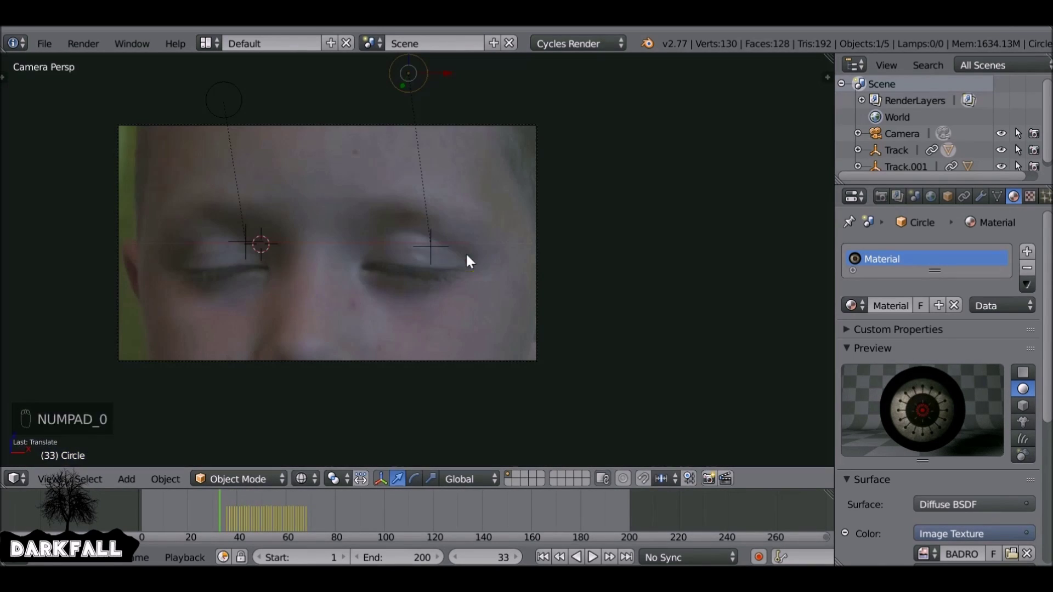
{"action": "key", "text": "z"}
{"action": "left_click", "coordinate": [376, 510]}
Show textured shading and assign the existing robot-eye material to the left-eye disc
{"action": "scroll", "coordinate": [329, 439], "scroll_direction": "up", "scroll_amount": 2}
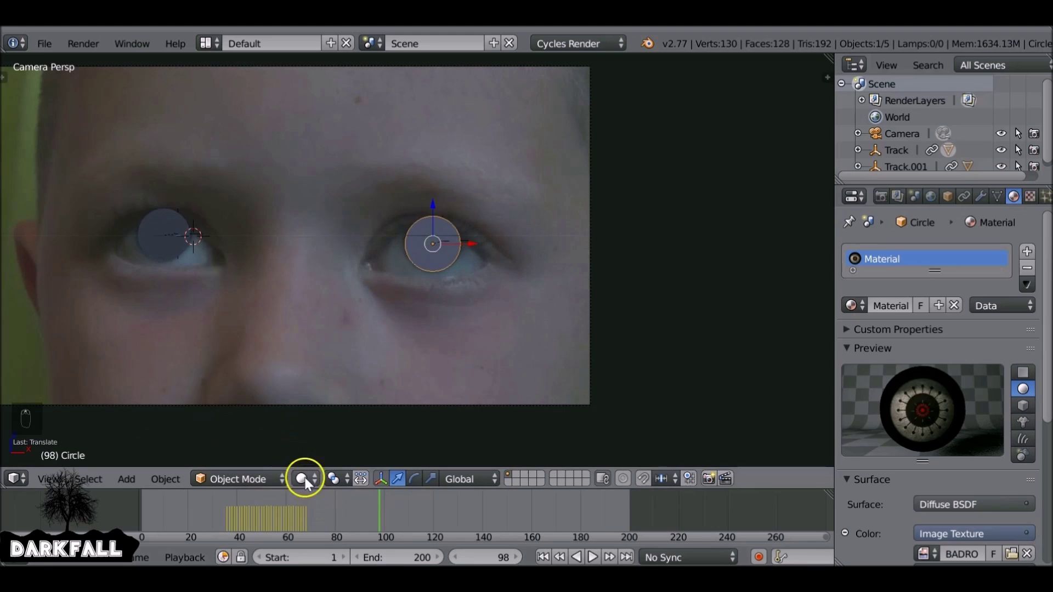
{"action": "left_click", "coordinate": [301, 479]}
{"action": "right_click", "coordinate": [176, 247]}
{"action": "left_click", "coordinate": [853, 305]}
{"action": "left_click", "coordinate": [811, 329]}
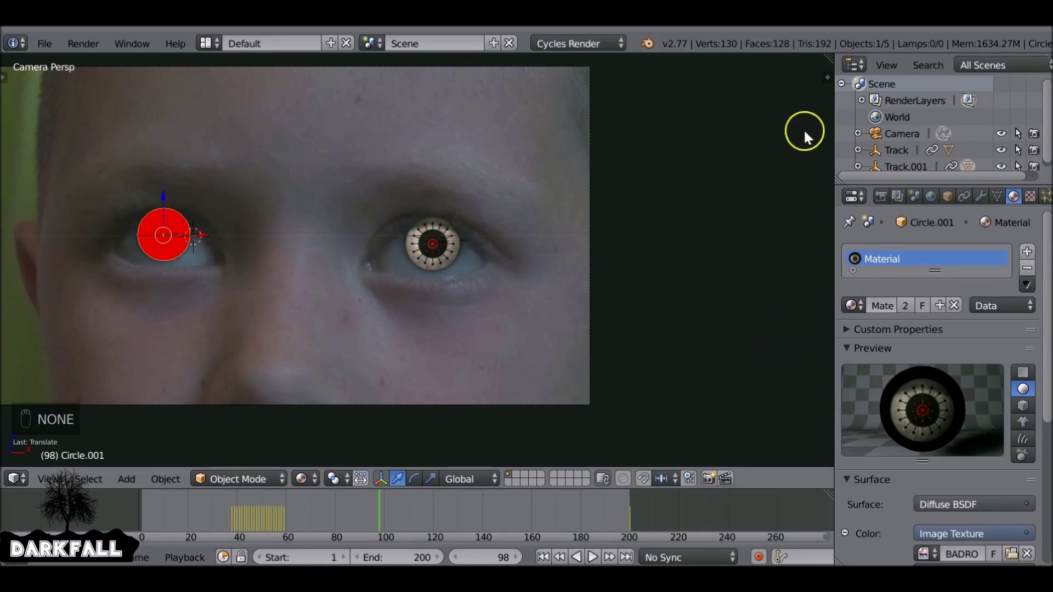
Split off a UV/Image Editor area displaying BADROBOT.png
{"action": "left_click_drag", "start_coordinate": [829, 56], "coordinate": [680, 419]}
{"action": "left_click", "coordinate": [692, 479]}
{"action": "left_click", "coordinate": [743, 343]}
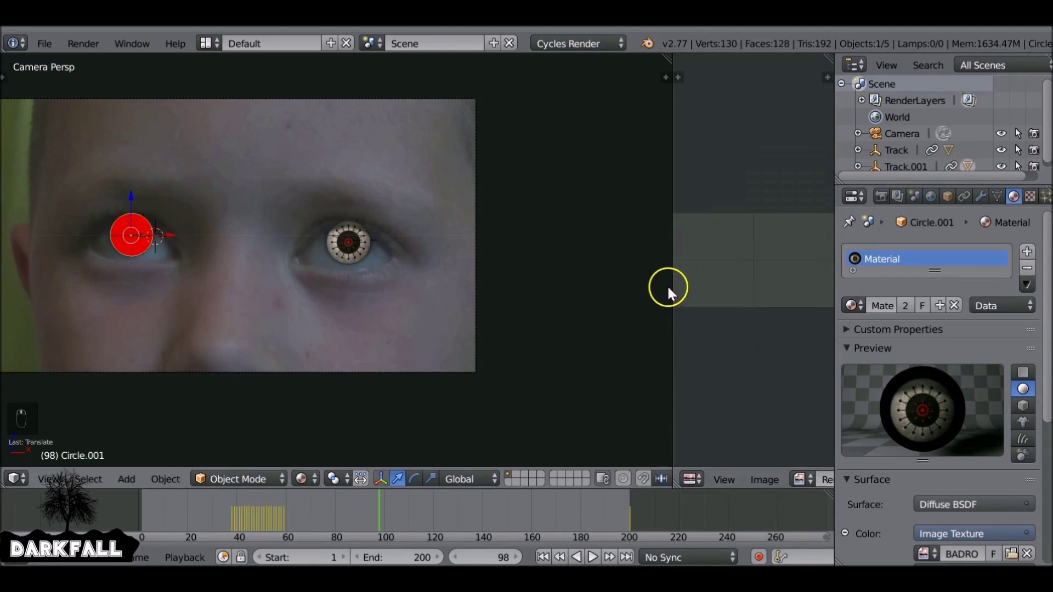
{"action": "left_click_drag", "start_coordinate": [671, 285], "coordinate": [594, 284]}
{"action": "left_click", "coordinate": [723, 479]}
{"action": "left_click", "coordinate": [734, 311]}
{"action": "scroll", "coordinate": [256, 216], "scroll_direction": "up", "scroll_amount": 2}
Project the disc's UVs from view and scale them to fit the robot-eye image
{"action": "key", "text": "Tab"}
{"action": "key", "text": "a"}
{"action": "key", "text": "a"}
{"action": "key", "text": "a"}
{"action": "key", "text": "u"}
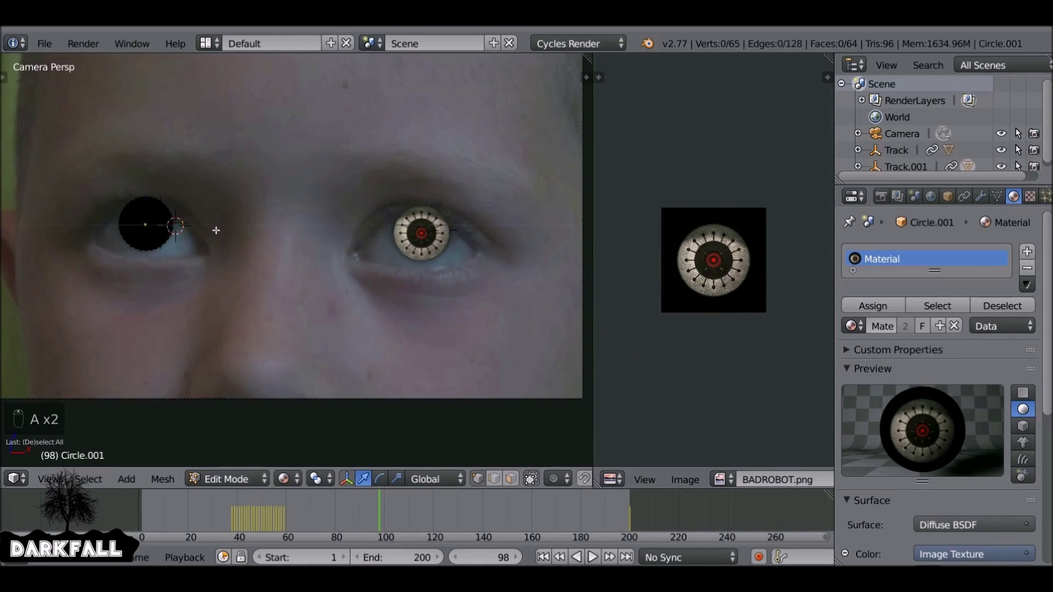
{"action": "left_click", "coordinate": [215, 231]}
{"action": "scroll", "coordinate": [374, 287], "scroll_direction": "up", "scroll_amount": 3}
{"action": "scroll", "coordinate": [778, 262], "scroll_direction": "up", "scroll_amount": 3}
{"action": "scroll", "coordinate": [778, 262], "scroll_direction": "up", "scroll_amount": 2}
{"action": "key", "text": "s"}
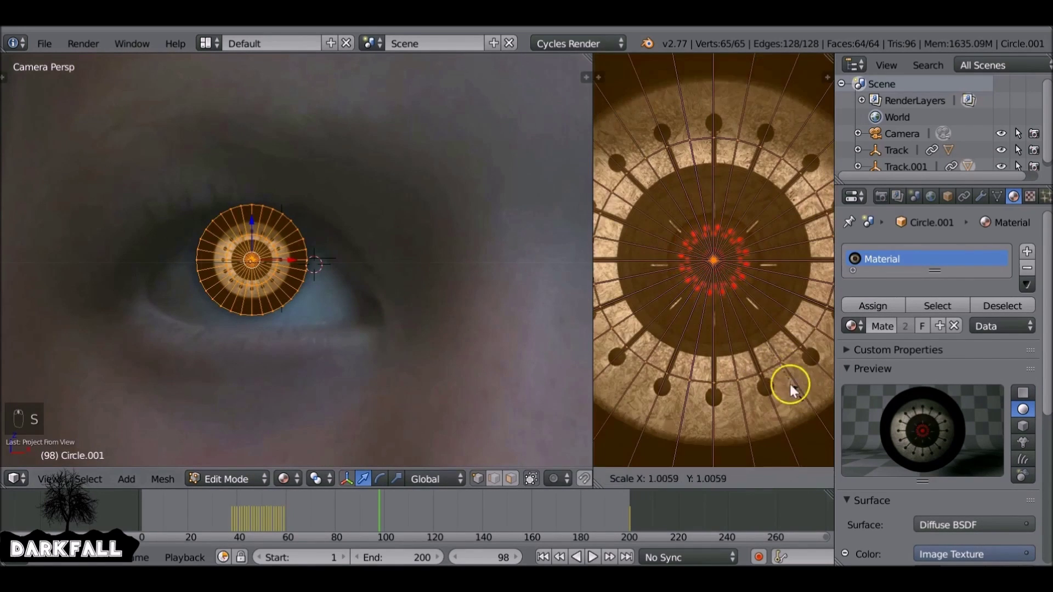
{"action": "left_click", "coordinate": [782, 409]}
{"action": "scroll", "coordinate": [782, 409], "scroll_direction": "down", "scroll_amount": 3}
{"action": "key", "text": "Tab"}
Join the areas to remove the image editor and restore the full 3D view
{"action": "scroll", "coordinate": [587, 262], "scroll_direction": "down", "scroll_amount": 4}
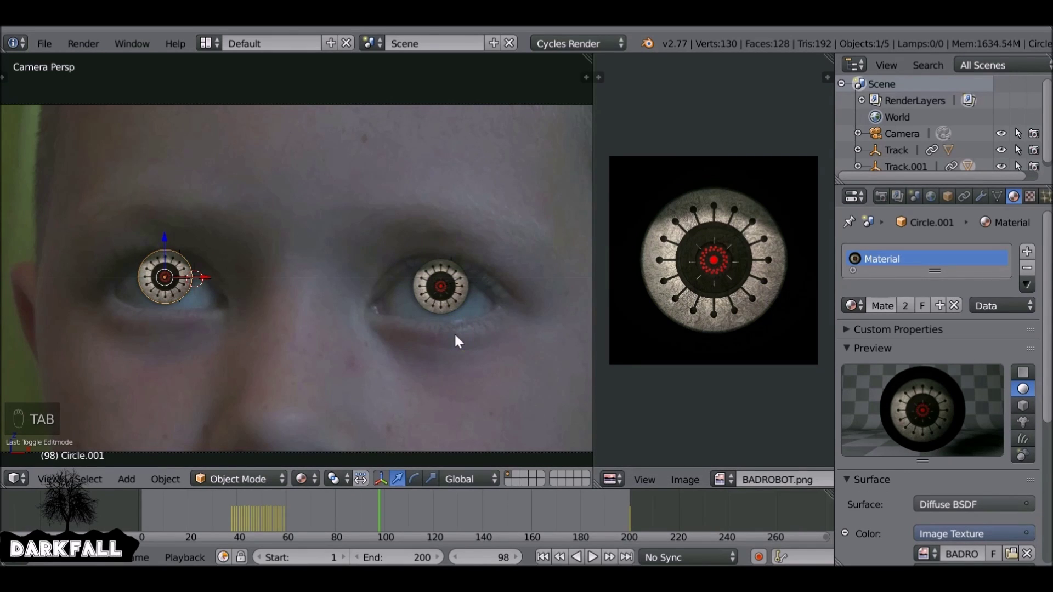
{"action": "scroll", "coordinate": [453, 334], "scroll_direction": "down", "scroll_amount": 2}
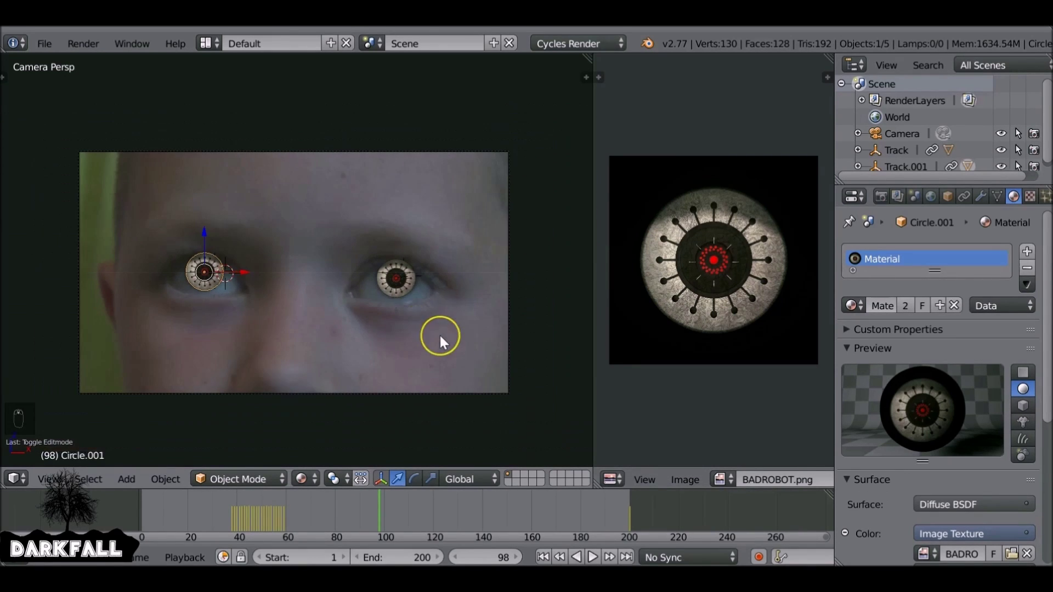
{"action": "right_click", "coordinate": [593, 366]}
{"action": "left_click", "coordinate": [592, 366]}
{"action": "left_click", "coordinate": [629, 357]}
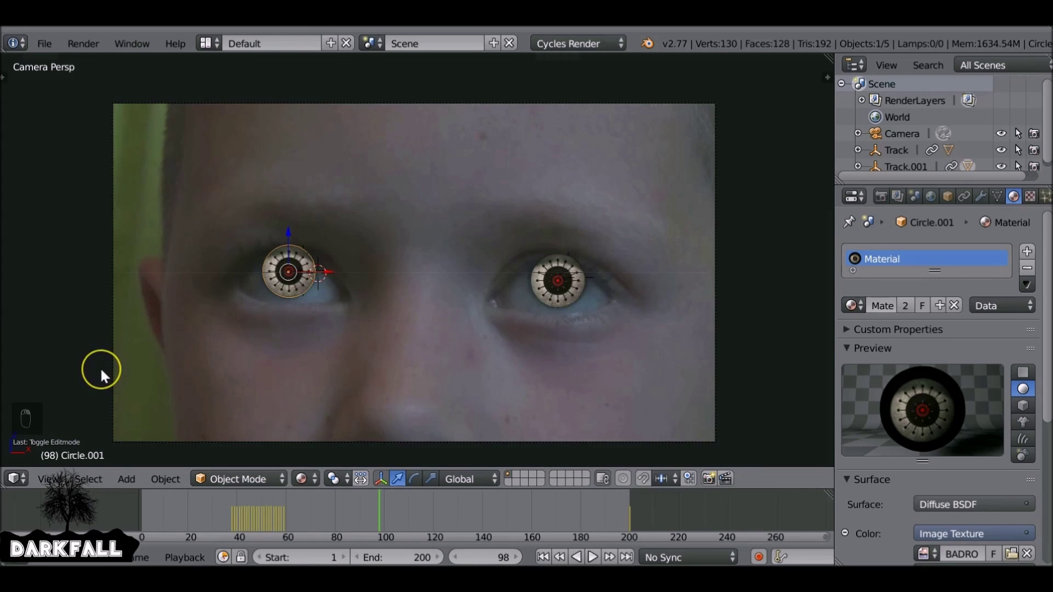
{"action": "left_click", "coordinate": [13, 479]}
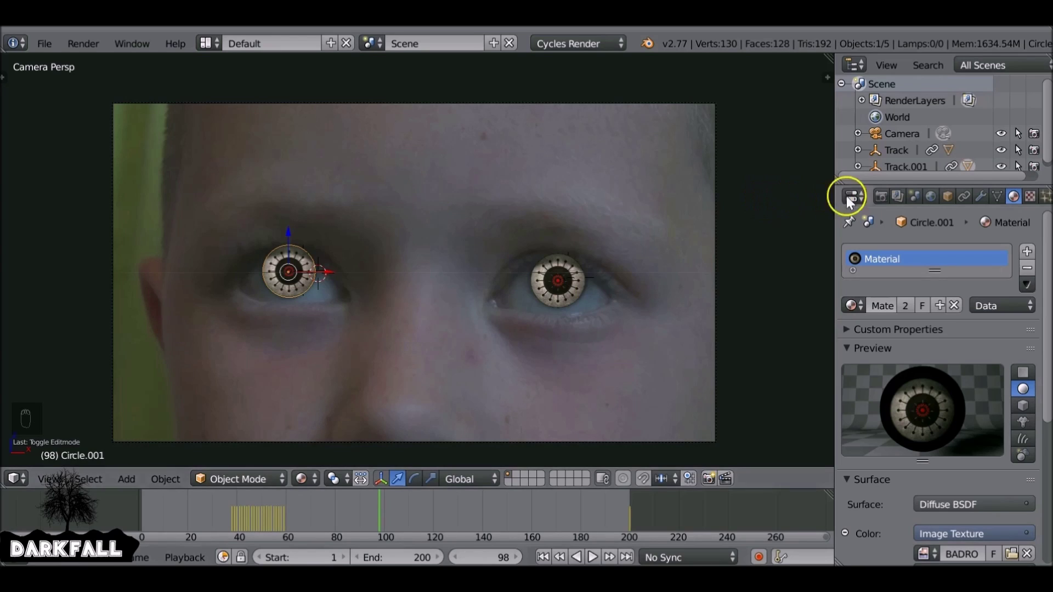
Set the World background colour to white
{"action": "left_click", "coordinate": [930, 197]}
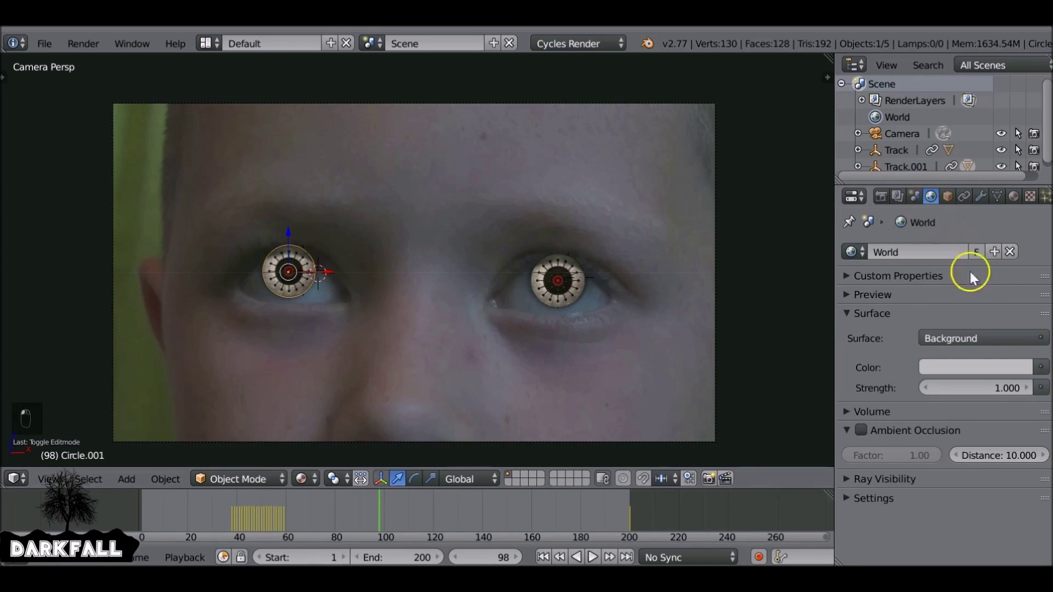
{"action": "left_click", "coordinate": [973, 364]}
{"action": "left_click_drag", "start_coordinate": [1034, 217], "coordinate": [1015, 132]}
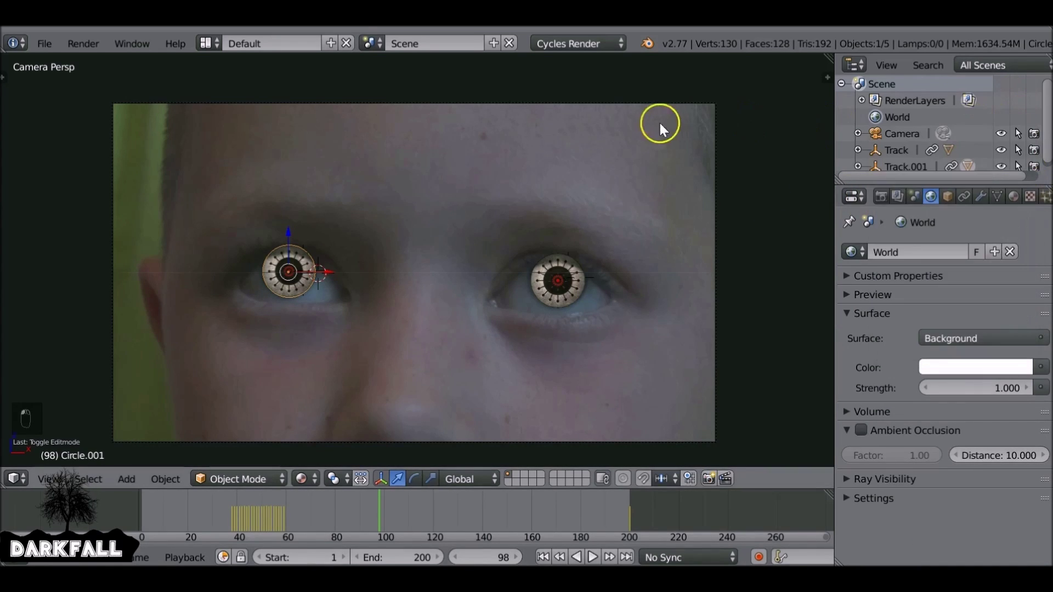
Enable Transparent in the Render tab's Film panel and turn the main view into a Node Editor
{"action": "left_click", "coordinate": [881, 197]}
{"action": "scroll", "coordinate": [885, 429], "scroll_direction": "down", "scroll_amount": 5}
{"action": "scroll", "coordinate": [880, 439], "scroll_direction": "down", "scroll_amount": 5}
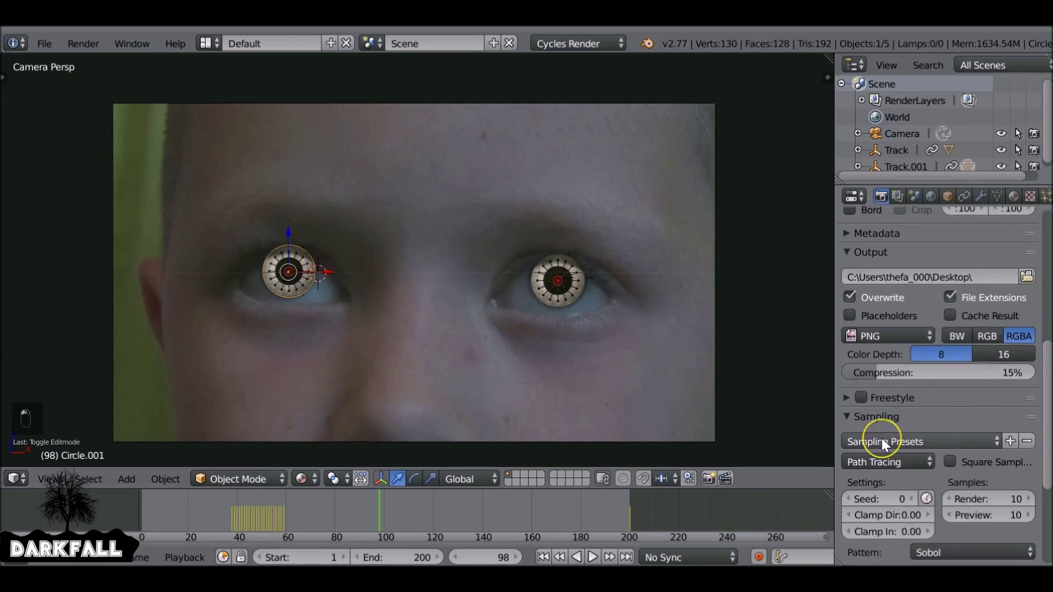
{"action": "scroll", "coordinate": [880, 439], "scroll_direction": "down", "scroll_amount": 4}
{"action": "left_click", "coordinate": [851, 498]}
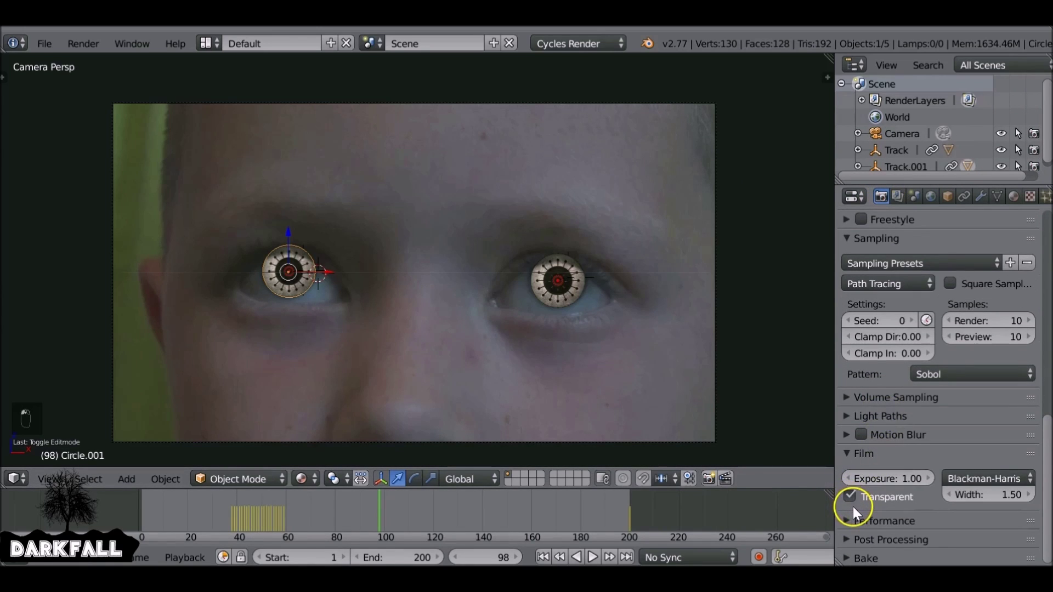
{"action": "scroll", "coordinate": [861, 503], "scroll_direction": "up", "scroll_amount": 3}
{"action": "scroll", "coordinate": [853, 477], "scroll_direction": "up", "scroll_amount": 5}
{"action": "scroll", "coordinate": [853, 475], "scroll_direction": "up", "scroll_amount": 5}
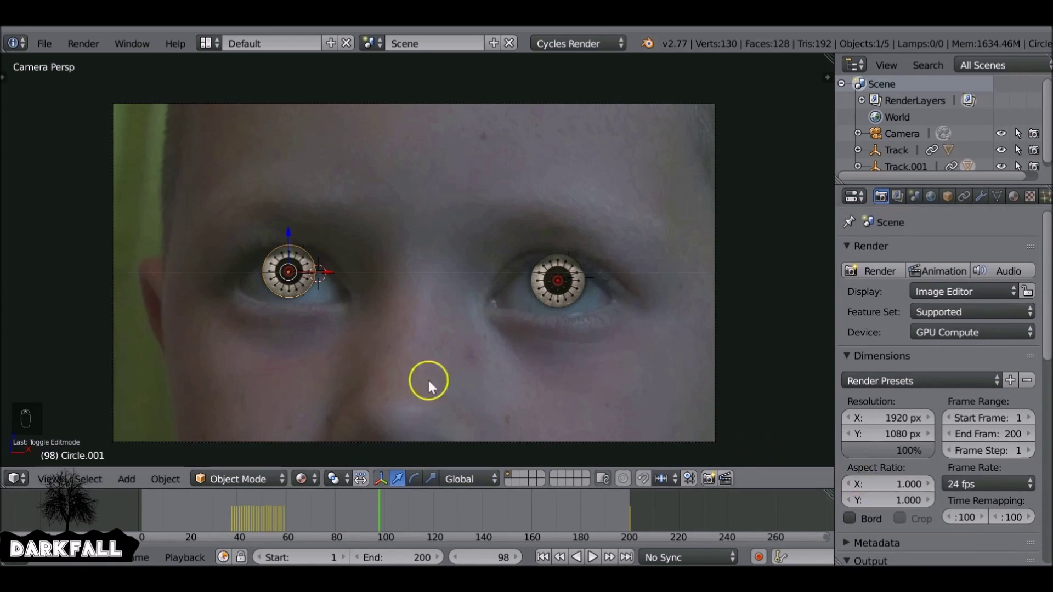
{"action": "left_click", "coordinate": [15, 479]}
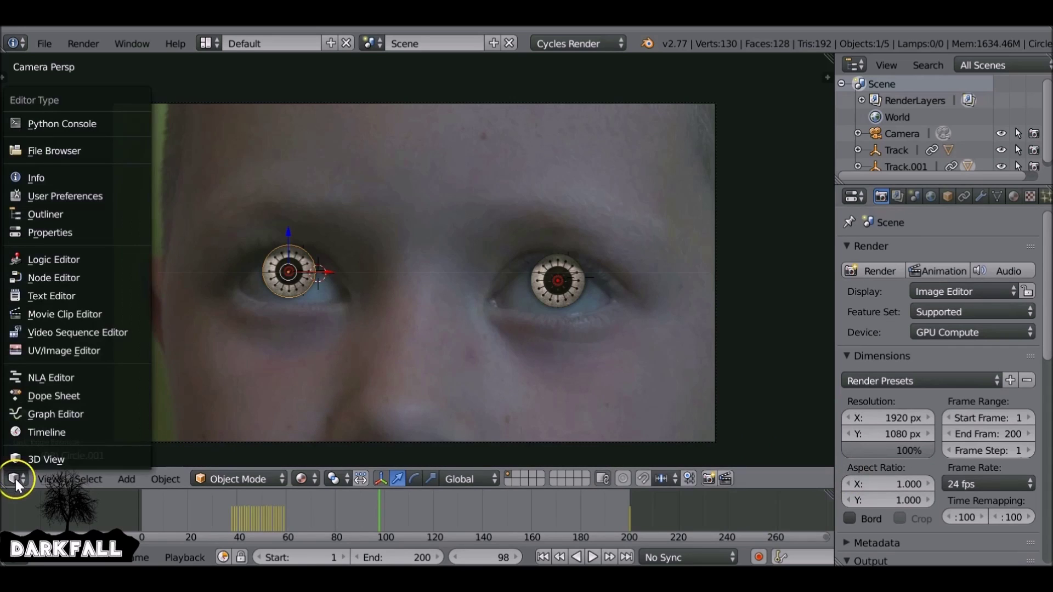
{"action": "left_click", "coordinate": [63, 278]}
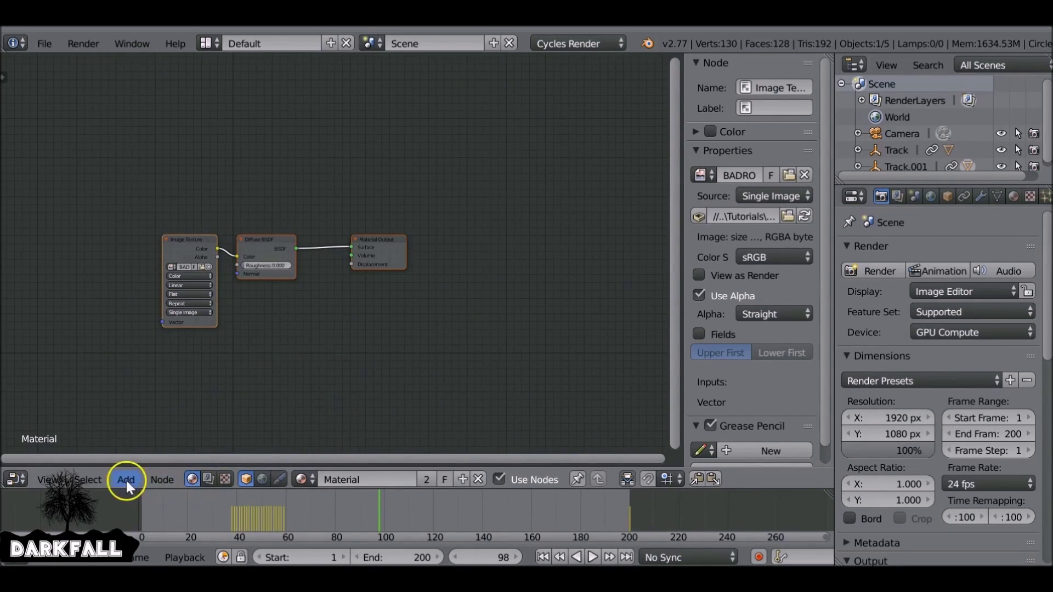
Enable compositing nodes with backdrop and arrange Render Layers, Composite and a new Viewer node
{"action": "left_click", "coordinate": [210, 481]}
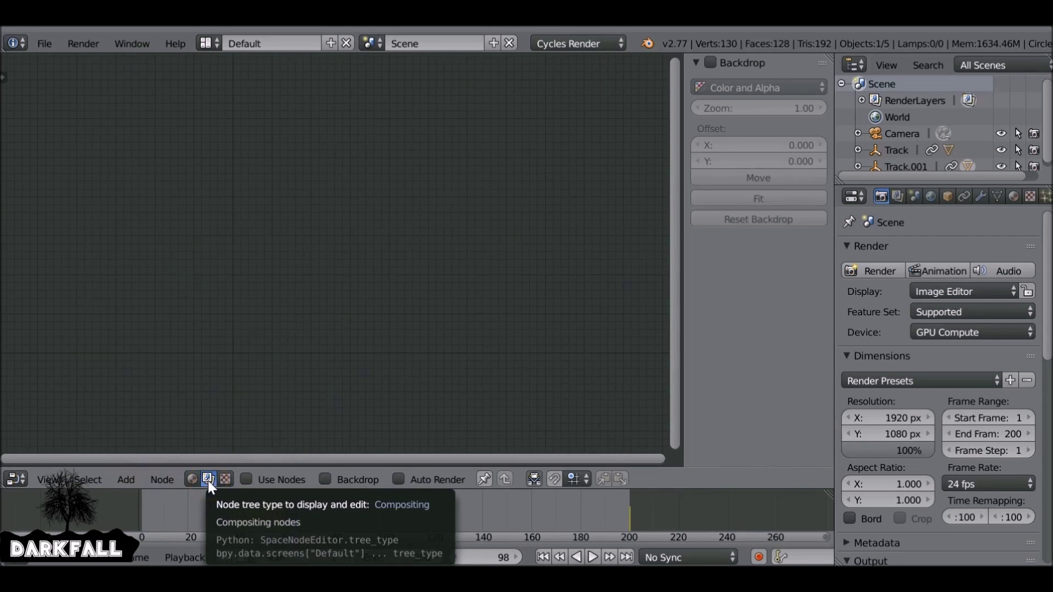
{"action": "left_click", "coordinate": [246, 479]}
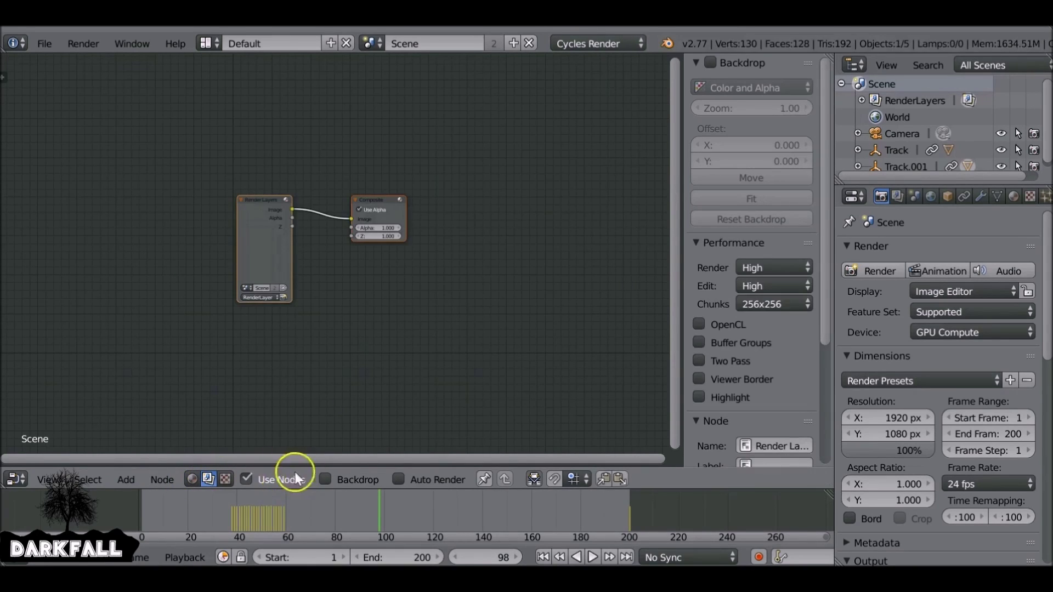
{"action": "left_click", "coordinate": [324, 480]}
{"action": "left_click_drag", "start_coordinate": [264, 209], "coordinate": [93, 228]}
{"action": "left_click_drag", "start_coordinate": [376, 217], "coordinate": [595, 167]}
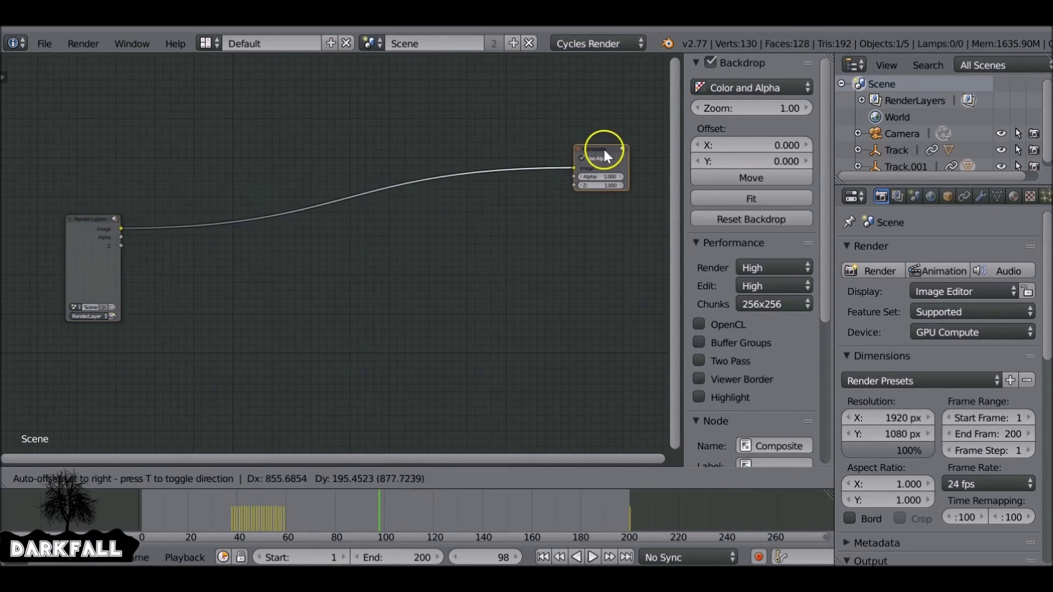
{"action": "left_click", "coordinate": [97, 230], "text": "ctrl+shift"}
{"action": "left_click_drag", "start_coordinate": [130, 160], "coordinate": [599, 99]}
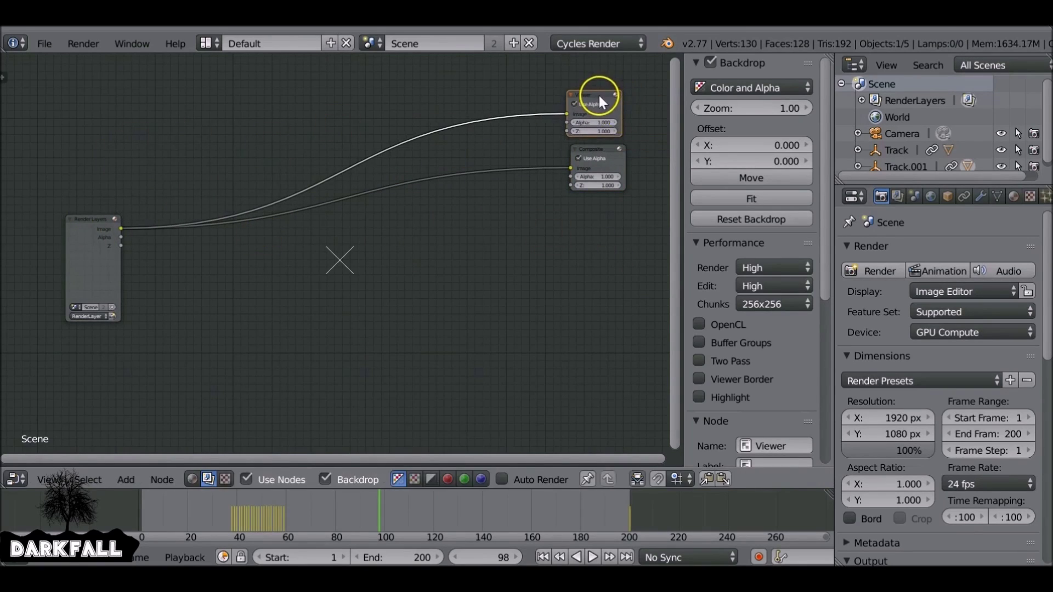
Render frame 98 of both robot eyes, then add a Movie Clip input node in the compositor
{"action": "key", "text": "F12"}
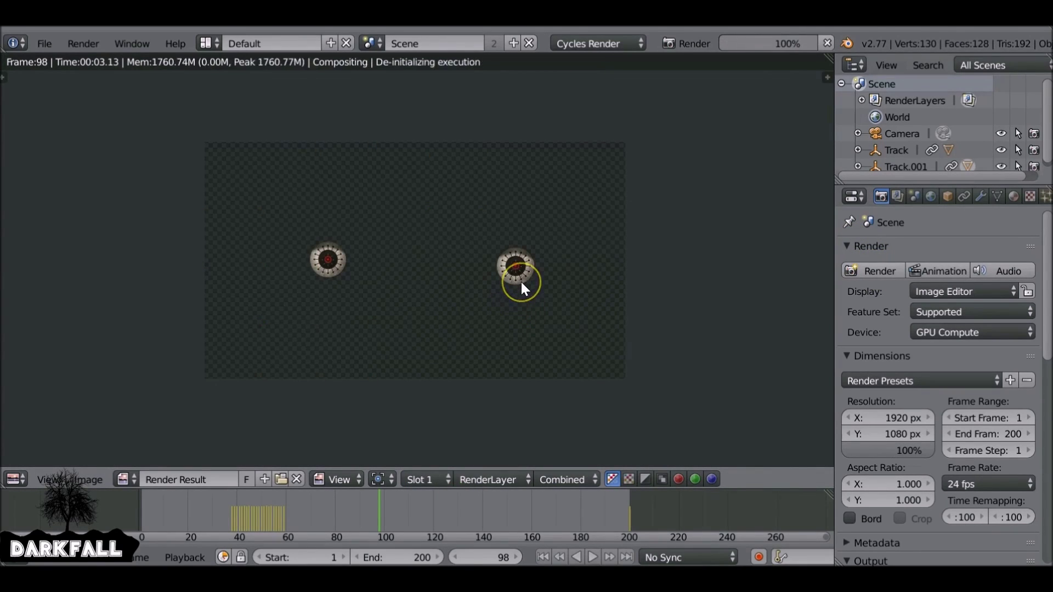
{"action": "scroll", "coordinate": [522, 283], "scroll_direction": "up", "scroll_amount": 5}
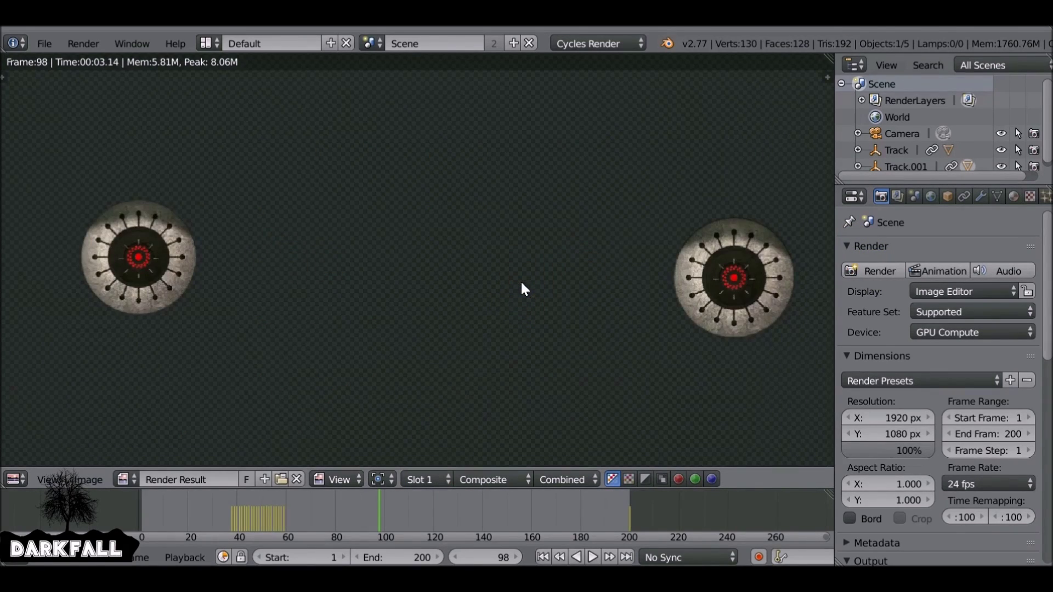
{"action": "scroll", "coordinate": [522, 284], "scroll_direction": "down", "scroll_amount": 3}
{"action": "scroll", "coordinate": [522, 284], "scroll_direction": "down", "scroll_amount": 1}
{"action": "scroll", "coordinate": [523, 284], "scroll_direction": "up", "scroll_amount": 3}
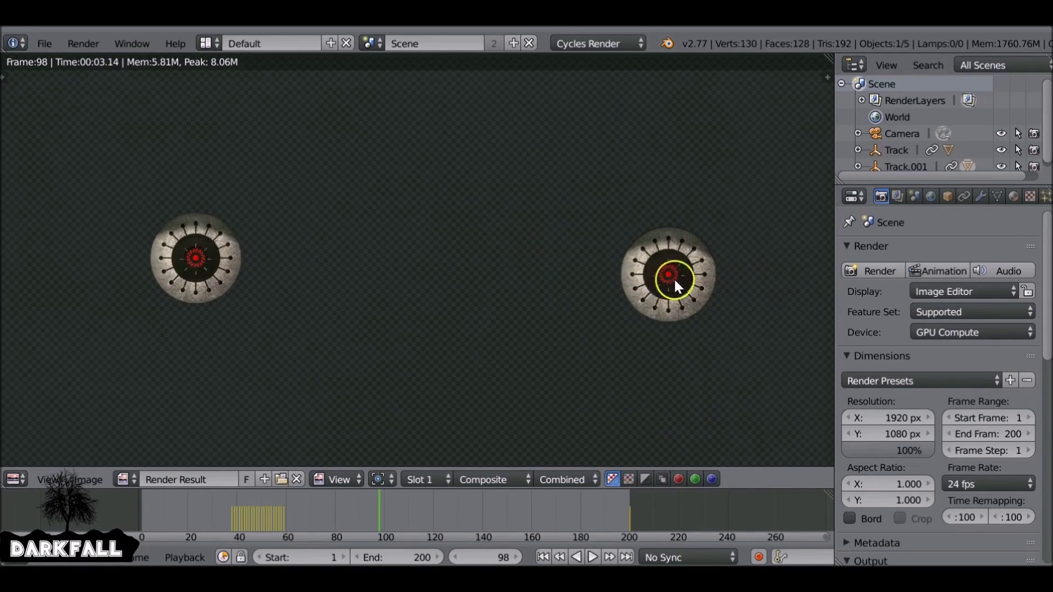
{"action": "key", "text": "shift+F3"}
{"action": "key", "text": "shift+a"}
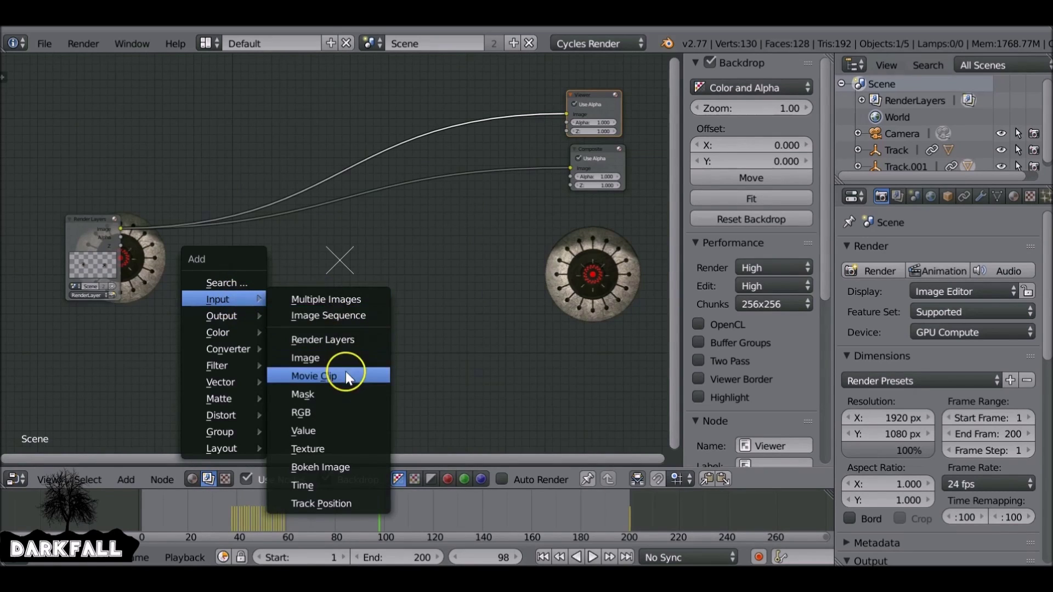
{"action": "left_click", "coordinate": [346, 370]}
Add a Movie Clip node loaded with the face footage and arrange it beside Render Layers
{"action": "left_click", "coordinate": [70, 301]}
{"action": "scroll", "coordinate": [257, 231], "scroll_direction": "up", "scroll_amount": 2}
{"action": "scroll", "coordinate": [108, 369], "scroll_direction": "up", "scroll_amount": 2}
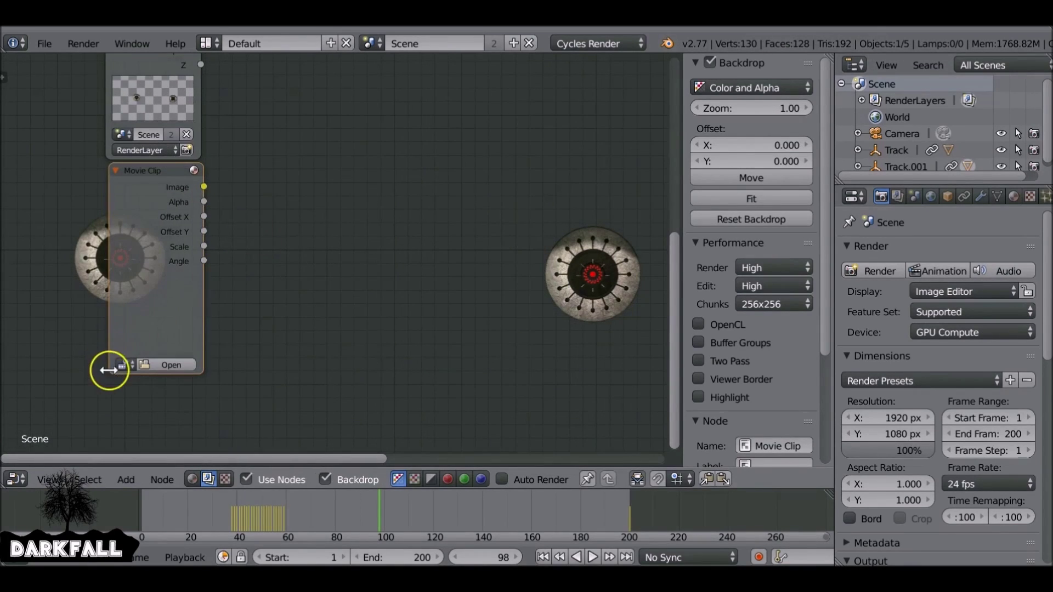
{"action": "left_click", "coordinate": [125, 365]}
{"action": "left_click", "coordinate": [164, 382]}
{"action": "scroll", "coordinate": [302, 273], "scroll_direction": "down", "scroll_amount": 3}
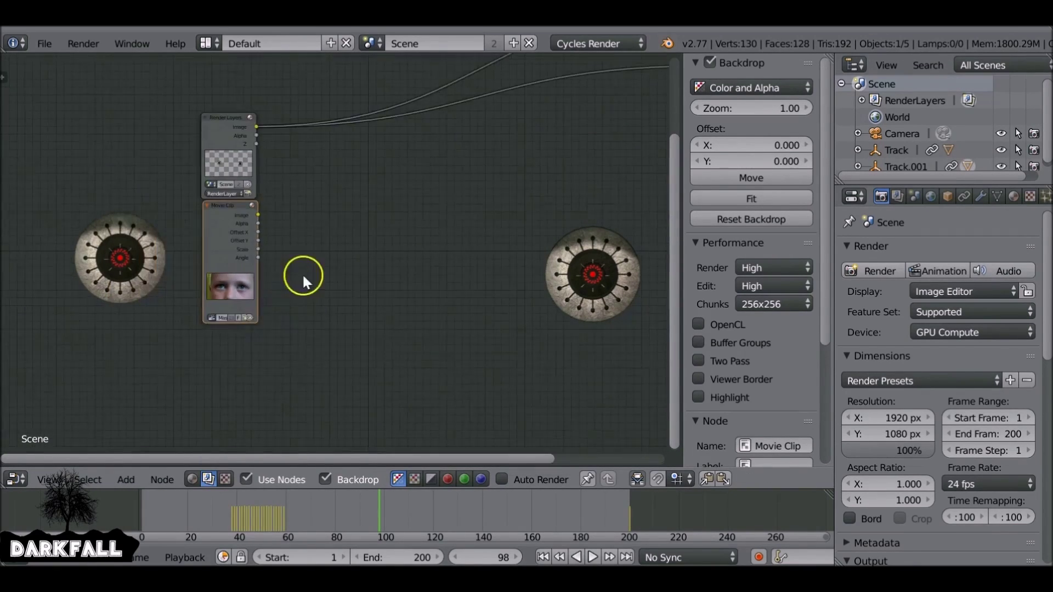
{"action": "scroll", "coordinate": [156, 270], "scroll_direction": "down", "scroll_amount": 2}
{"action": "left_click_drag", "start_coordinate": [156, 270], "coordinate": [132, 196]}
{"action": "left_click_drag", "start_coordinate": [150, 336], "coordinate": [76, 298]}
Add an Alpha Over node combining the face clip with the rendered eye discs
{"action": "key", "text": "shift+a"}
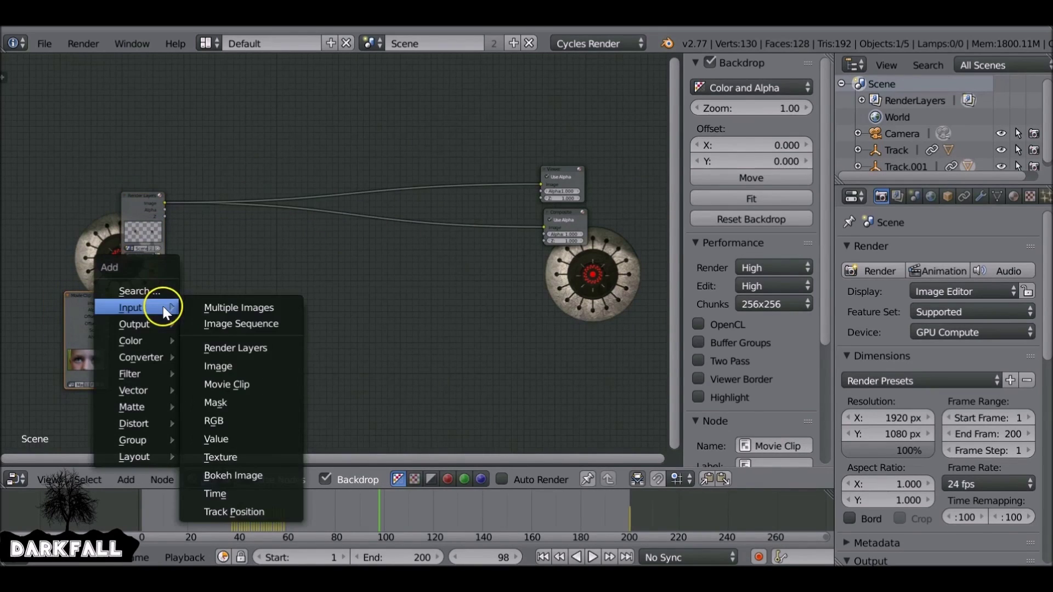
{"action": "left_click", "coordinate": [245, 159]}
{"action": "left_click", "coordinate": [237, 257]}
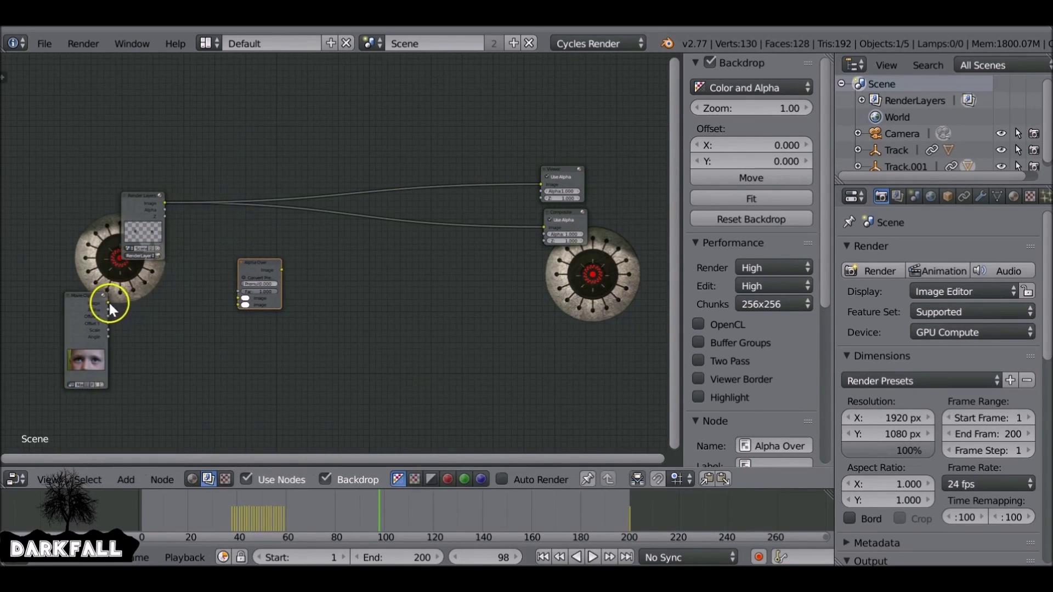
{"action": "left_click_drag", "start_coordinate": [109, 301], "coordinate": [243, 303]}
{"action": "left_click", "coordinate": [258, 266], "text": "ctrl+shift"}
{"action": "left_click_drag", "start_coordinate": [164, 203], "coordinate": [239, 304]}
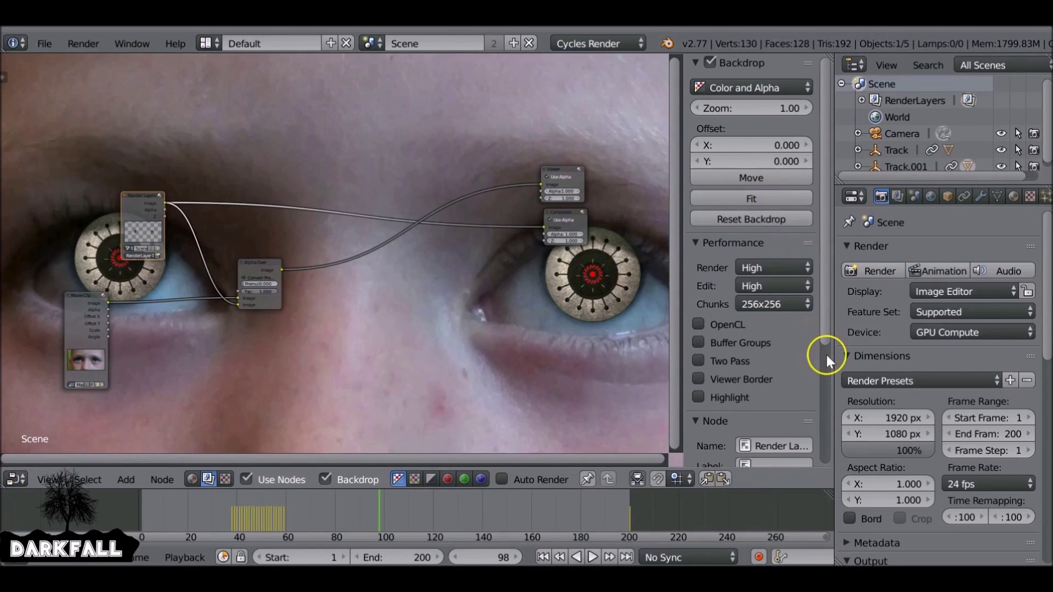
Route the Alpha Over result to the Composite output and tidy the node layout
{"action": "left_click", "coordinate": [771, 196]}
{"action": "mouse_move", "coordinate": [428, 268]}
{"action": "middle_mouse_down"}
{"action": "mouse_move", "coordinate": [403, 154]}
{"action": "mouse_move", "coordinate": [426, 191]}
{"action": "middle_mouse_up"}
{"action": "scroll", "coordinate": [425, 191], "scroll_direction": "up", "scroll_amount": 3}
{"action": "left_click_drag", "start_coordinate": [747, 111], "coordinate": [768, 108]}
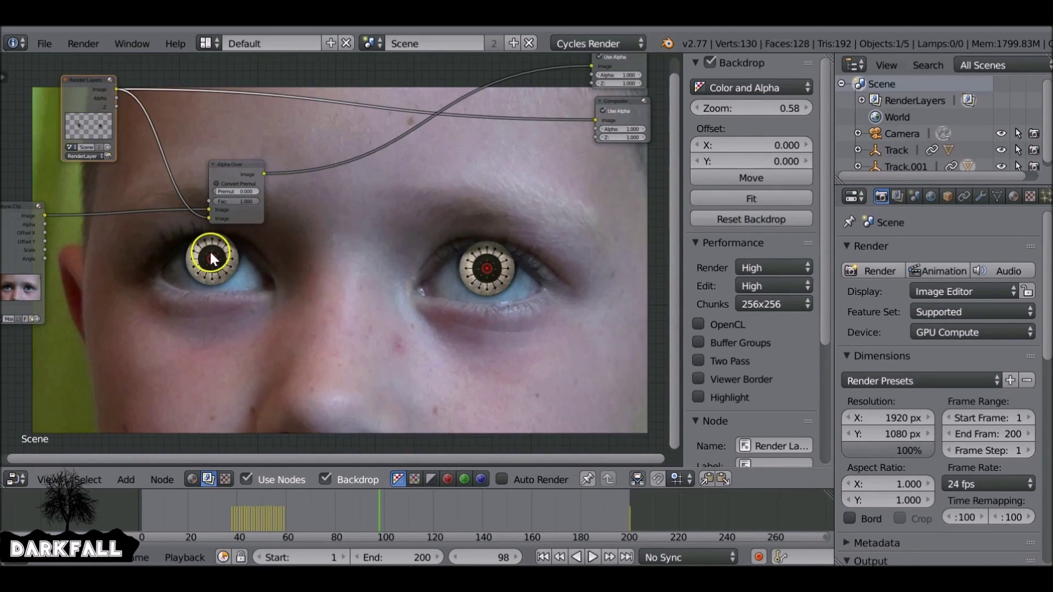
{"action": "middle_click_drag", "start_coordinate": [210, 250], "coordinate": [247, 313]}
{"action": "left_click_drag", "start_coordinate": [140, 120], "coordinate": [100, 144]}
{"action": "middle_click_drag", "start_coordinate": [308, 203], "coordinate": [281, 225]}
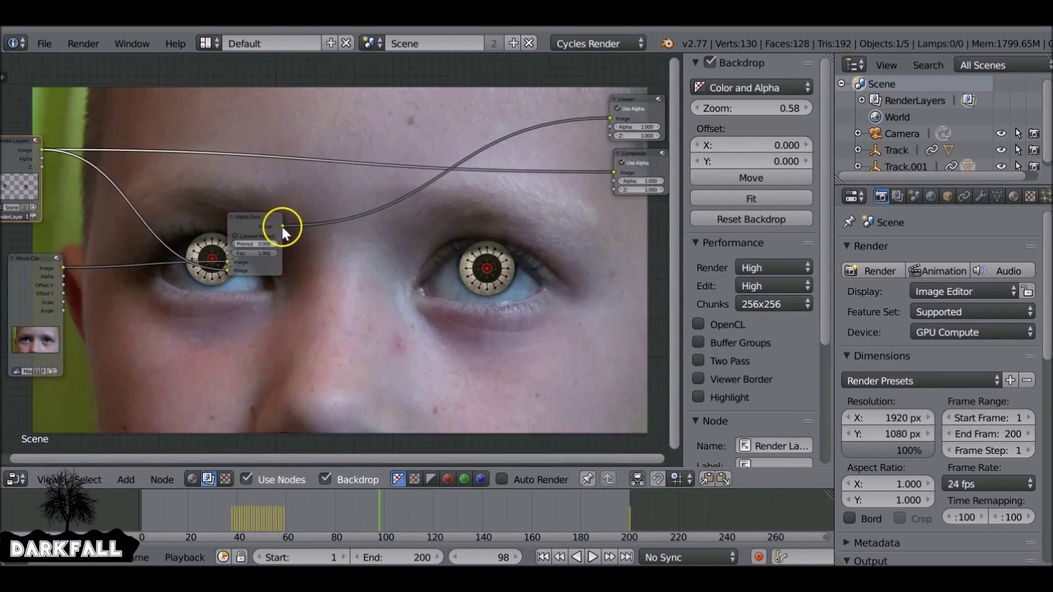
{"action": "left_click_drag", "start_coordinate": [282, 225], "coordinate": [616, 171]}
{"action": "middle_click_drag", "start_coordinate": [295, 199], "coordinate": [341, 168]}
{"action": "key", "text": "shift+a"}
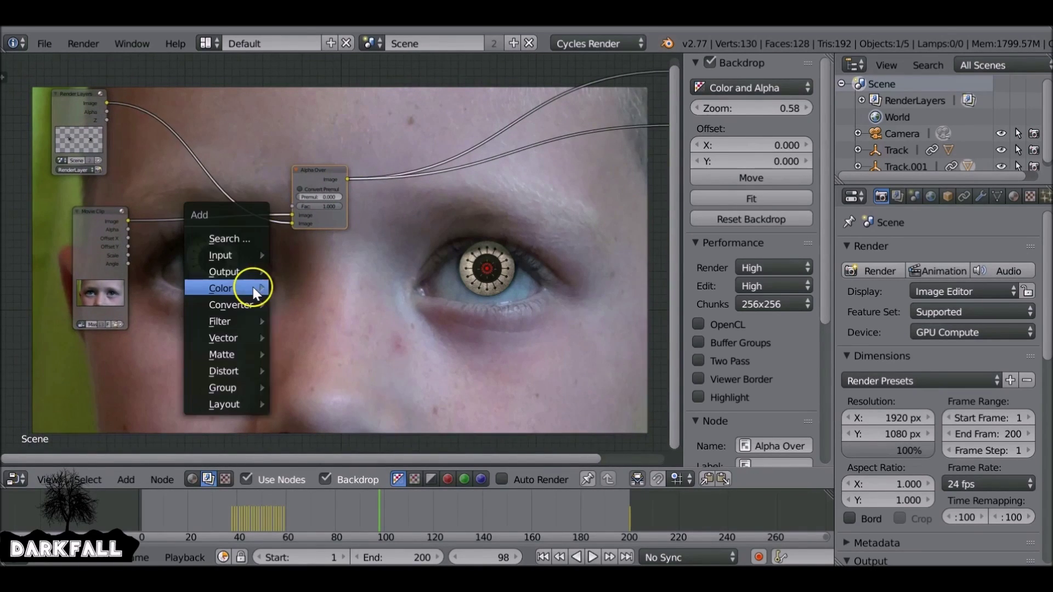
Add a Mask node set to Eye_Mask with anti-aliasing enabled
{"action": "left_click", "coordinate": [324, 348]}
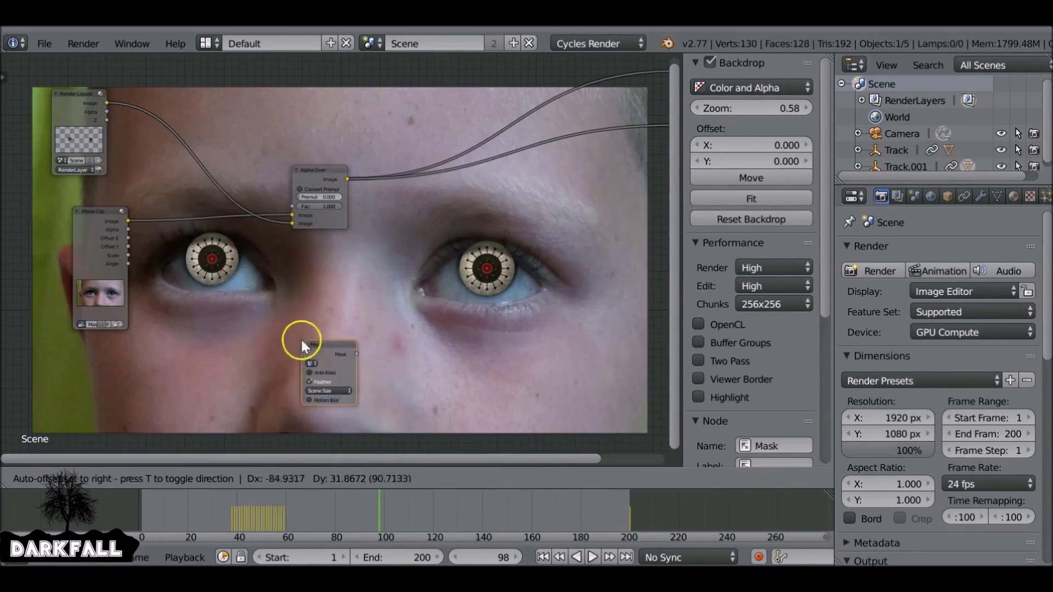
{"action": "left_click", "coordinate": [180, 300]}
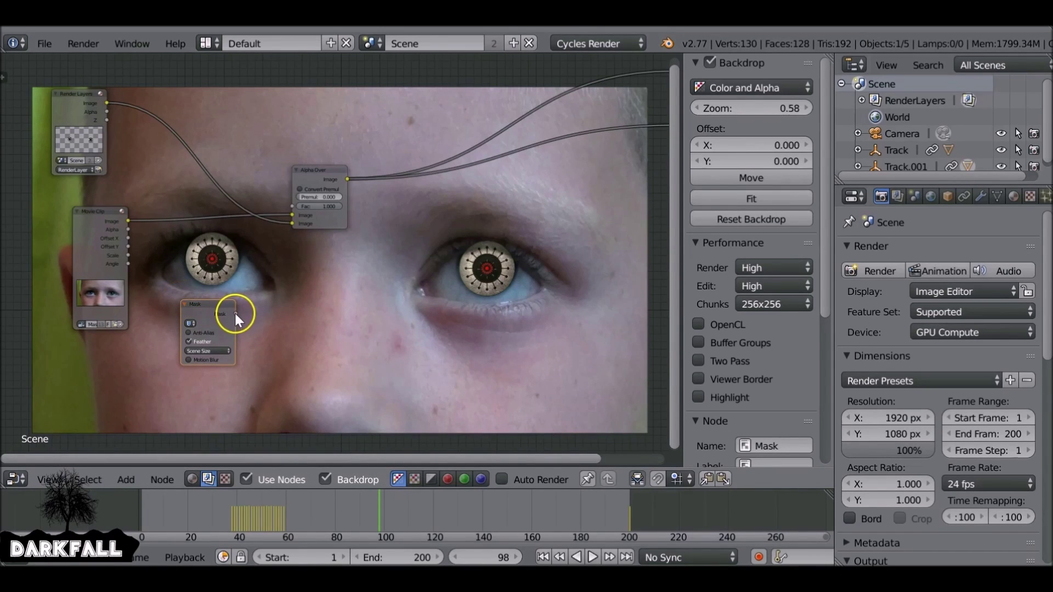
{"action": "scroll", "coordinate": [234, 311], "scroll_direction": "up", "scroll_amount": 2}
{"action": "scroll", "coordinate": [183, 245], "scroll_direction": "up", "scroll_amount": 3}
{"action": "left_click", "coordinate": [179, 244]}
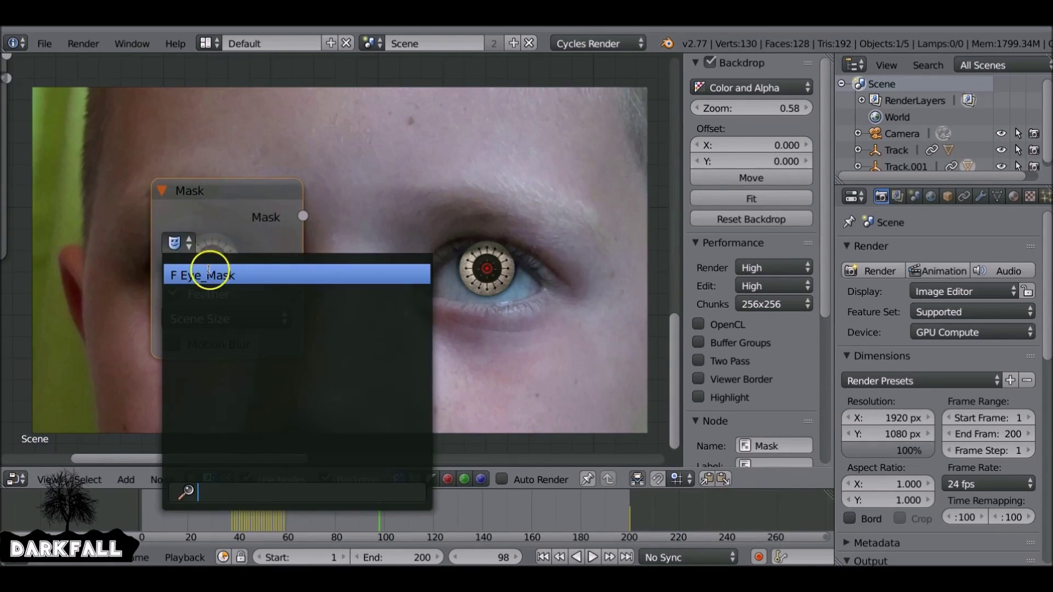
{"action": "left_click", "coordinate": [209, 274]}
{"action": "left_click", "coordinate": [179, 267]}
Connect the Eye_Mask output to Alpha Over's Fac socket
{"action": "scroll", "coordinate": [238, 268], "scroll_direction": "down", "scroll_amount": 2}
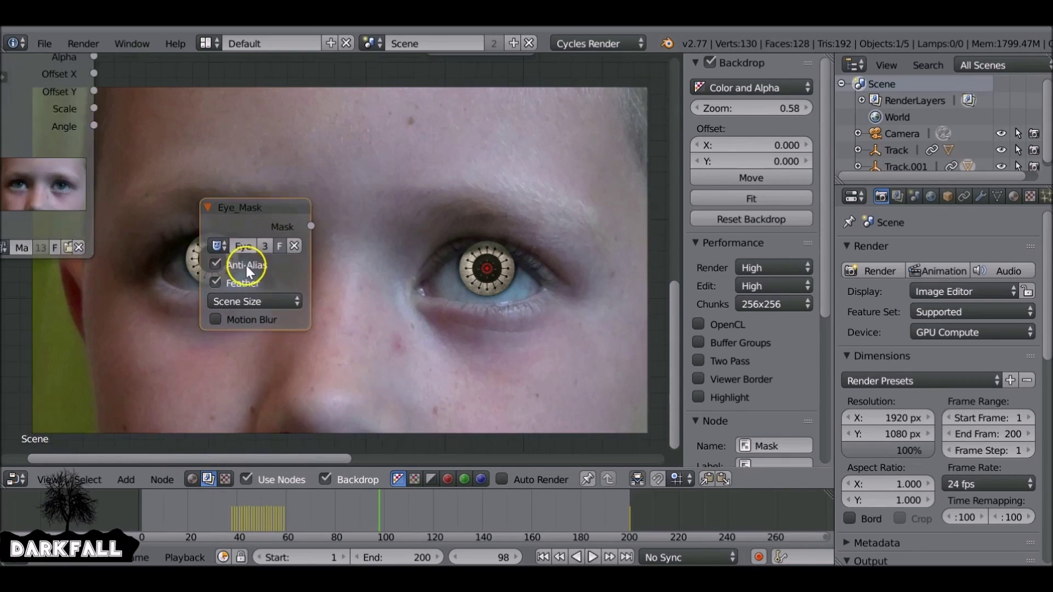
{"action": "scroll", "coordinate": [246, 263], "scroll_direction": "down", "scroll_amount": 2}
{"action": "scroll", "coordinate": [201, 294], "scroll_direction": "down", "scroll_amount": 1}
{"action": "left_click_drag", "start_coordinate": [191, 344], "coordinate": [330, 169]}
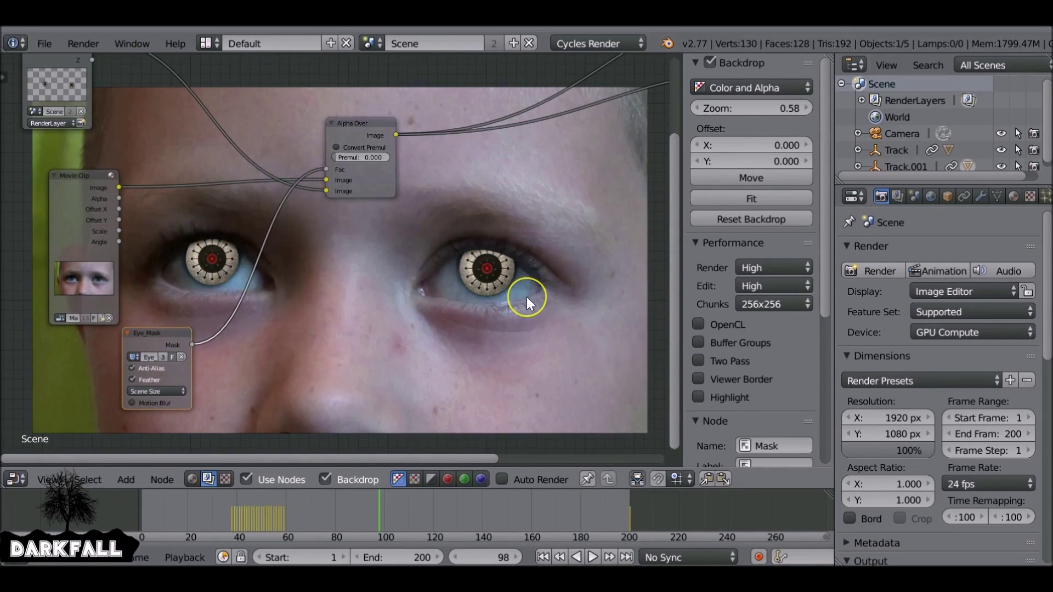
{"action": "scroll", "coordinate": [526, 297], "scroll_direction": "down", "scroll_amount": 1}
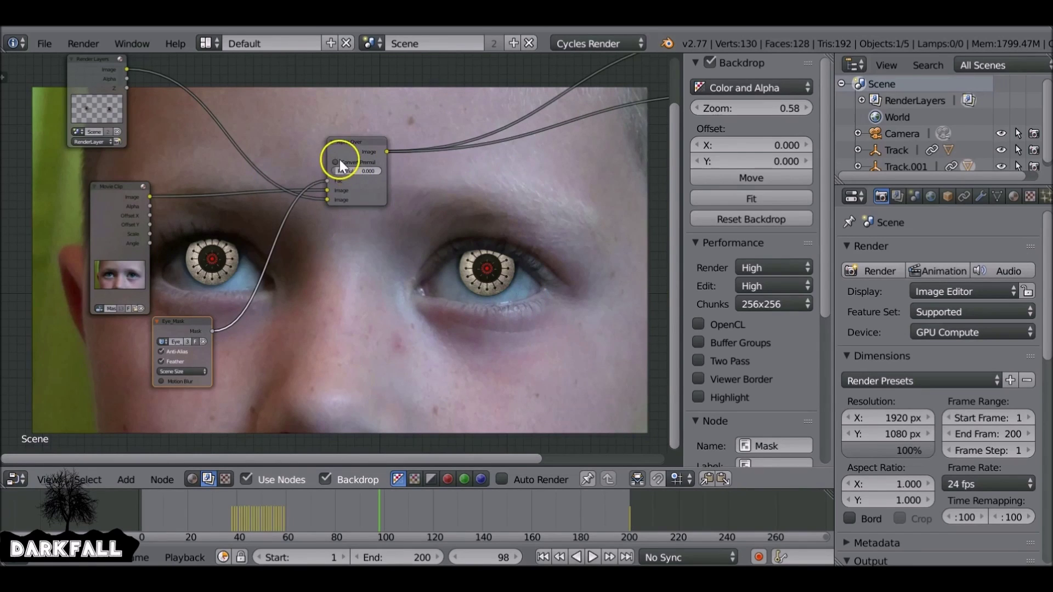
{"action": "left_click", "coordinate": [358, 141]}
{"action": "key", "text": "shift+a"}
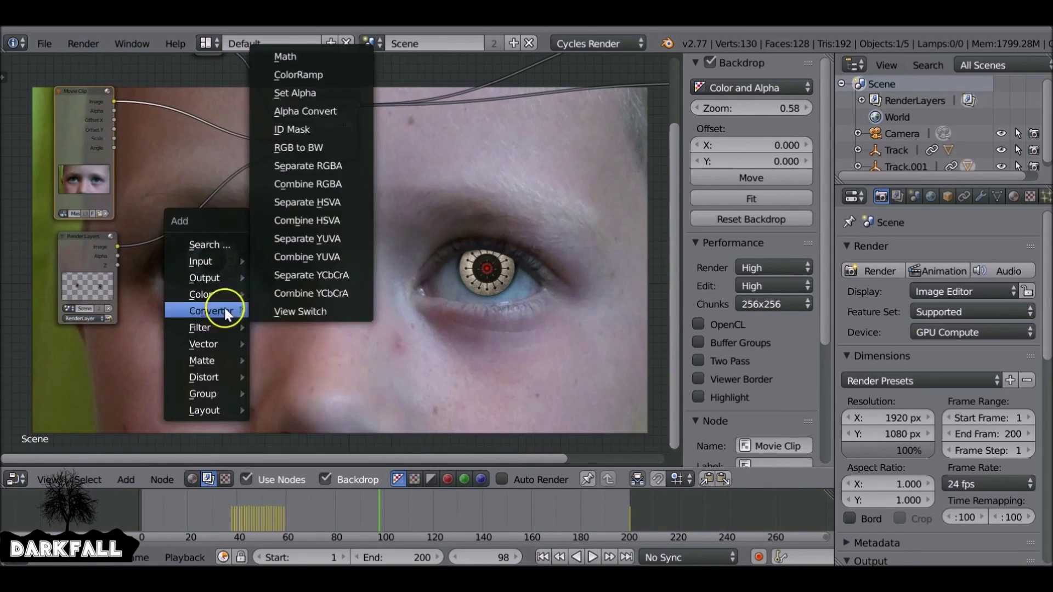
Add a Fast Gaussian Blur node and a Mix node fed by the rendered eye discs
{"action": "left_click", "coordinate": [307, 112]}
{"action": "left_click", "coordinate": [233, 195]}
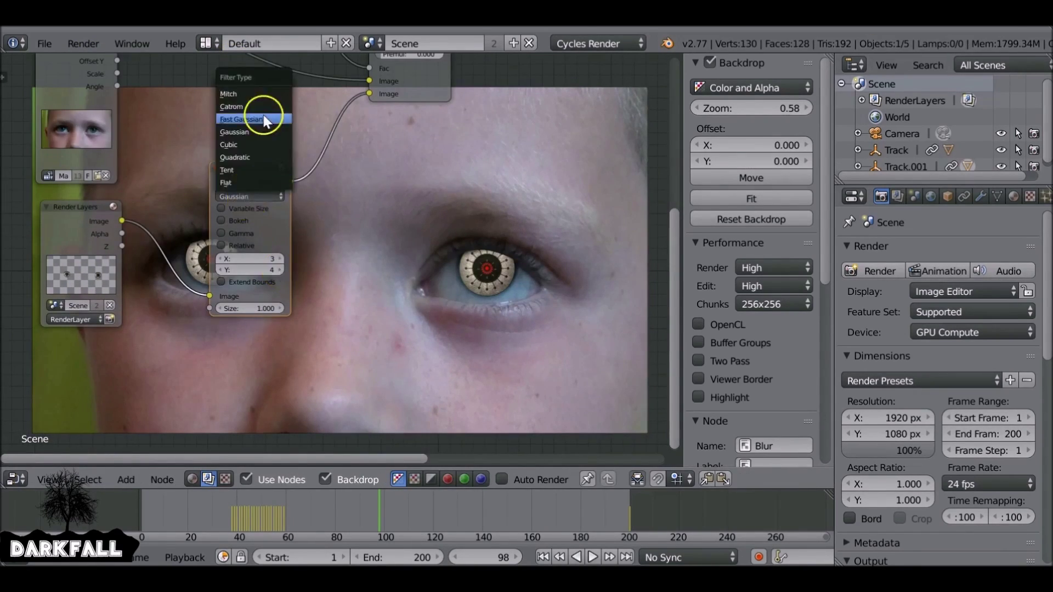
{"action": "left_click", "coordinate": [264, 119]}
{"action": "key", "text": "shift+a"}
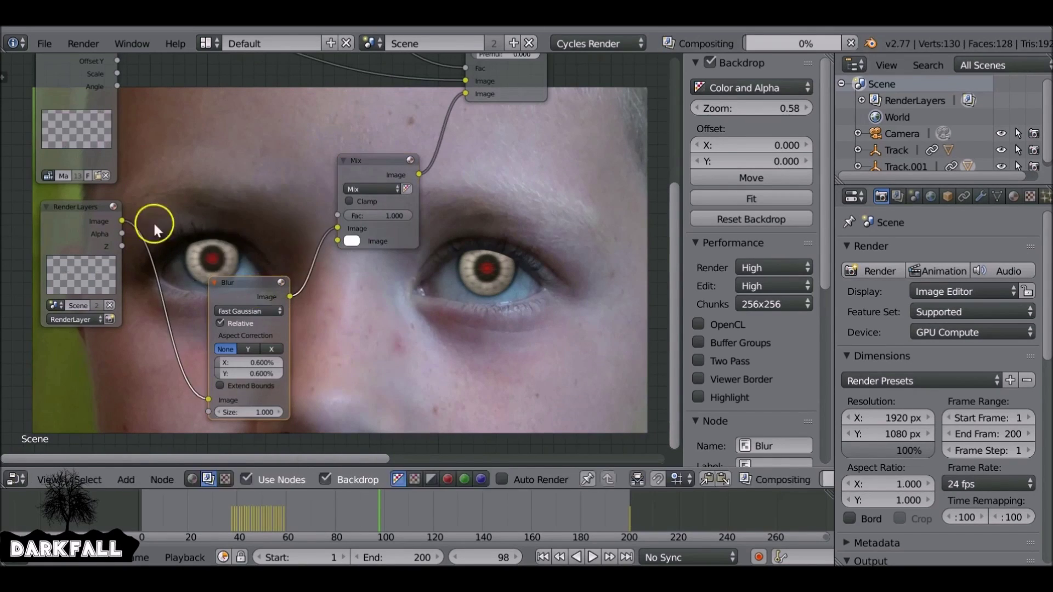
{"action": "left_click_drag", "start_coordinate": [153, 223], "coordinate": [336, 236]}
Set the blur X/Y size to a small value of 0.7
{"action": "scroll", "coordinate": [229, 268], "scroll_direction": "up", "scroll_amount": 2}
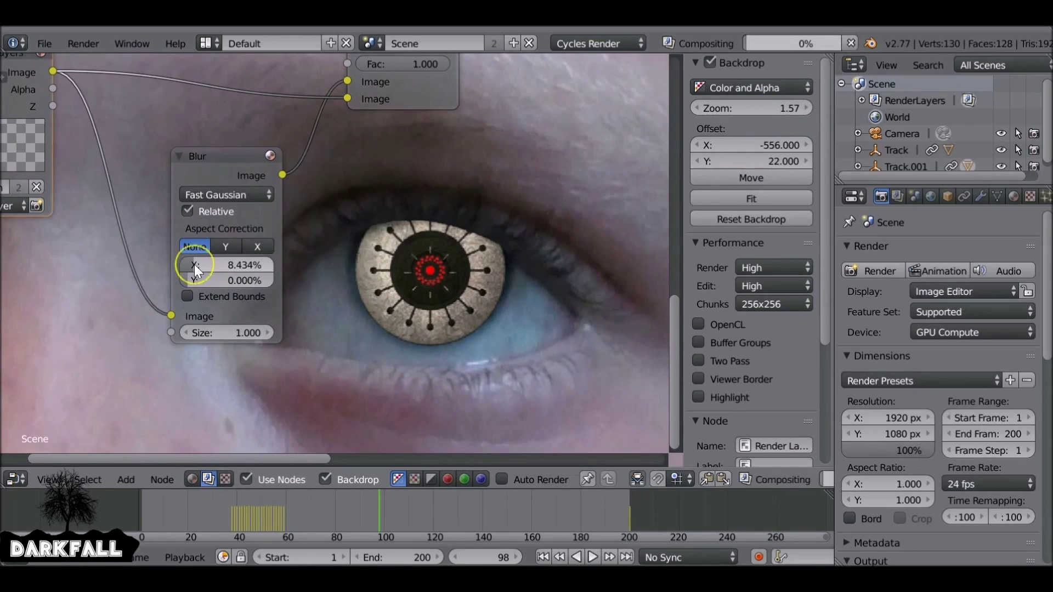
{"action": "mouse_move", "coordinate": [195, 264]}
{"action": "left_mouse_down"}
{"action": "mouse_move", "coordinate": [203, 285]}
{"action": "mouse_move", "coordinate": [226, 283]}
{"action": "left_mouse_up"}
{"action": "left_click", "coordinate": [216, 172]}
{"action": "type", "text": "0.7"}
{"action": "key", "text": "Return"}
{"action": "scroll", "coordinate": [262, 180], "scroll_direction": "down", "scroll_amount": 3}
{"action": "scroll", "coordinate": [410, 193], "scroll_direction": "down", "scroll_amount": 2}
Insert an RGB Curves node before the blur, adjust the curve, and render frame 51
{"action": "left_click_drag", "start_coordinate": [121, 304], "coordinate": [74, 306]}
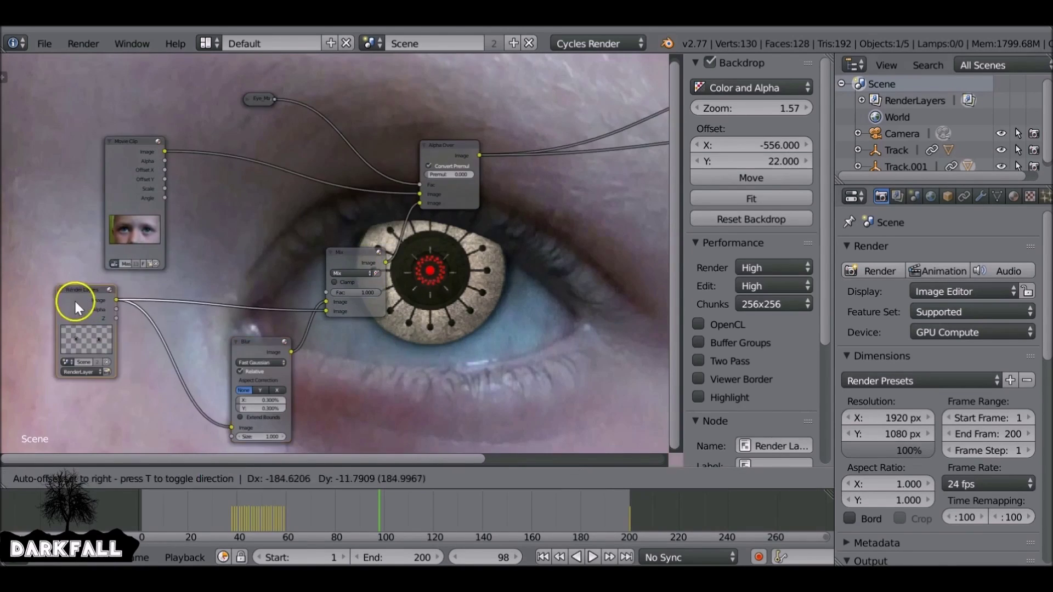
{"action": "key", "text": "shift+a"}
{"action": "left_click", "coordinate": [257, 341]}
{"action": "left_click", "coordinate": [229, 327]}
{"action": "scroll", "coordinate": [228, 327], "scroll_direction": "up", "scroll_amount": 2}
{"action": "left_click_drag", "start_coordinate": [67, 170], "coordinate": [67, 176]}
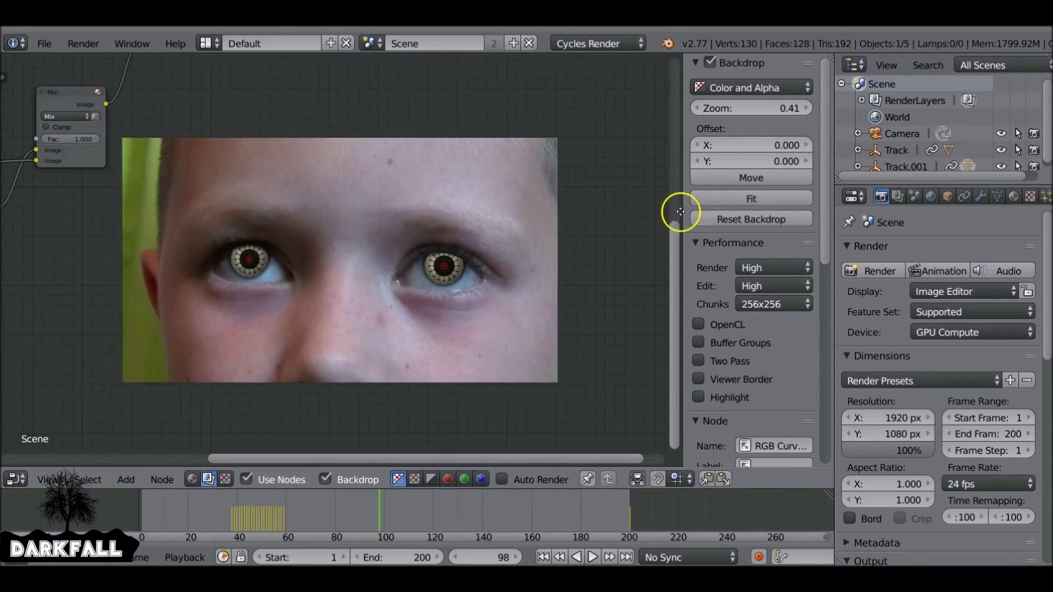
{"action": "left_click", "coordinate": [264, 511]}
{"action": "key", "text": "F12"}
{"action": "scroll", "coordinate": [571, 232], "scroll_direction": "up", "scroll_amount": 5}
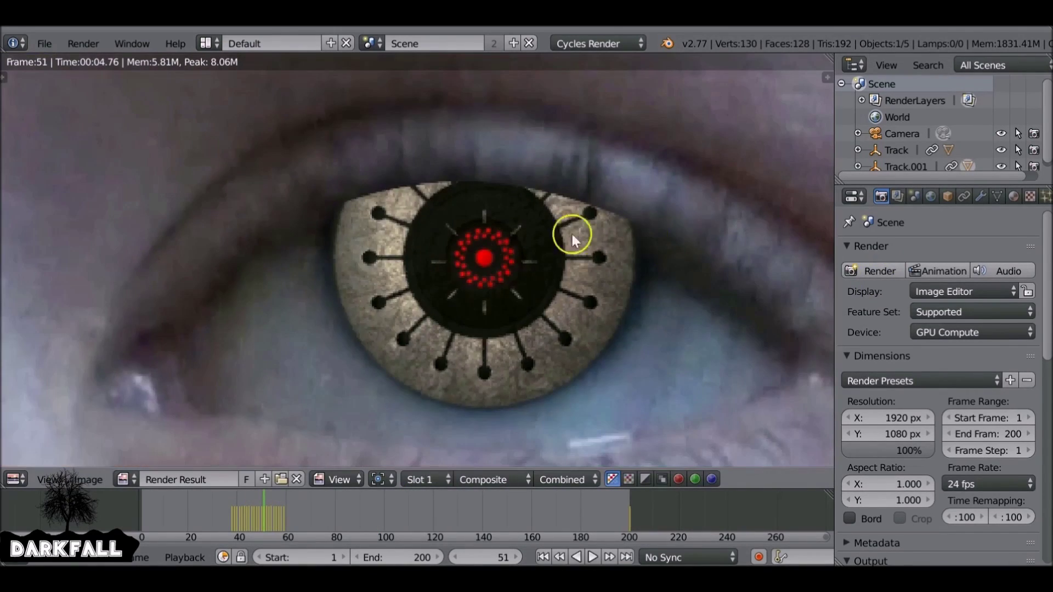